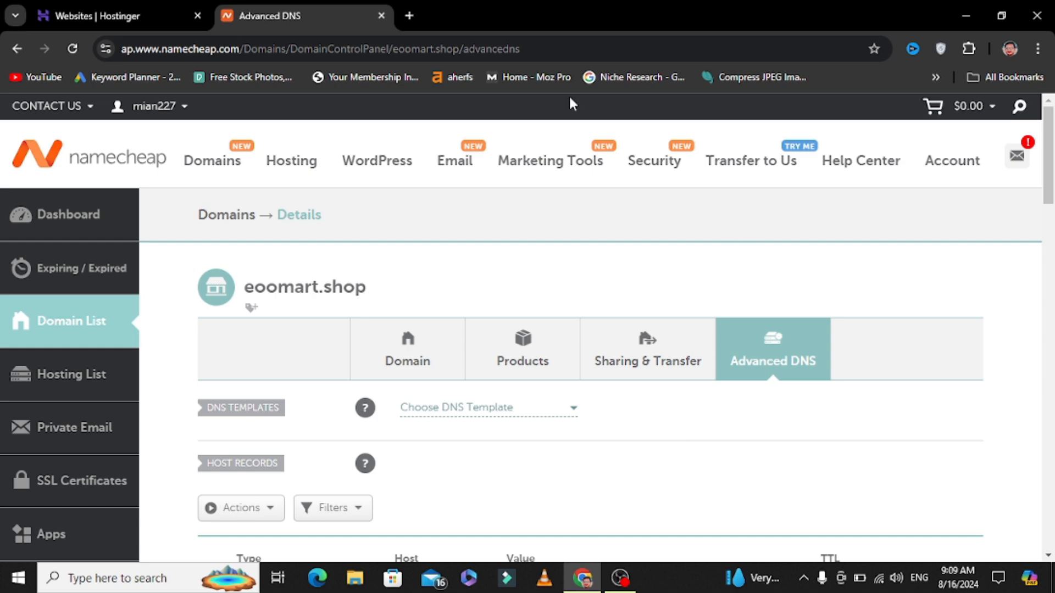
Switch to Hostinger and start adding a WordPress website to the Premium Web Hosting plan
{"action": "left_click", "coordinate": [113, 12]}
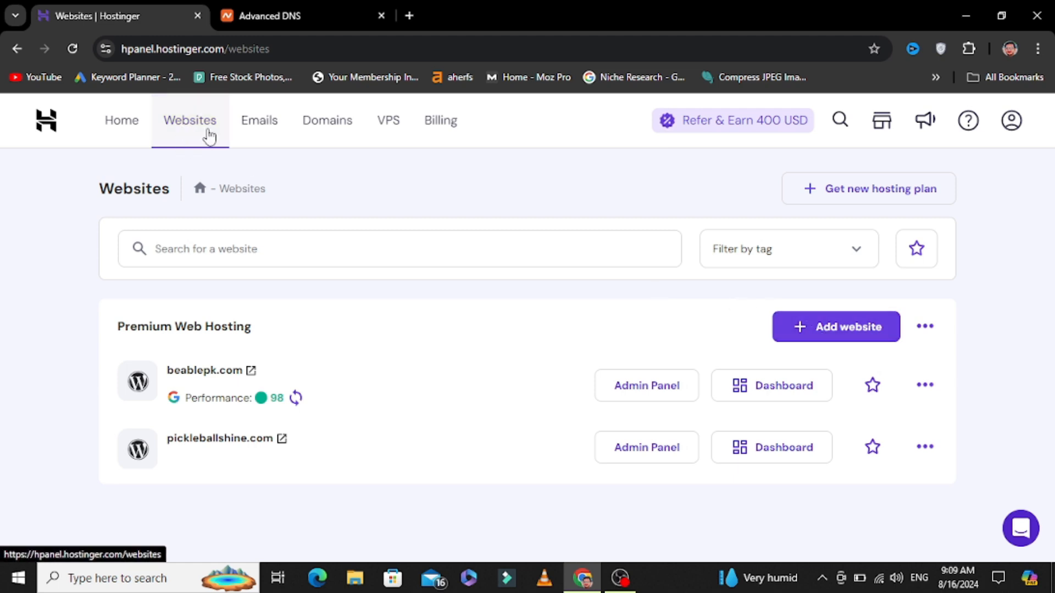
{"action": "left_click", "coordinate": [802, 330]}
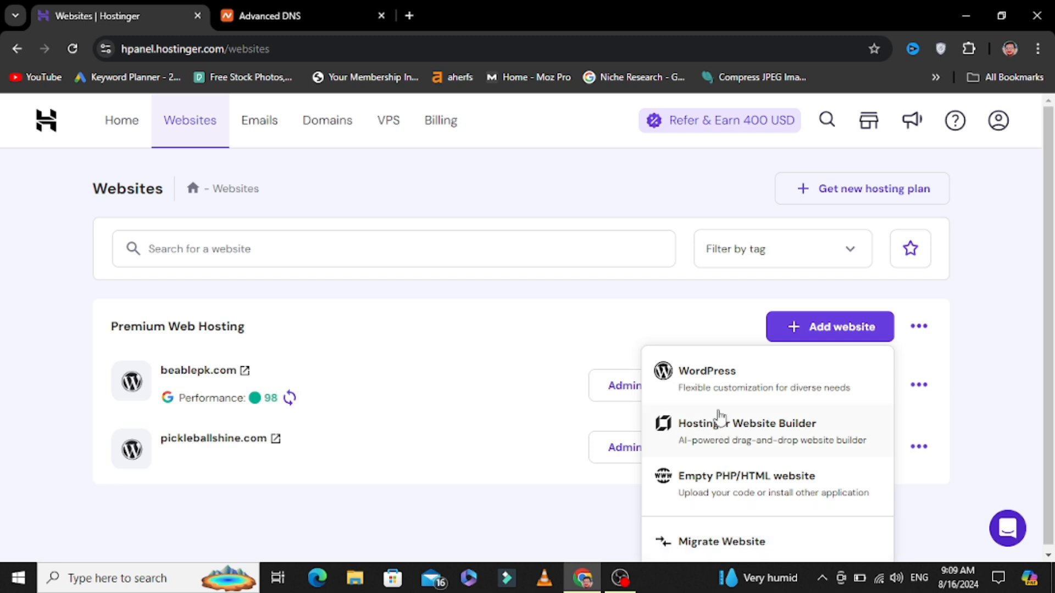
{"action": "left_click", "coordinate": [724, 383]}
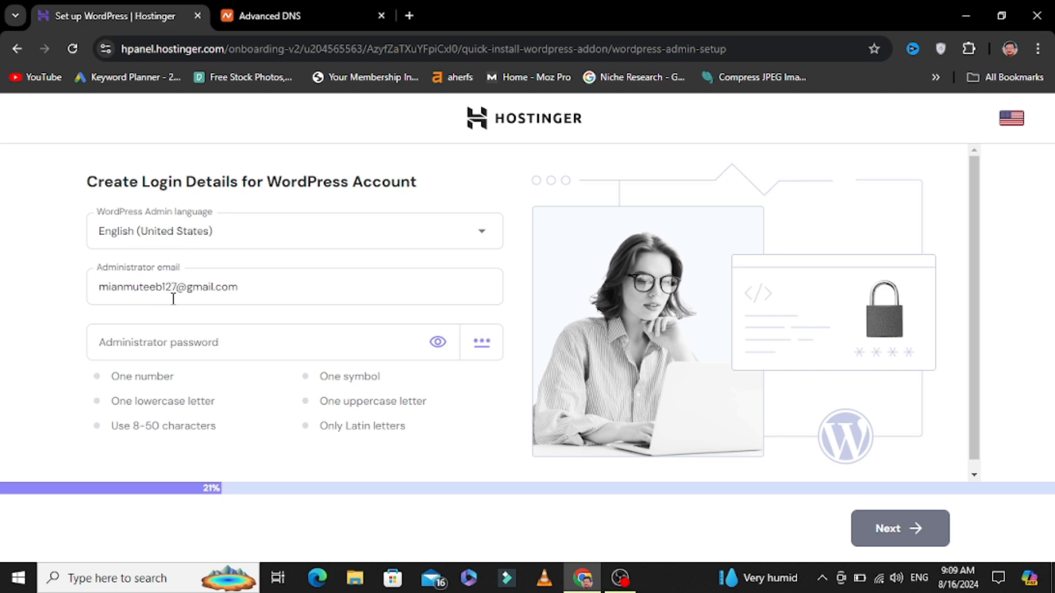
Fill in the administrator password for the WordPress login and choose Online store as the website type
{"action": "scroll", "coordinate": [174, 299], "scroll_direction": "down", "scroll_amount": 1}
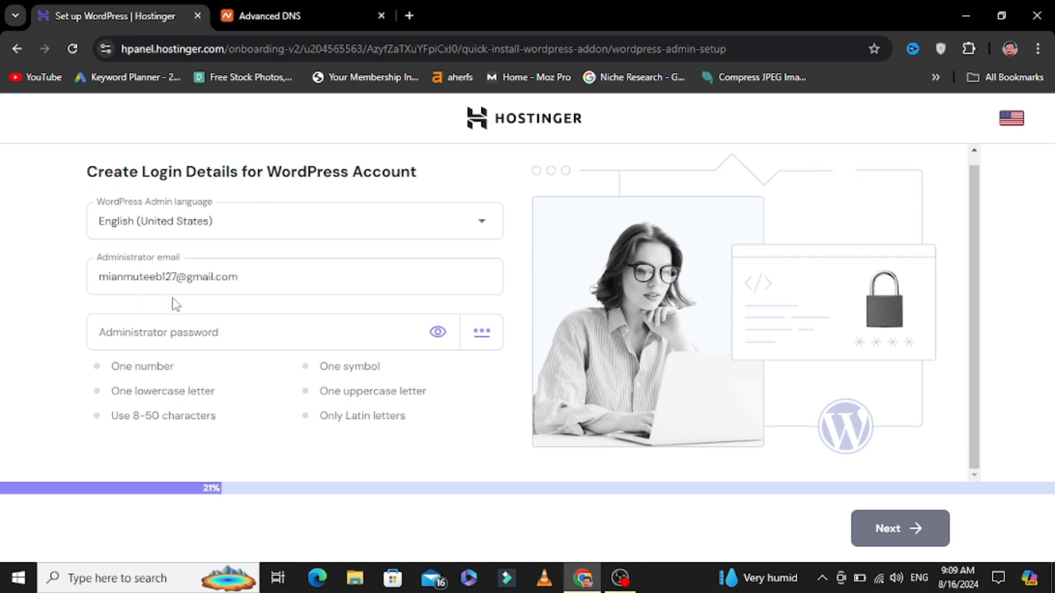
{"action": "left_click", "coordinate": [186, 334]}
{"action": "left_click", "coordinate": [240, 378]}
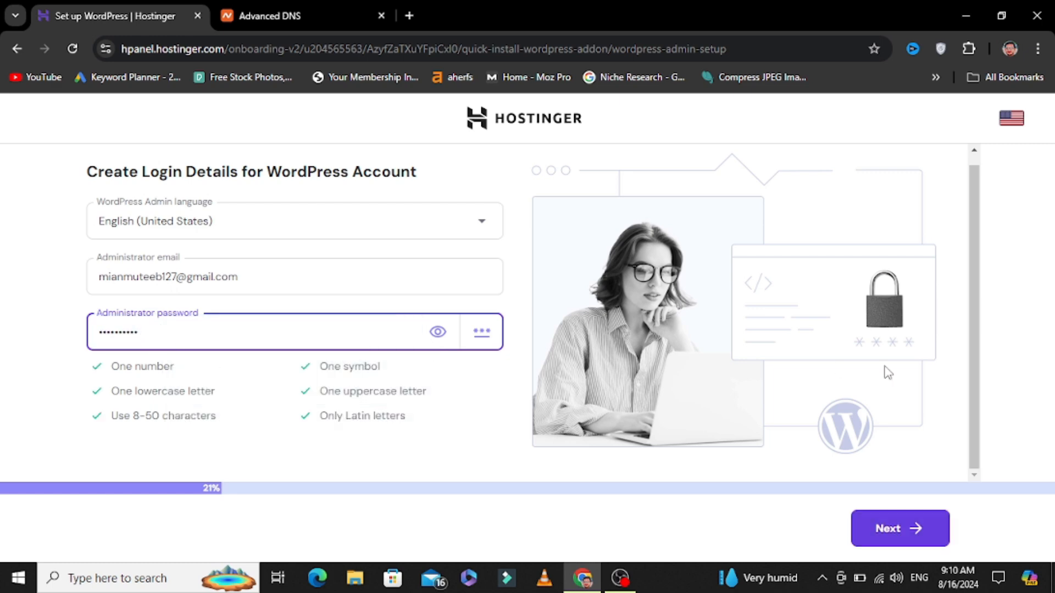
{"action": "left_click", "coordinate": [921, 532]}
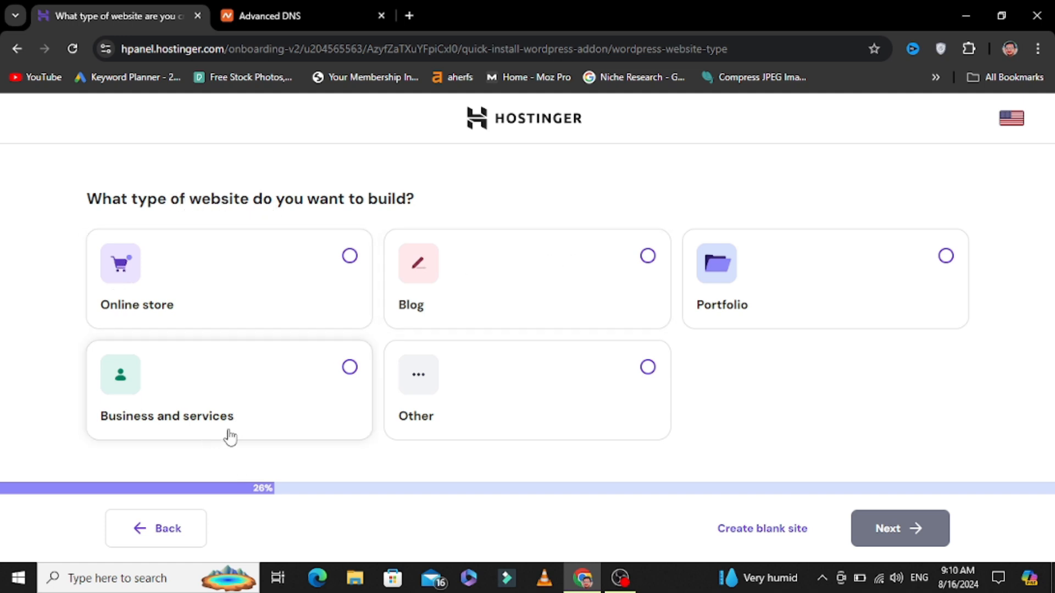
{"action": "left_click", "coordinate": [349, 257]}
{"action": "left_click", "coordinate": [868, 528]}
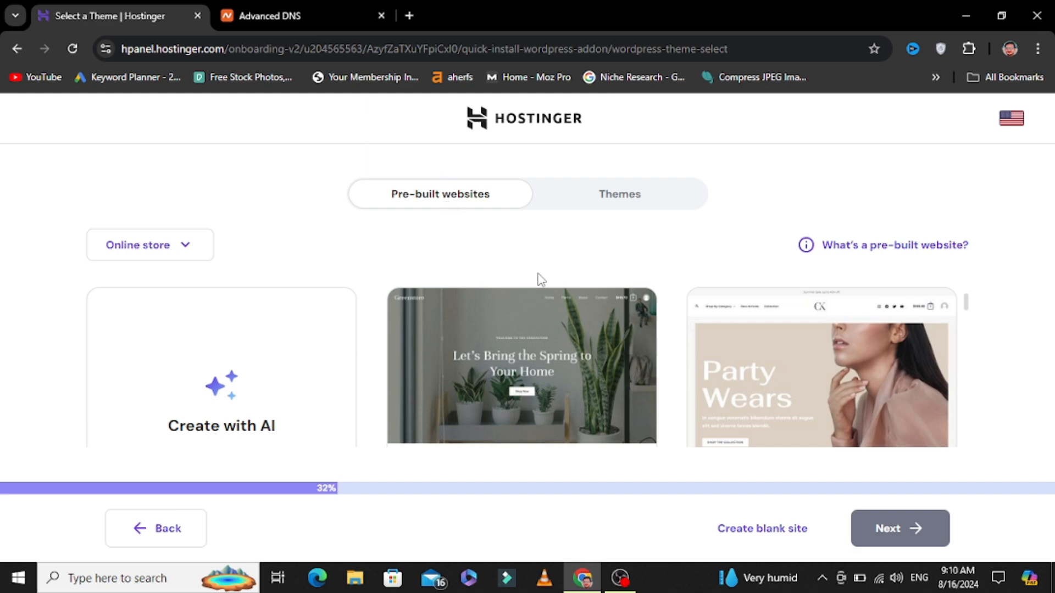
Examine the pre-built websites and the themes offered for an online store
{"action": "scroll", "coordinate": [537, 368], "scroll_direction": "down", "scroll_amount": 5}
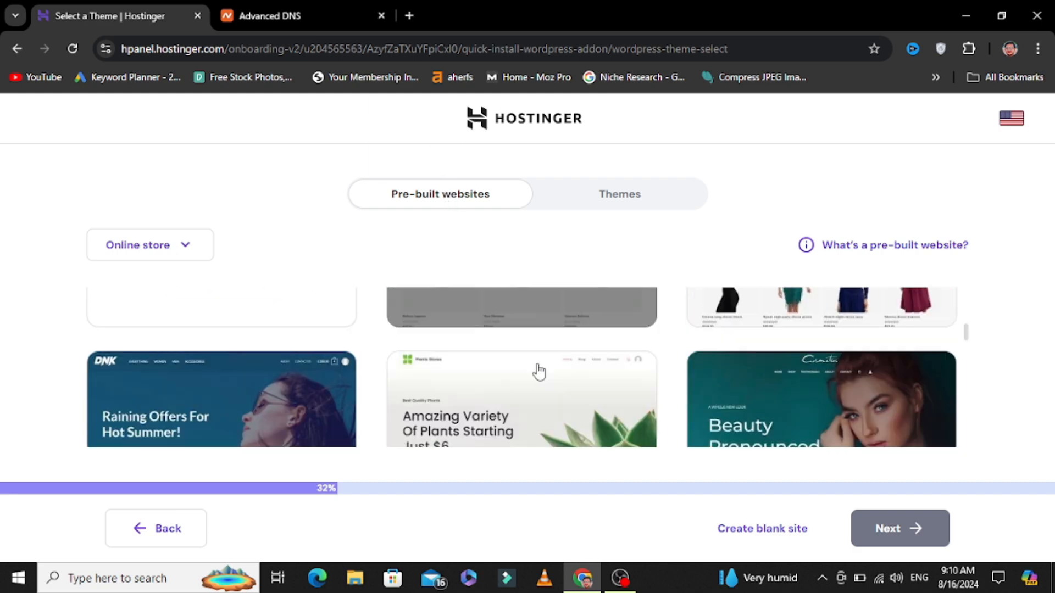
{"action": "scroll", "coordinate": [864, 354], "scroll_direction": "up", "scroll_amount": 5}
{"action": "scroll", "coordinate": [855, 327], "scroll_direction": "down", "scroll_amount": 5}
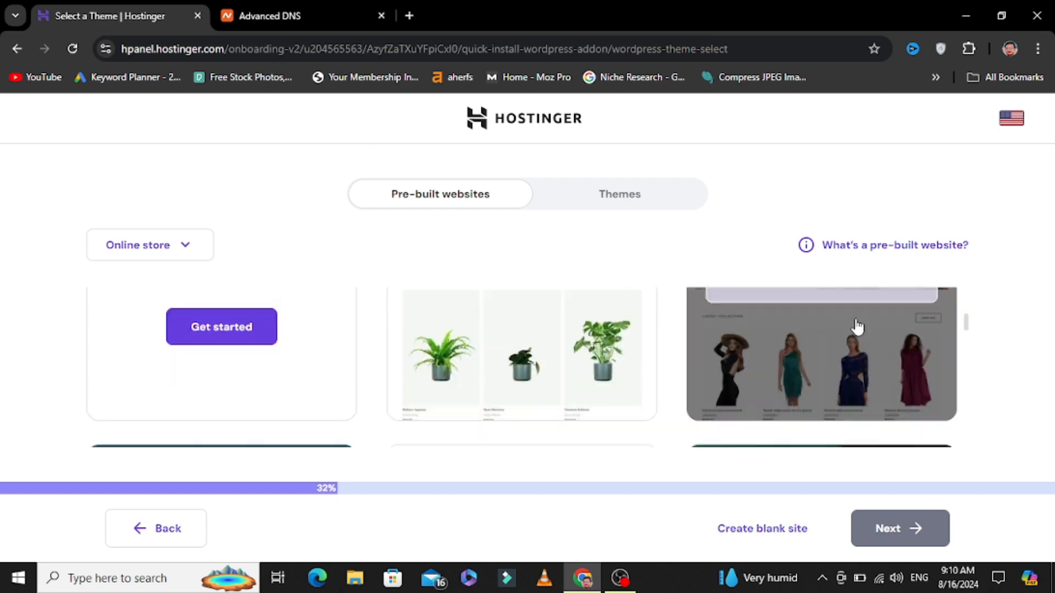
{"action": "scroll", "coordinate": [226, 414], "scroll_direction": "down", "scroll_amount": 5}
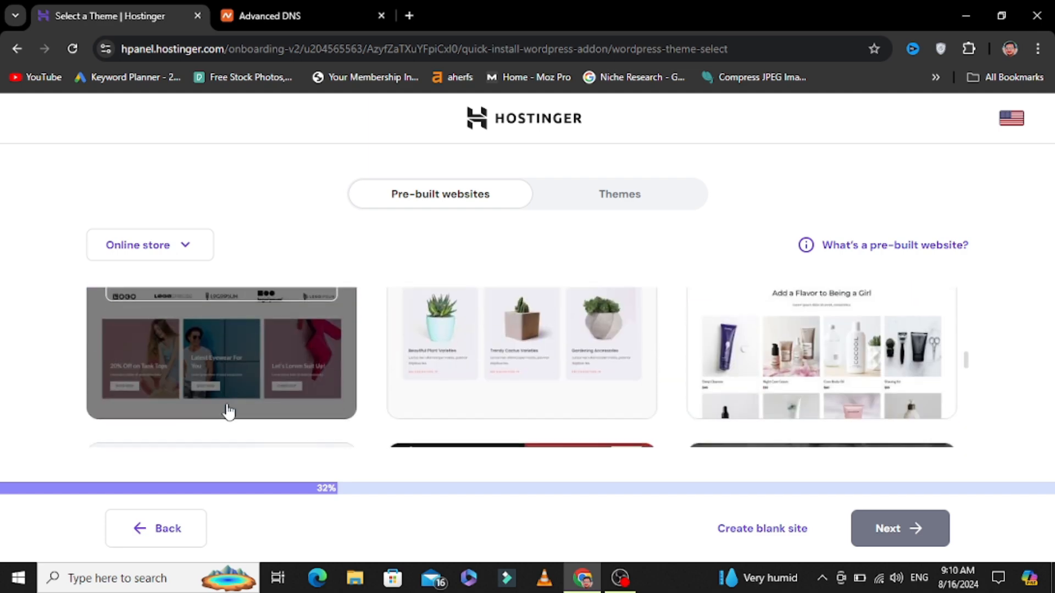
{"action": "scroll", "coordinate": [604, 355], "scroll_direction": "down", "scroll_amount": 10}
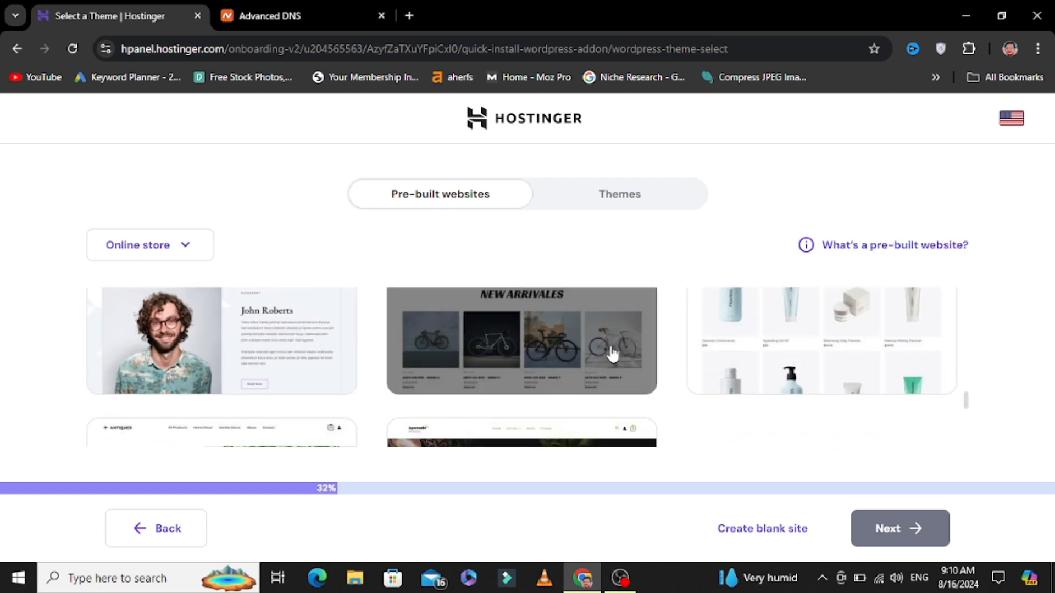
{"action": "scroll", "coordinate": [598, 358], "scroll_direction": "down", "scroll_amount": 2}
{"action": "scroll", "coordinate": [592, 358], "scroll_direction": "up", "scroll_amount": 15}
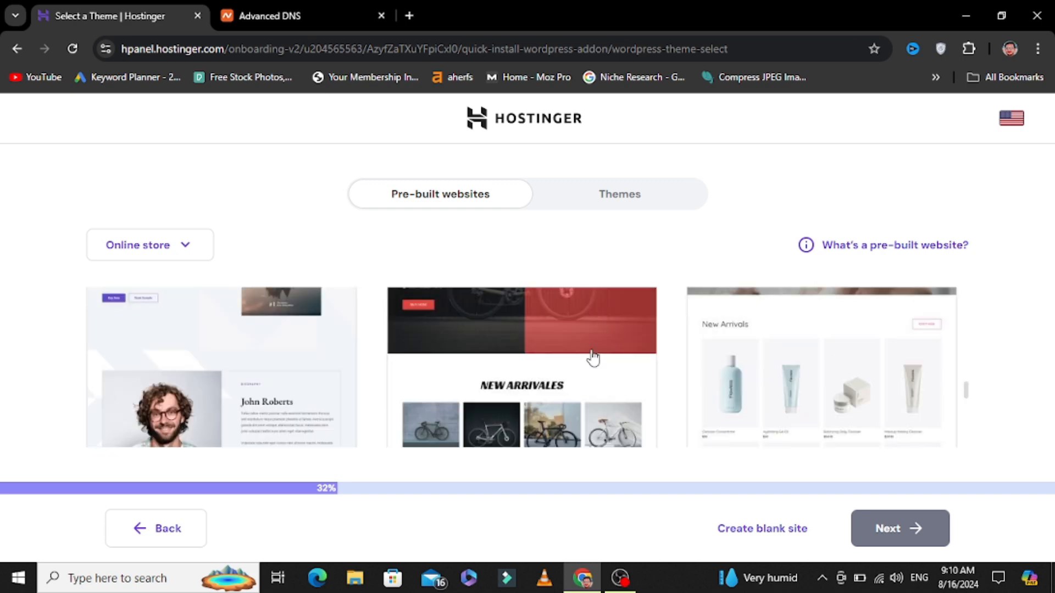
{"action": "left_click", "coordinate": [636, 206]}
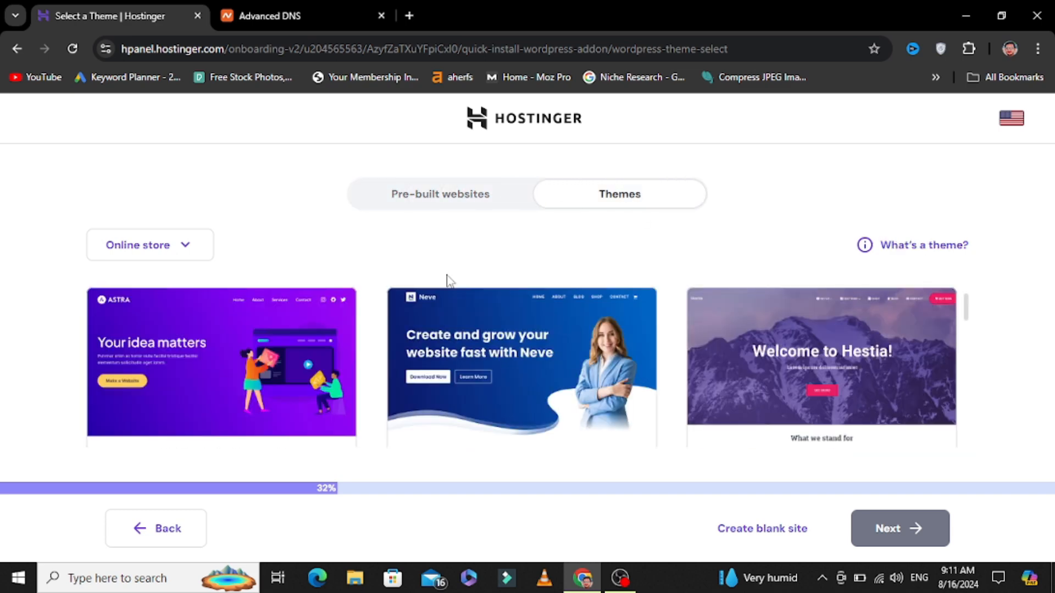
{"action": "scroll", "coordinate": [220, 307], "scroll_direction": "down", "scroll_amount": 3}
{"action": "scroll", "coordinate": [794, 305], "scroll_direction": "down", "scroll_amount": 8}
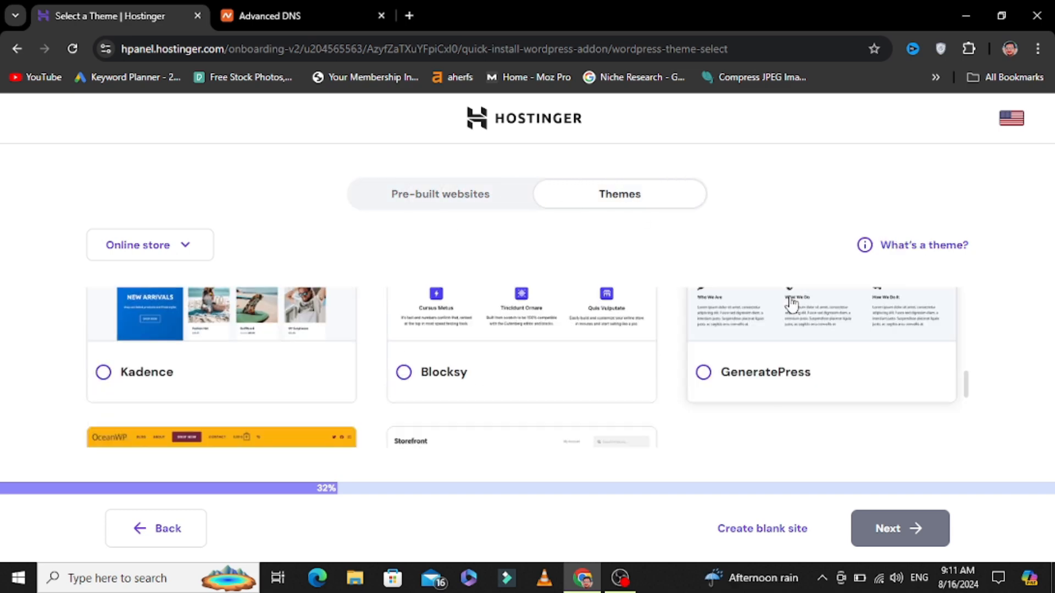
{"action": "scroll", "coordinate": [273, 333], "scroll_direction": "up", "scroll_amount": 10}
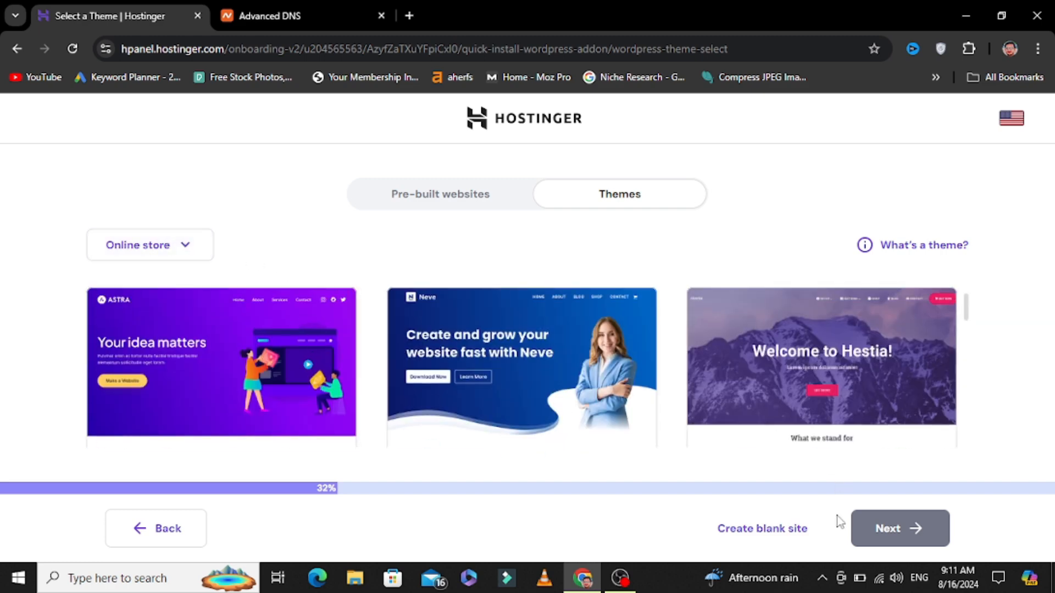
Choose to create a blank site and keep only WooCommerce selected among the recommended plugins
{"action": "left_click", "coordinate": [757, 535]}
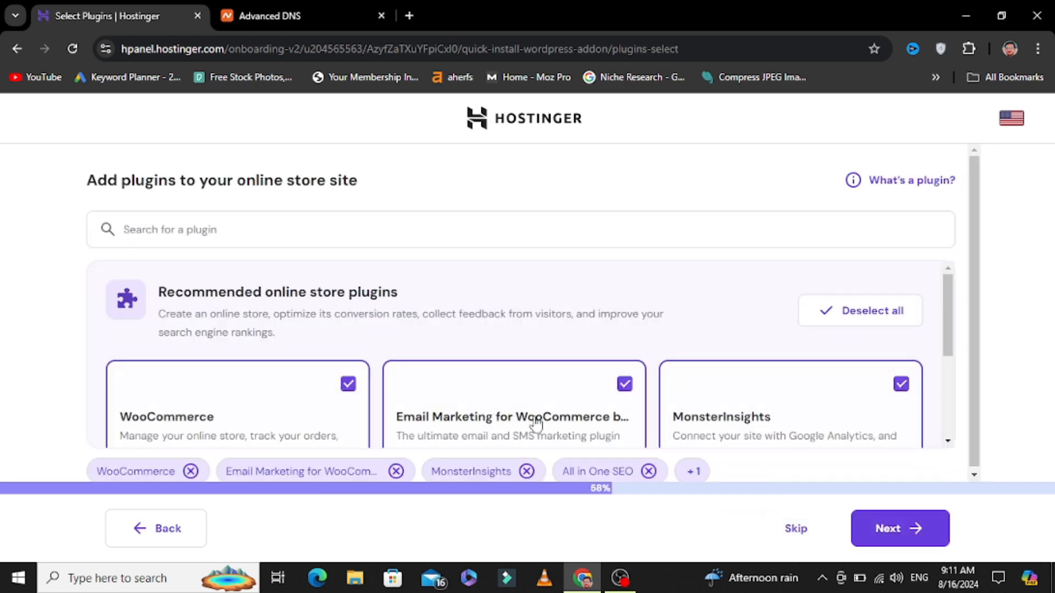
{"action": "scroll", "coordinate": [363, 315], "scroll_direction": "down", "scroll_amount": 1}
{"action": "scroll", "coordinate": [364, 313], "scroll_direction": "up", "scroll_amount": 1}
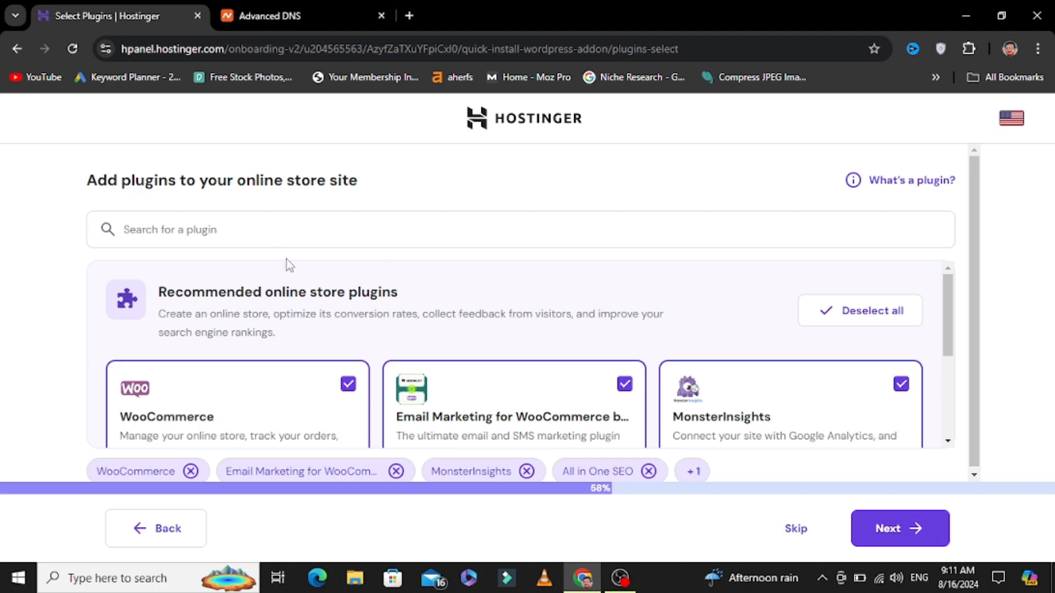
{"action": "scroll", "coordinate": [287, 263], "scroll_direction": "down", "scroll_amount": 3}
{"action": "scroll", "coordinate": [291, 358], "scroll_direction": "up", "scroll_amount": 3}
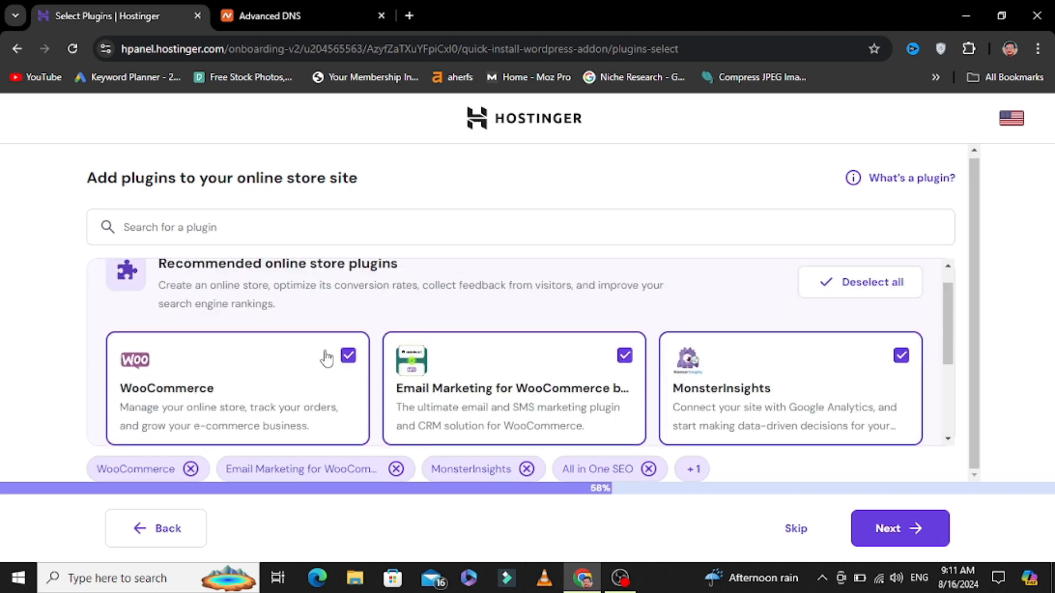
{"action": "left_click", "coordinate": [864, 323]}
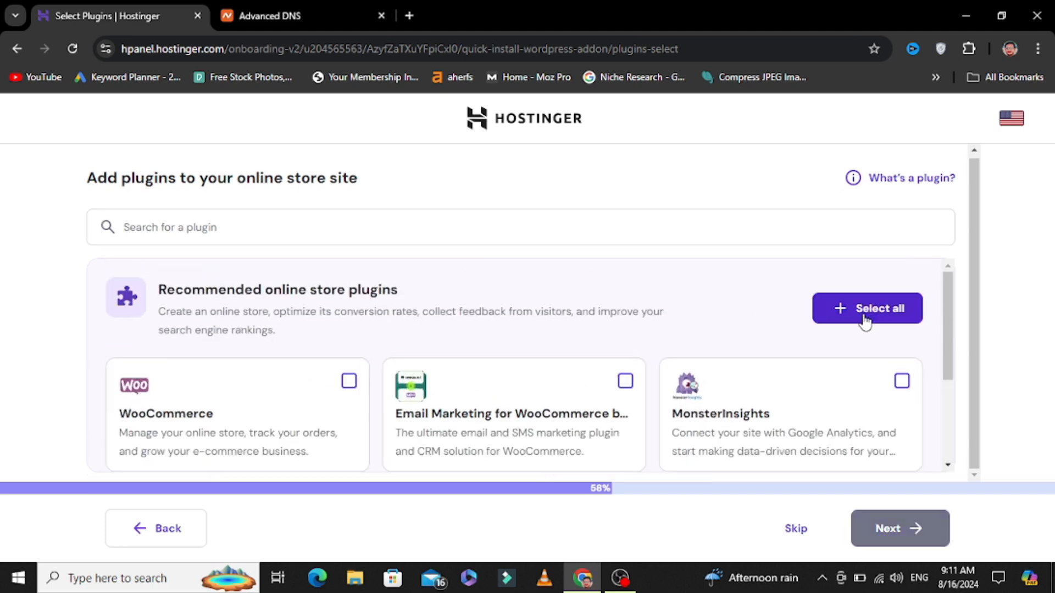
{"action": "left_click", "coordinate": [347, 381]}
{"action": "scroll", "coordinate": [685, 437], "scroll_direction": "down", "scroll_amount": 2}
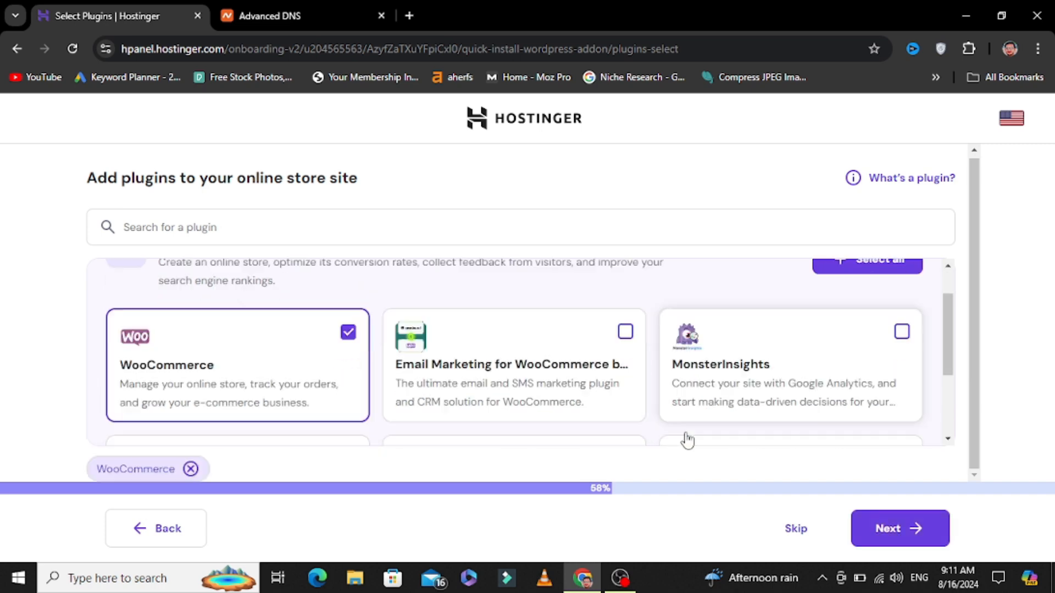
{"action": "left_click", "coordinate": [925, 527]}
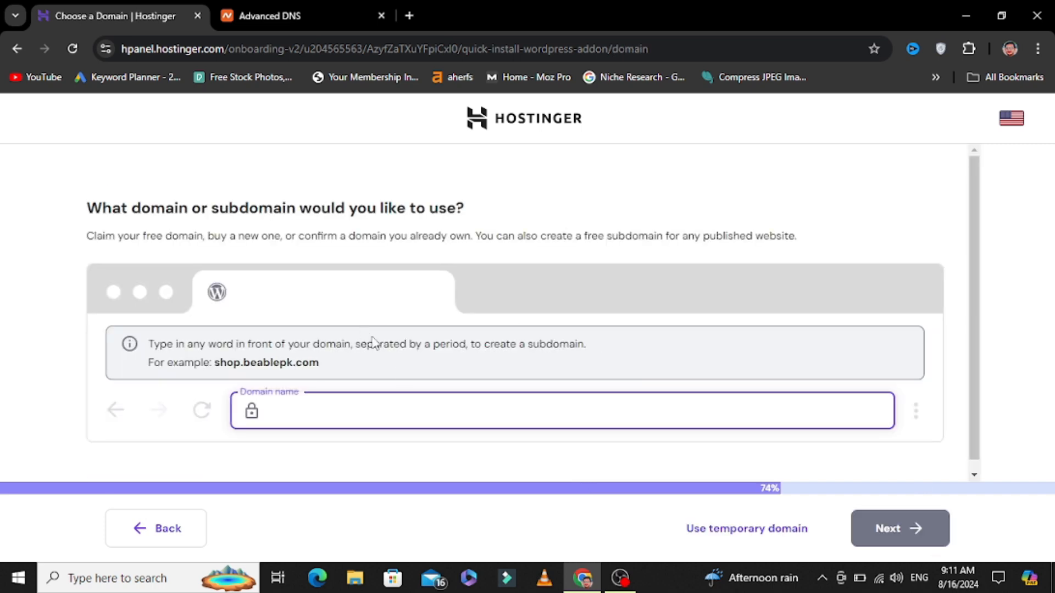
Copy the domain eoomart.shop from its Namecheap page and paste it as the domain name in the Hostinger setup
{"action": "scroll", "coordinate": [401, 371], "scroll_direction": "down", "scroll_amount": 1}
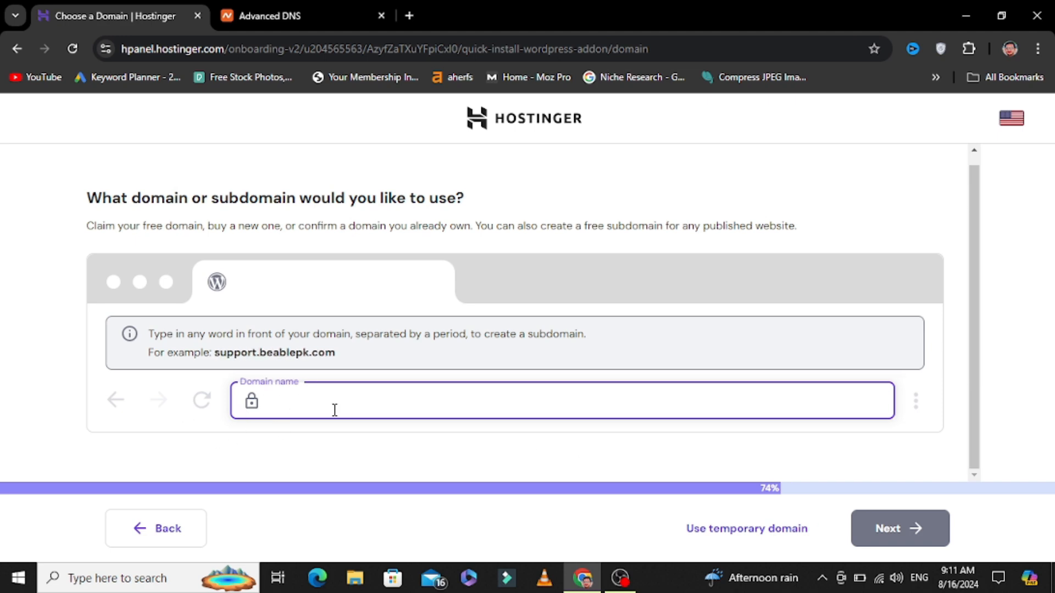
{"action": "left_click", "coordinate": [301, 10]}
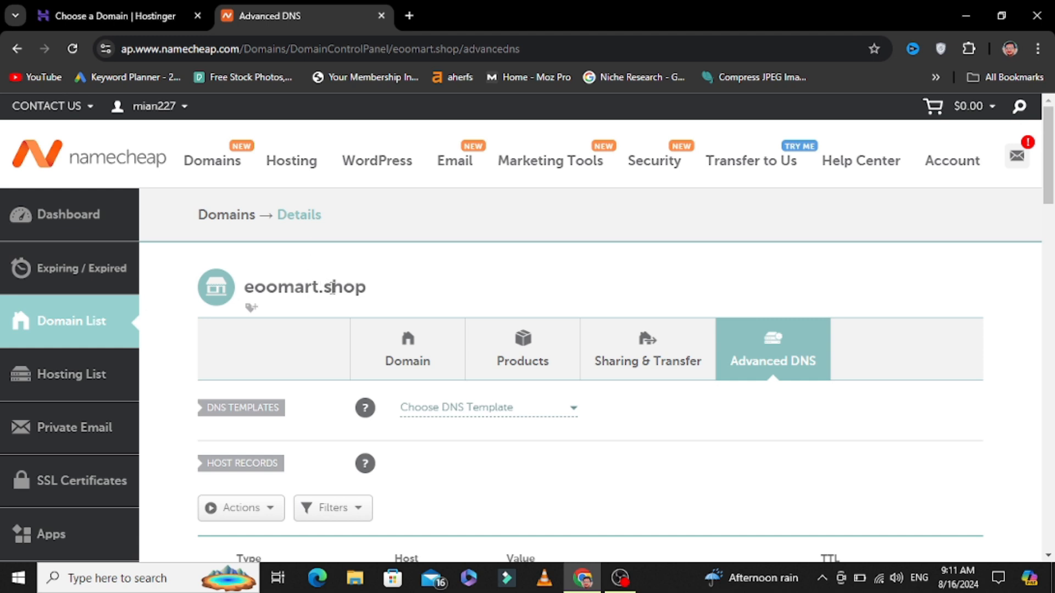
{"action": "left_click_drag", "start_coordinate": [371, 287], "coordinate": [247, 286]}
{"action": "key", "text": "ctrl+c"}
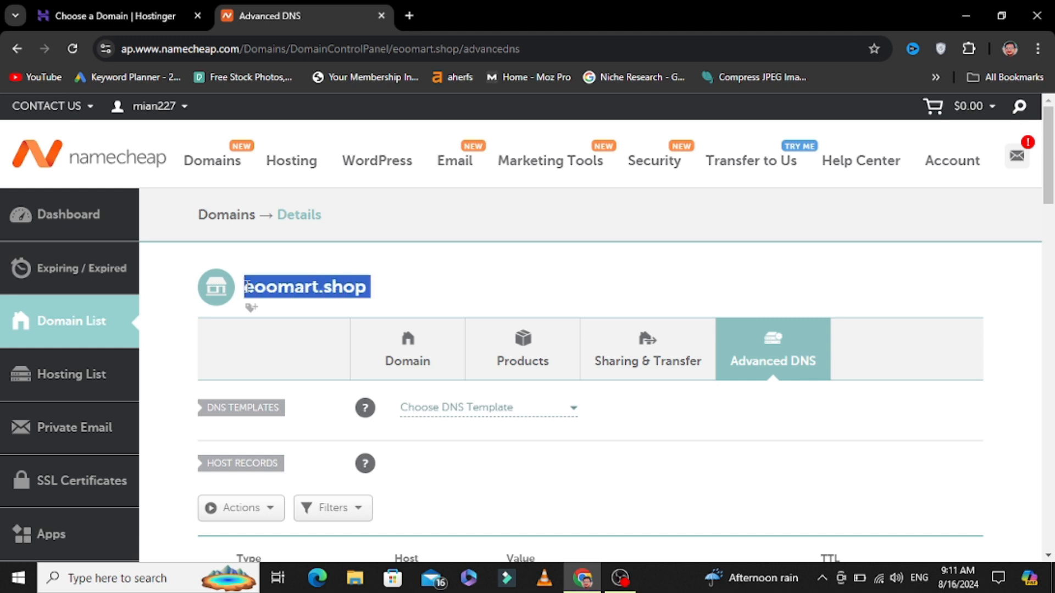
{"action": "left_click", "coordinate": [138, 12]}
{"action": "key", "text": "ctrl+v"}
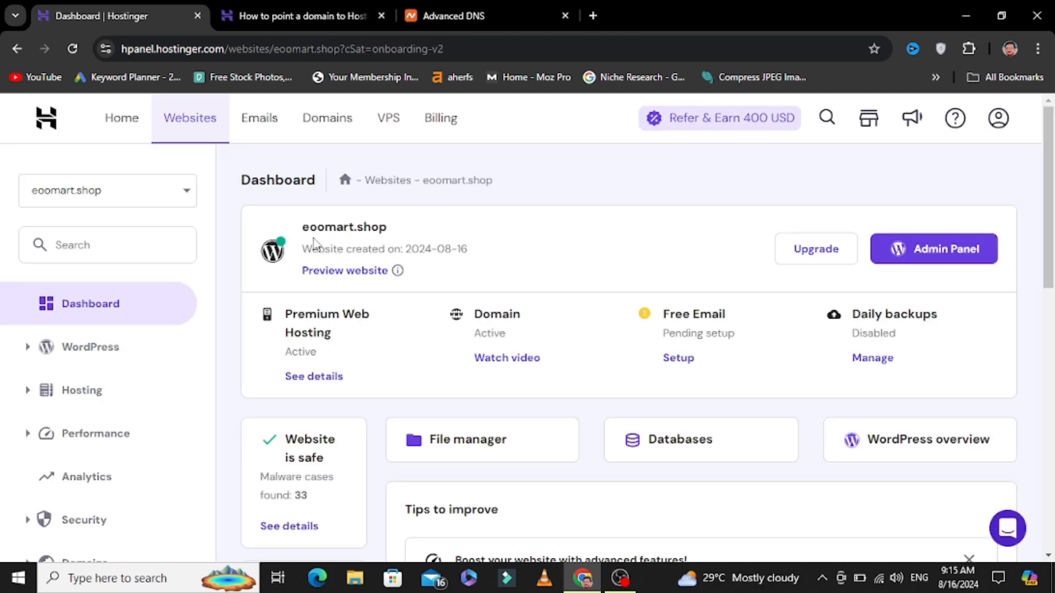
Open the preview of the eoomart.shop website and look through its home page
{"action": "left_click_drag", "start_coordinate": [299, 231], "coordinate": [396, 232]}
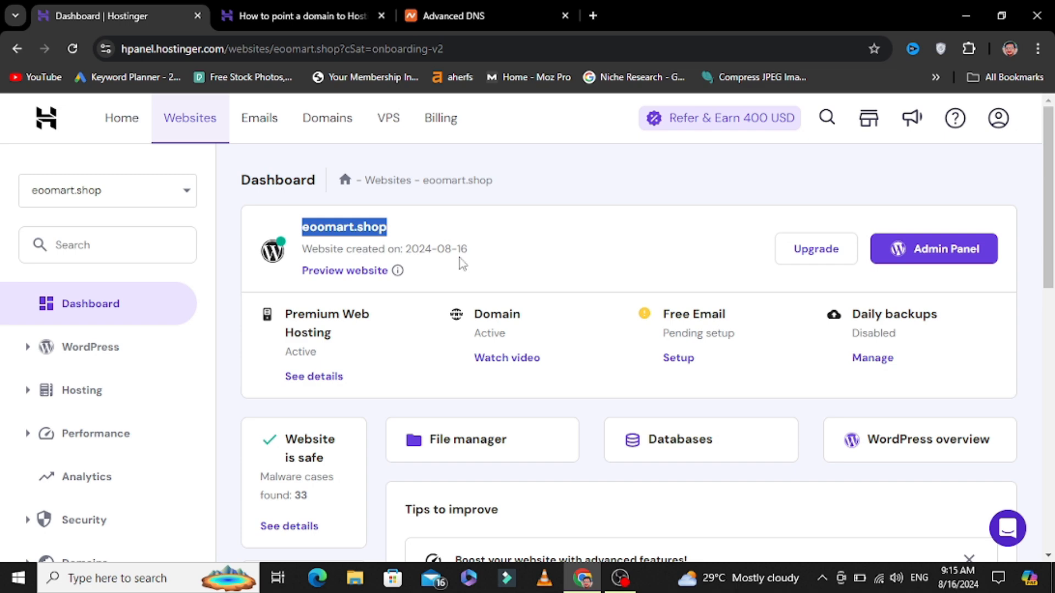
{"action": "left_click", "coordinate": [320, 279]}
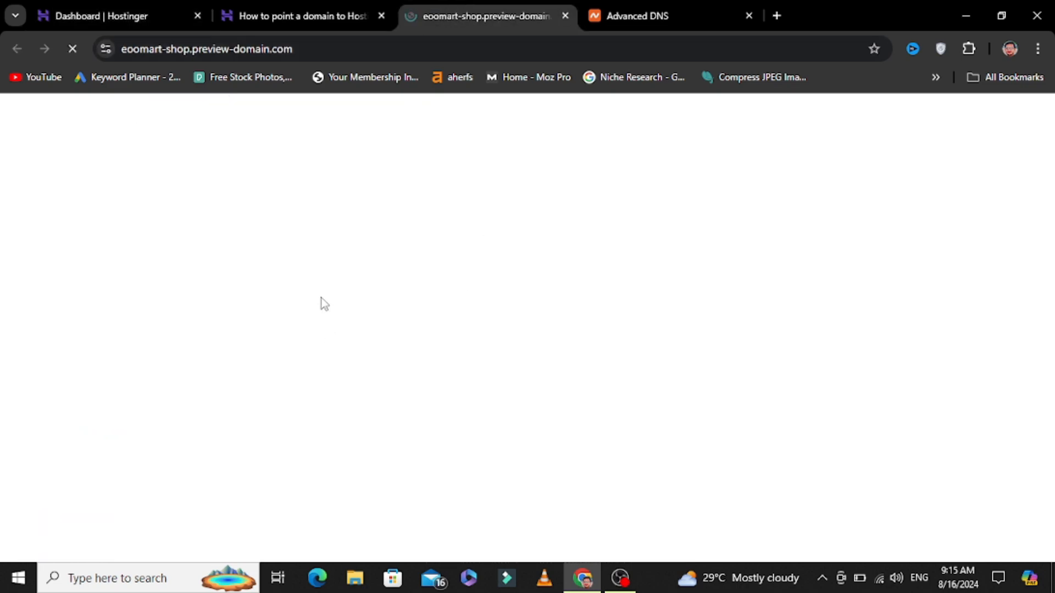
{"action": "scroll", "coordinate": [511, 242], "scroll_direction": "down", "scroll_amount": 20}
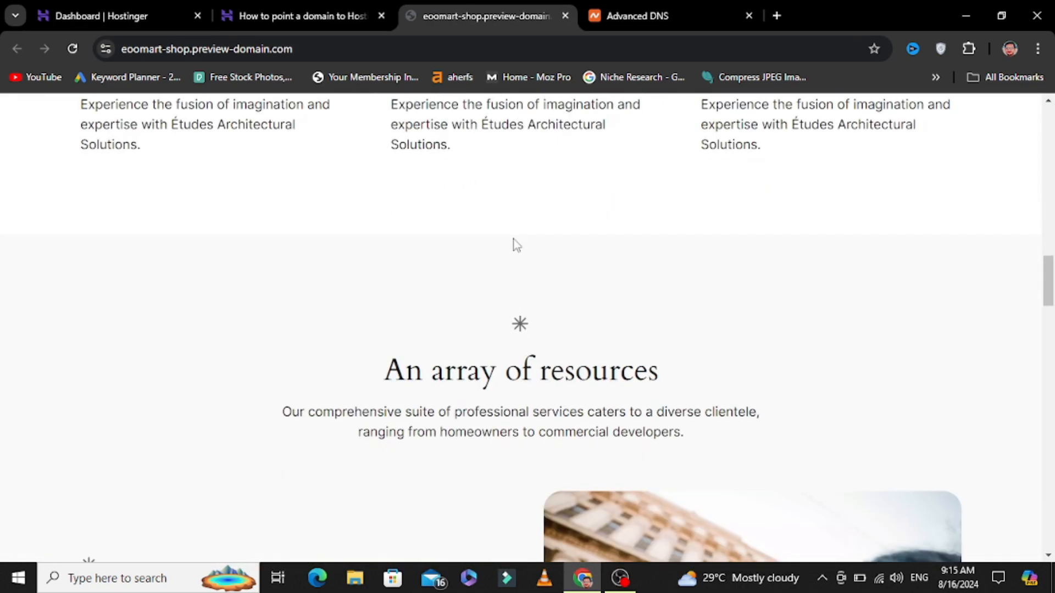
{"action": "scroll", "coordinate": [513, 242], "scroll_direction": "down", "scroll_amount": 8}
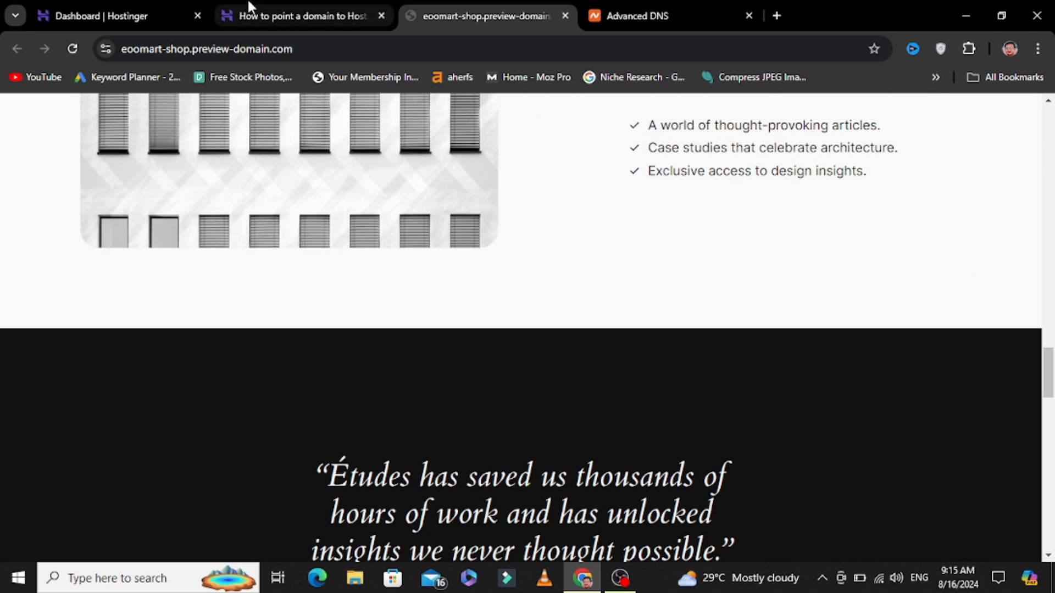
Close the help article on pointing a domain to Hostinger and return to the eoomart.shop dashboard
{"action": "left_click", "coordinate": [264, 14]}
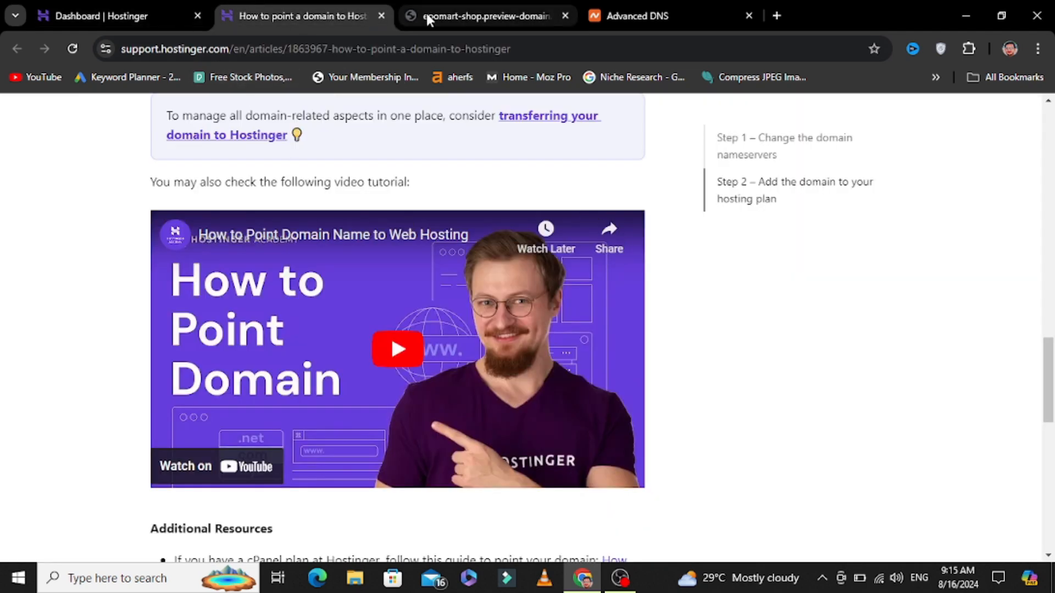
{"action": "left_click", "coordinate": [381, 16]}
{"action": "left_click", "coordinate": [105, 15]}
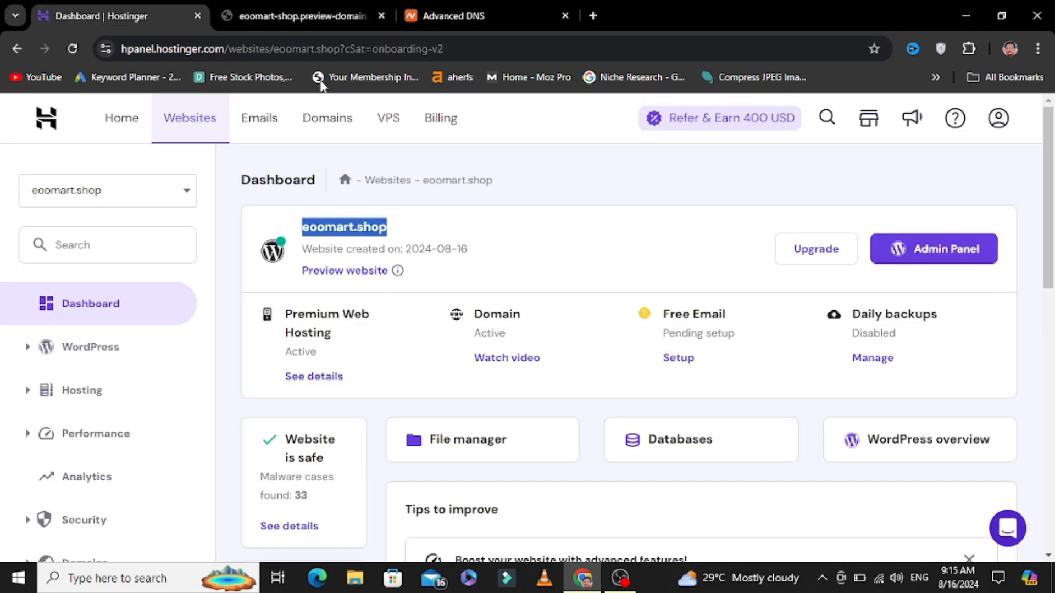
{"action": "scroll", "coordinate": [769, 308], "scroll_direction": "down", "scroll_amount": 10}
{"action": "scroll", "coordinate": [379, 373], "scroll_direction": "up", "scroll_amount": 10}
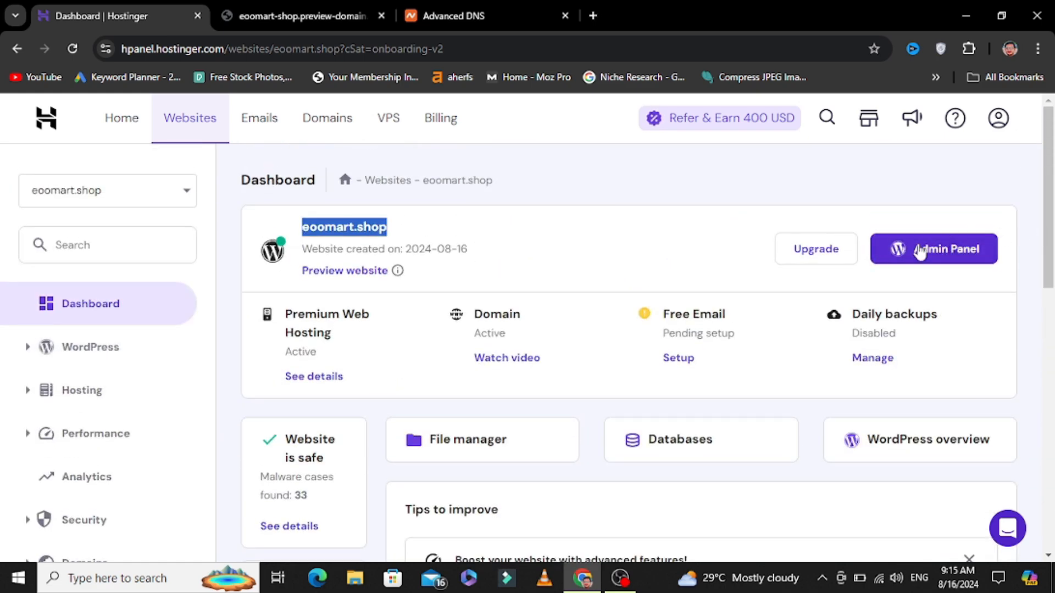
Open the WordPress admin panel of eoomart.shop and go to its installed themes
{"action": "left_click", "coordinate": [932, 252]}
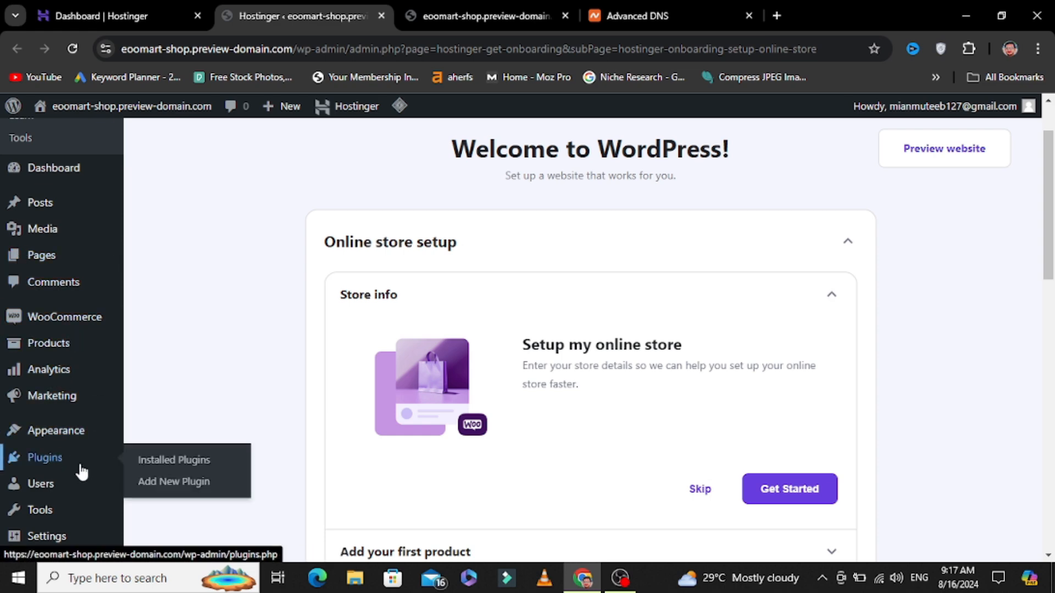
{"action": "mouse_move", "coordinate": [49, 439]}
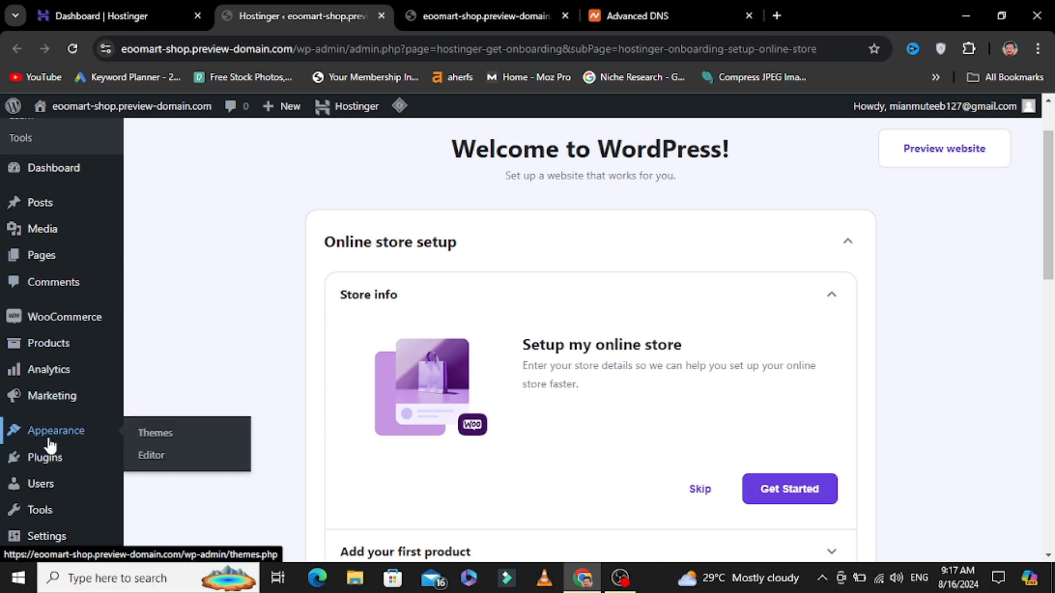
{"action": "left_click", "coordinate": [154, 433]}
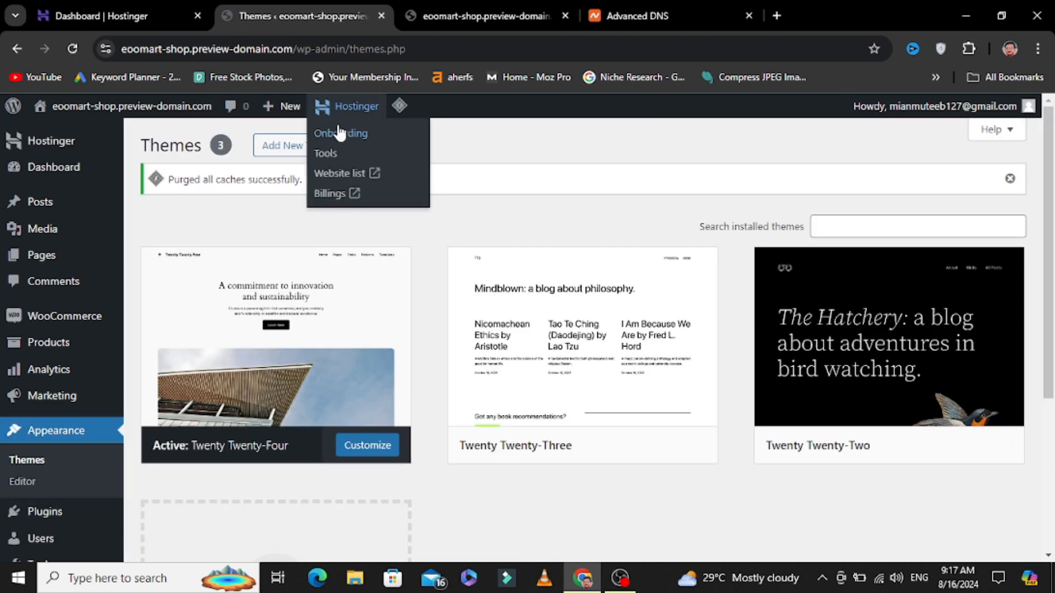
Search the WordPress theme library for phlox, then install and activate the Phlox theme
{"action": "scroll", "coordinate": [513, 193], "scroll_direction": "down", "scroll_amount": 4}
{"action": "scroll", "coordinate": [497, 335], "scroll_direction": "up", "scroll_amount": 5}
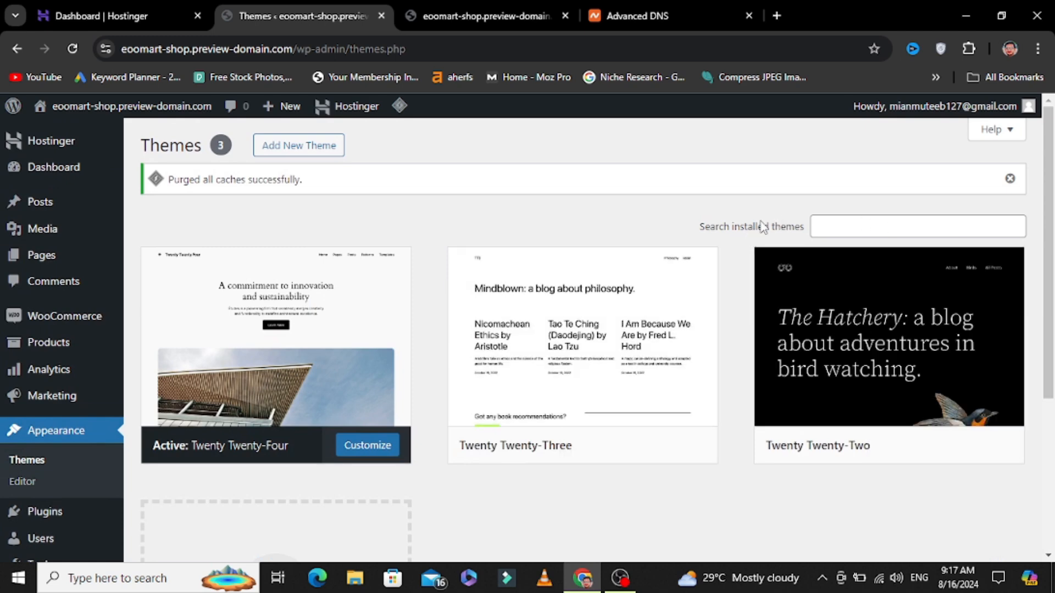
{"action": "left_click", "coordinate": [311, 145]}
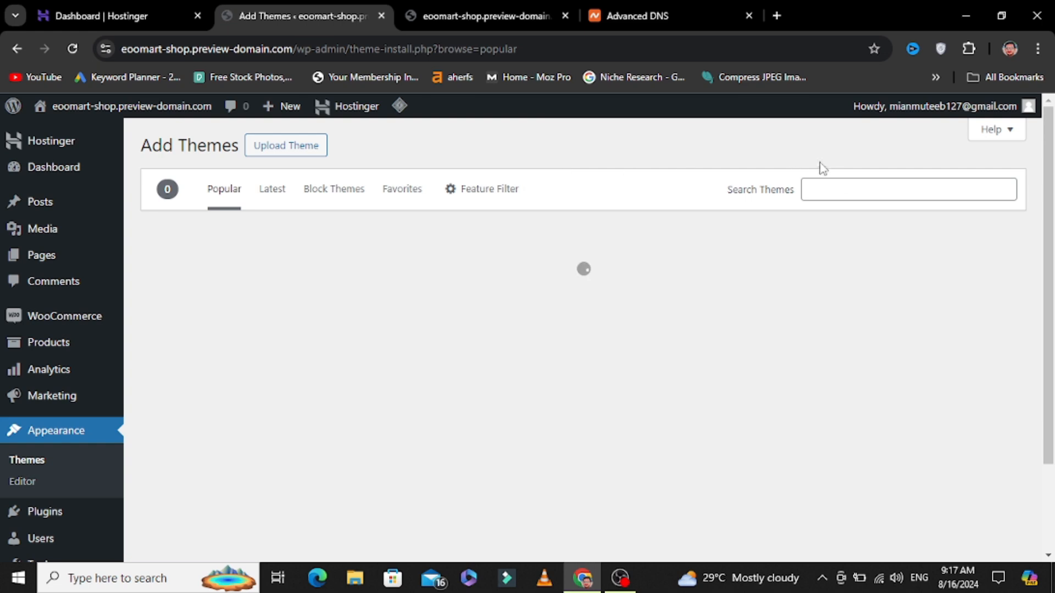
{"action": "left_click", "coordinate": [855, 195]}
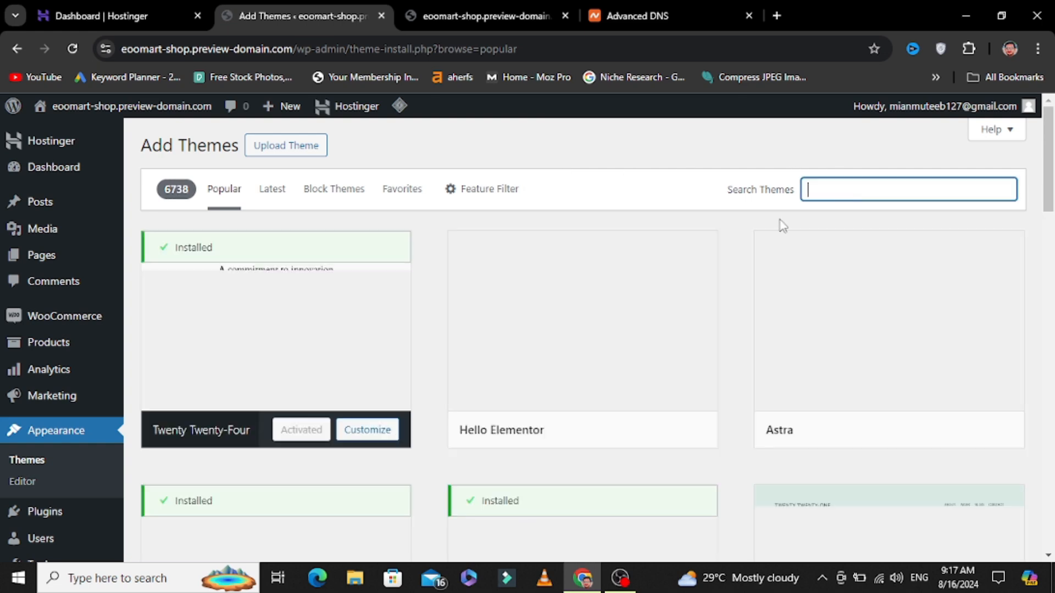
{"action": "type", "text": "phlox"}
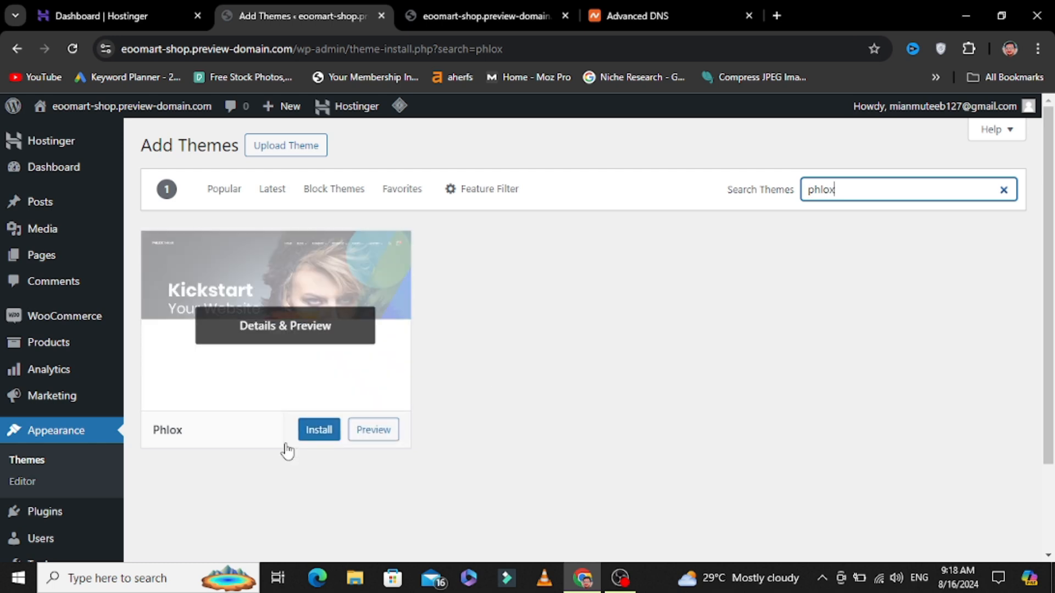
{"action": "left_click", "coordinate": [320, 434]}
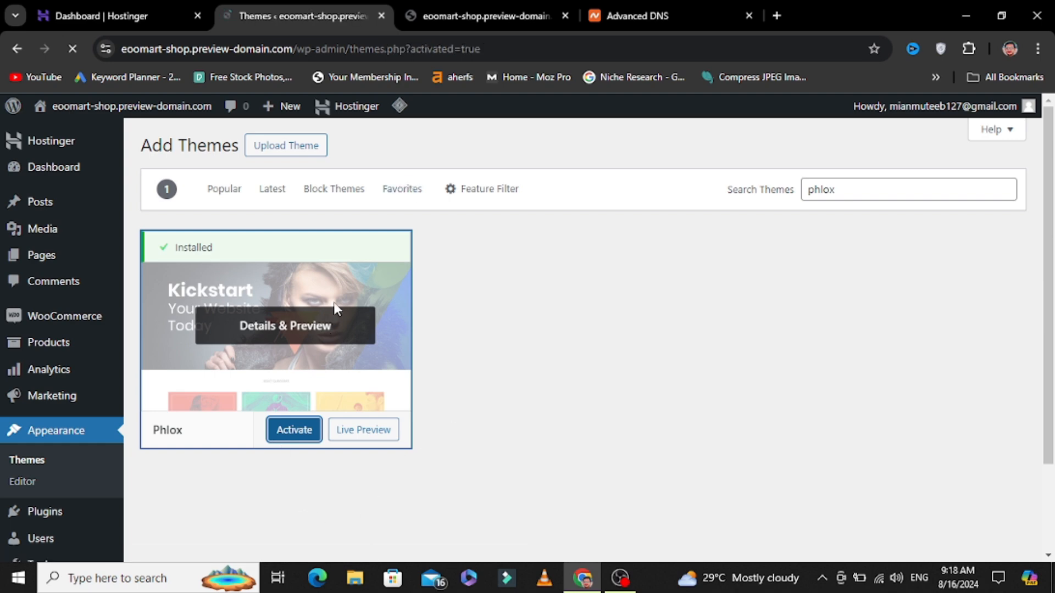
Review the installed themes and read through the details of the Phlox theme
{"action": "scroll", "coordinate": [308, 404], "scroll_direction": "down", "scroll_amount": 5}
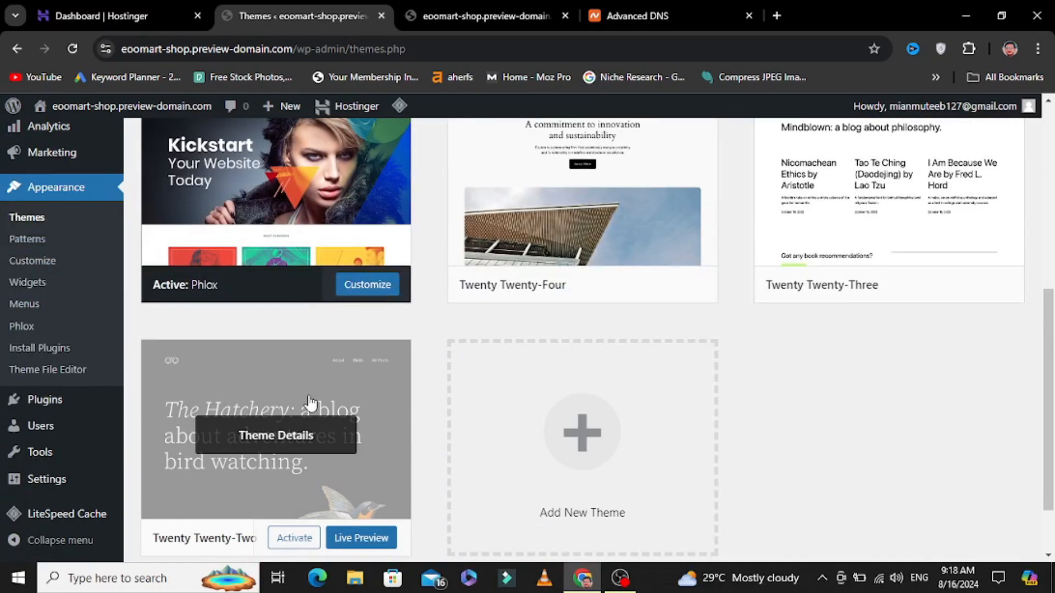
{"action": "scroll", "coordinate": [311, 402], "scroll_direction": "up", "scroll_amount": 5}
{"action": "left_click", "coordinate": [259, 329]}
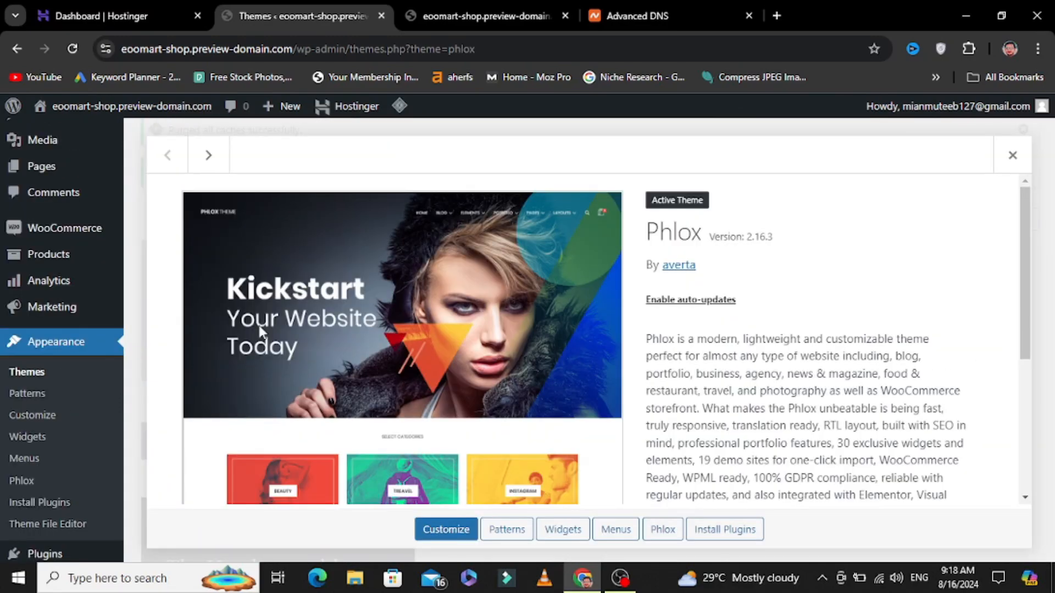
{"action": "scroll", "coordinate": [260, 330], "scroll_direction": "down", "scroll_amount": 6}
{"action": "scroll", "coordinate": [457, 309], "scroll_direction": "up", "scroll_amount": 5}
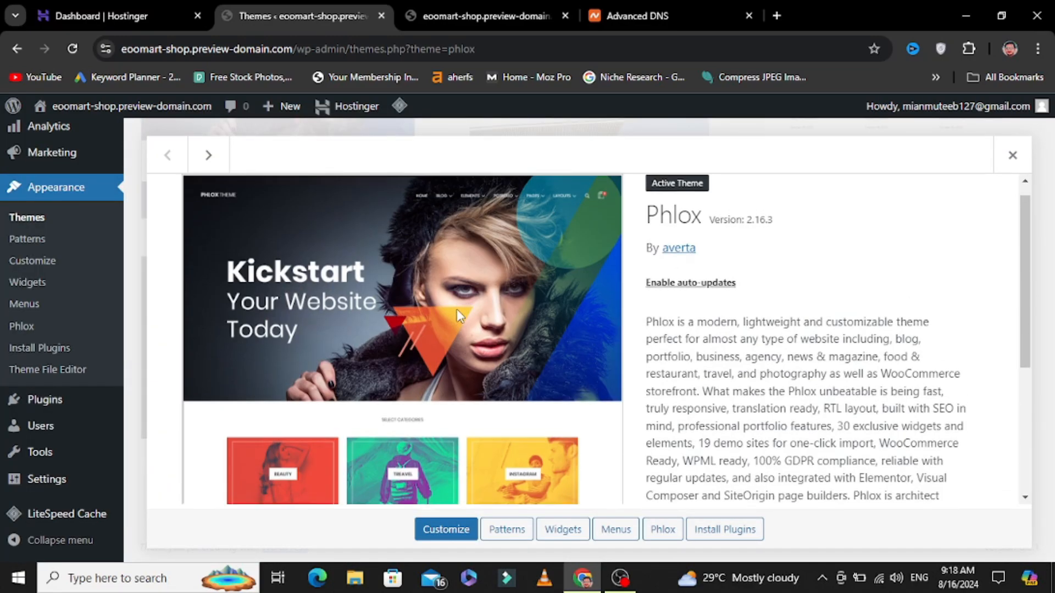
{"action": "scroll", "coordinate": [457, 309], "scroll_direction": "down", "scroll_amount": 2}
{"action": "scroll", "coordinate": [687, 256], "scroll_direction": "up", "scroll_amount": 3}
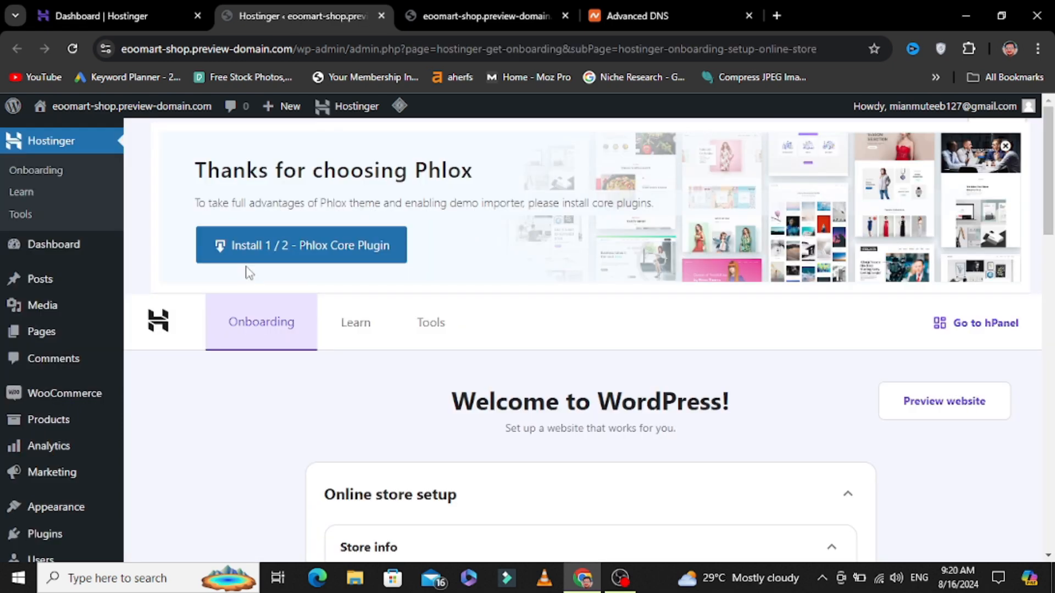
Install the Phlox core plugins and open the theme's demo importer
{"action": "left_click", "coordinate": [317, 248]}
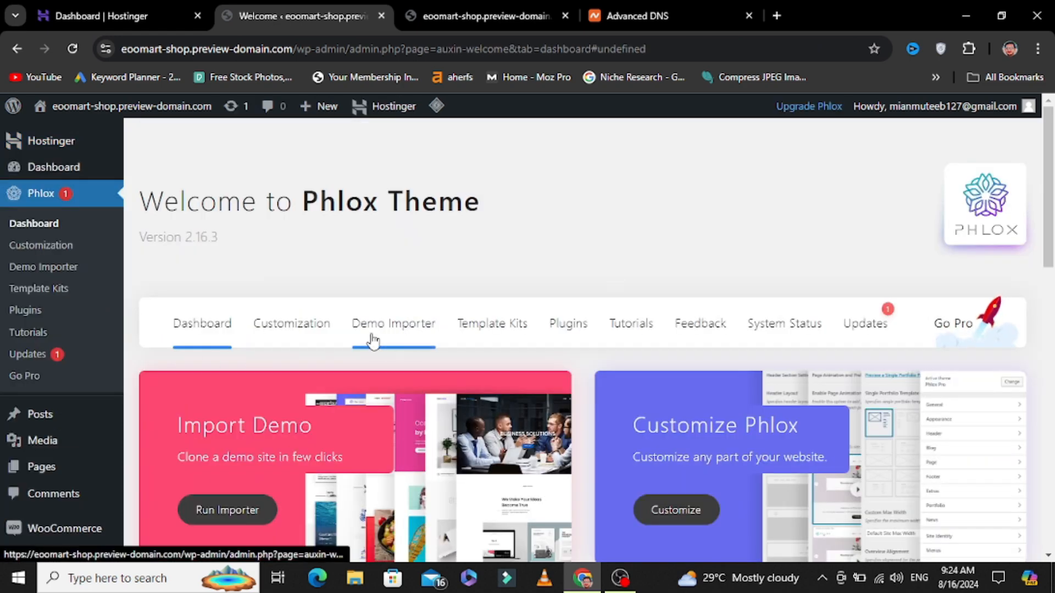
{"action": "left_click", "coordinate": [394, 324]}
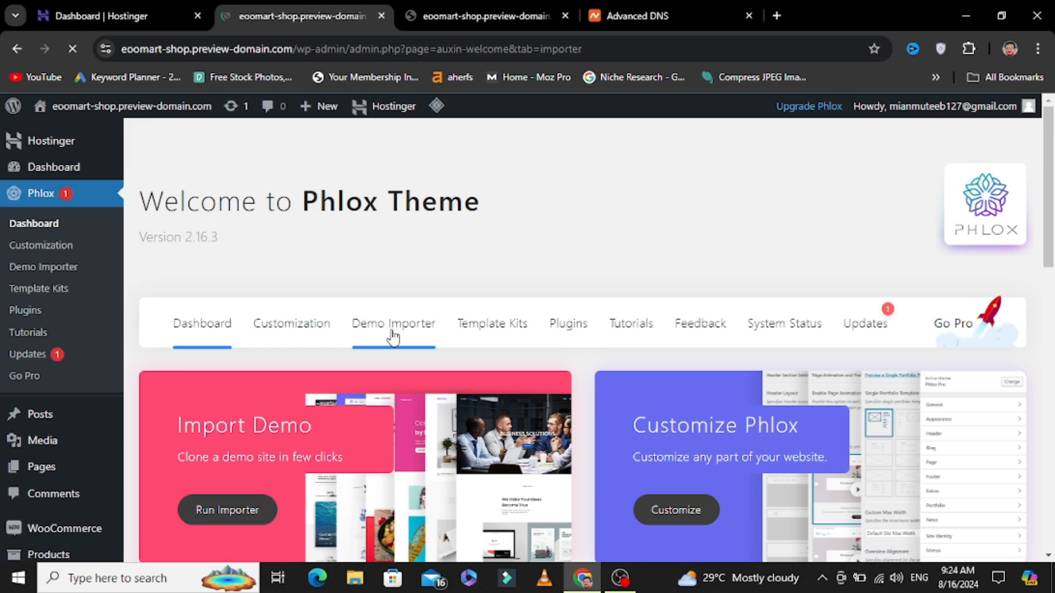
Browse the demo importer's templates for a free shop design suited to the store
{"action": "scroll", "coordinate": [560, 379], "scroll_direction": "down", "scroll_amount": 3}
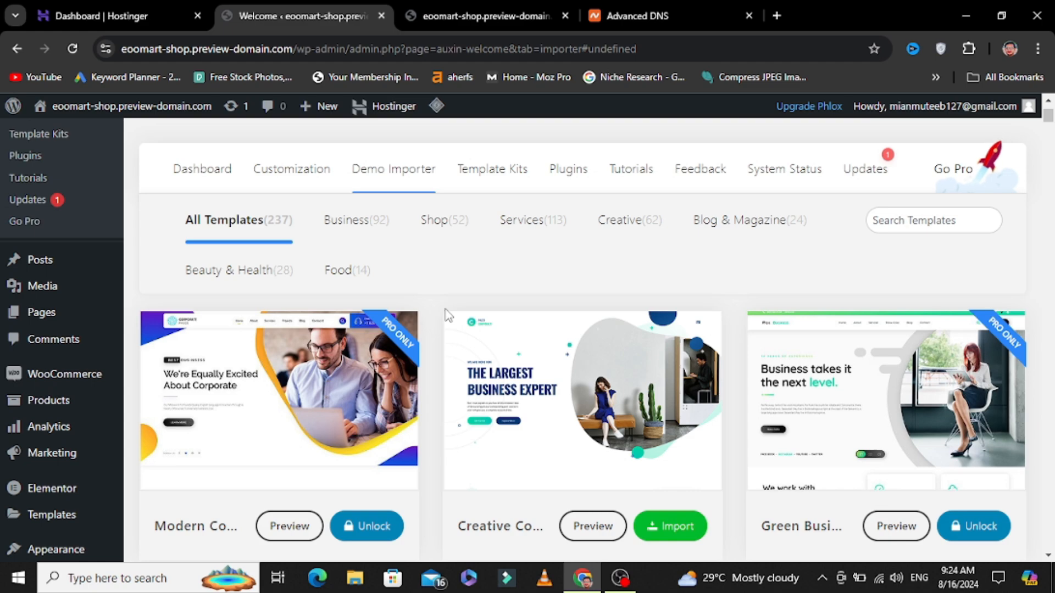
{"action": "scroll", "coordinate": [483, 281], "scroll_direction": "down", "scroll_amount": 3}
{"action": "right_click", "coordinate": [496, 284]}
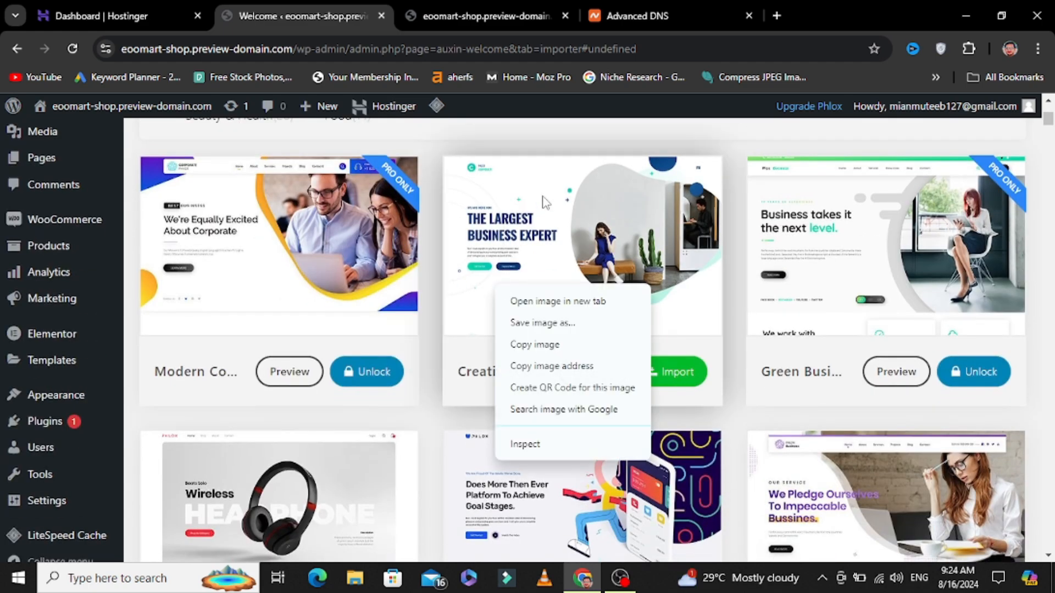
{"action": "left_click", "coordinate": [553, 156]}
{"action": "scroll", "coordinate": [555, 156], "scroll_direction": "down", "scroll_amount": 4}
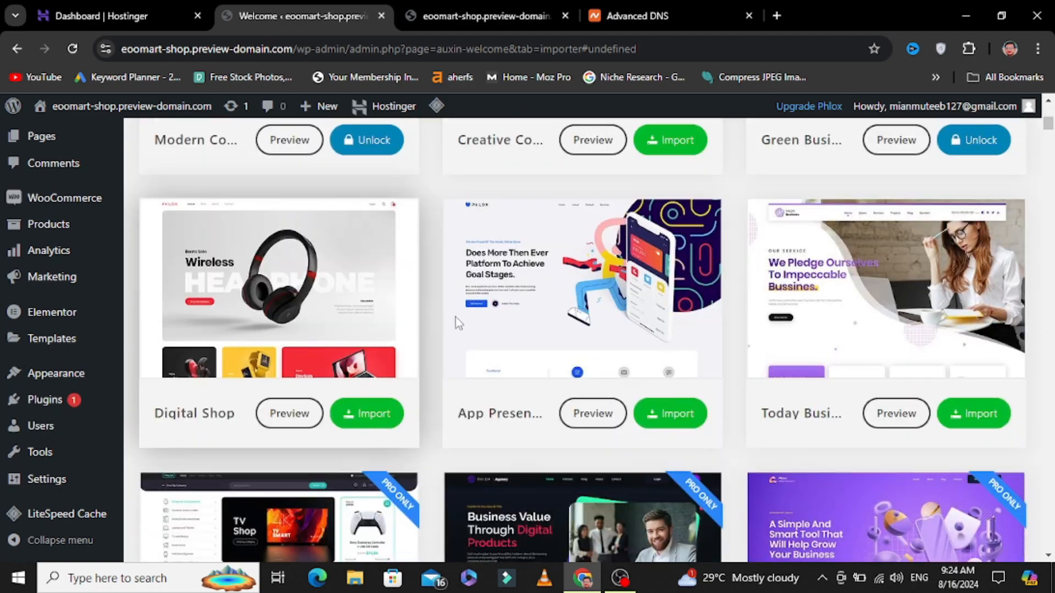
{"action": "scroll", "coordinate": [442, 341], "scroll_direction": "down", "scroll_amount": 5}
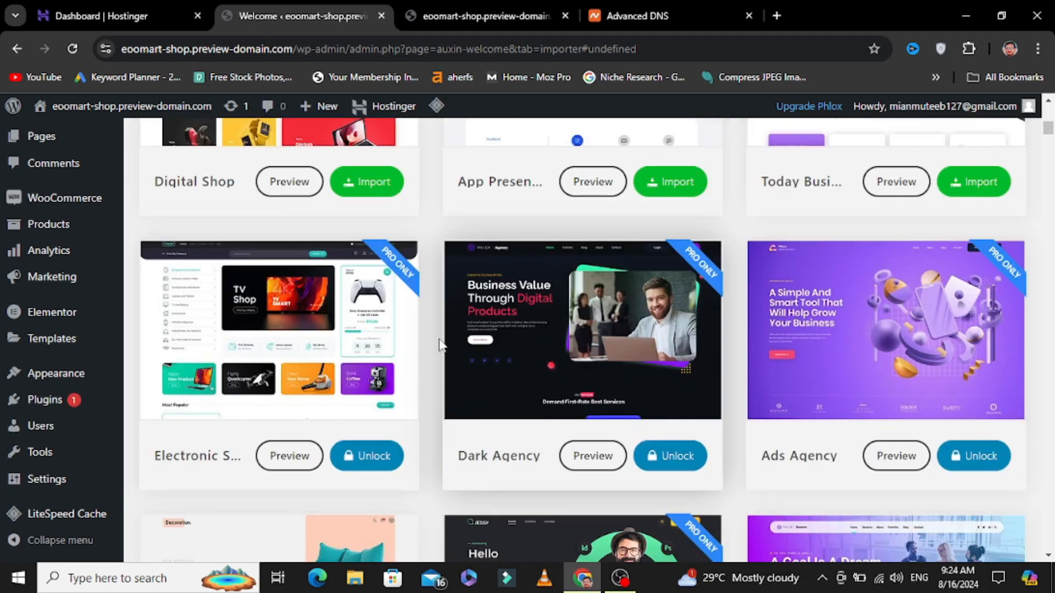
{"action": "scroll", "coordinate": [447, 335], "scroll_direction": "down", "scroll_amount": 5}
{"action": "scroll", "coordinate": [453, 326], "scroll_direction": "down", "scroll_amount": 9}
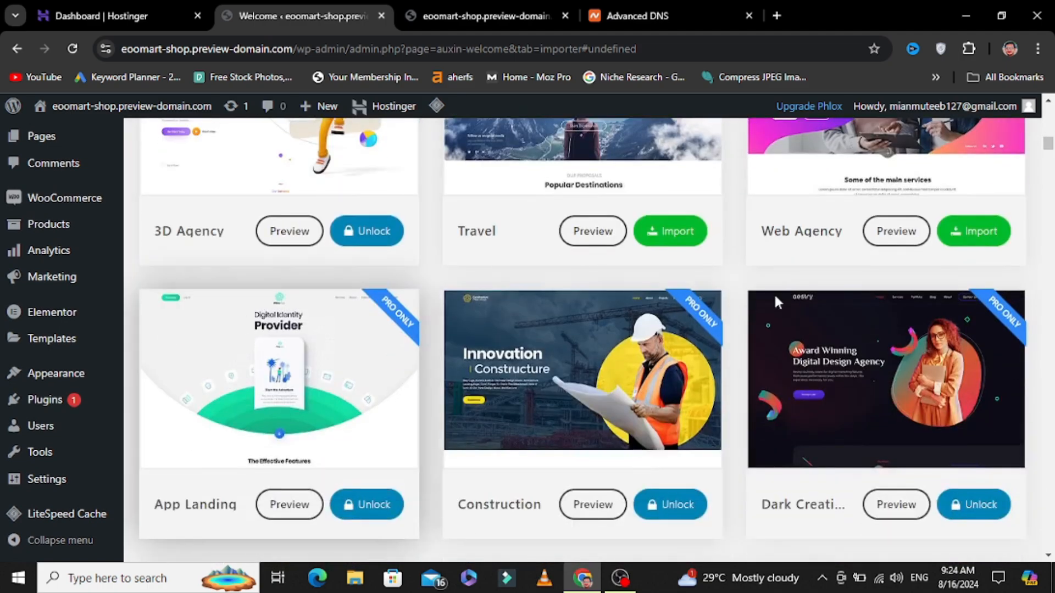
{"action": "scroll", "coordinate": [824, 258], "scroll_direction": "up", "scroll_amount": 4}
{"action": "scroll", "coordinate": [439, 272], "scroll_direction": "down", "scroll_amount": 6}
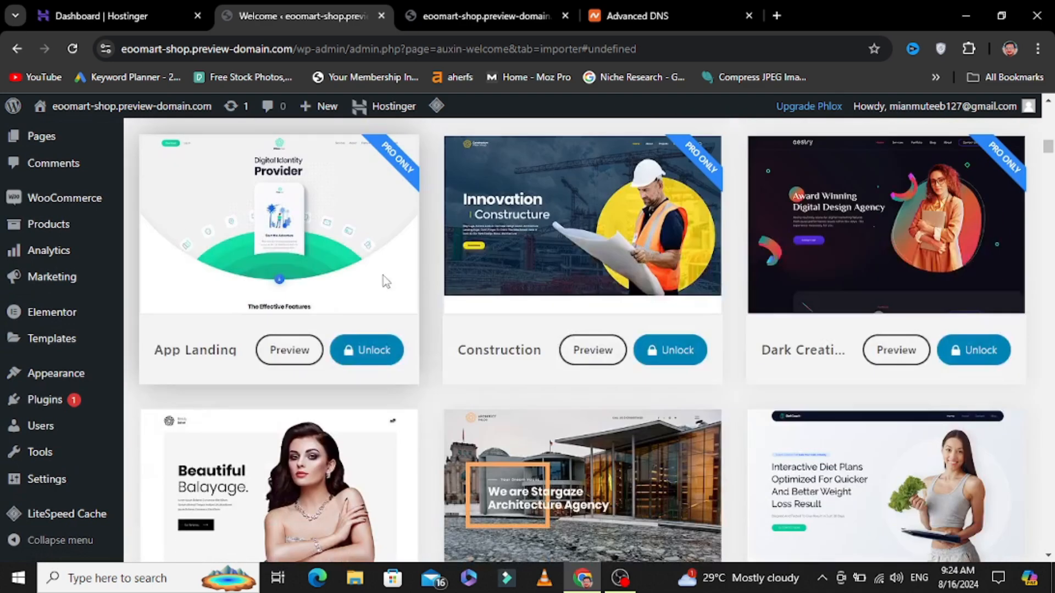
{"action": "scroll", "coordinate": [393, 280], "scroll_direction": "down", "scroll_amount": 10}
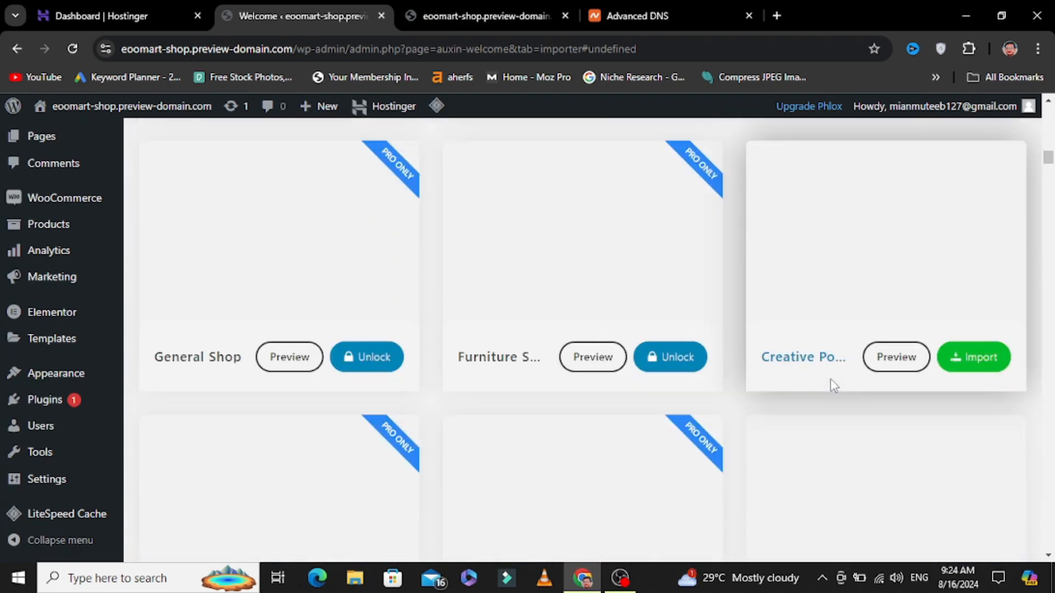
{"action": "scroll", "coordinate": [714, 341], "scroll_direction": "down", "scroll_amount": 2}
{"action": "scroll", "coordinate": [608, 306], "scroll_direction": "up", "scroll_amount": 6}
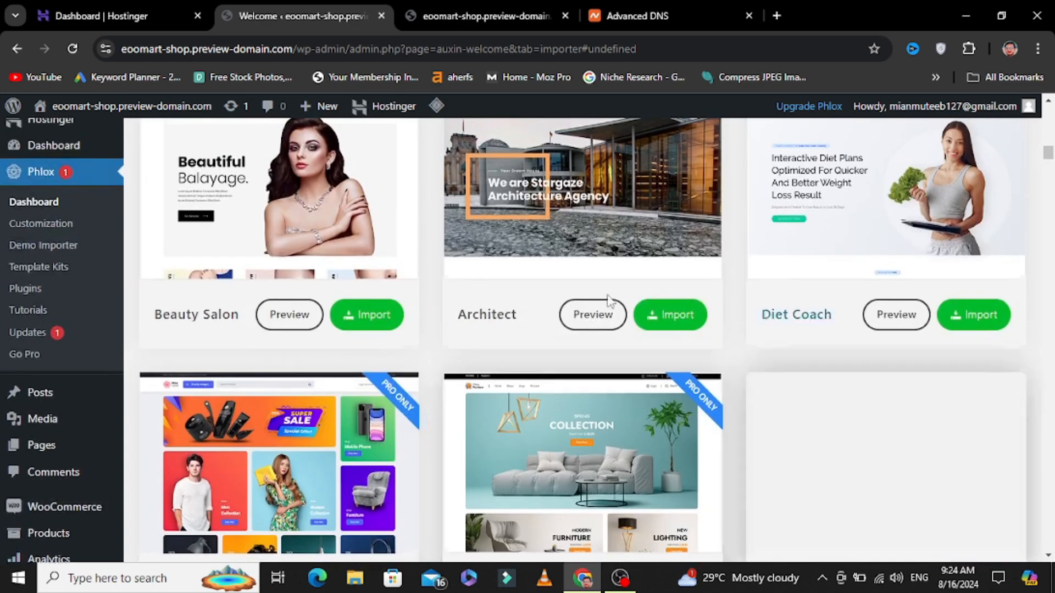
{"action": "scroll", "coordinate": [323, 304], "scroll_direction": "down", "scroll_amount": 5}
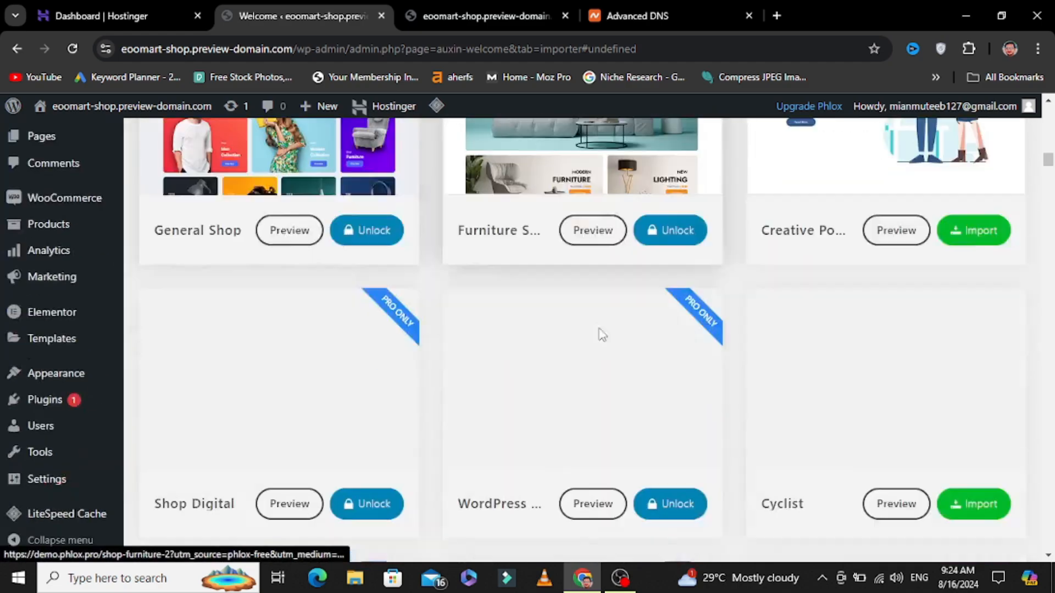
{"action": "scroll", "coordinate": [659, 330], "scroll_direction": "down", "scroll_amount": 4}
{"action": "scroll", "coordinate": [728, 324], "scroll_direction": "down", "scroll_amount": 8}
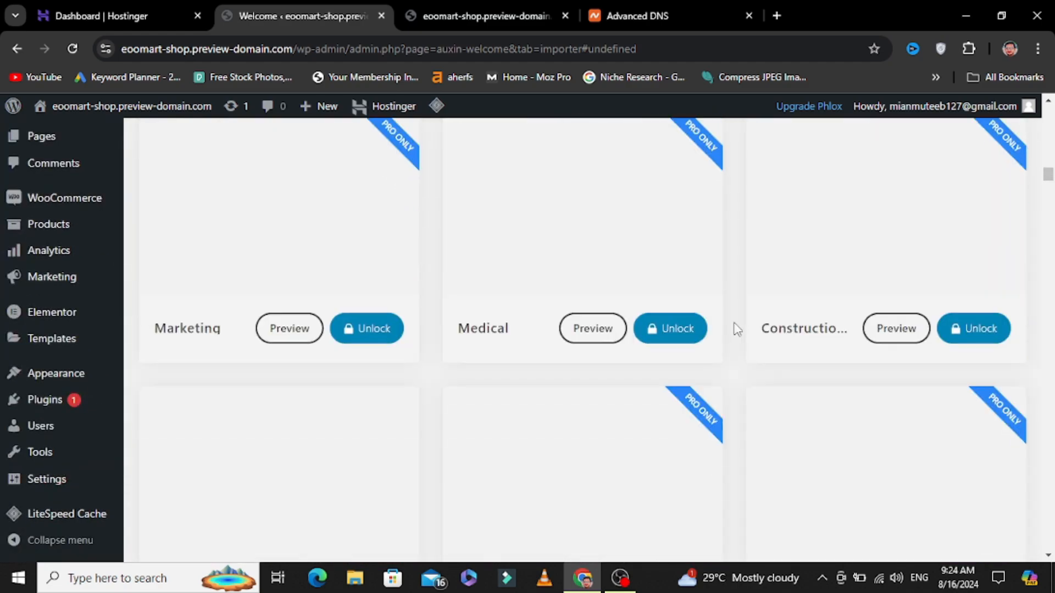
{"action": "scroll", "coordinate": [747, 347], "scroll_direction": "up", "scroll_amount": 15}
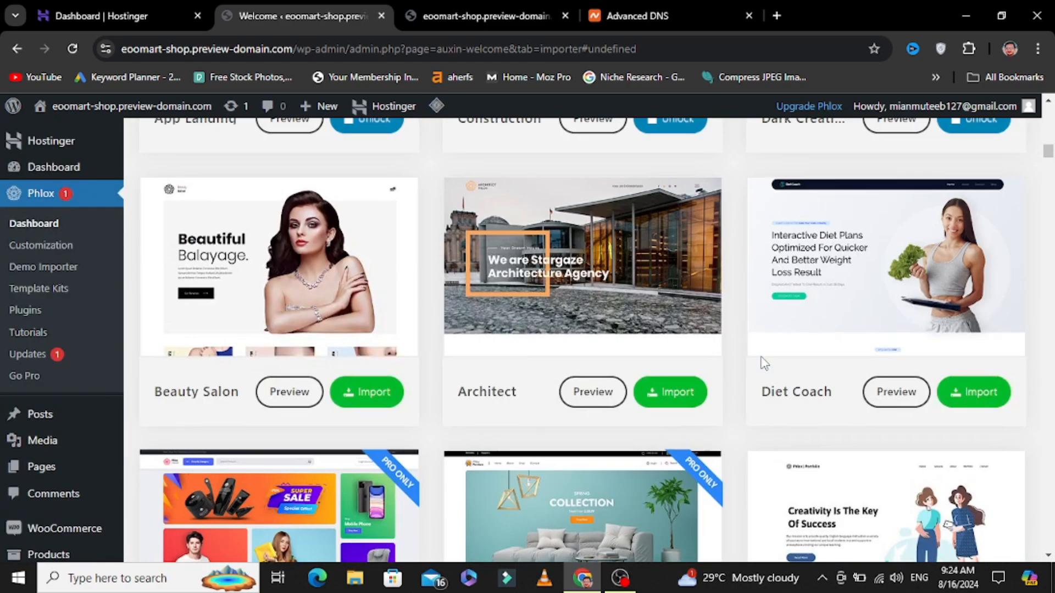
{"action": "scroll", "coordinate": [762, 362], "scroll_direction": "up", "scroll_amount": 15}
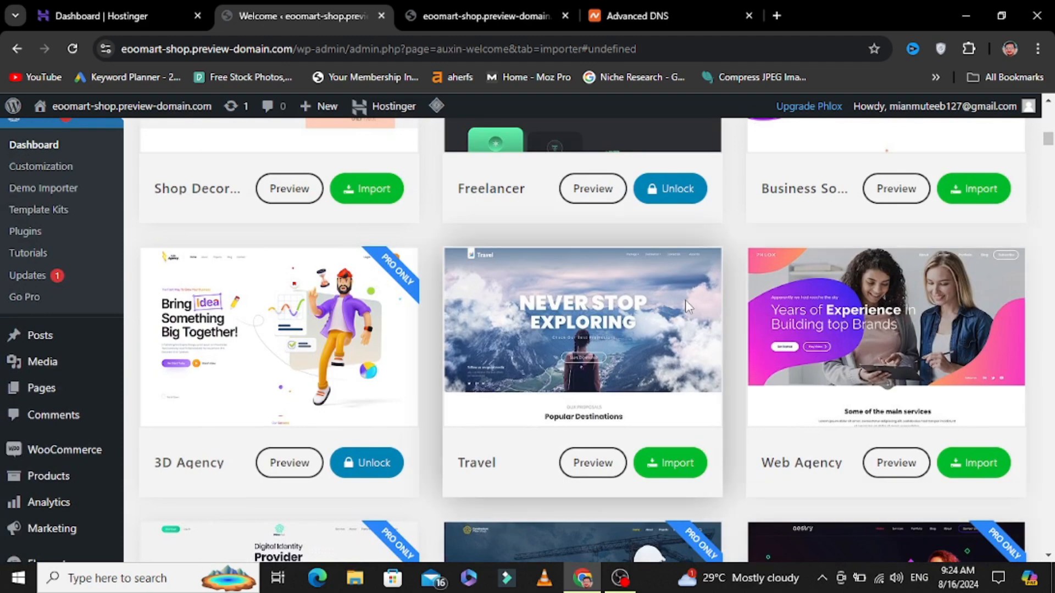
{"action": "scroll", "coordinate": [624, 317], "scroll_direction": "up", "scroll_amount": 5}
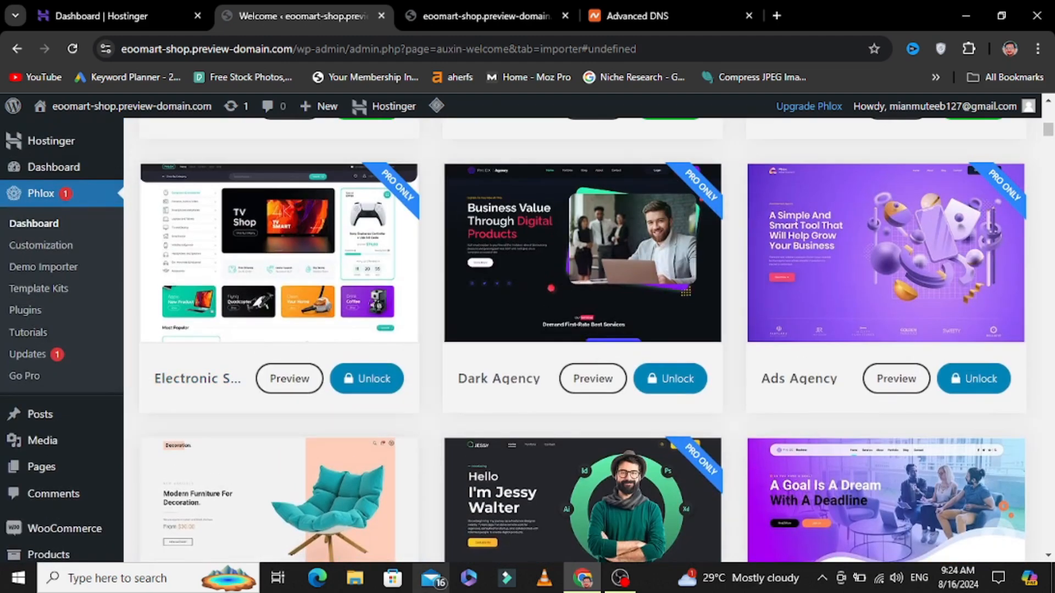
{"action": "mouse_move", "coordinate": [12, 458]}
{"action": "scroll", "coordinate": [12, 458], "scroll_direction": "up", "scroll_amount": 5}
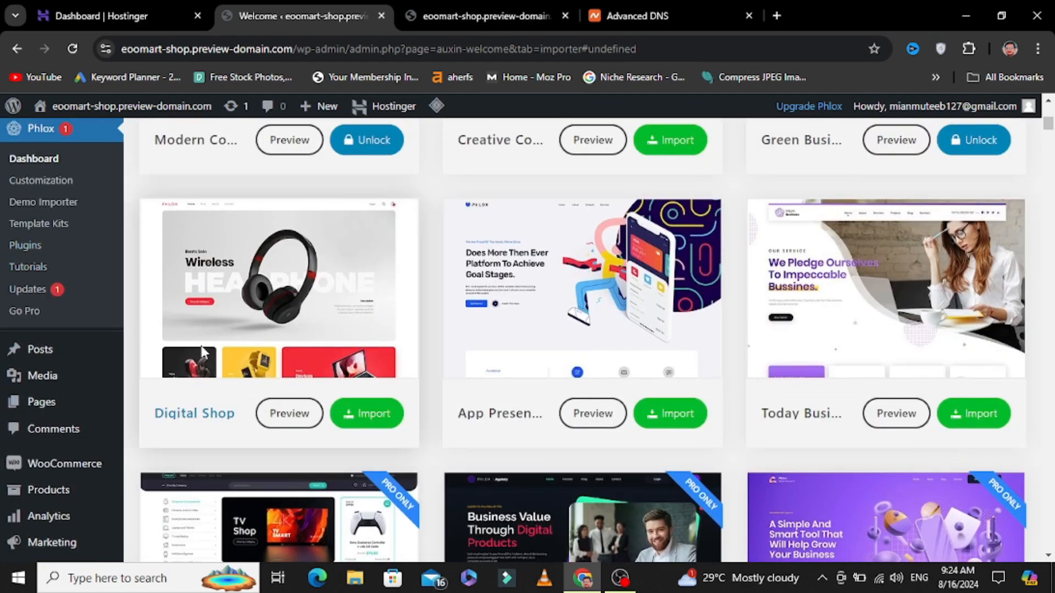
Start importing the Digital Shop demo, installing its required plugins and skipping watermark removal
{"action": "left_click", "coordinate": [366, 418]}
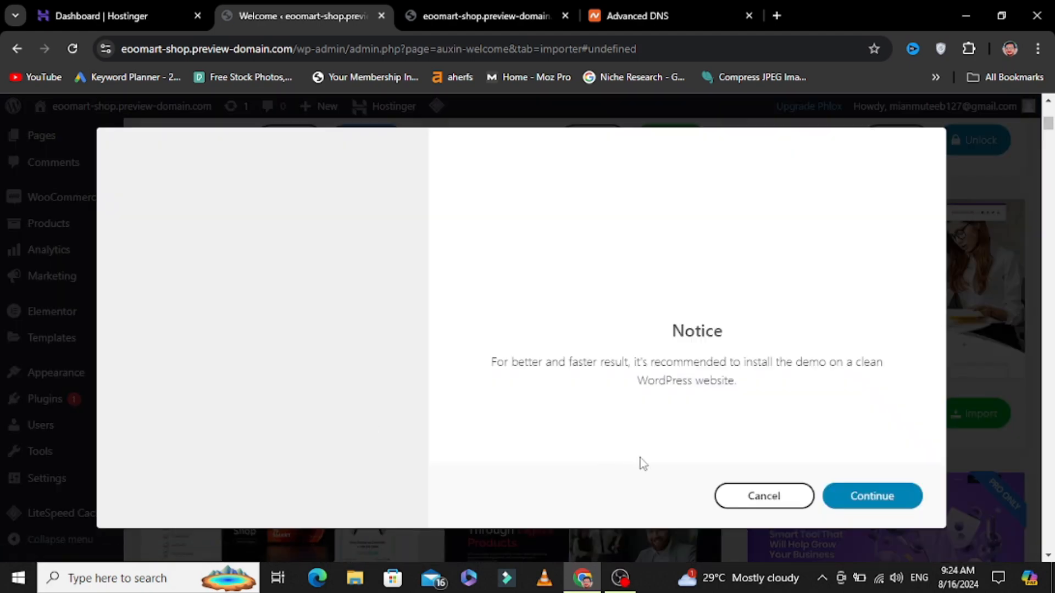
{"action": "left_click", "coordinate": [858, 497]}
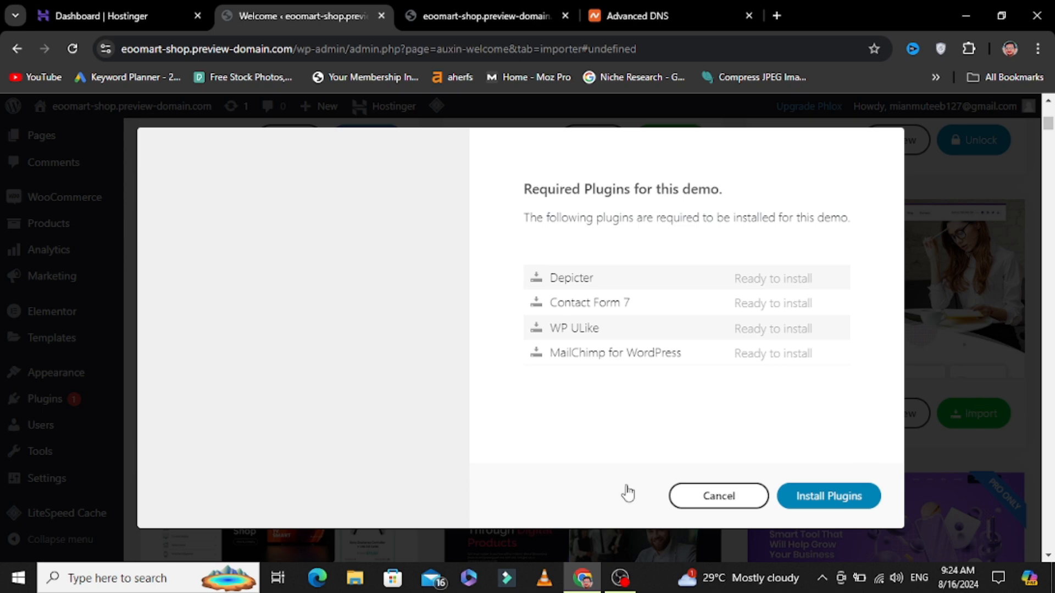
{"action": "left_click", "coordinate": [820, 496]}
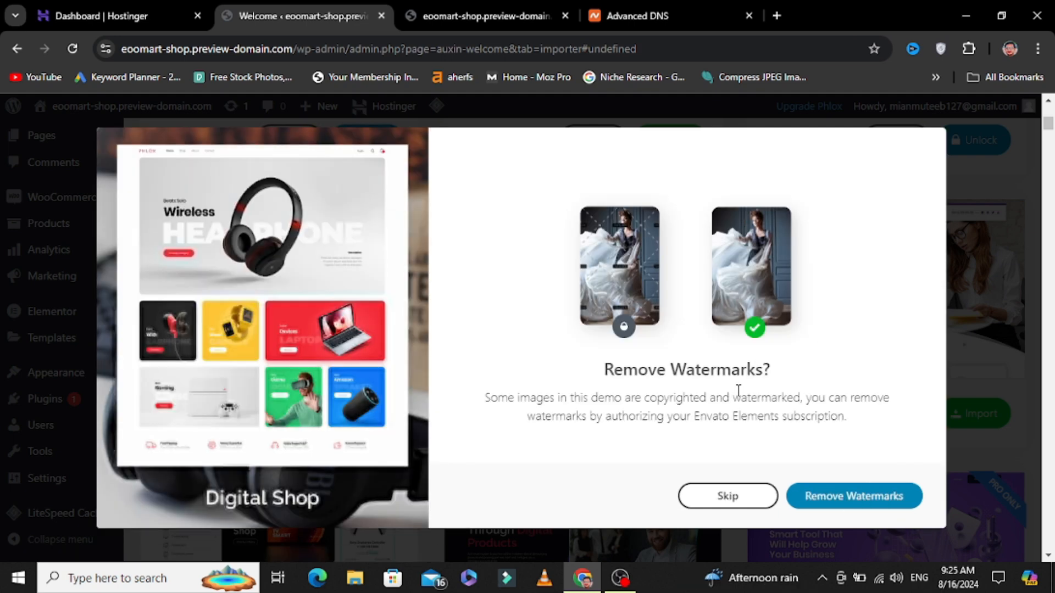
{"action": "left_click", "coordinate": [727, 496]}
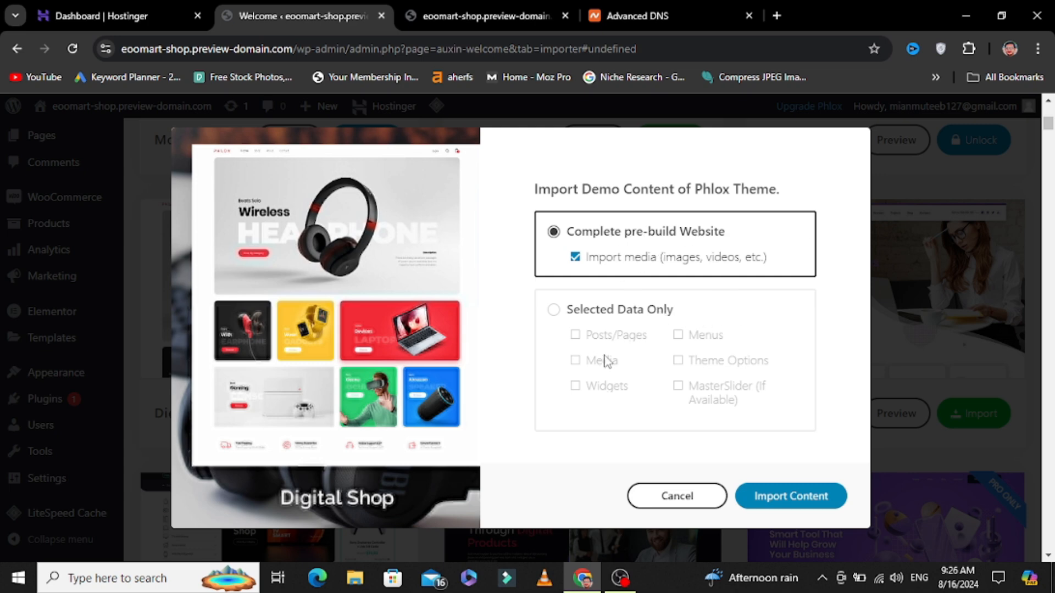
Import the Digital Shop demo as a complete pre-build website including media, and close the importer dialog
{"action": "left_click", "coordinate": [559, 314]}
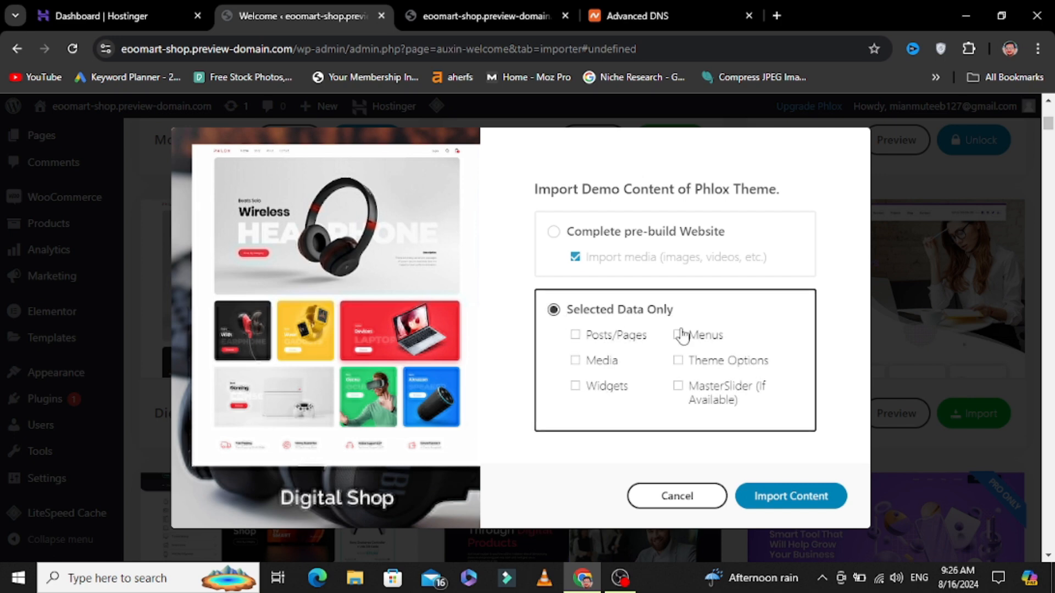
{"action": "left_click", "coordinate": [597, 243]}
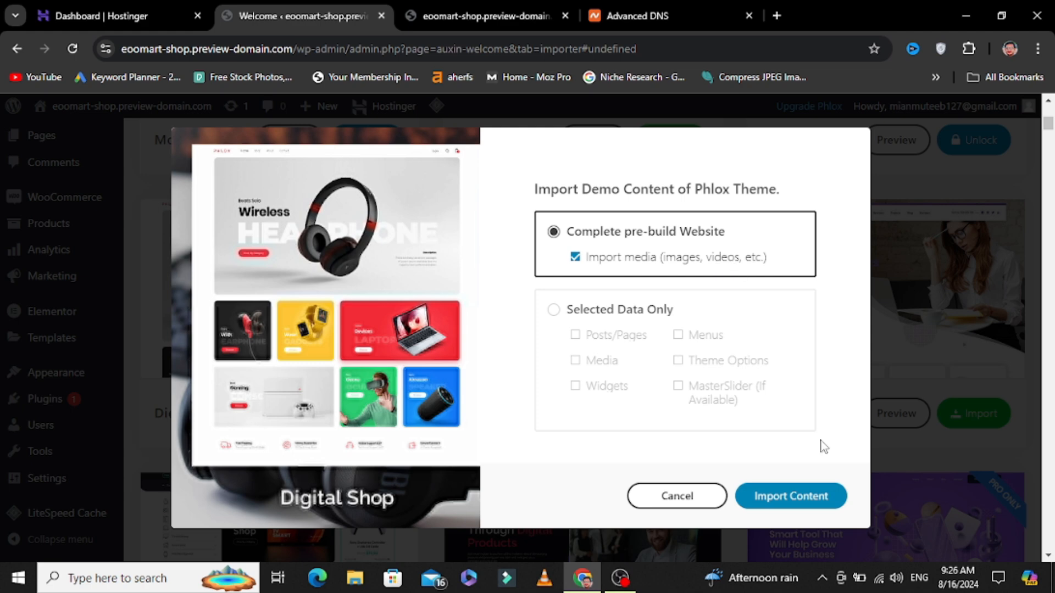
{"action": "left_click", "coordinate": [798, 499]}
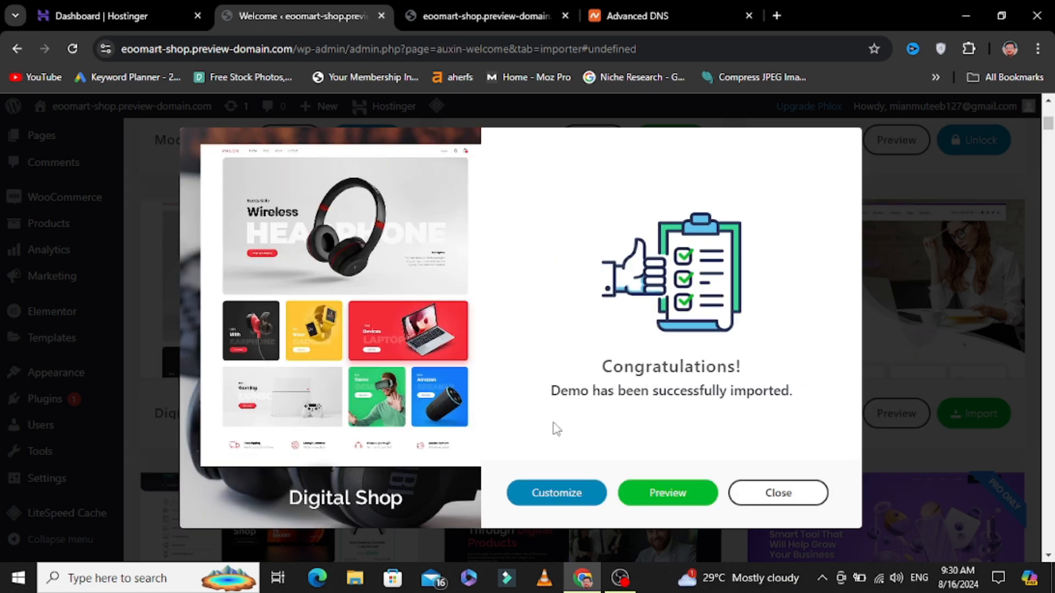
{"action": "left_click", "coordinate": [809, 492]}
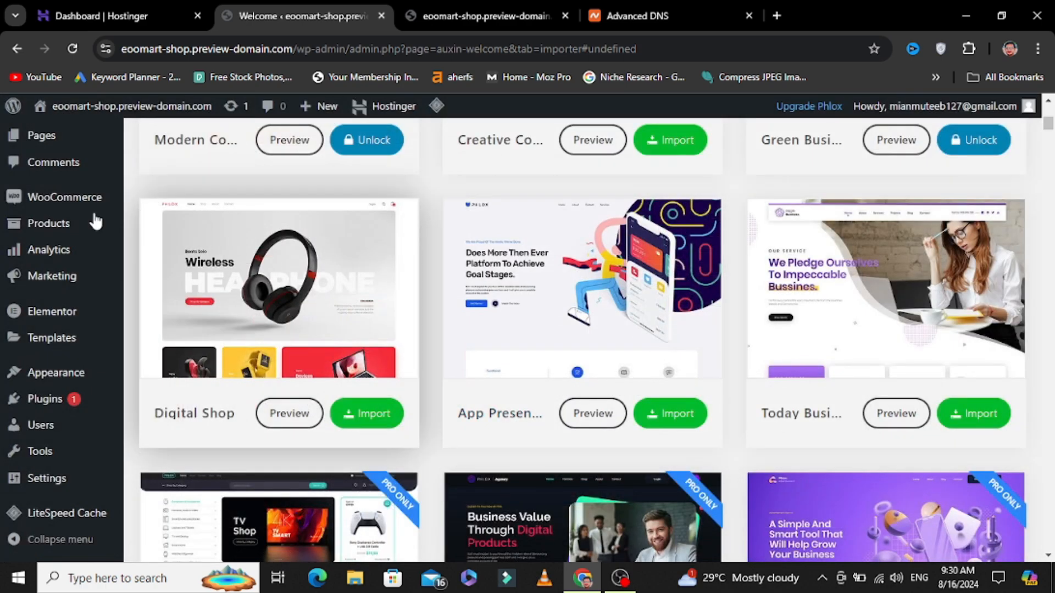
Open the live site in a new tab and look over its homepage
{"action": "mouse_move", "coordinate": [172, 114]}
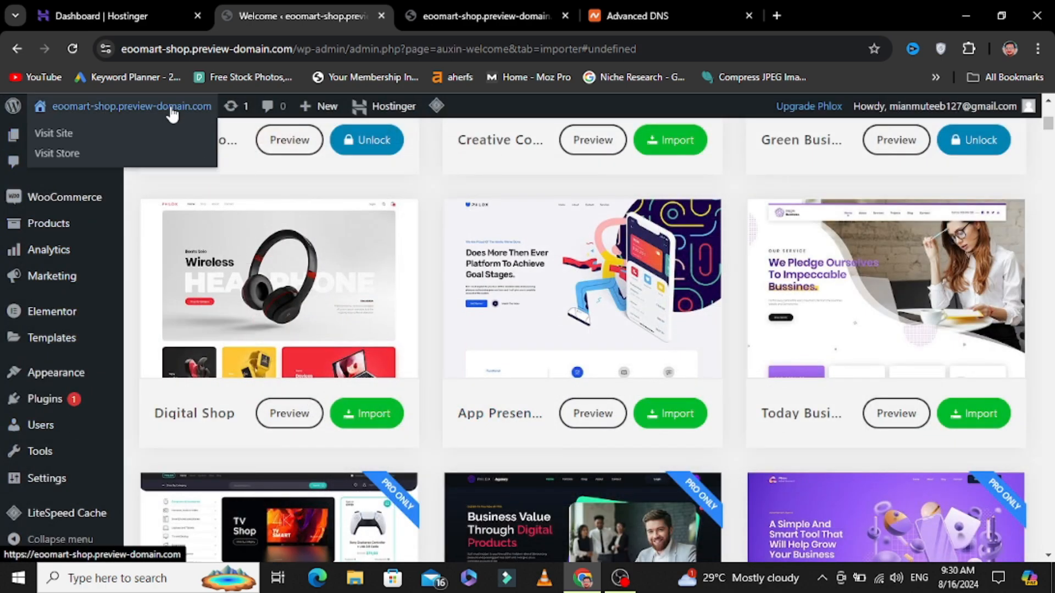
{"action": "middle_click", "coordinate": [81, 141]}
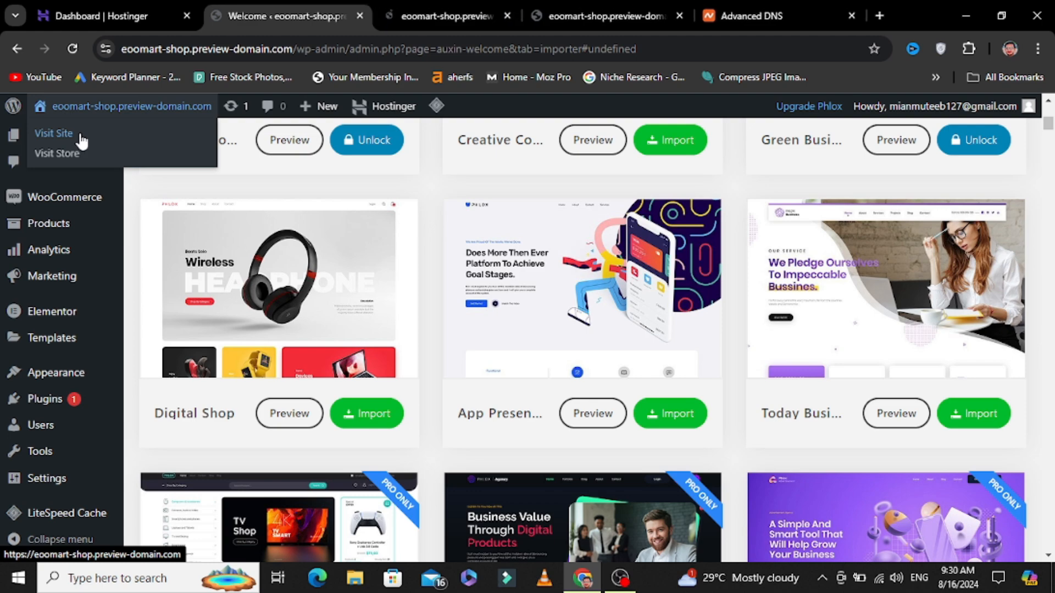
{"action": "left_click", "coordinate": [473, 14]}
{"action": "scroll", "coordinate": [546, 184], "scroll_direction": "down", "scroll_amount": 2}
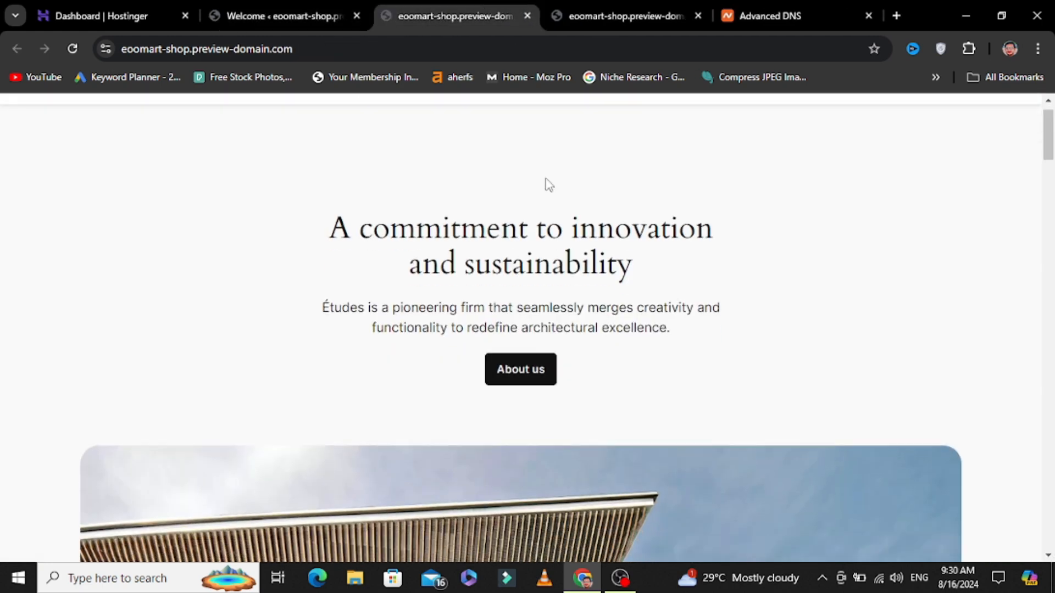
{"action": "scroll", "coordinate": [456, 110], "scroll_direction": "up", "scroll_amount": 2}
Return to the WordPress admin and open the store page in a new tab to check it
{"action": "left_click", "coordinate": [305, 28]}
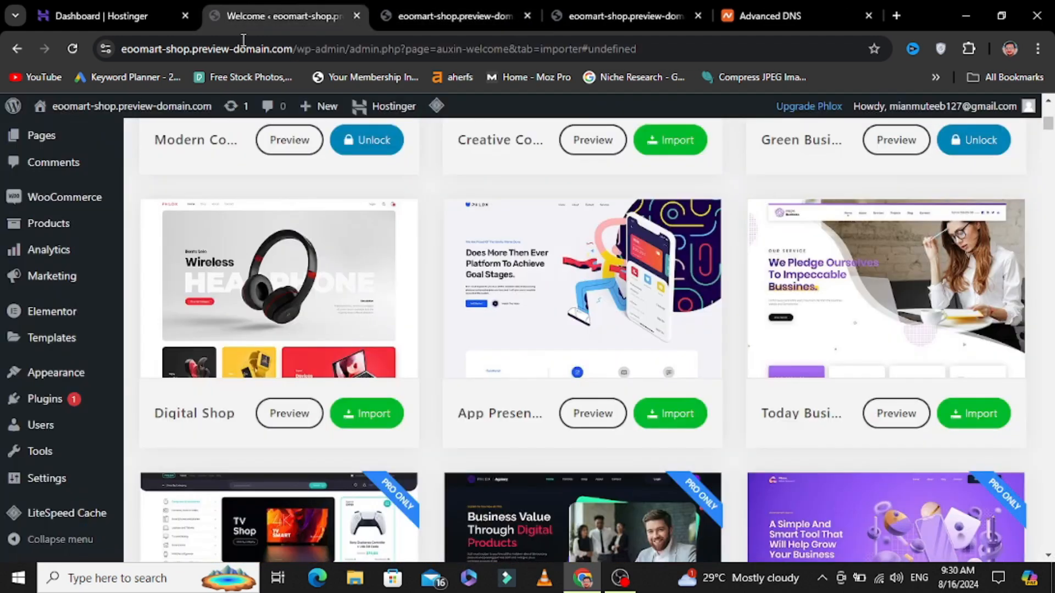
{"action": "mouse_move", "coordinate": [116, 110]}
{"action": "middle_click", "coordinate": [107, 156]}
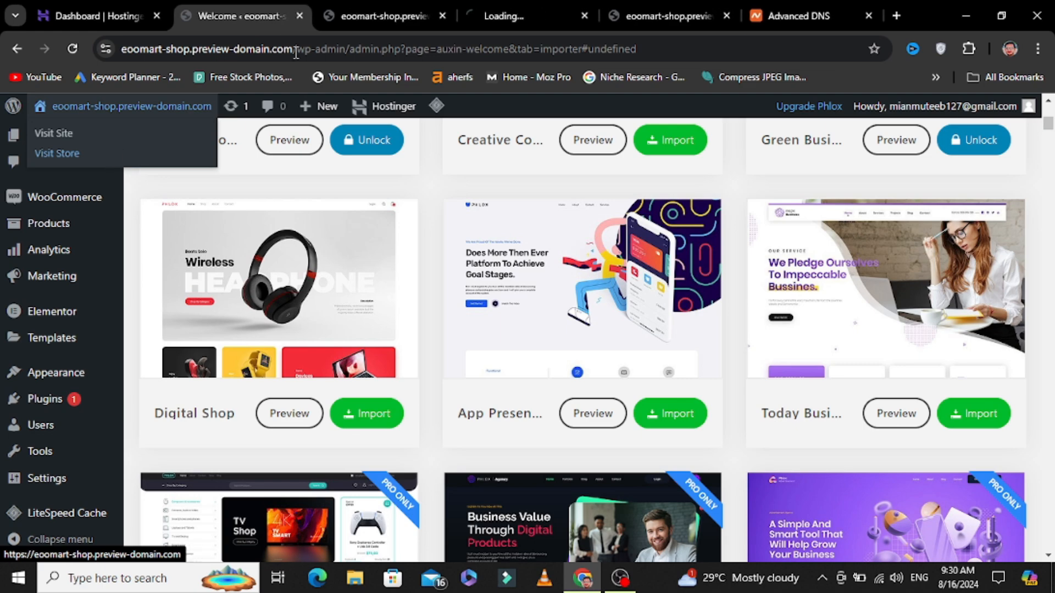
{"action": "left_click", "coordinate": [494, 15]}
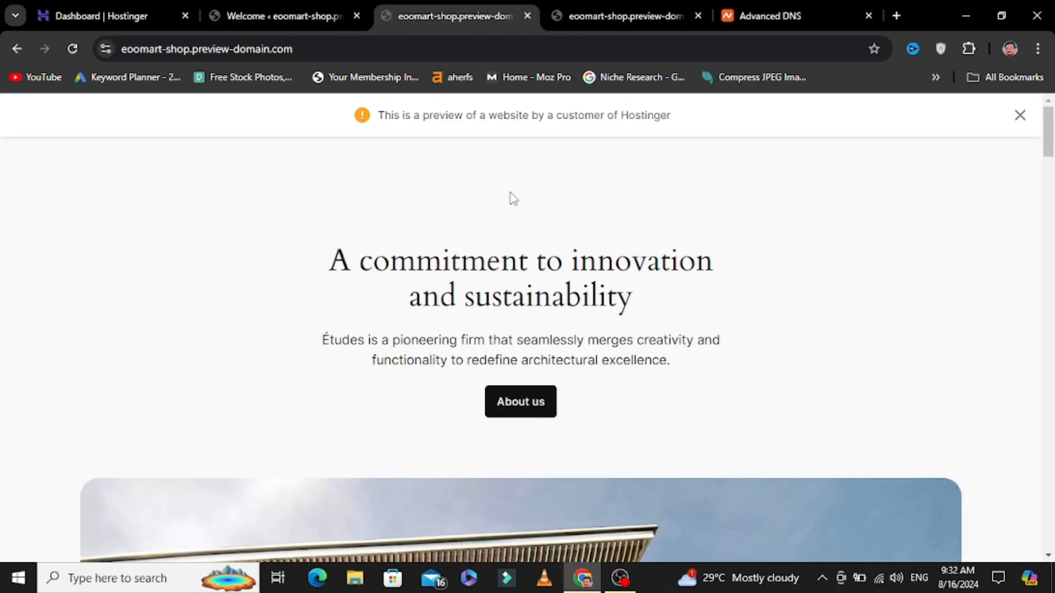
Open the general settings in the WordPress admin and postpone the Phlox recommendation survey
{"action": "left_click", "coordinate": [230, 9]}
{"action": "scroll", "coordinate": [22, 464], "scroll_direction": "down", "scroll_amount": 4}
{"action": "scroll", "coordinate": [22, 467], "scroll_direction": "down", "scroll_amount": 4}
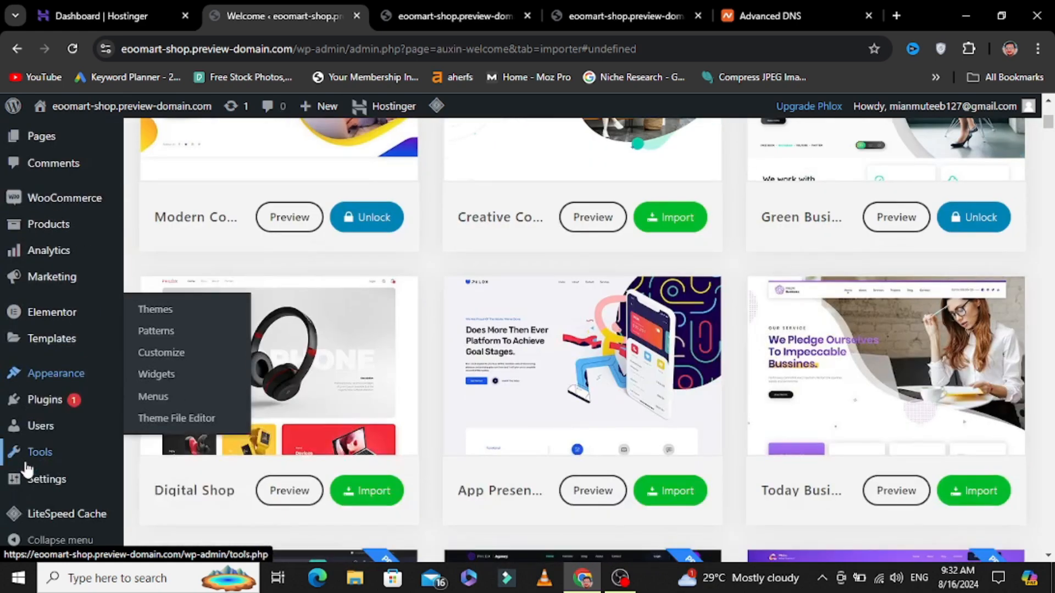
{"action": "left_click", "coordinate": [51, 482]}
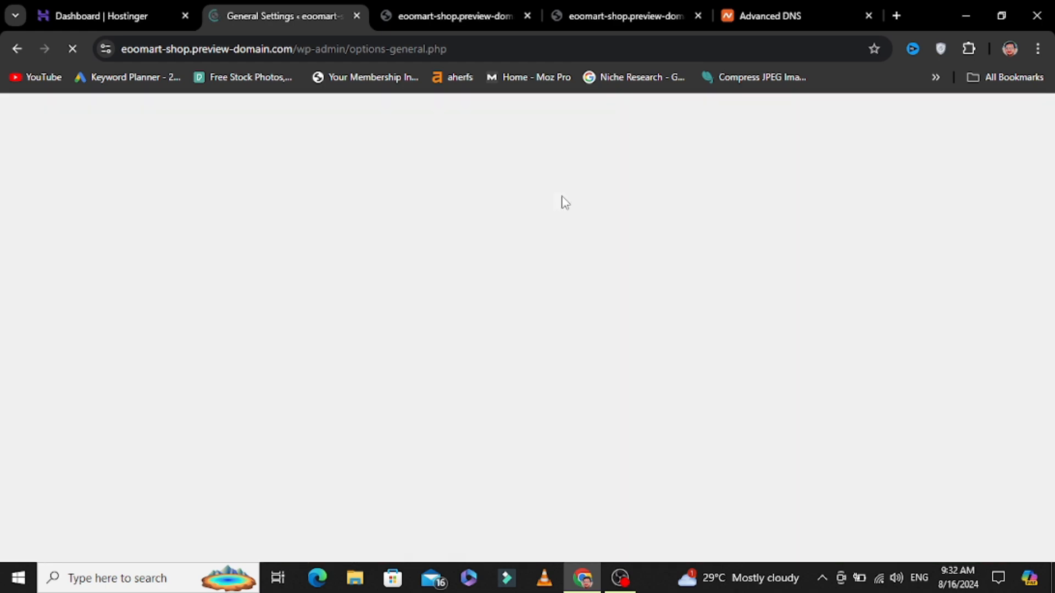
{"action": "scroll", "coordinate": [428, 323], "scroll_direction": "down", "scroll_amount": 2}
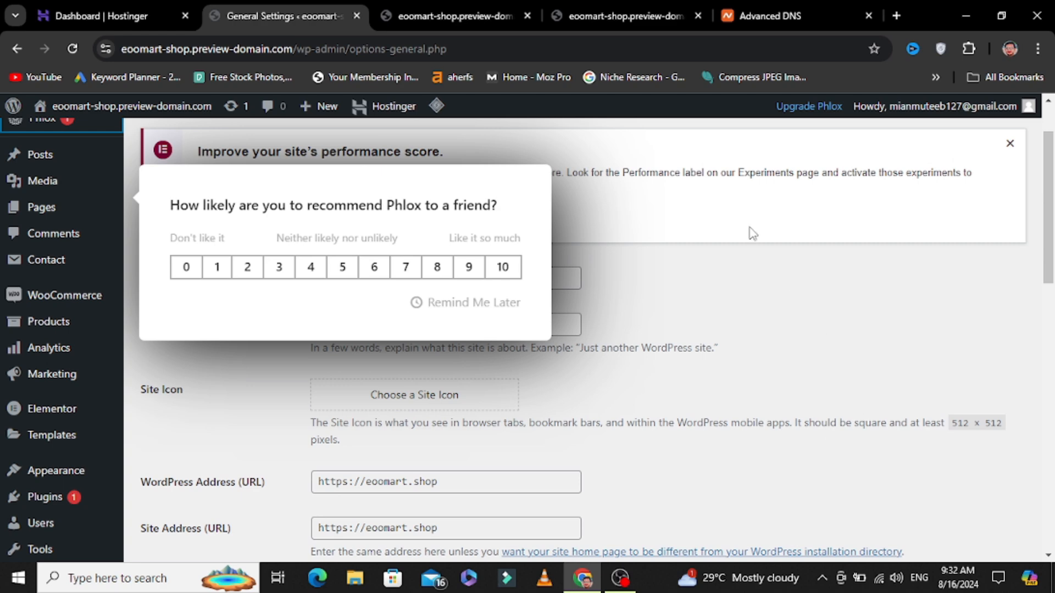
{"action": "left_click", "coordinate": [454, 303]}
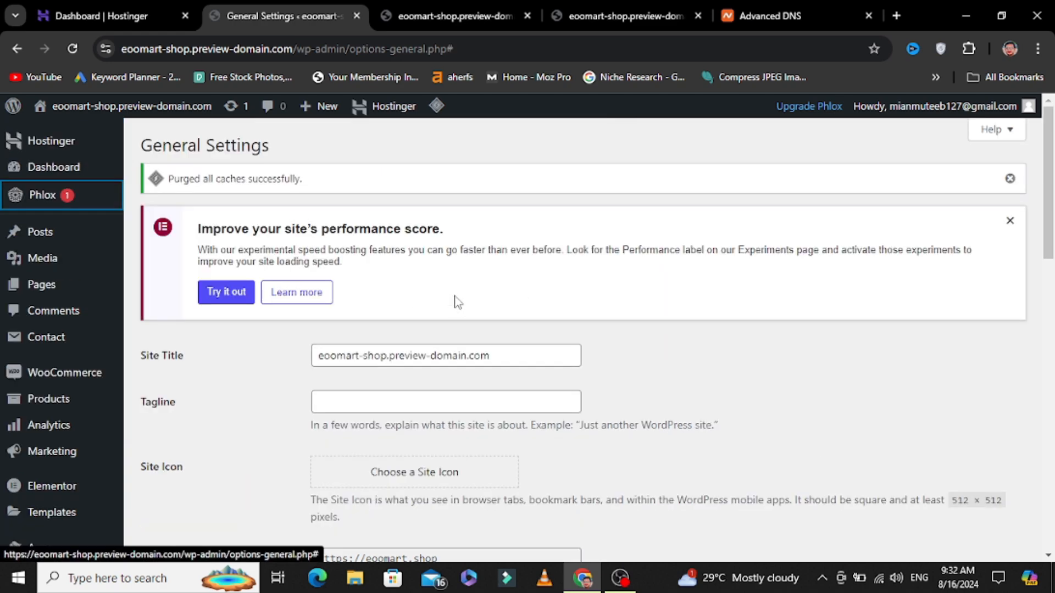
Change the site title to eoomart in the general settings
{"action": "scroll", "coordinate": [212, 355], "scroll_direction": "down", "scroll_amount": 3}
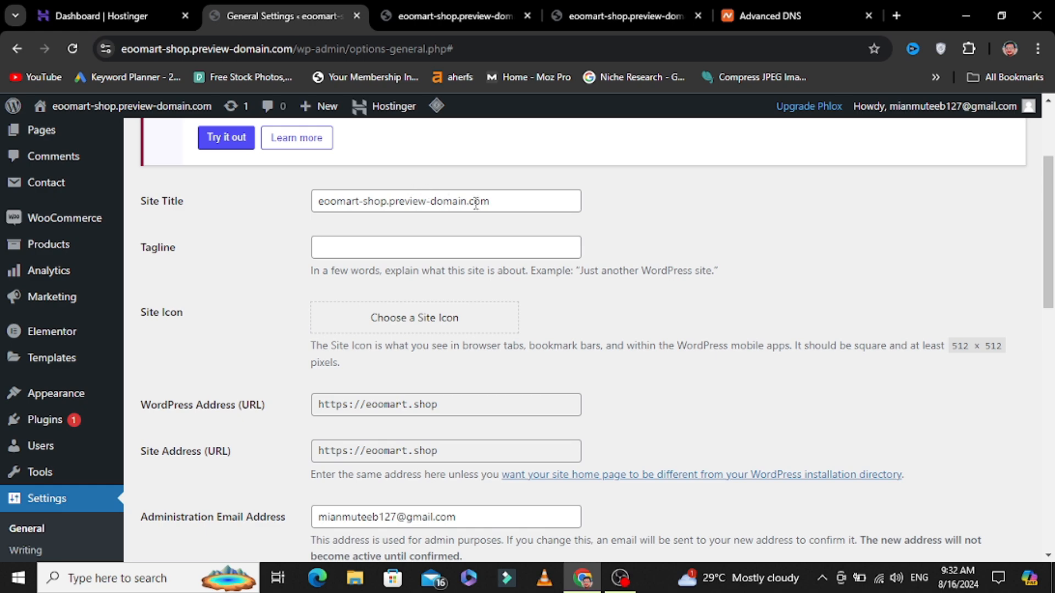
{"action": "left_click_drag", "start_coordinate": [493, 201], "coordinate": [292, 214]}
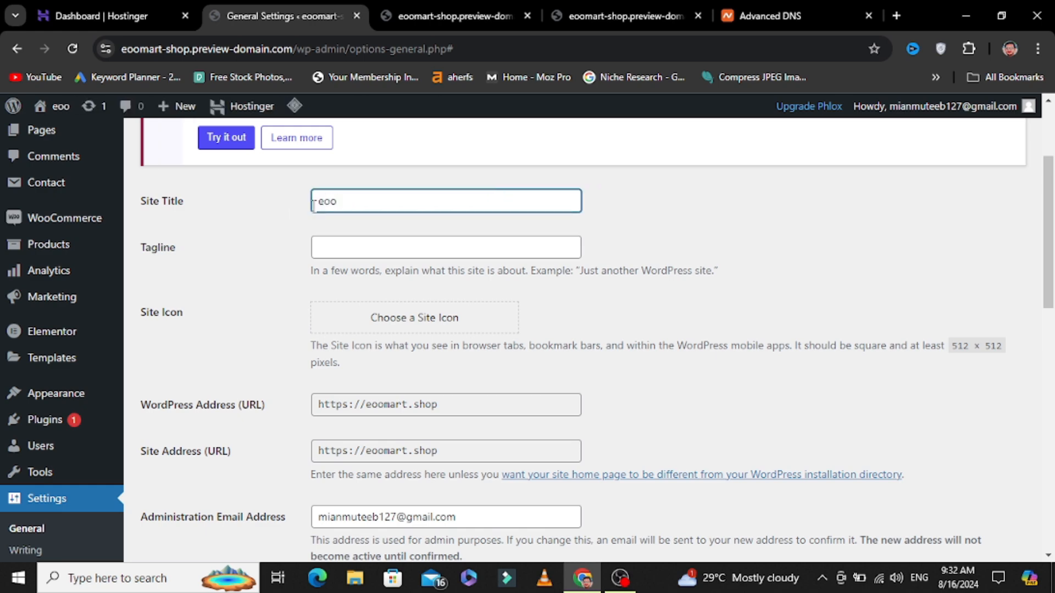
{"action": "type", "text": "mart"}
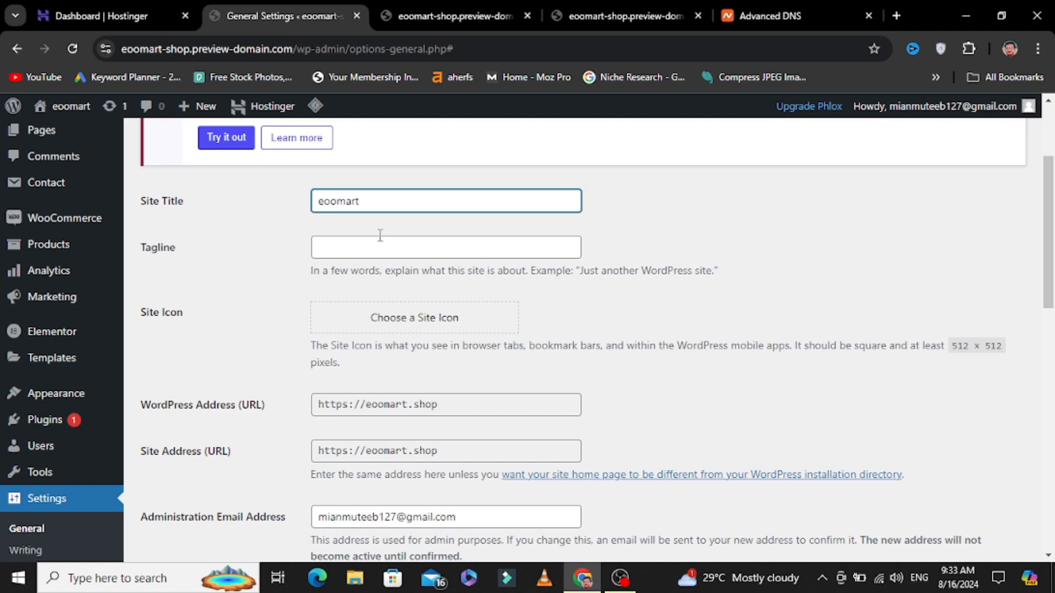
Set the site's timezone to Karachi in the general settings
{"action": "scroll", "coordinate": [379, 235], "scroll_direction": "down", "scroll_amount": 2}
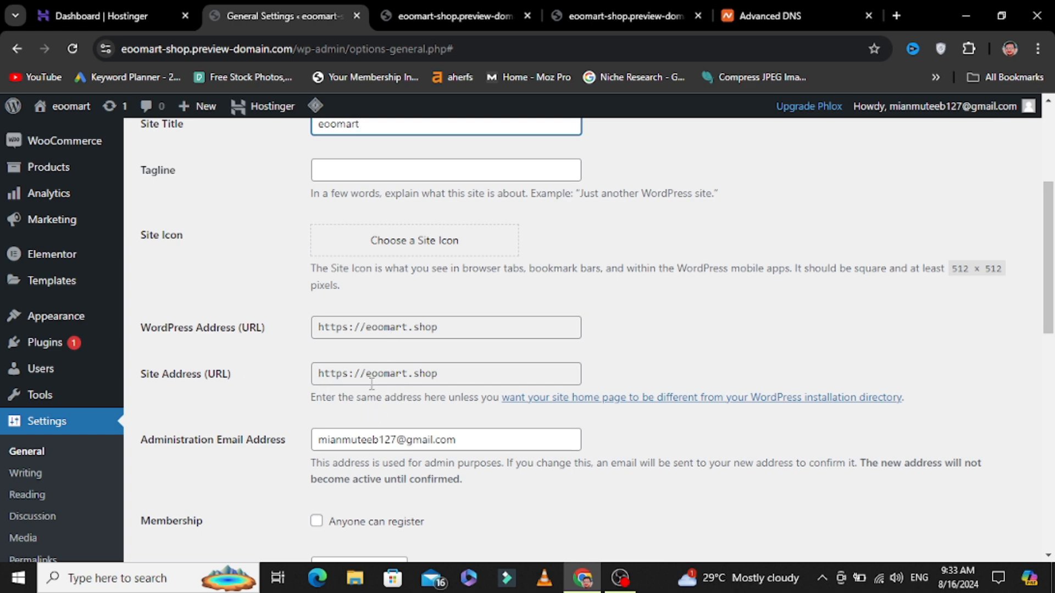
{"action": "scroll", "coordinate": [416, 385], "scroll_direction": "down", "scroll_amount": 10}
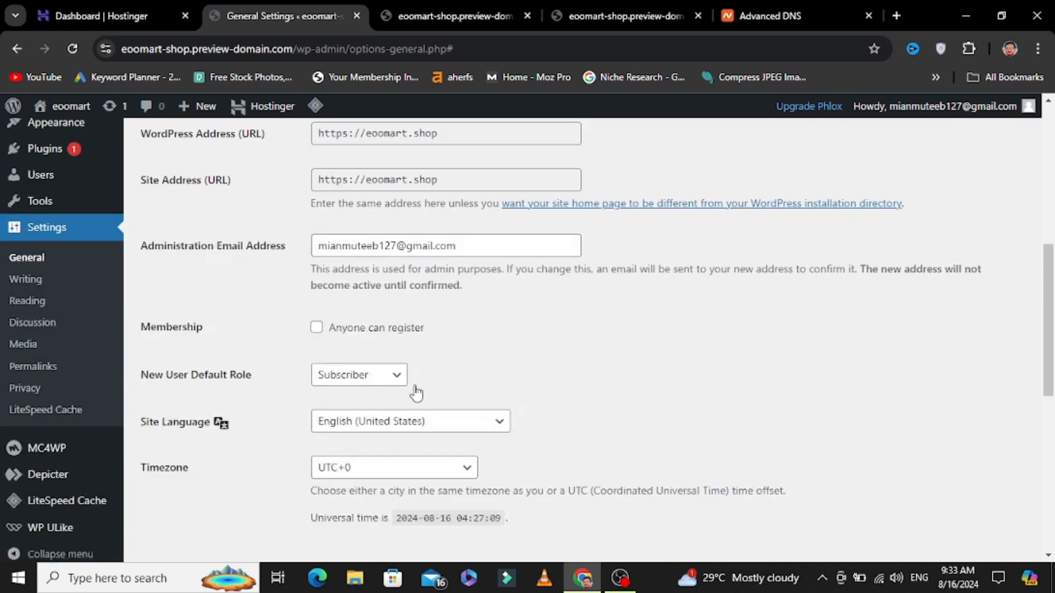
{"action": "scroll", "coordinate": [236, 404], "scroll_direction": "down", "scroll_amount": 2}
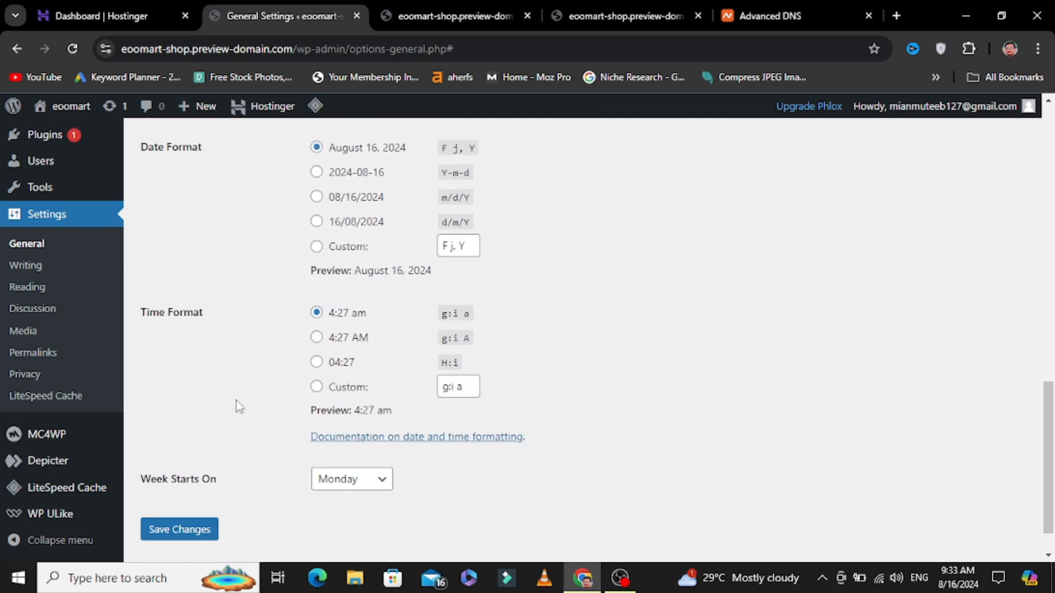
{"action": "scroll", "coordinate": [285, 379], "scroll_direction": "up", "scroll_amount": 5}
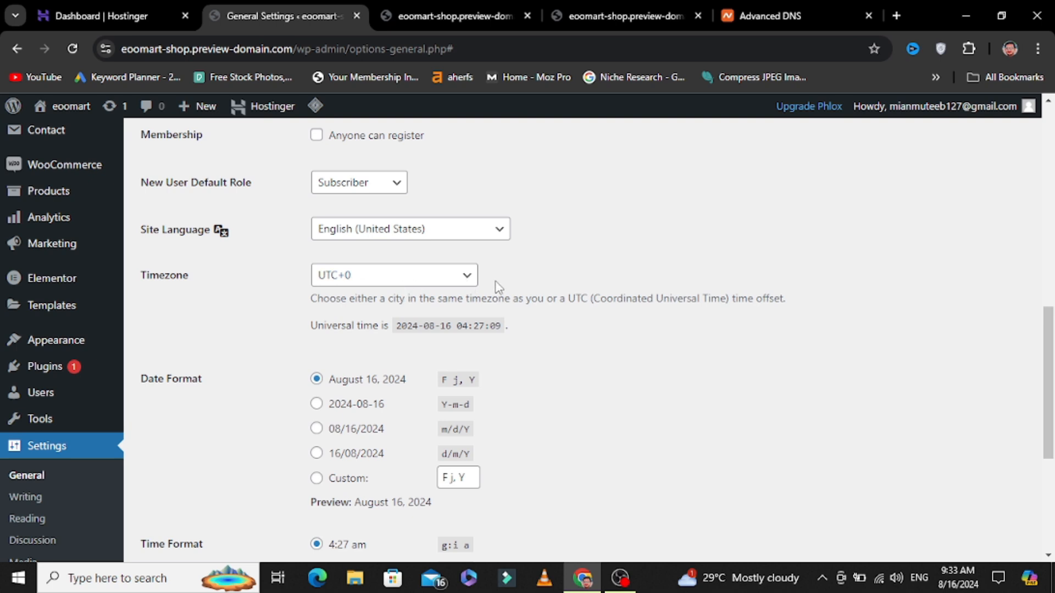
{"action": "left_click", "coordinate": [447, 278]}
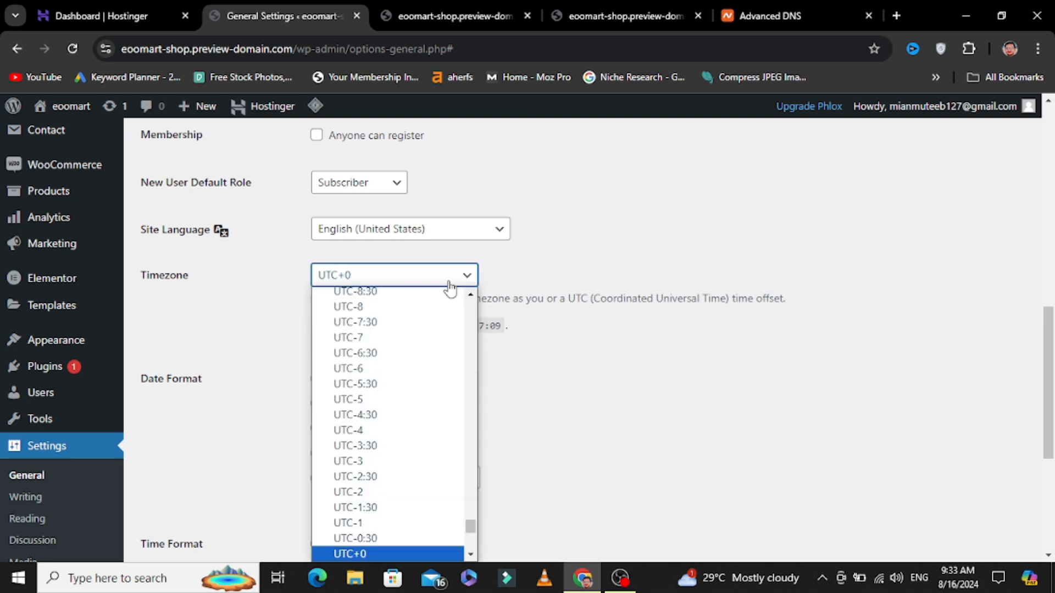
{"action": "scroll", "coordinate": [390, 494], "scroll_direction": "down", "scroll_amount": 7}
{"action": "scroll", "coordinate": [373, 474], "scroll_direction": "up", "scroll_amount": 20}
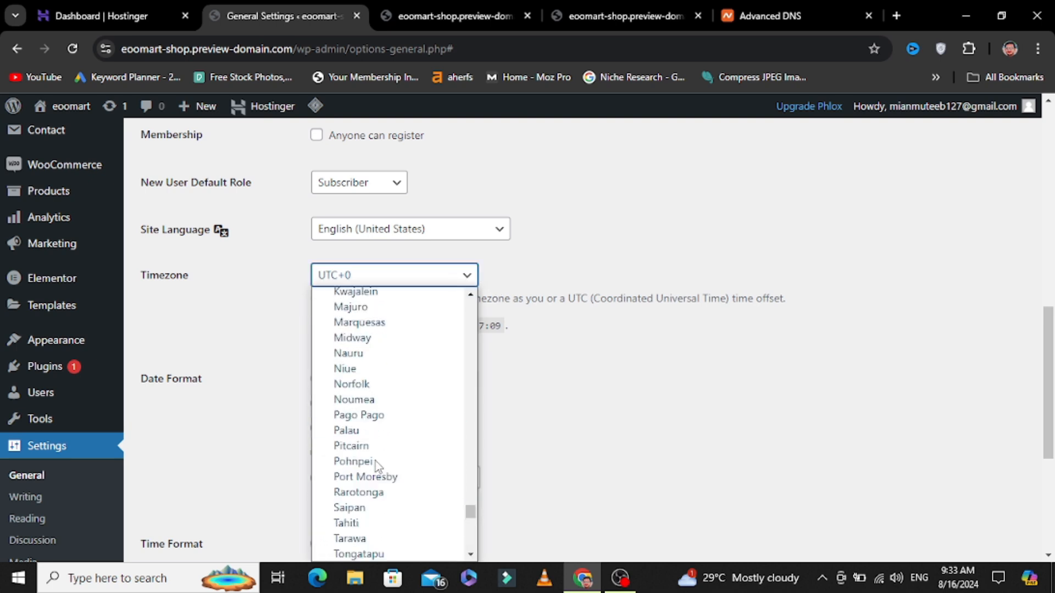
{"action": "key", "text": "k"}
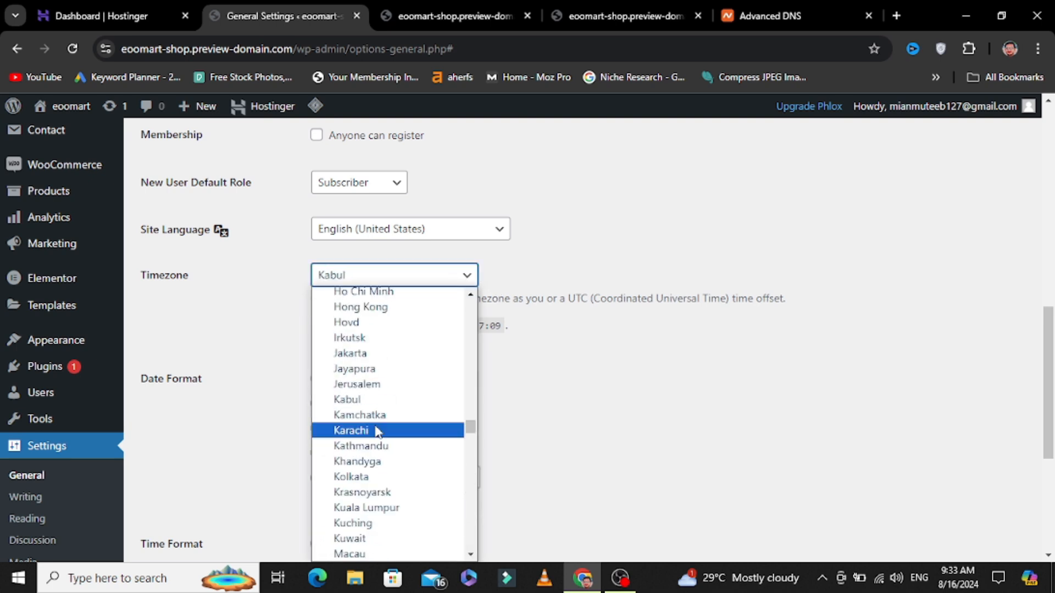
{"action": "left_click", "coordinate": [348, 431]}
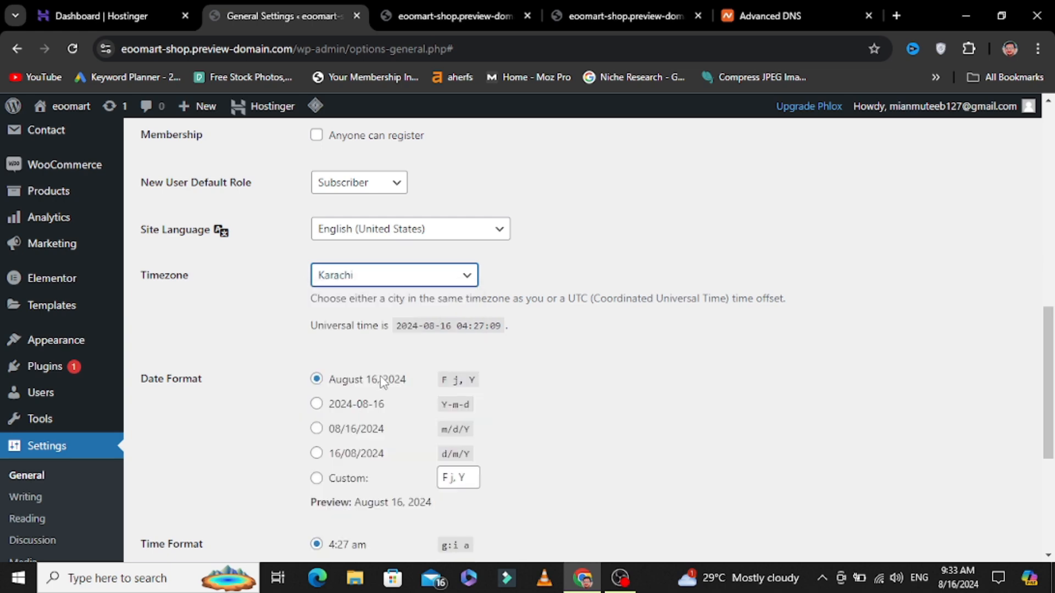
Look through the date, time and week options, and review the writing settings
{"action": "scroll", "coordinate": [270, 369], "scroll_direction": "down", "scroll_amount": 3}
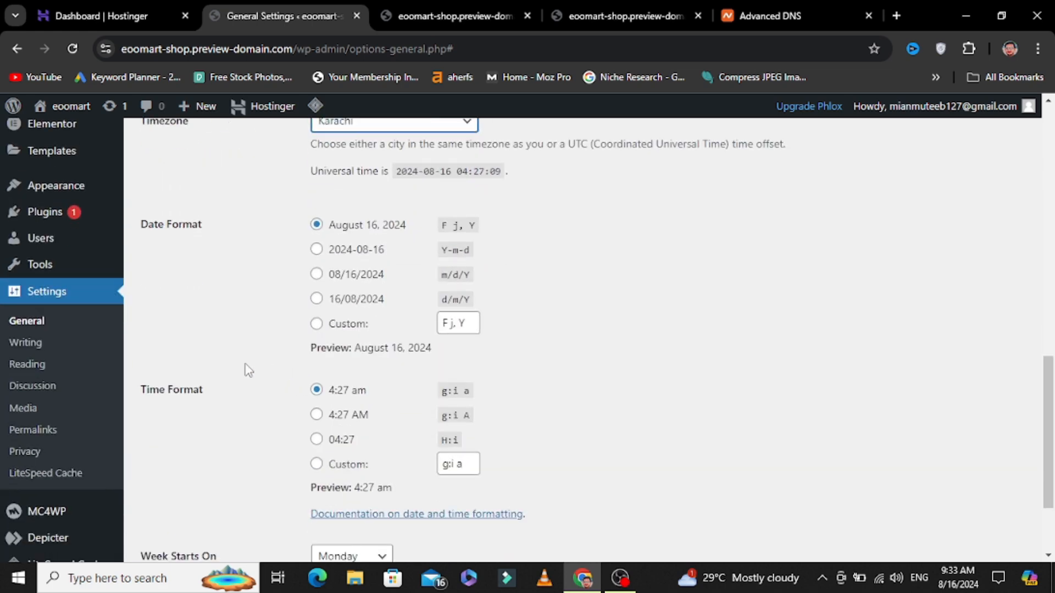
{"action": "scroll", "coordinate": [129, 357], "scroll_direction": "down", "scroll_amount": 3}
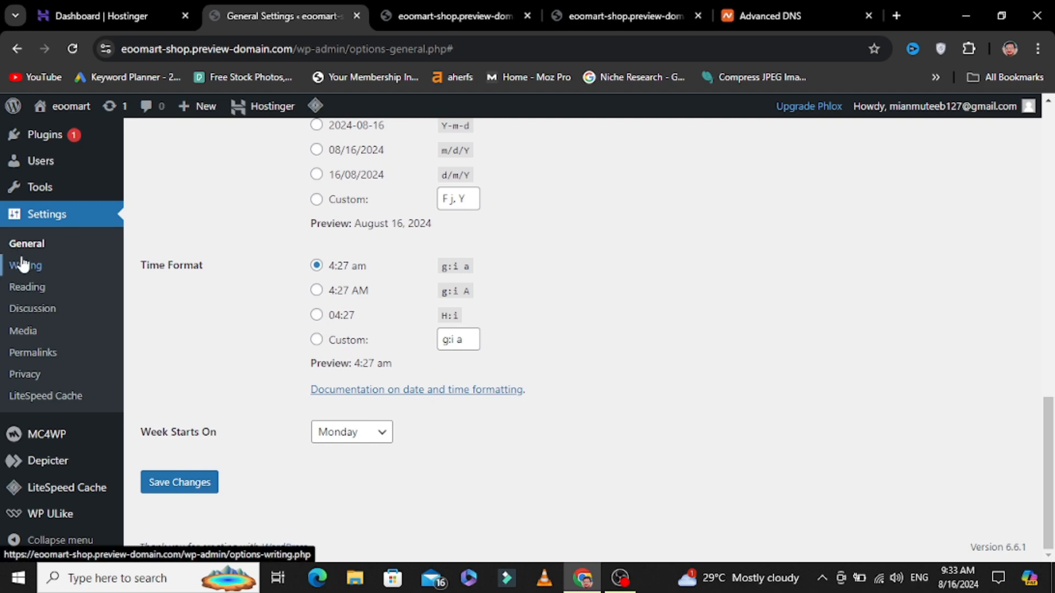
{"action": "left_click", "coordinate": [30, 267]}
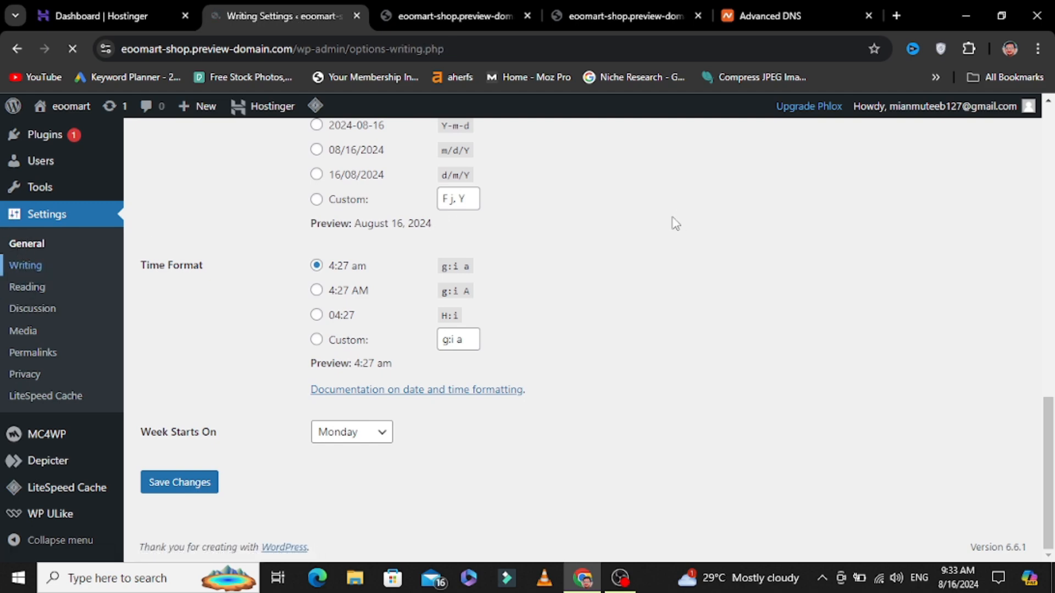
{"action": "scroll", "coordinate": [674, 223], "scroll_direction": "down", "scroll_amount": 6}
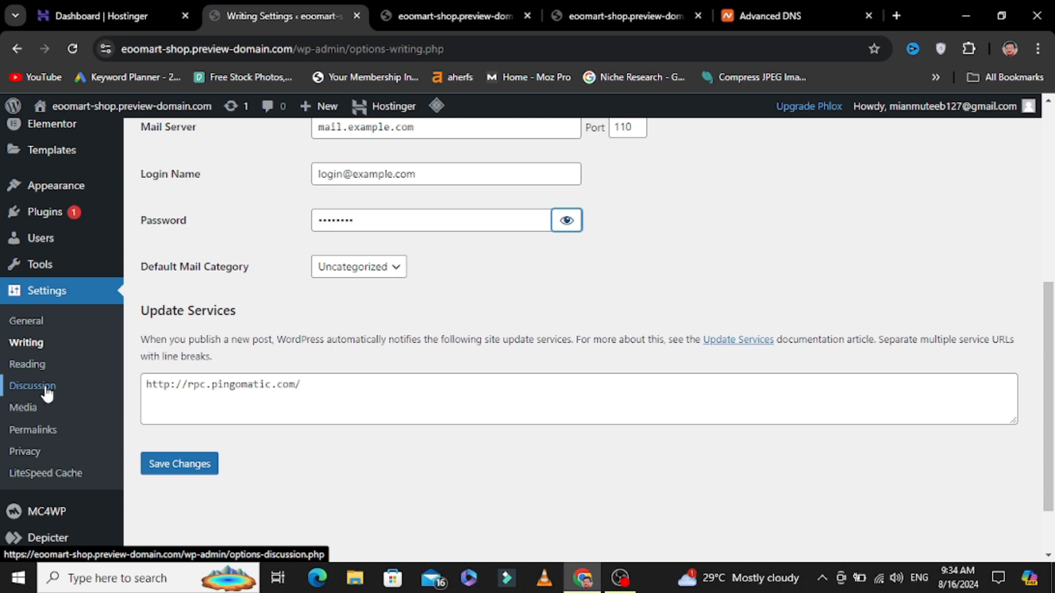
In the reading settings, set the static homepage to the Shop page and save the changes
{"action": "left_click", "coordinate": [22, 363]}
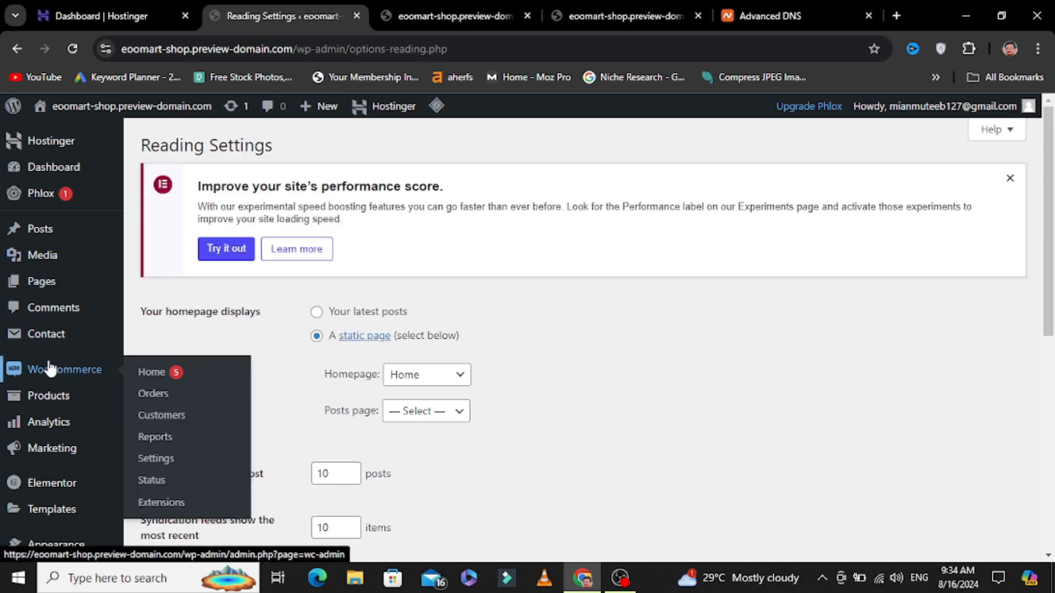
{"action": "left_click_drag", "start_coordinate": [1051, 145], "coordinate": [1053, 231]}
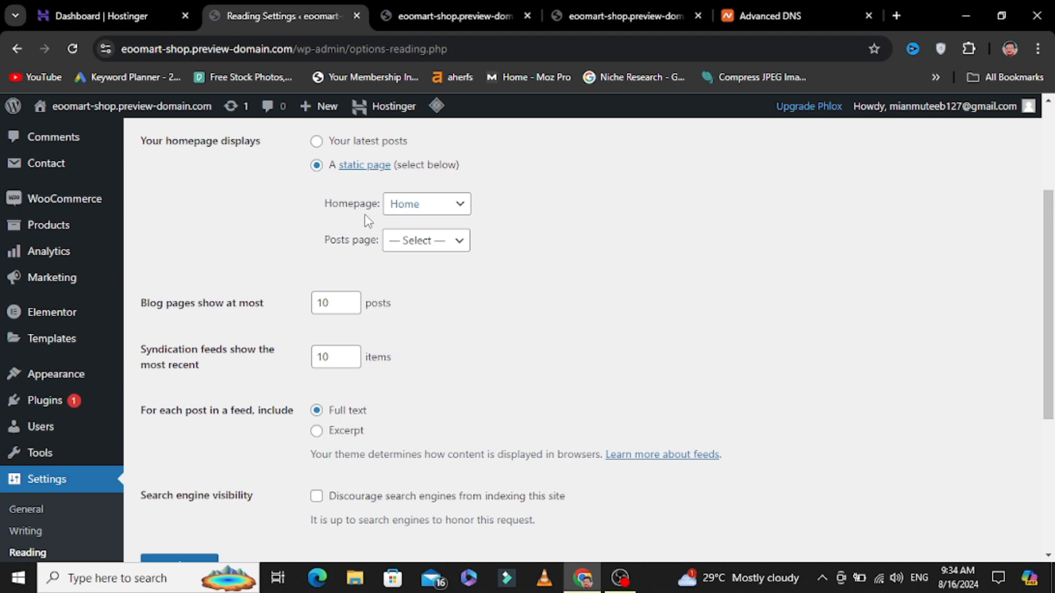
{"action": "left_click", "coordinate": [456, 212]}
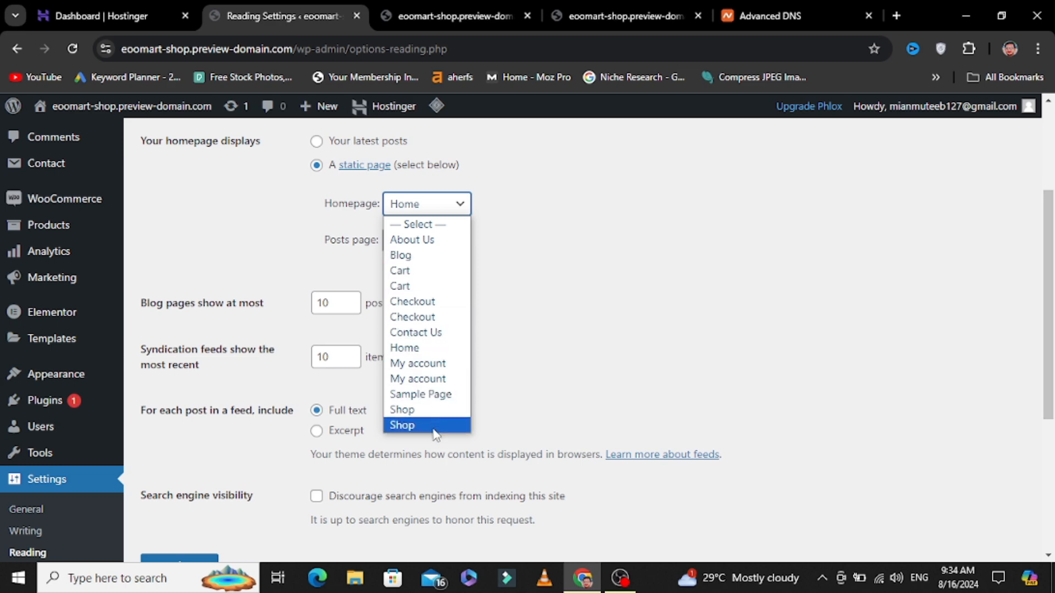
{"action": "left_click", "coordinate": [425, 416]}
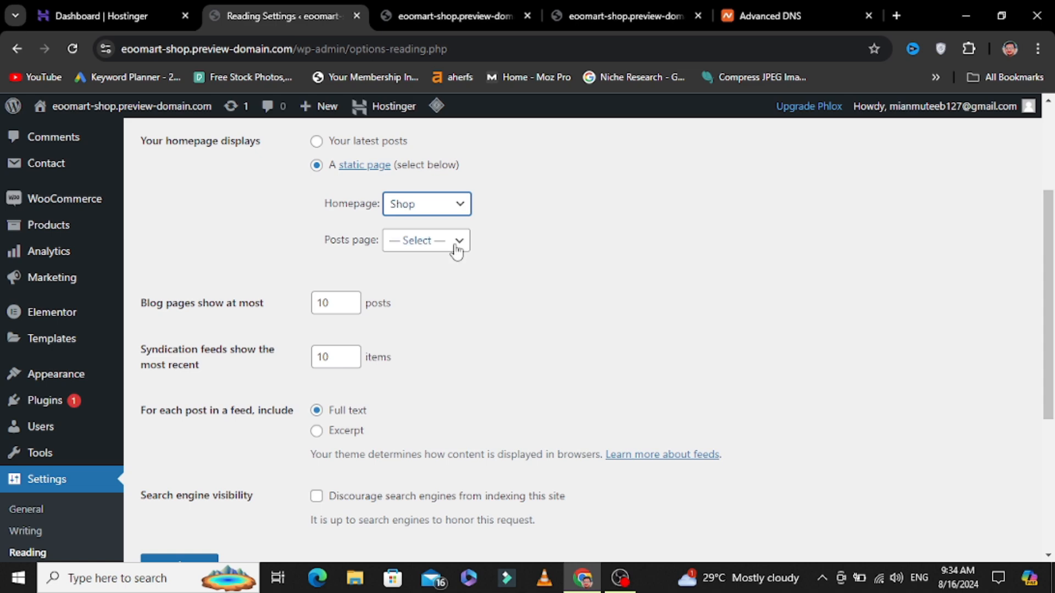
{"action": "scroll", "coordinate": [745, 304], "scroll_direction": "down", "scroll_amount": 4}
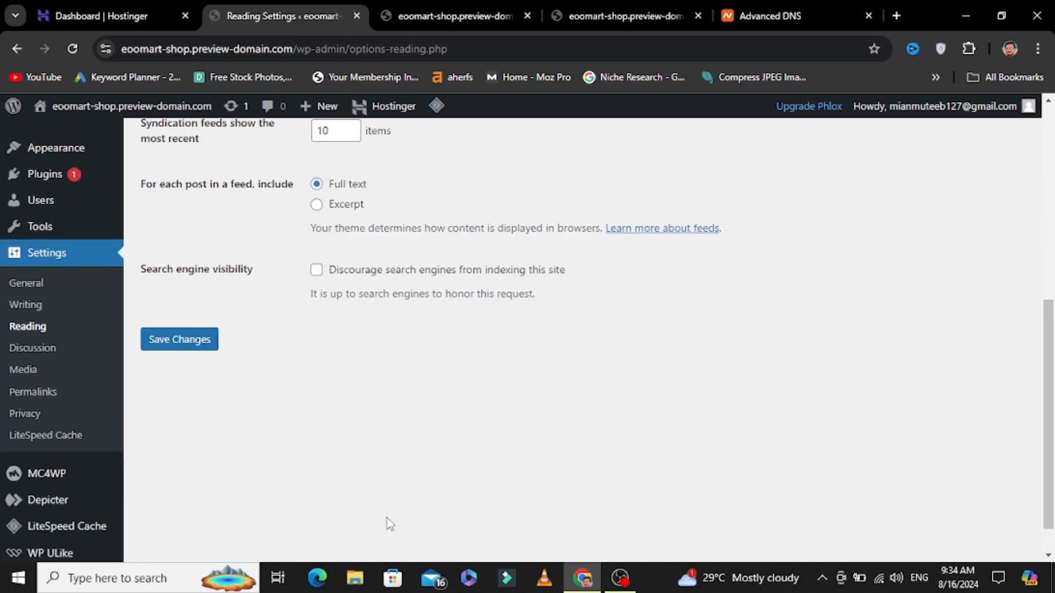
{"action": "left_click", "coordinate": [184, 340]}
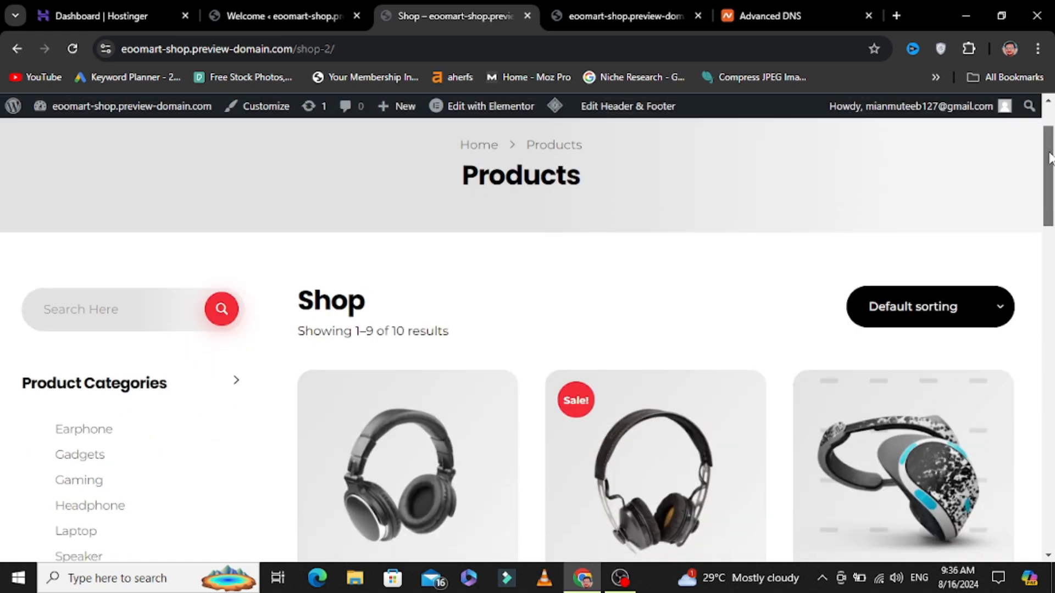
Look over the live Shop page with its product categories and product listing
{"action": "scroll", "coordinate": [1052, 183], "scroll_direction": "down", "scroll_amount": 2}
{"action": "left_click_drag", "start_coordinate": [1052, 183], "coordinate": [1033, 121]}
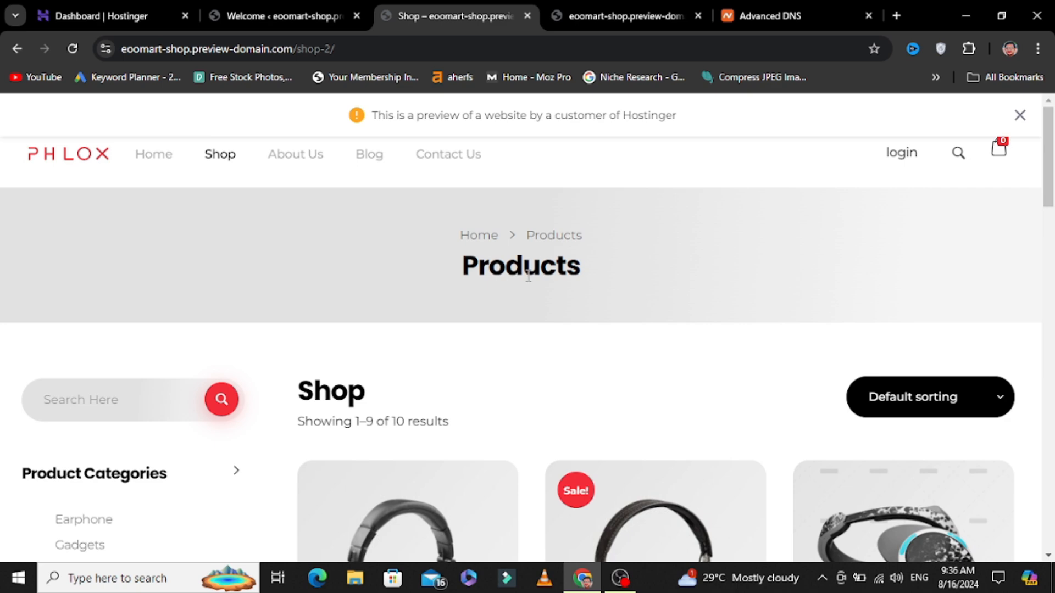
Return to the WordPress admin, set the static homepage to the Home page in the reading settings, and save the changes
{"action": "left_click", "coordinate": [301, 12]}
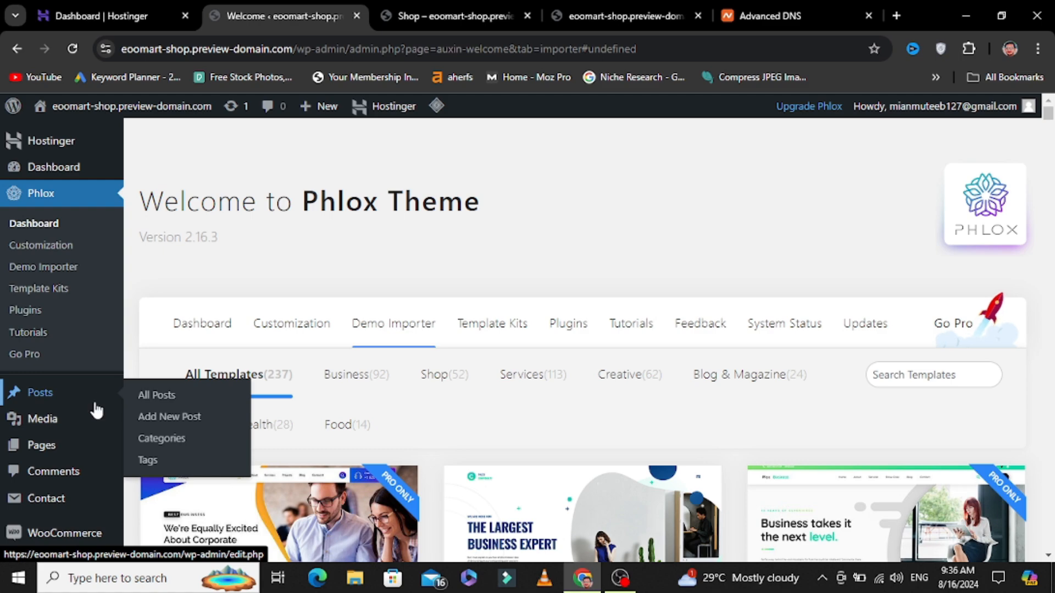
{"action": "scroll", "coordinate": [88, 412], "scroll_direction": "down", "scroll_amount": 5}
{"action": "scroll", "coordinate": [78, 424], "scroll_direction": "up", "scroll_amount": 5}
{"action": "scroll", "coordinate": [77, 349], "scroll_direction": "down", "scroll_amount": 8}
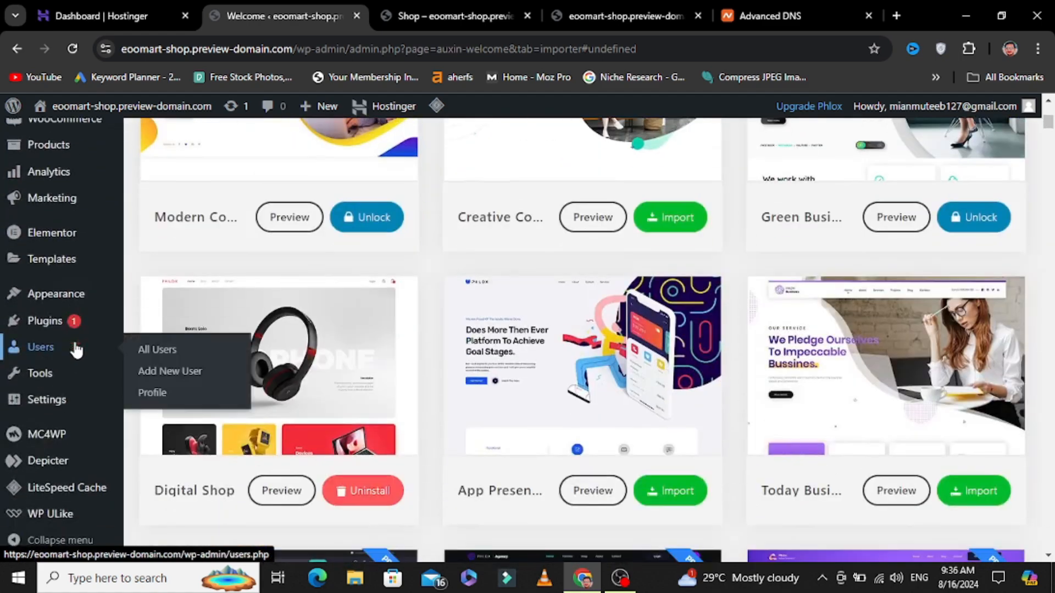
{"action": "left_click", "coordinate": [58, 398]}
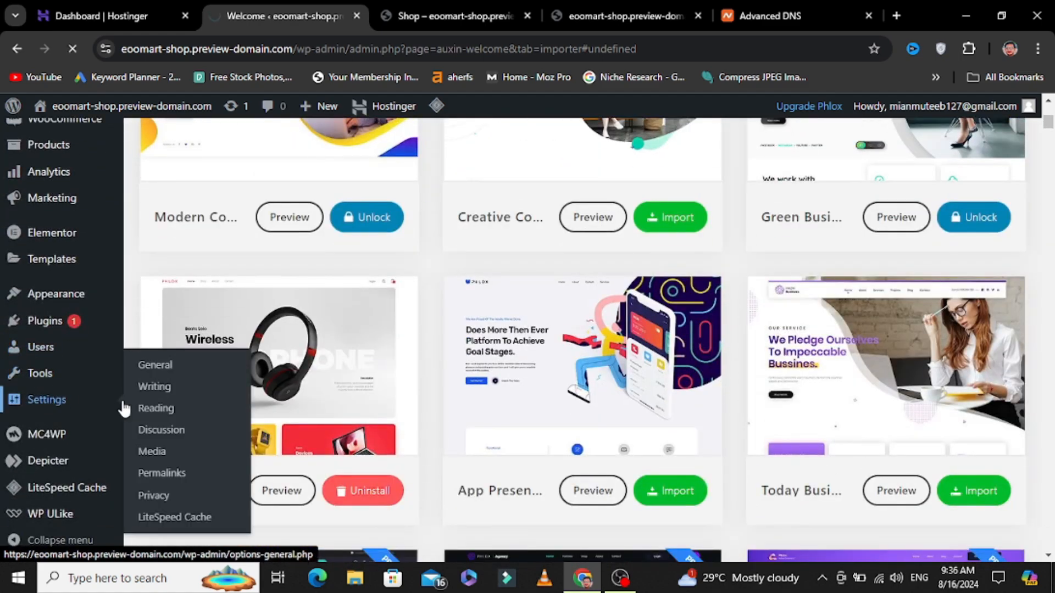
{"action": "left_click", "coordinate": [160, 409]}
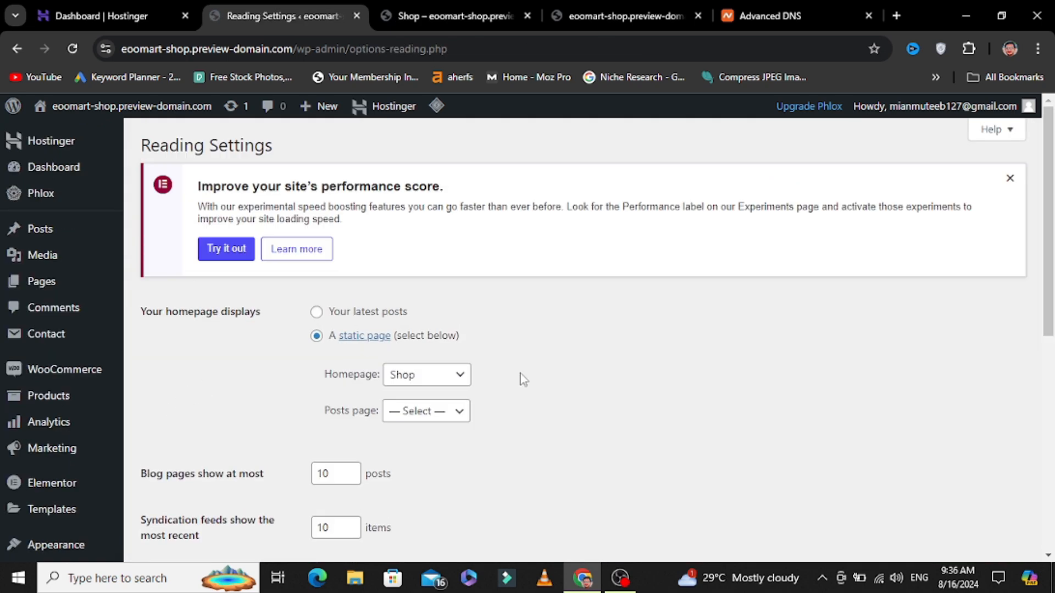
{"action": "left_click", "coordinate": [459, 375]}
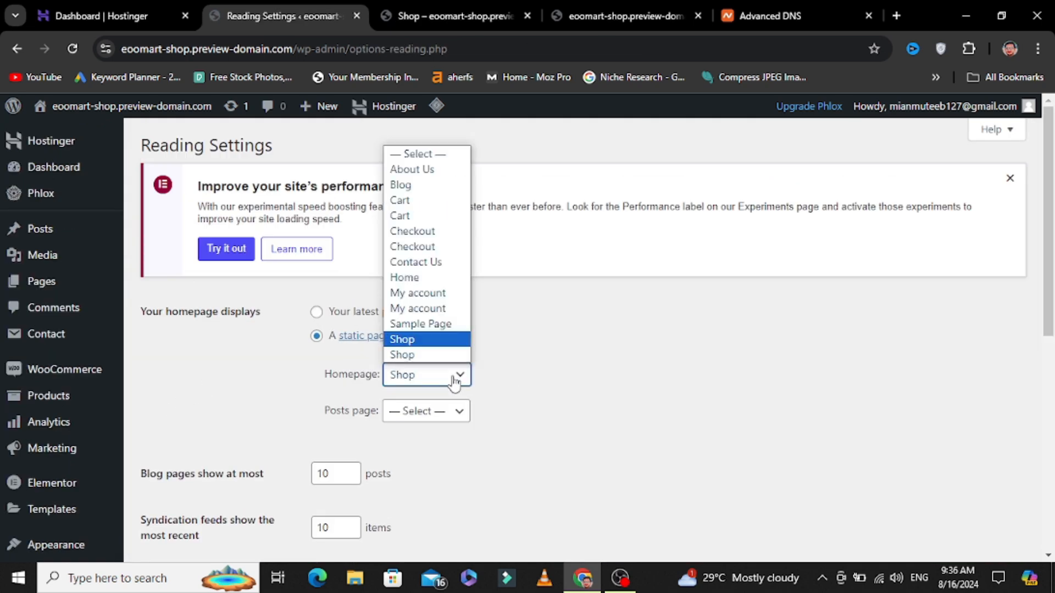
{"action": "left_click", "coordinate": [419, 278]}
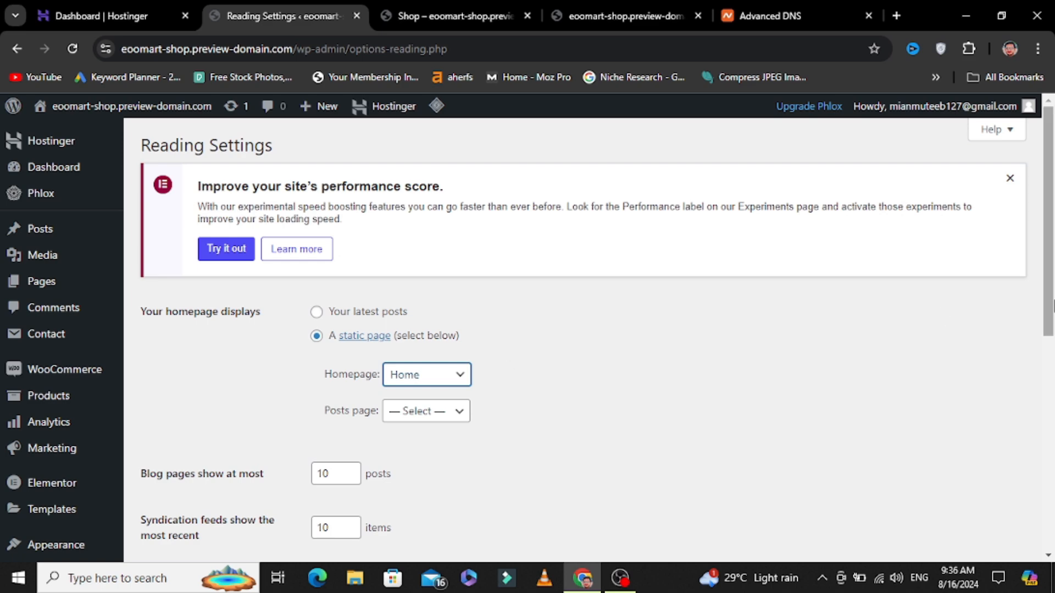
{"action": "scroll", "coordinate": [1053, 237], "scroll_direction": "down", "scroll_amount": 6}
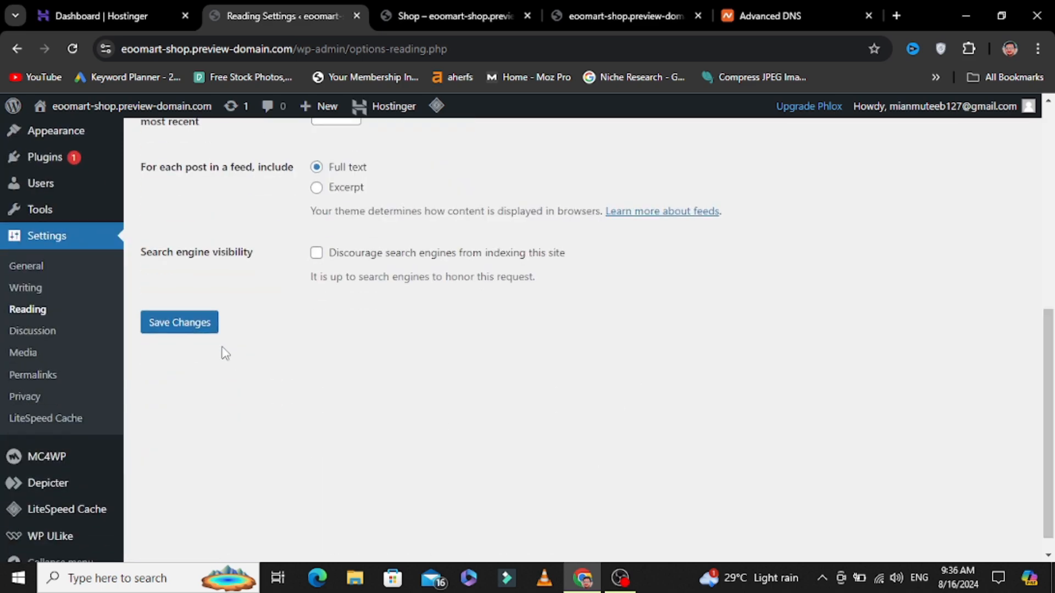
{"action": "left_click", "coordinate": [196, 335]}
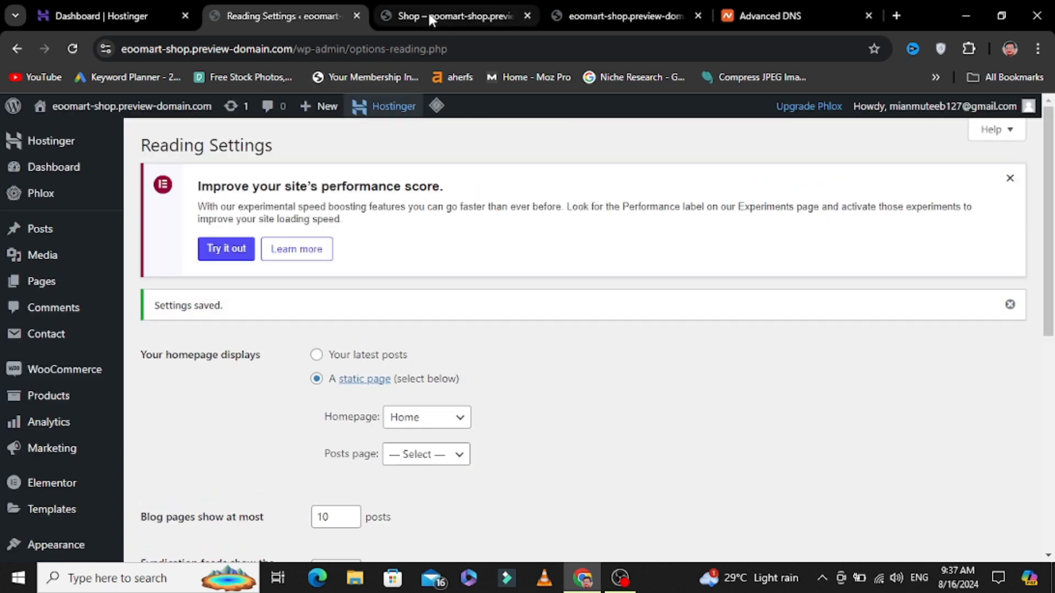
Close the old Shop page and open the live site in a new browser tab
{"action": "left_click", "coordinate": [527, 16]}
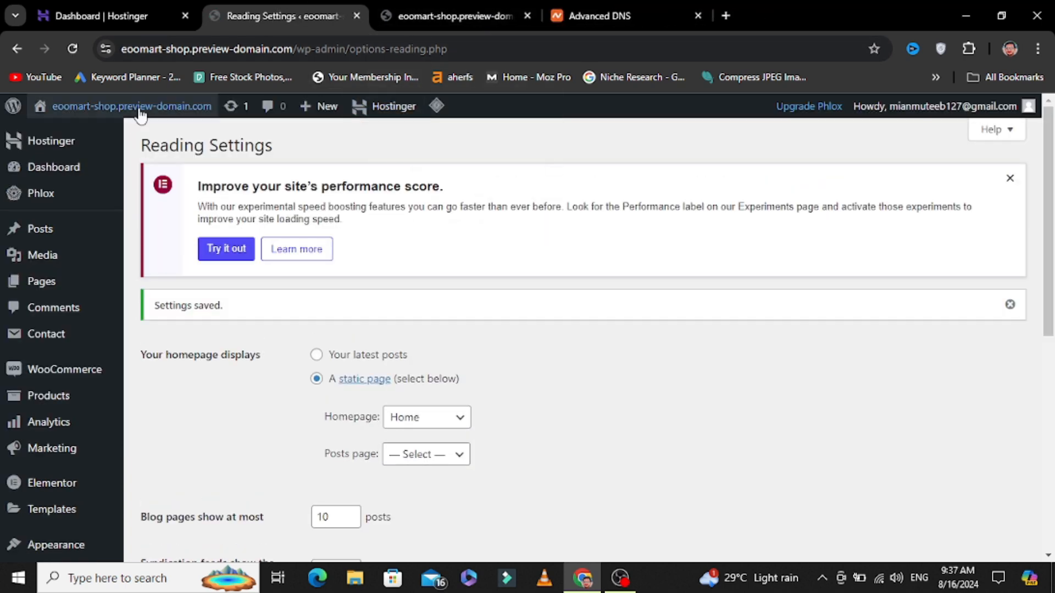
{"action": "mouse_move", "coordinate": [130, 106]}
{"action": "left_click", "coordinate": [106, 136], "text": "ctrl"}
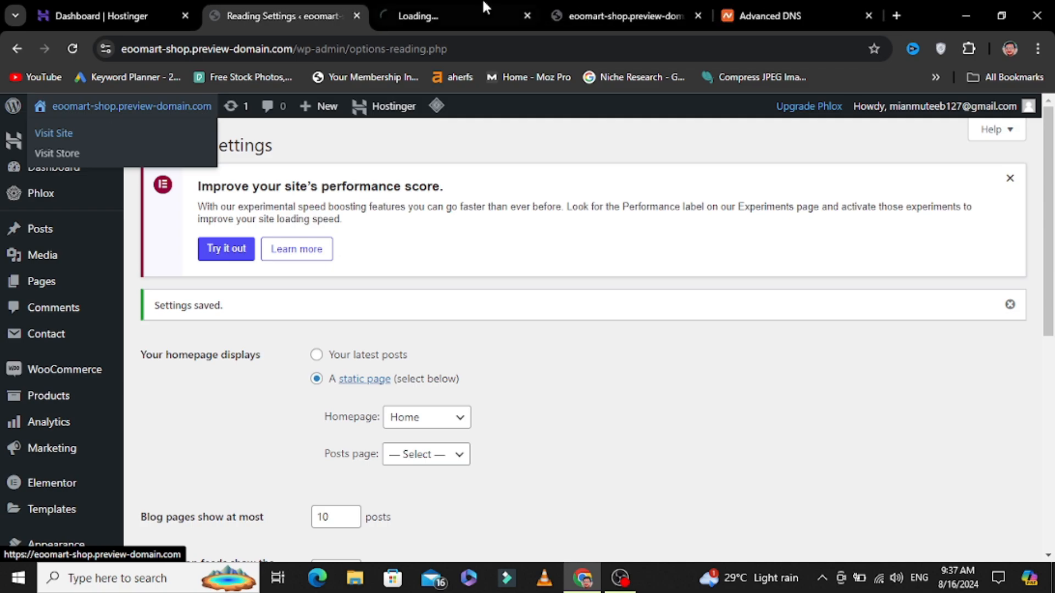
{"action": "left_click", "coordinate": [393, 15]}
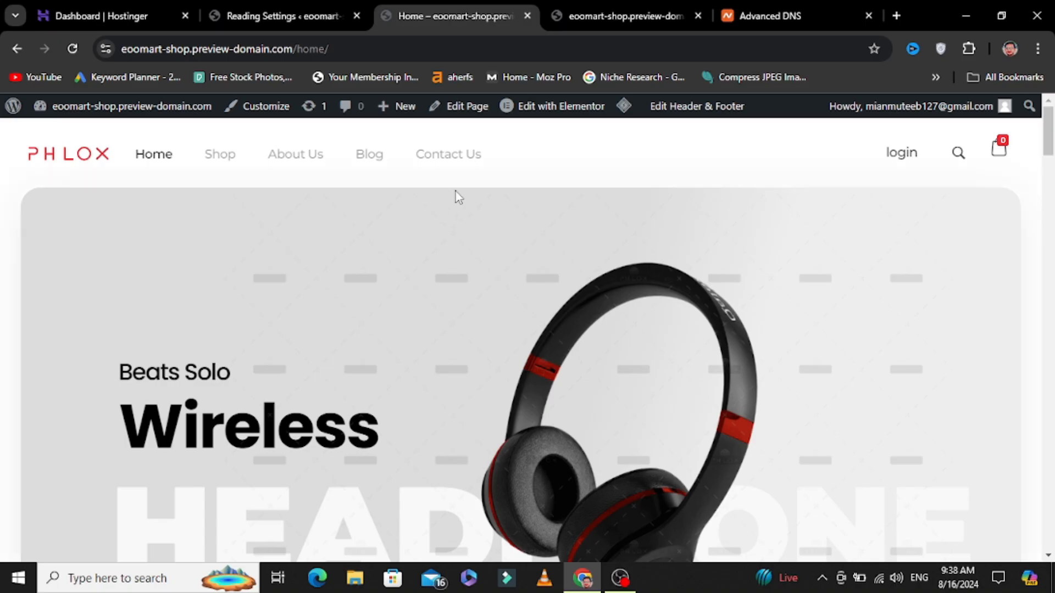
Look through the live homepage from the headphone banner through the category banners, best sellers and recent news to the footer
{"action": "scroll", "coordinate": [451, 202], "scroll_direction": "down", "scroll_amount": 1}
{"action": "scroll", "coordinate": [449, 198], "scroll_direction": "down", "scroll_amount": 2}
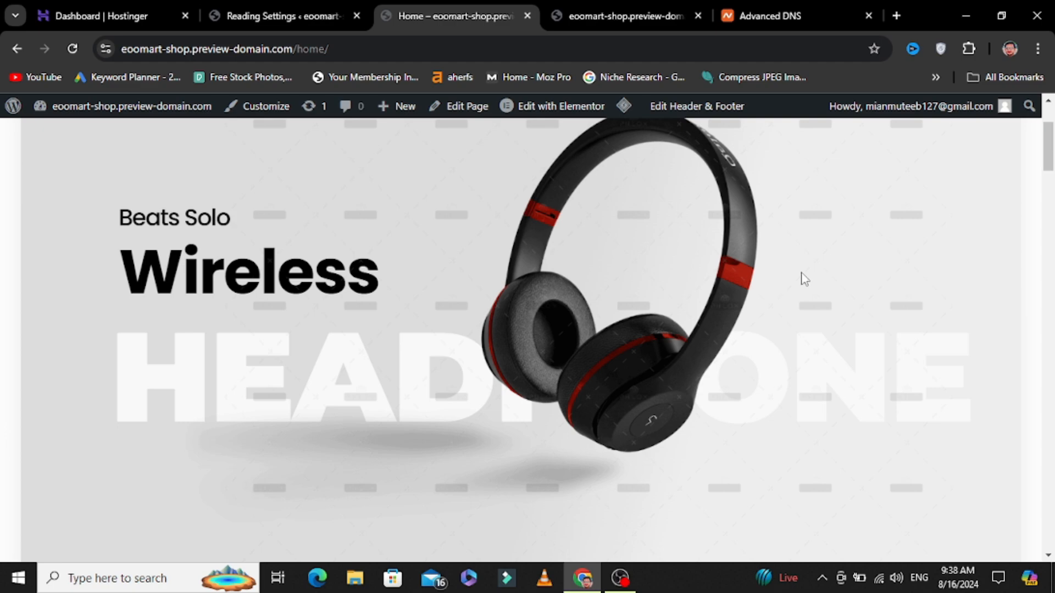
{"action": "scroll", "coordinate": [803, 279], "scroll_direction": "down", "scroll_amount": 4}
{"action": "scroll", "coordinate": [786, 278], "scroll_direction": "up", "scroll_amount": 3}
{"action": "scroll", "coordinate": [749, 272], "scroll_direction": "down", "scroll_amount": 4}
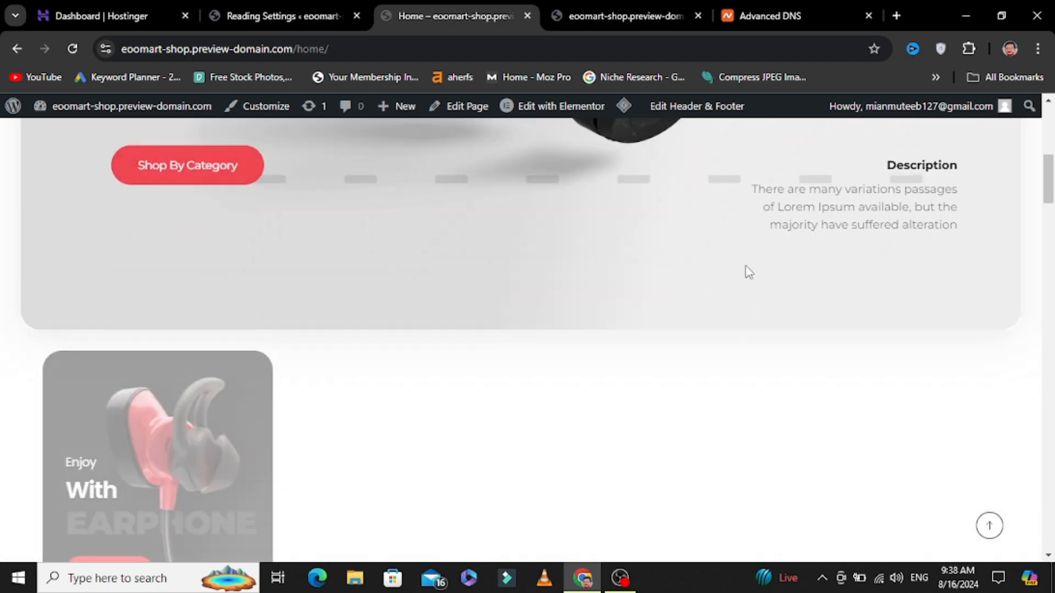
{"action": "scroll", "coordinate": [704, 267], "scroll_direction": "down", "scroll_amount": 4}
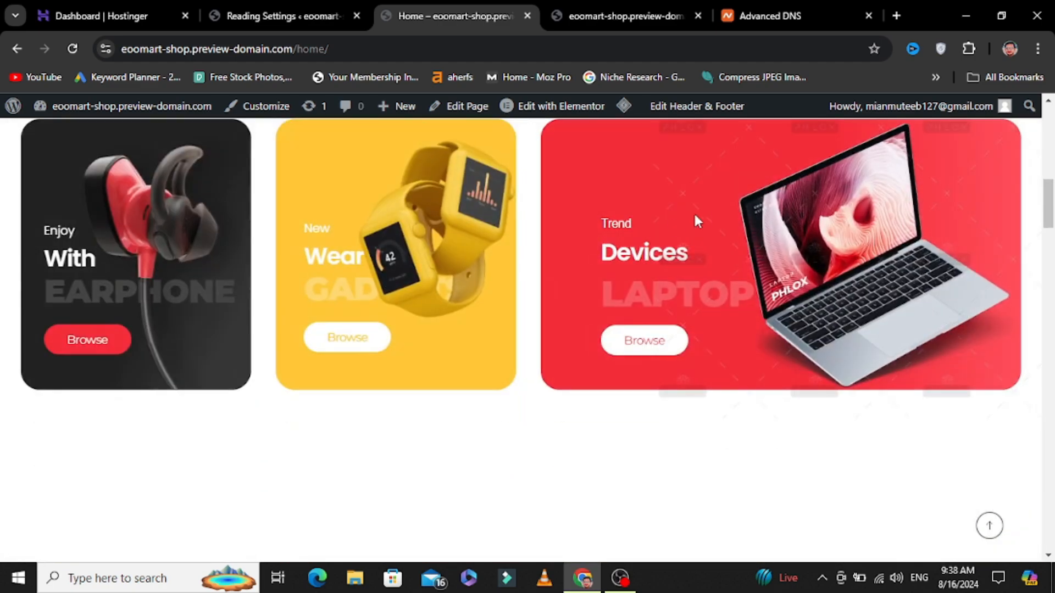
{"action": "scroll", "coordinate": [701, 216], "scroll_direction": "up", "scroll_amount": 3}
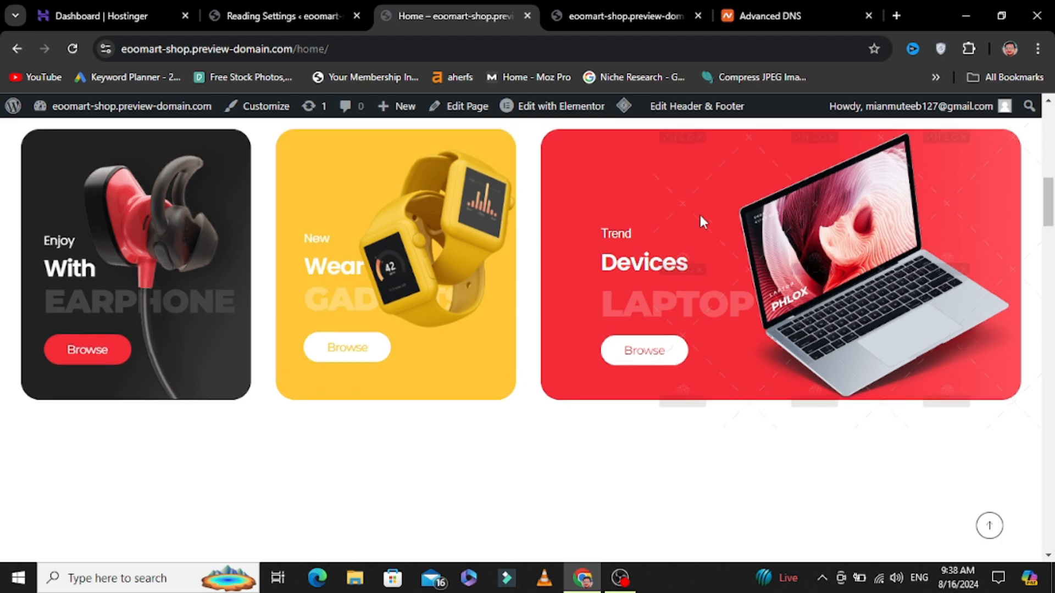
{"action": "scroll", "coordinate": [700, 217], "scroll_direction": "down", "scroll_amount": 7}
{"action": "scroll", "coordinate": [703, 221], "scroll_direction": "up", "scroll_amount": 4}
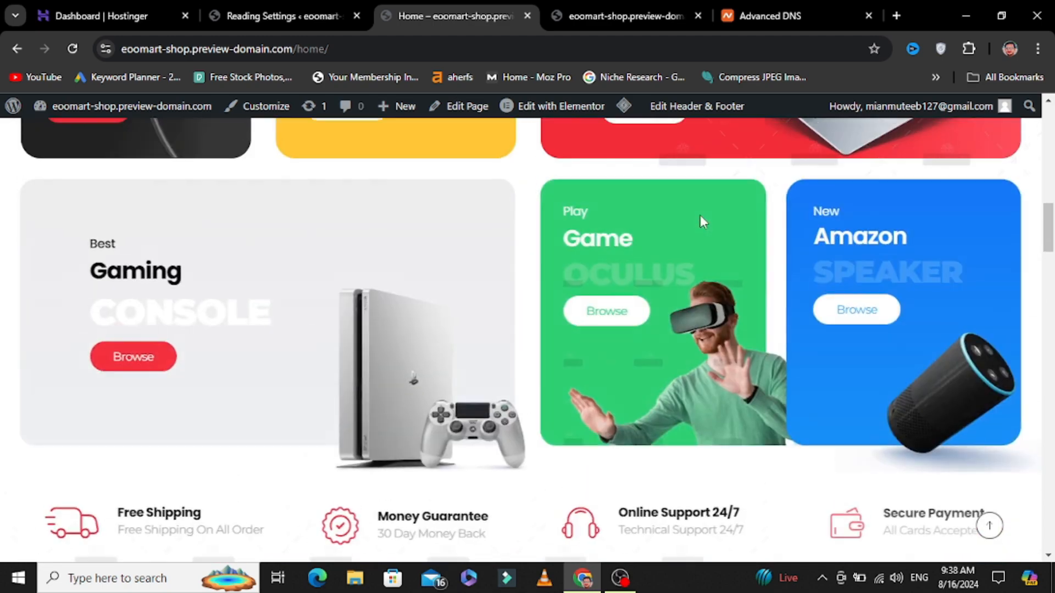
{"action": "scroll", "coordinate": [701, 222], "scroll_direction": "down", "scroll_amount": 3}
{"action": "scroll", "coordinate": [700, 216], "scroll_direction": "down", "scroll_amount": 8}
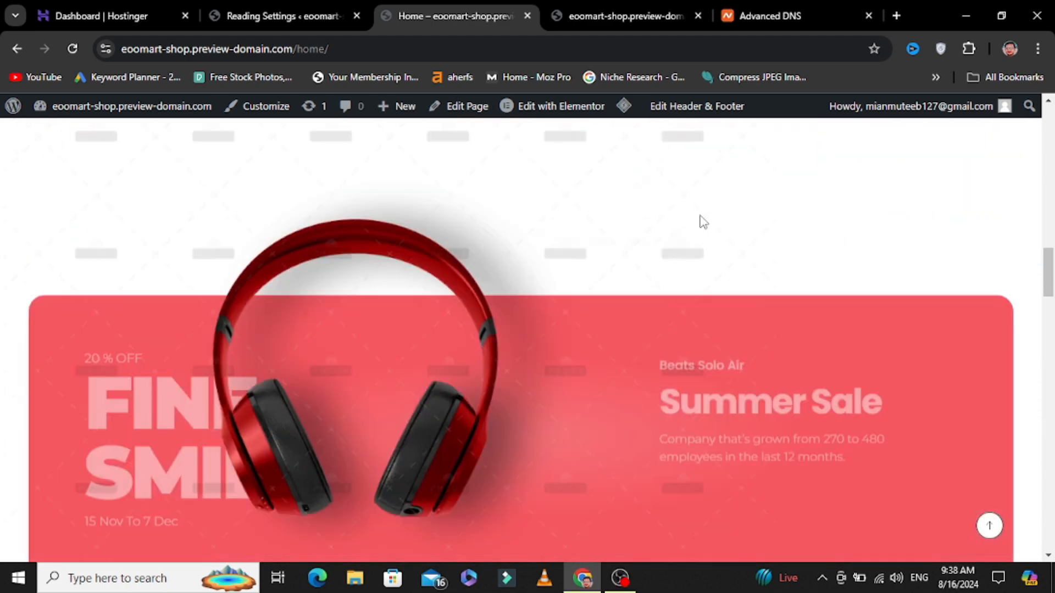
{"action": "scroll", "coordinate": [700, 216], "scroll_direction": "down", "scroll_amount": 4}
{"action": "scroll", "coordinate": [702, 221], "scroll_direction": "up", "scroll_amount": 4}
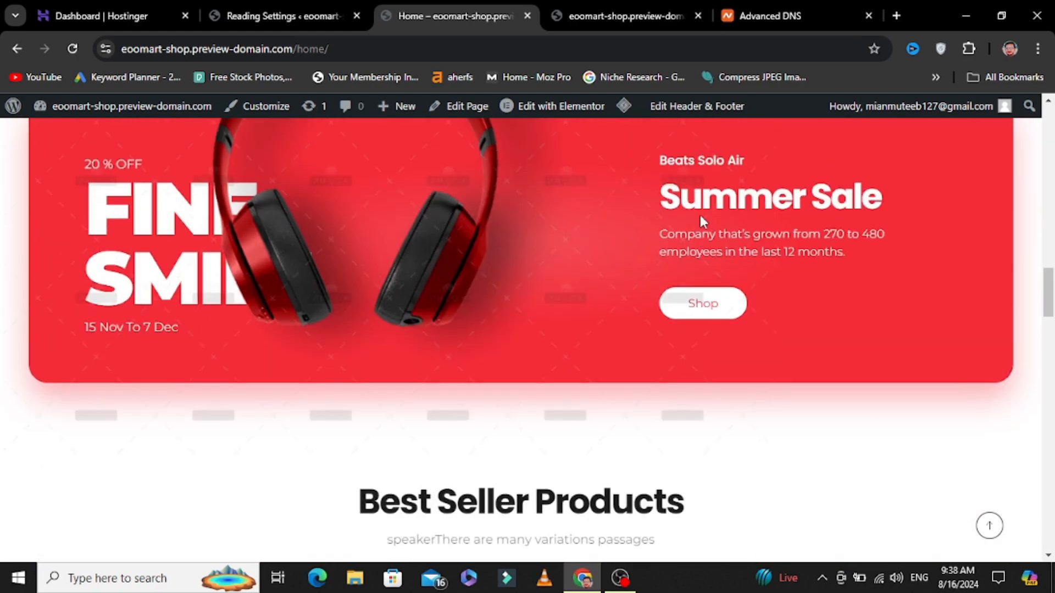
{"action": "scroll", "coordinate": [702, 221], "scroll_direction": "down", "scroll_amount": 5}
{"action": "scroll", "coordinate": [700, 217], "scroll_direction": "down", "scroll_amount": 15}
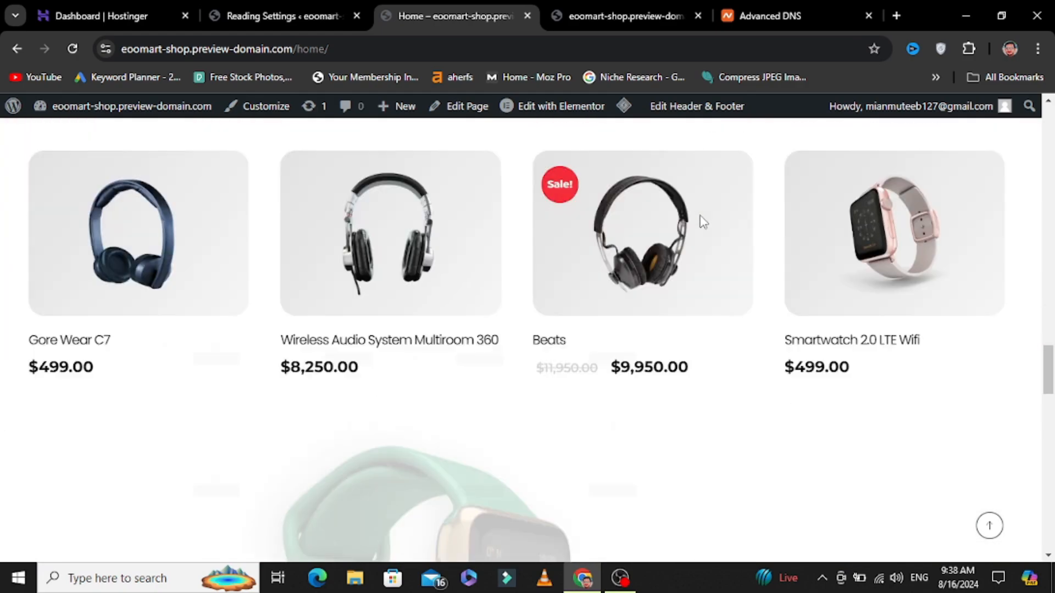
{"action": "scroll", "coordinate": [699, 221], "scroll_direction": "up", "scroll_amount": 1}
{"action": "scroll", "coordinate": [700, 221], "scroll_direction": "down", "scroll_amount": 12}
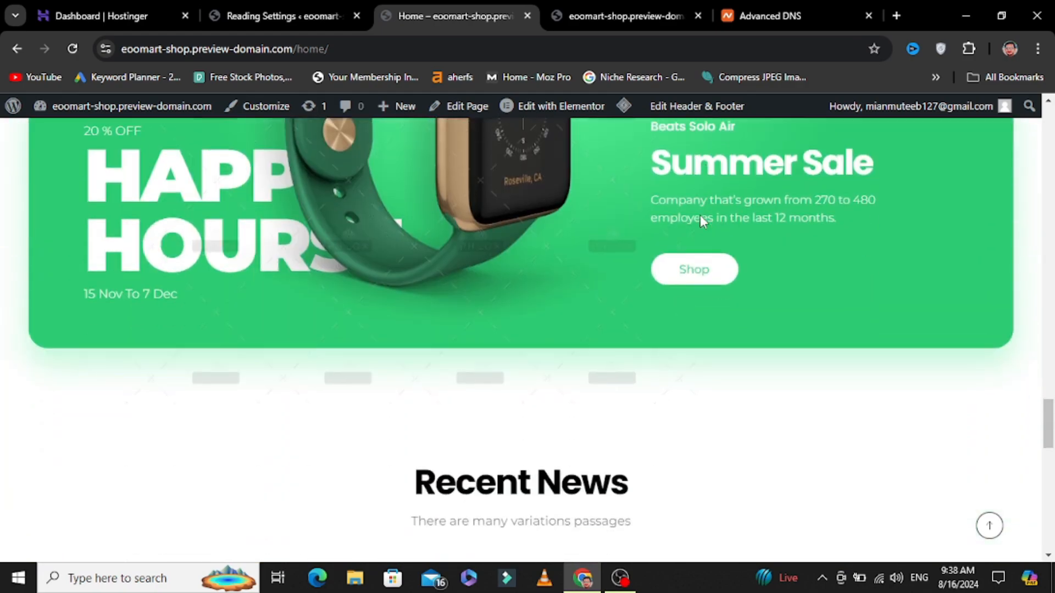
{"action": "scroll", "coordinate": [700, 221], "scroll_direction": "up", "scroll_amount": 7}
{"action": "scroll", "coordinate": [700, 221], "scroll_direction": "down", "scroll_amount": 6}
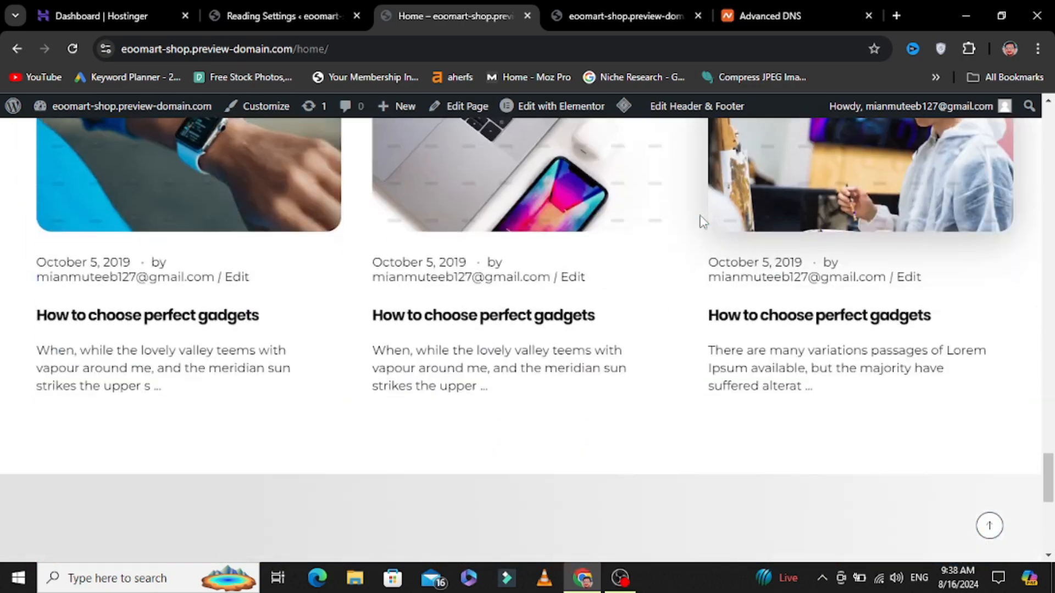
{"action": "scroll", "coordinate": [699, 221], "scroll_direction": "down", "scroll_amount": 6}
{"action": "scroll", "coordinate": [700, 221], "scroll_direction": "up", "scroll_amount": 7}
{"action": "scroll", "coordinate": [700, 220], "scroll_direction": "down", "scroll_amount": 6}
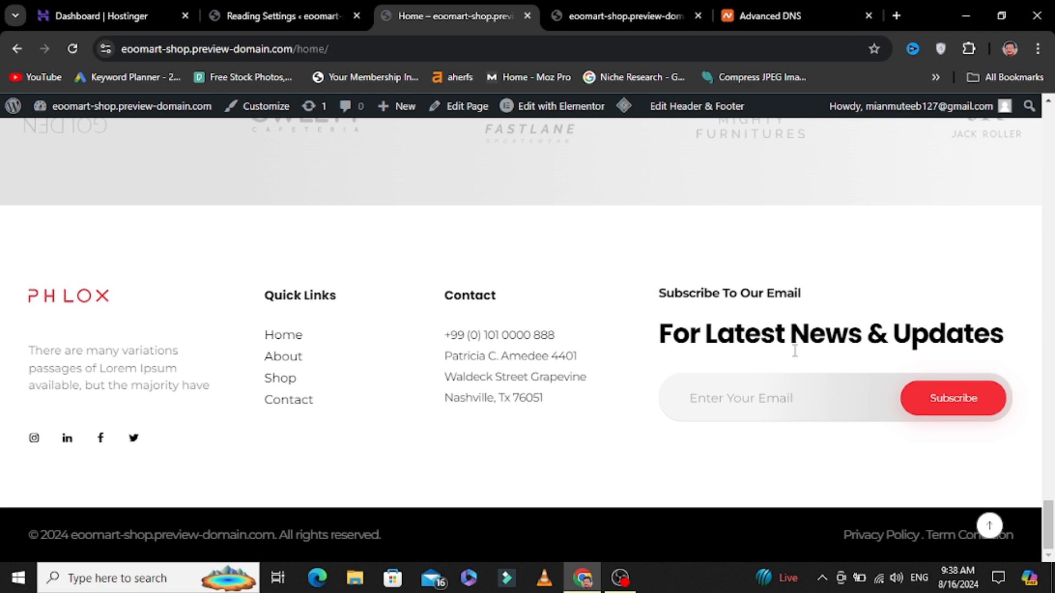
{"action": "left_click_drag", "start_coordinate": [1049, 517], "coordinate": [1048, 118]}
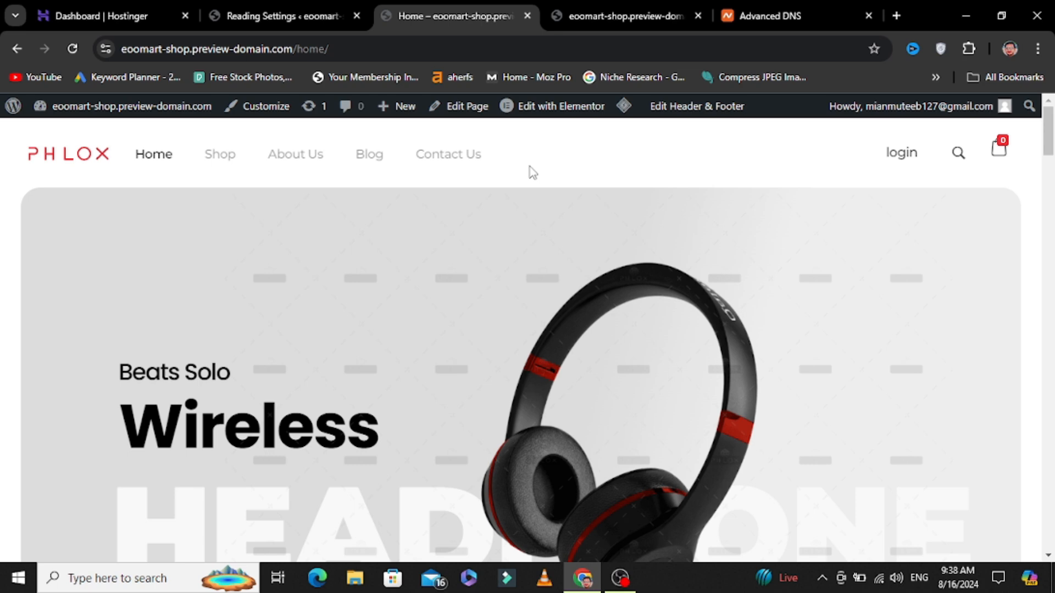
Open WooCommerce's general settings and fill in the store's address lines, city and postcode
{"action": "left_click", "coordinate": [312, 21]}
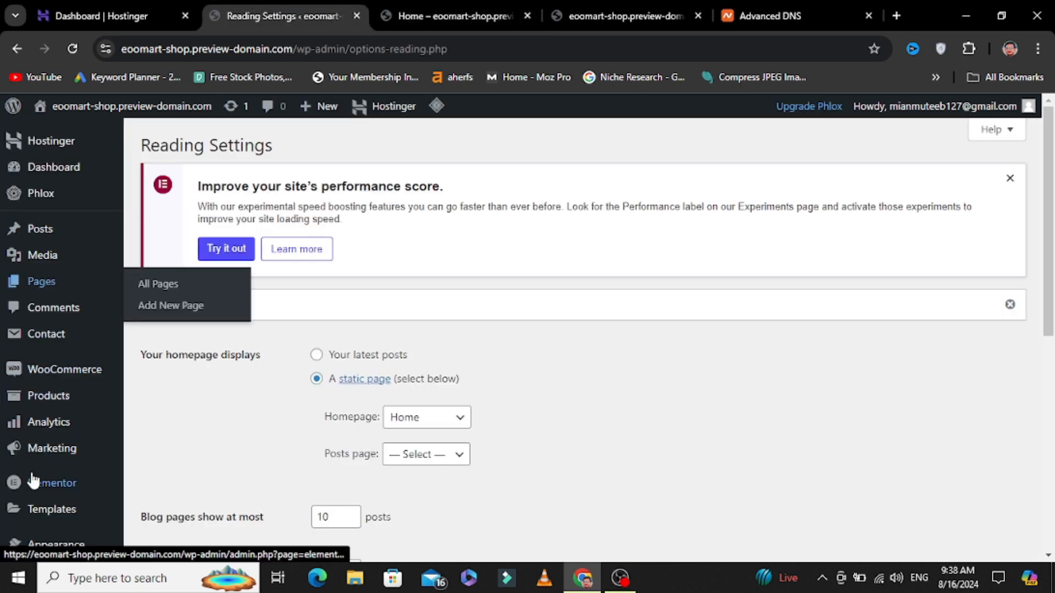
{"action": "mouse_move", "coordinate": [77, 344]}
{"action": "mouse_move", "coordinate": [20, 371]}
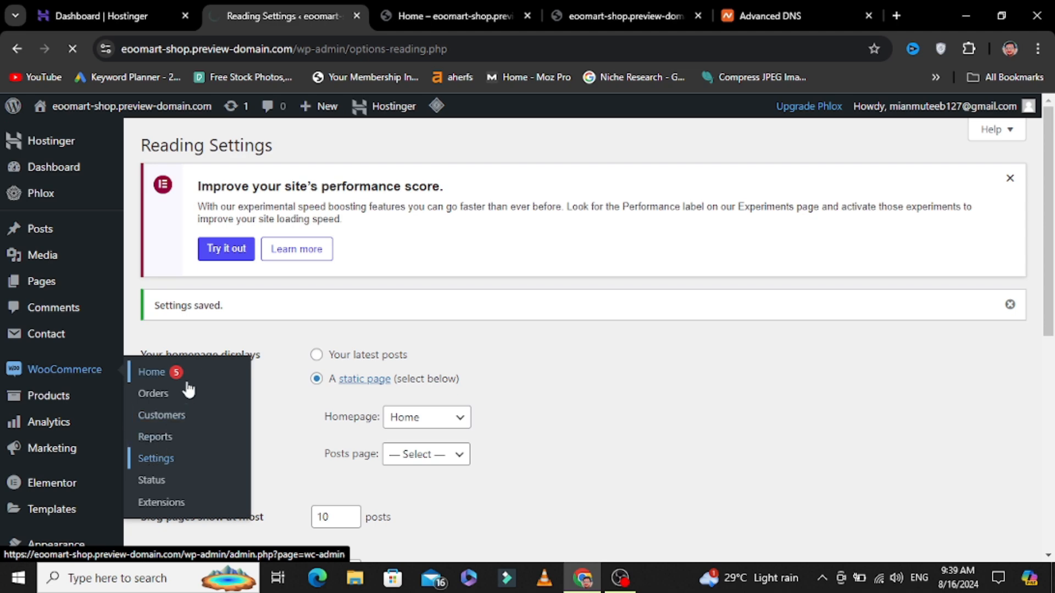
{"action": "left_click", "coordinate": [153, 374]}
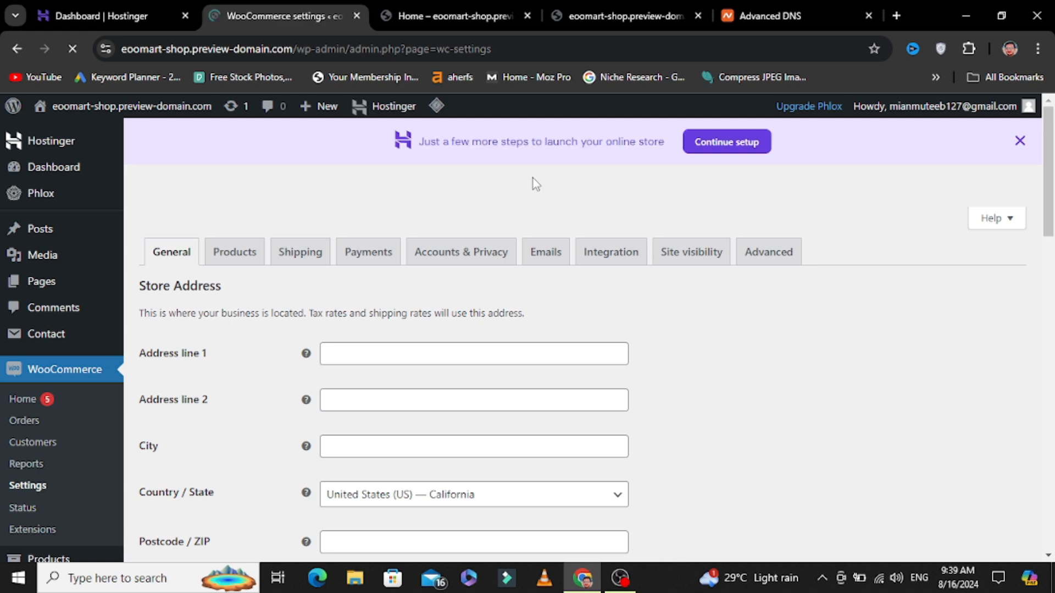
{"action": "mouse_move", "coordinate": [1053, 147]}
{"action": "left_mouse_down"}
{"action": "mouse_move", "coordinate": [1054, 177]}
{"action": "mouse_move", "coordinate": [1053, 155]}
{"action": "left_mouse_up"}
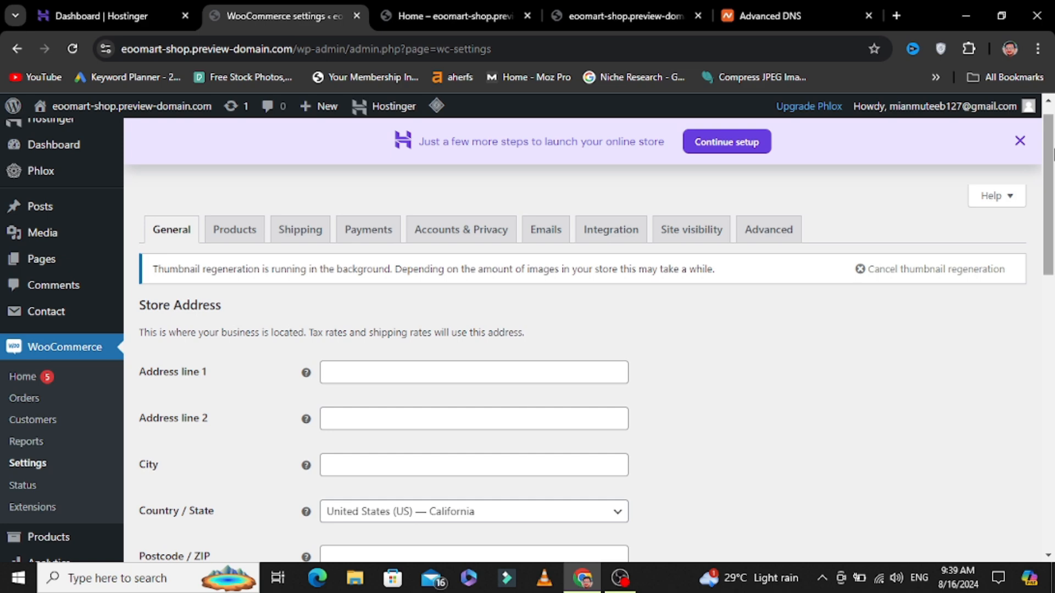
{"action": "left_click_drag", "start_coordinate": [1054, 155], "coordinate": [1053, 180]}
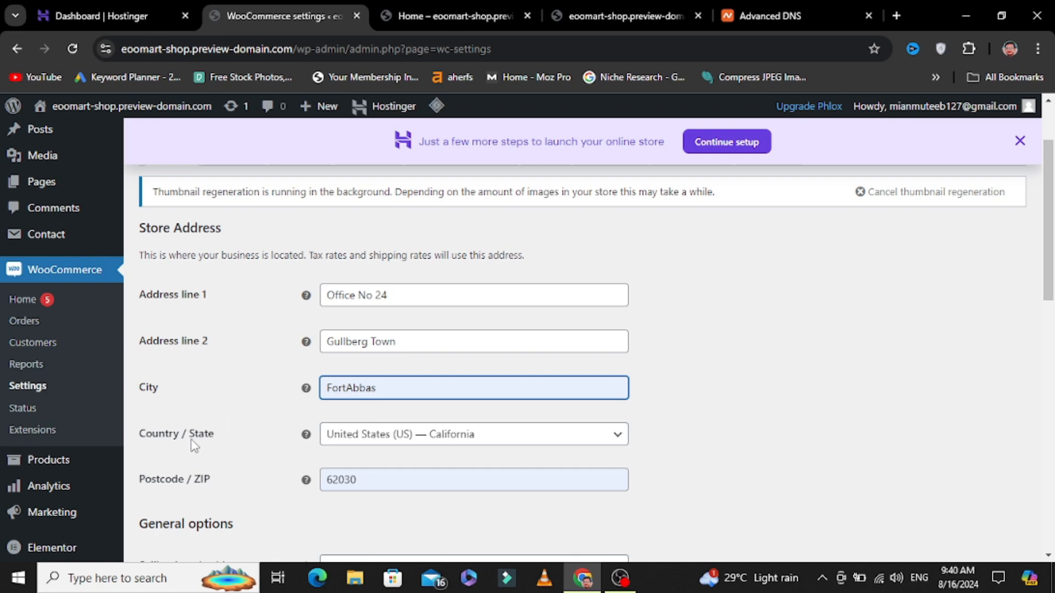
Set the store's country and state to Pakistan — Punjab
{"action": "left_click", "coordinate": [469, 431]}
{"action": "type", "text": "p"}
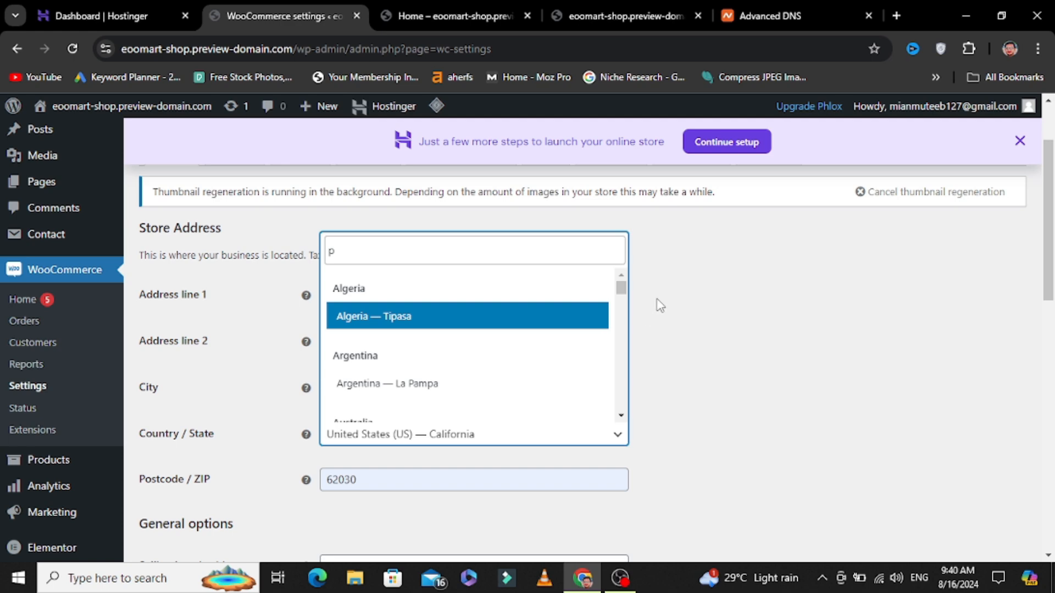
{"action": "scroll", "coordinate": [625, 303], "scroll_direction": "down", "scroll_amount": 5}
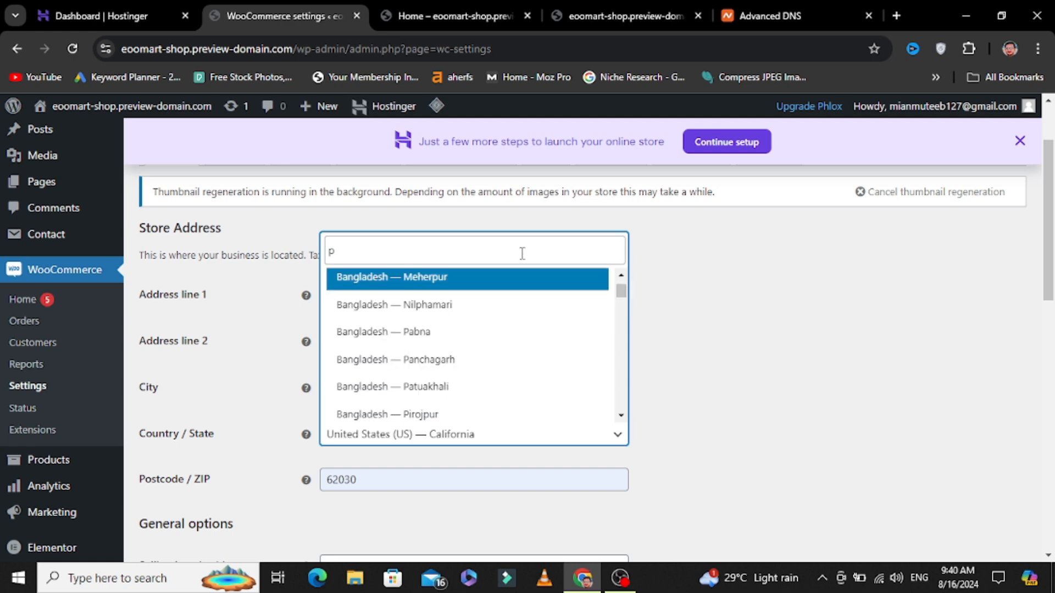
{"action": "type", "text": "akis"}
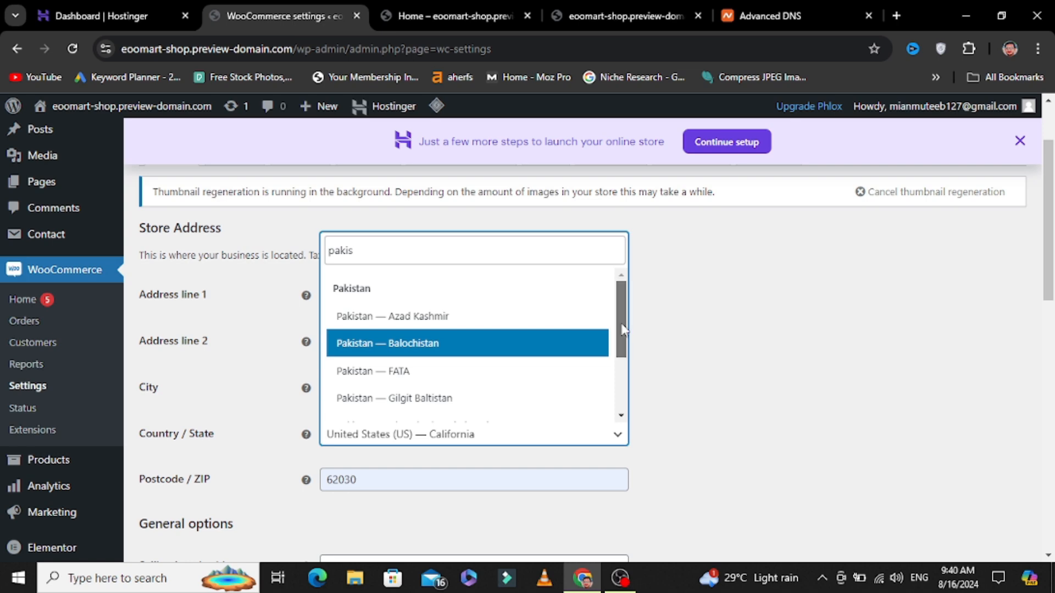
{"action": "left_click_drag", "start_coordinate": [619, 337], "coordinate": [610, 379]}
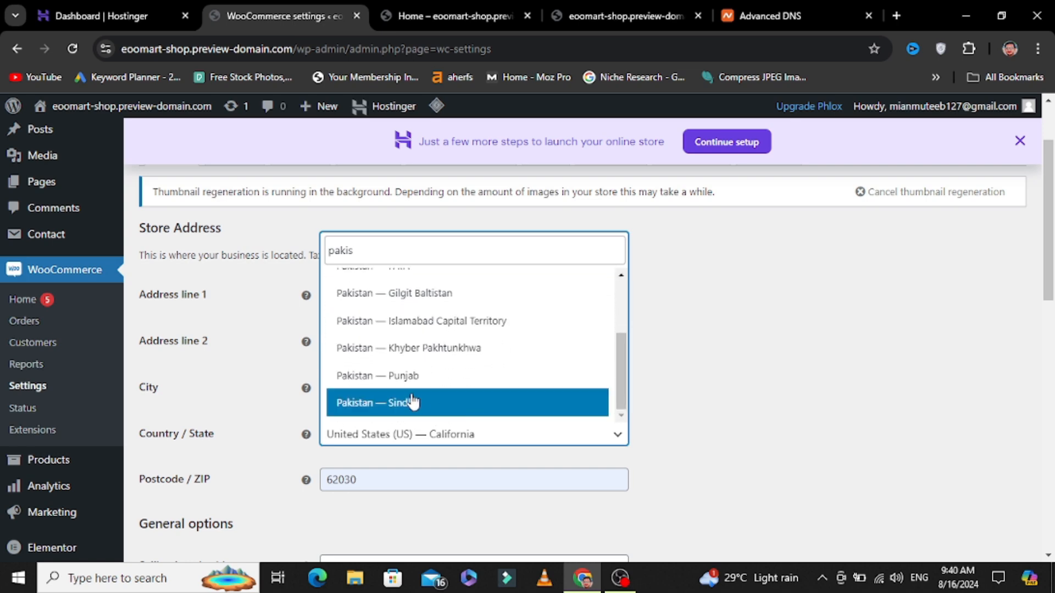
{"action": "left_click", "coordinate": [604, 374]}
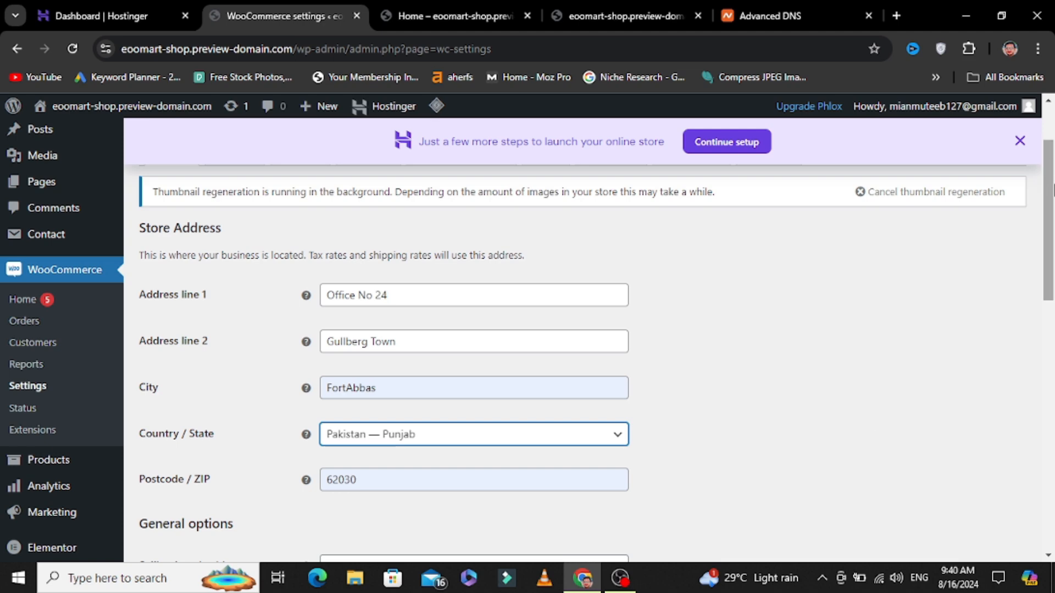
Restrict the store's selling locations to specific countries and add Pakistan as the only country
{"action": "scroll", "coordinate": [874, 432], "scroll_direction": "down", "scroll_amount": 6}
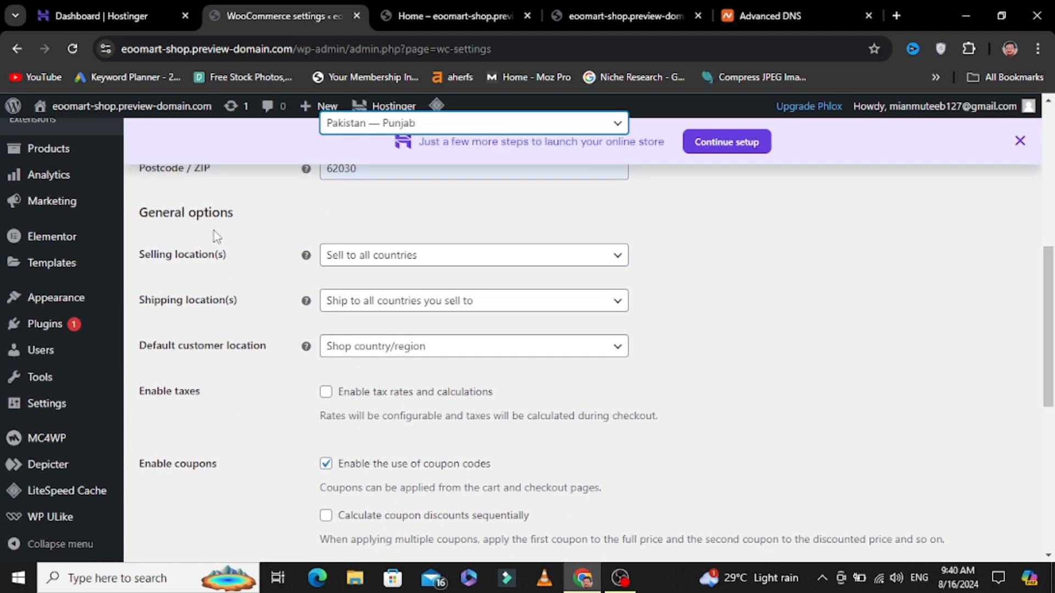
{"action": "left_click", "coordinate": [380, 259]}
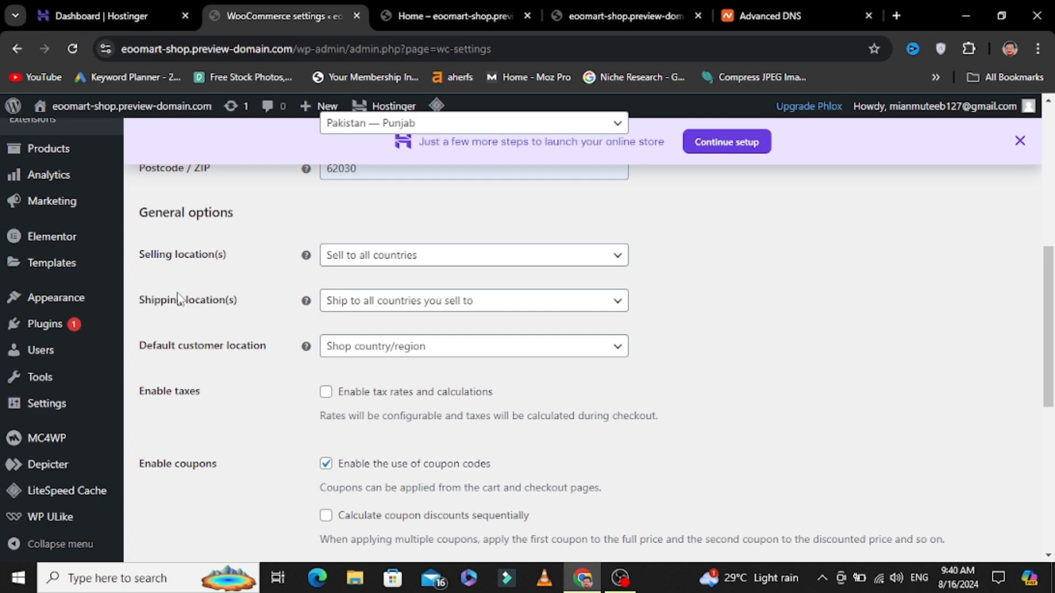
{"action": "left_click", "coordinate": [512, 261]}
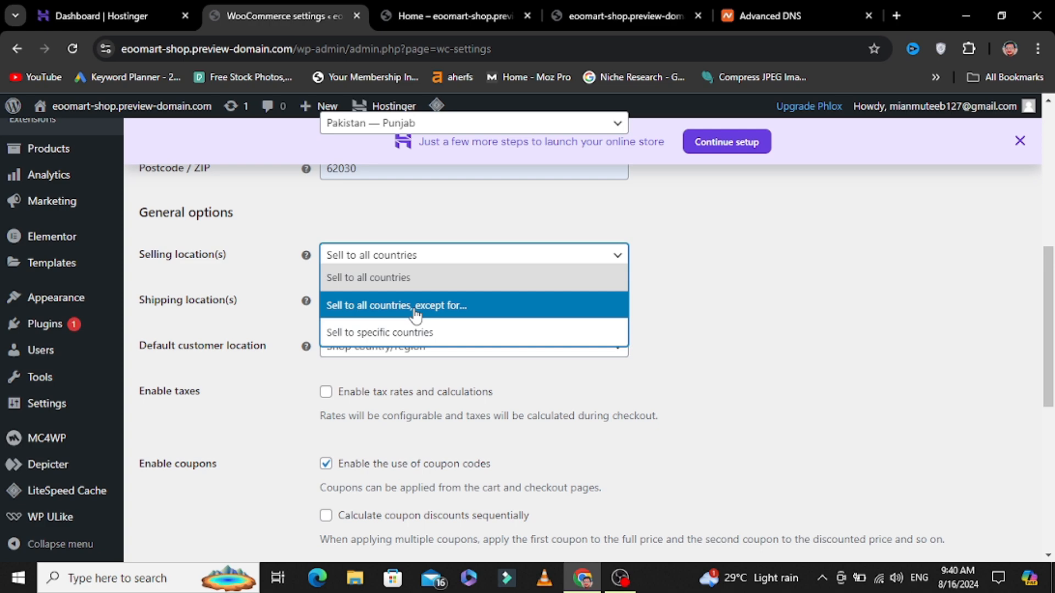
{"action": "left_click", "coordinate": [381, 334]}
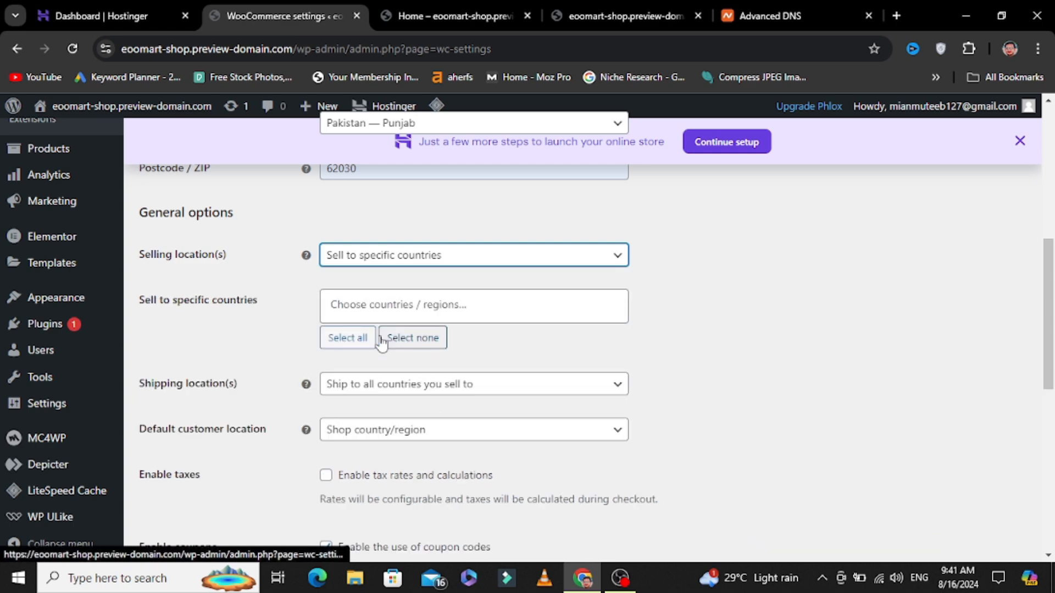
{"action": "left_click", "coordinate": [469, 304]}
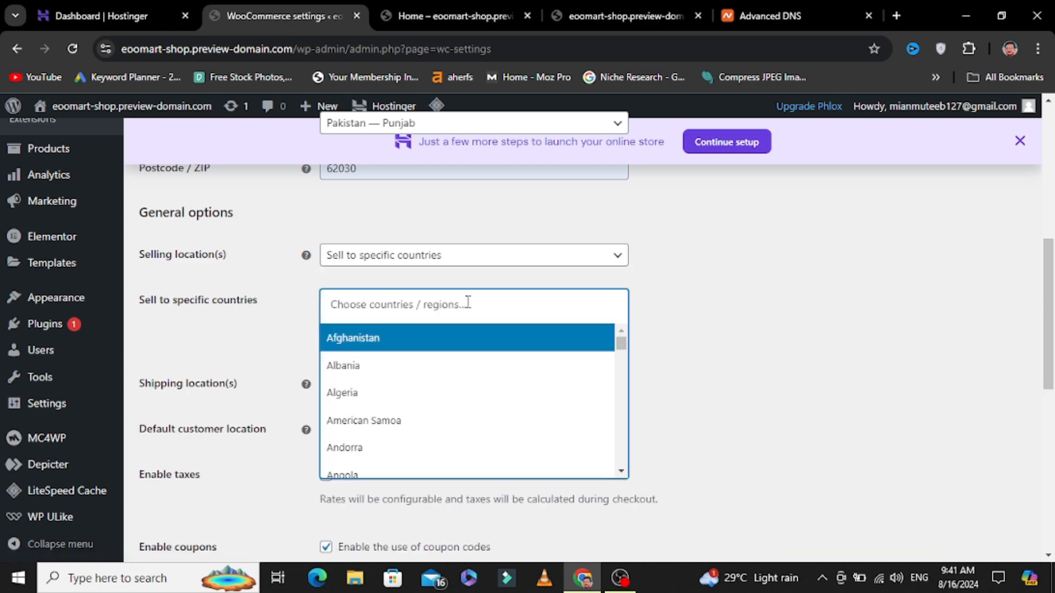
{"action": "type", "text": "pak"}
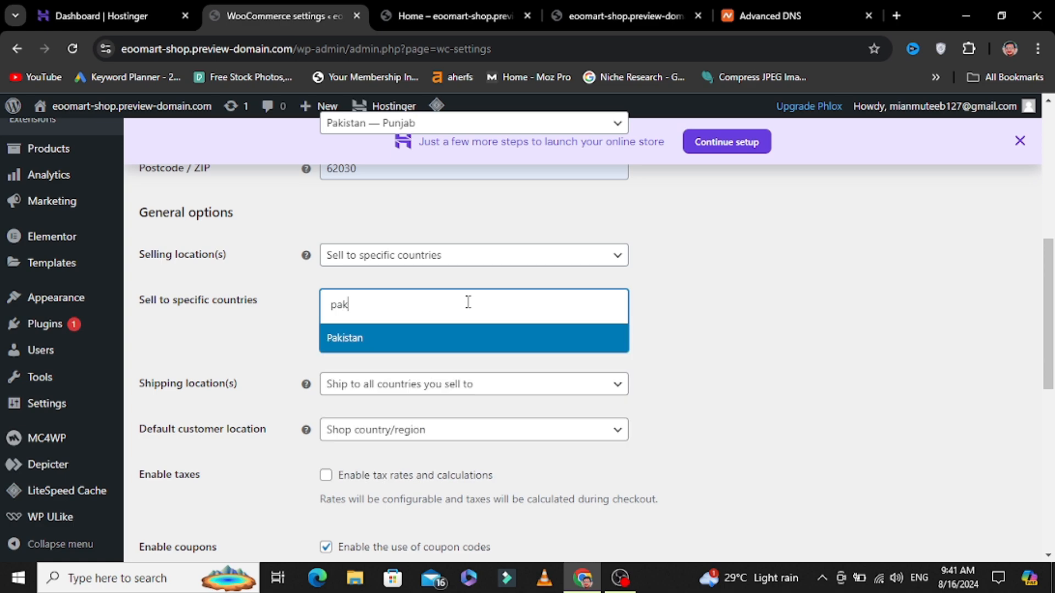
{"action": "left_click", "coordinate": [412, 352]}
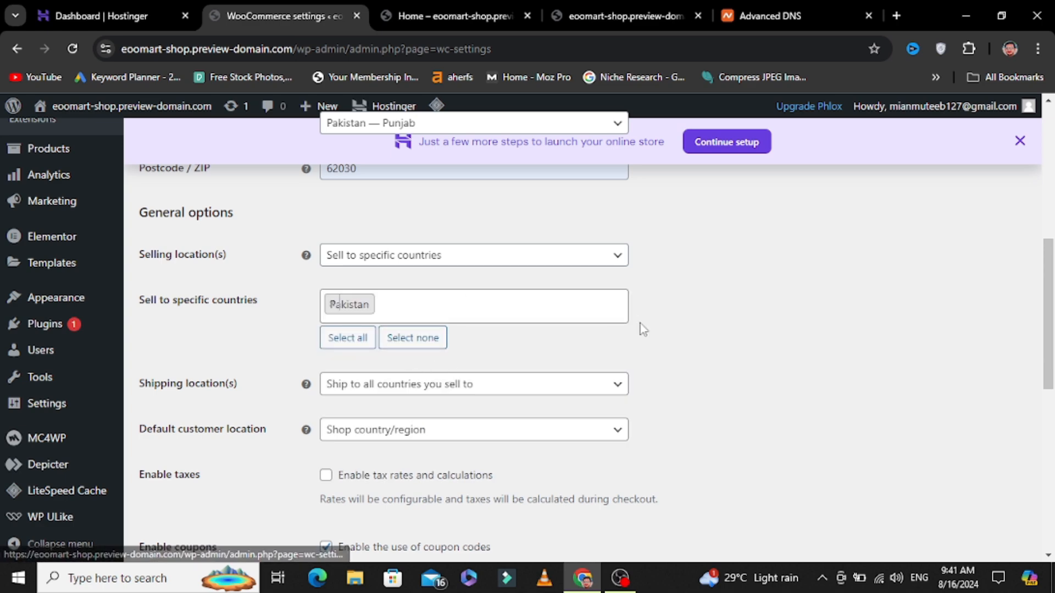
Set the shipping locations to specific countries only and add Pakistan as the shipping country
{"action": "left_click", "coordinate": [443, 396]}
{"action": "left_click", "coordinate": [446, 404]}
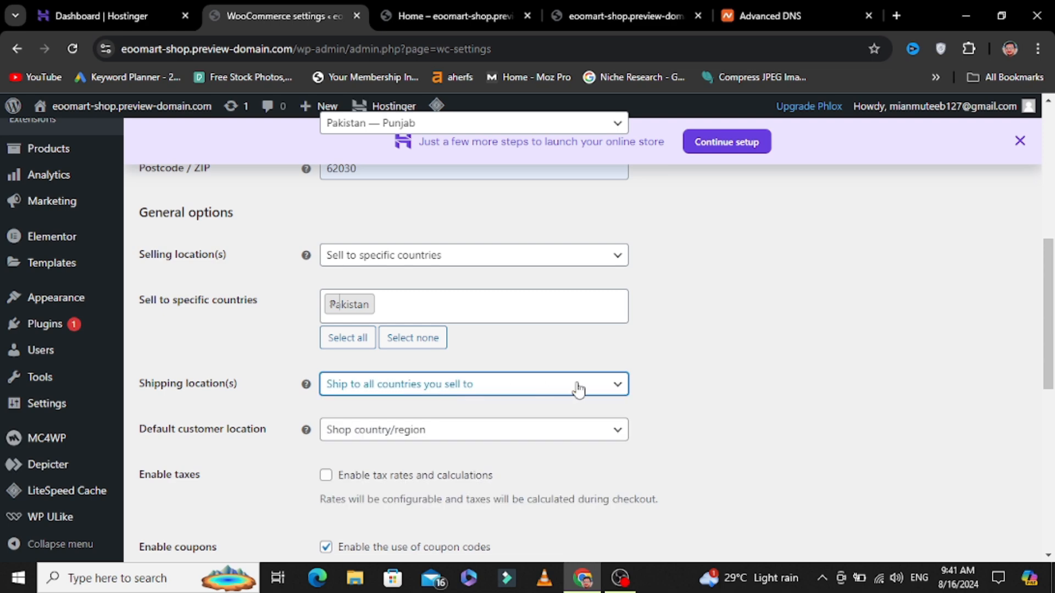
{"action": "left_click", "coordinate": [613, 380]}
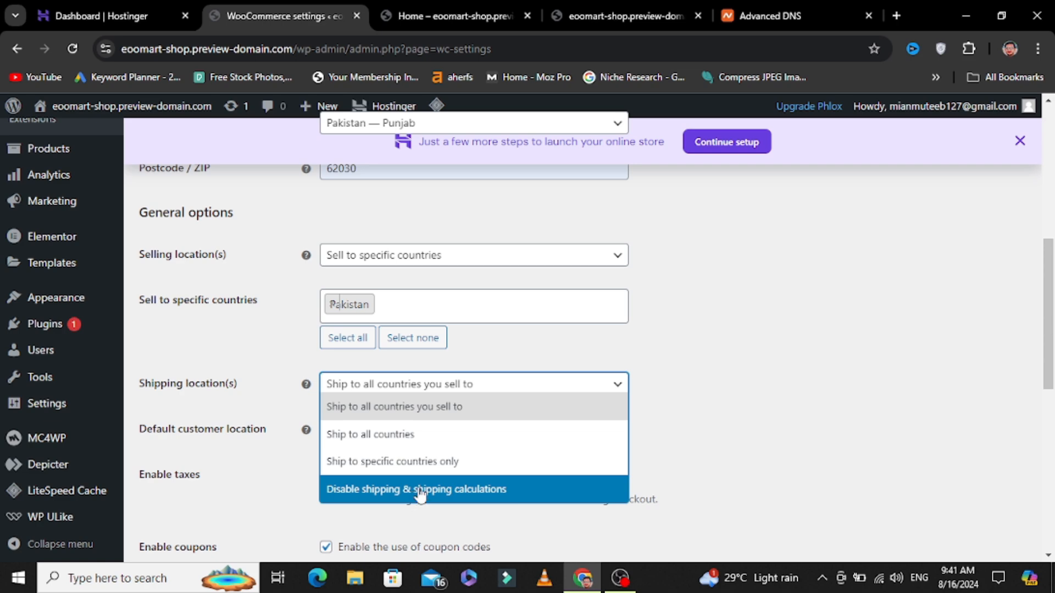
{"action": "left_click", "coordinate": [778, 412]}
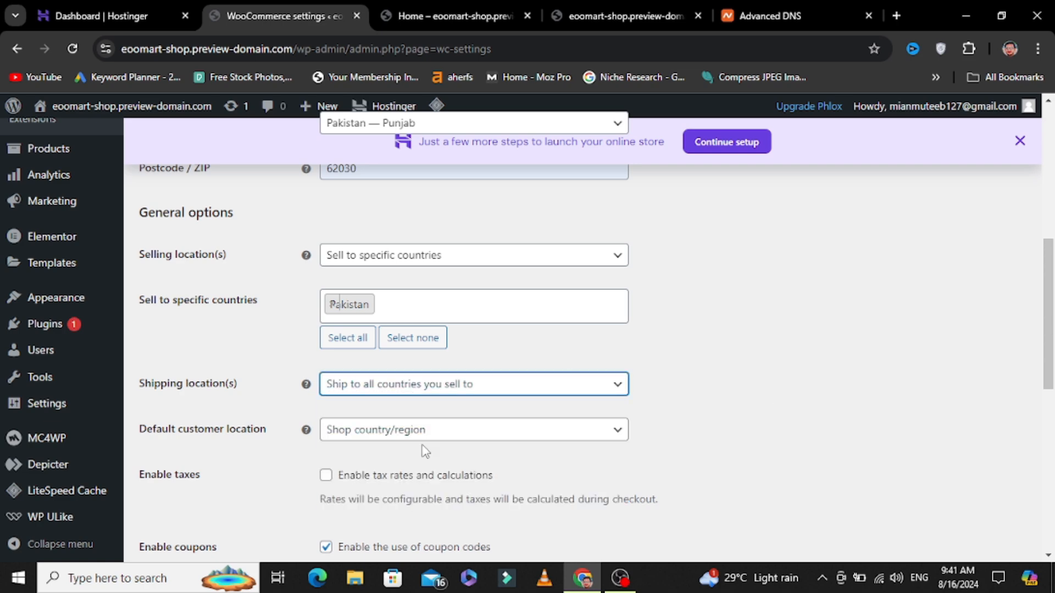
{"action": "left_click", "coordinate": [620, 391]}
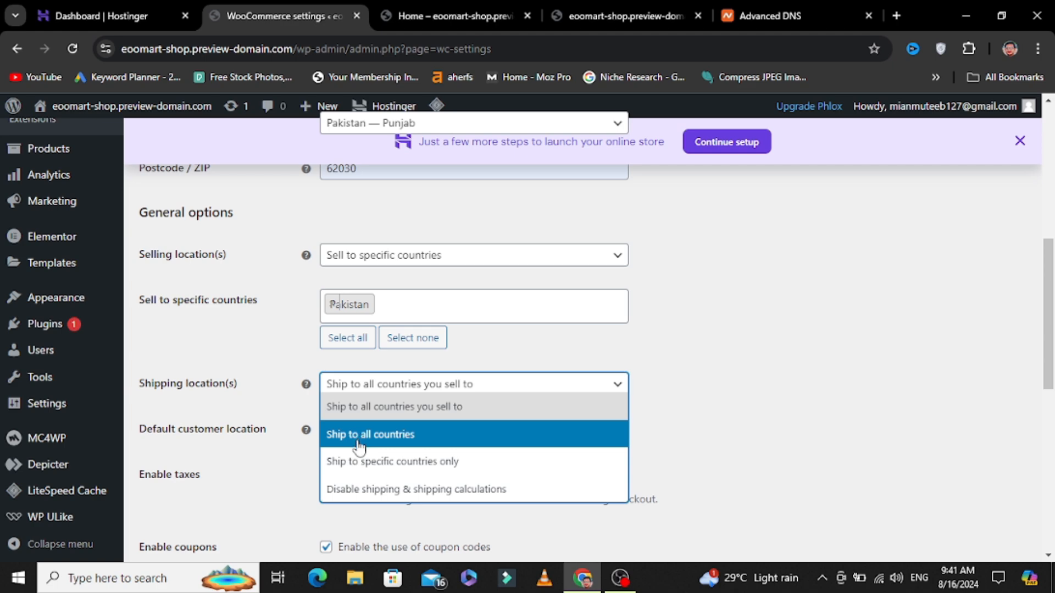
{"action": "left_click", "coordinate": [374, 461]}
{"action": "left_click", "coordinate": [475, 430]}
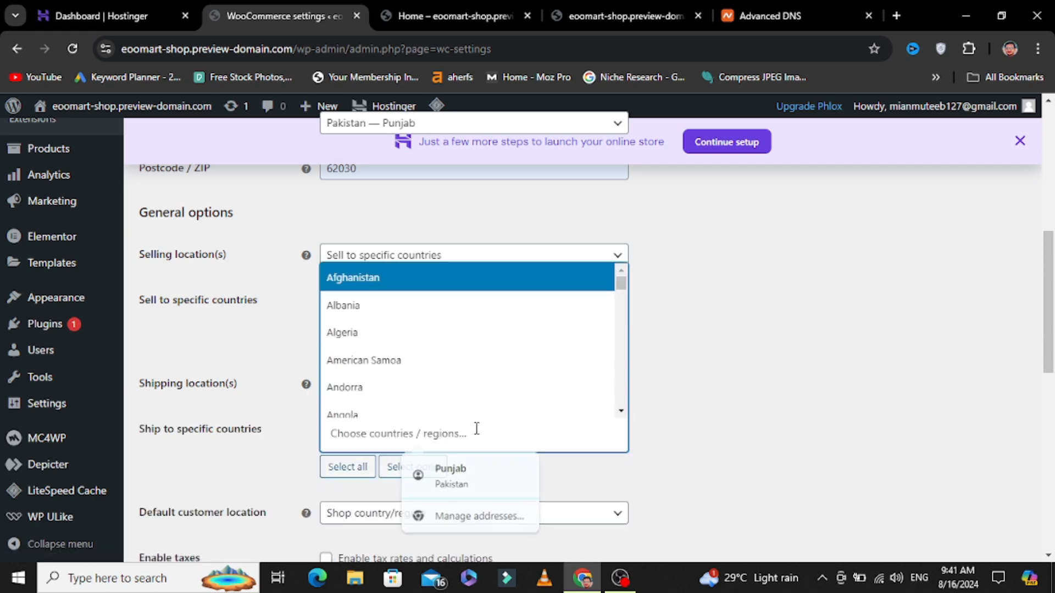
{"action": "type", "text": "pak"}
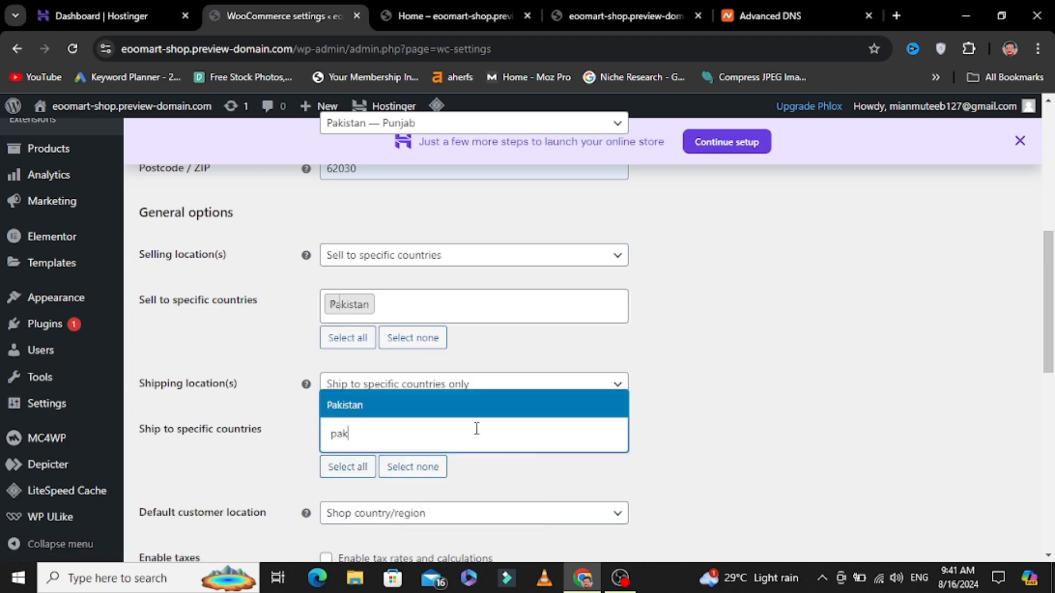
{"action": "left_click", "coordinate": [381, 405]}
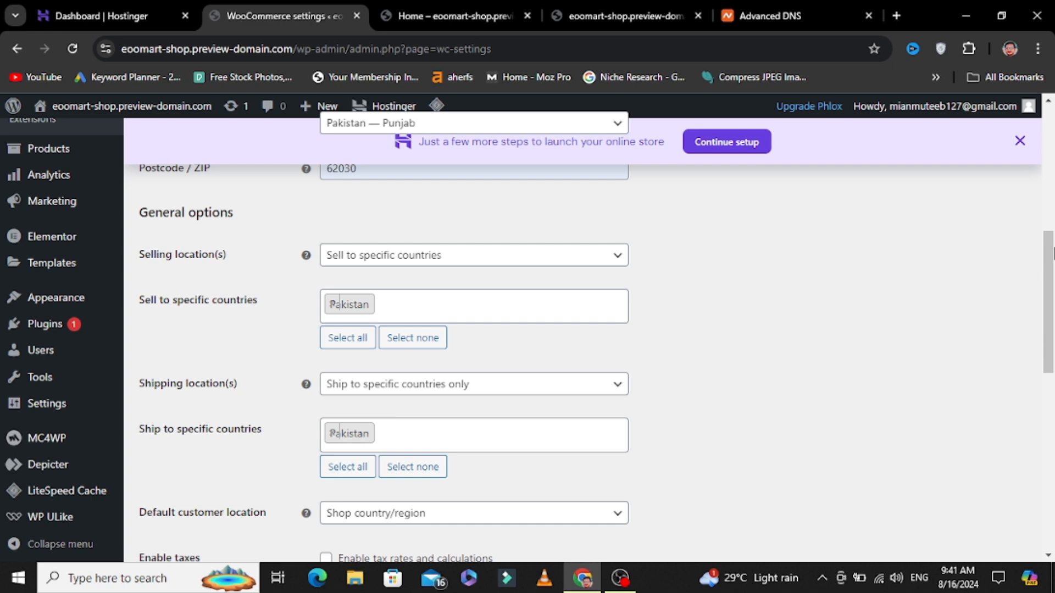
Choose Shop country/region as the default customer location
{"action": "scroll", "coordinate": [404, 317], "scroll_direction": "down", "scroll_amount": 5}
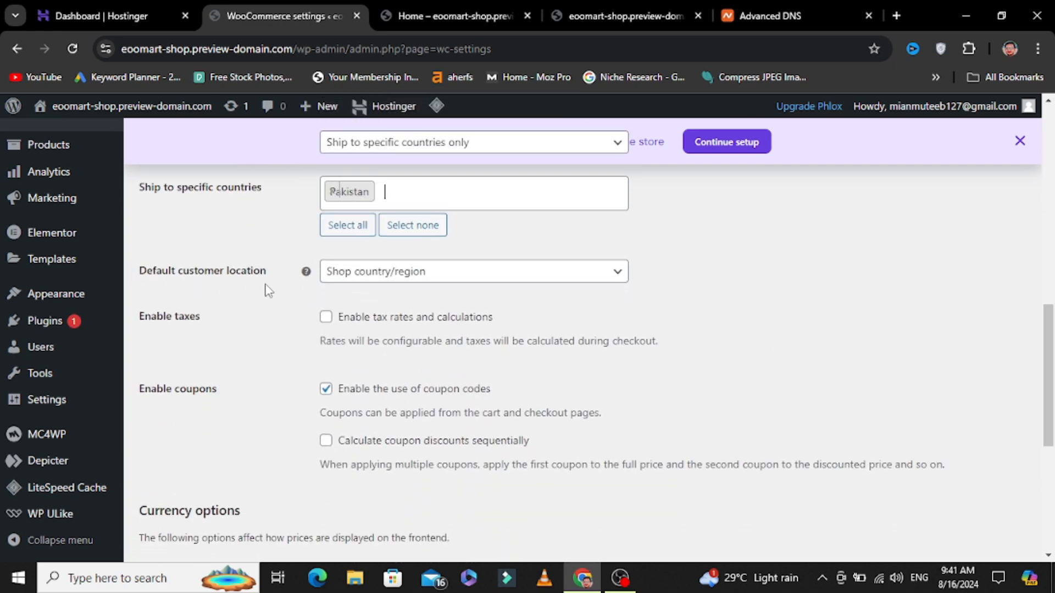
{"action": "left_click", "coordinate": [571, 273]}
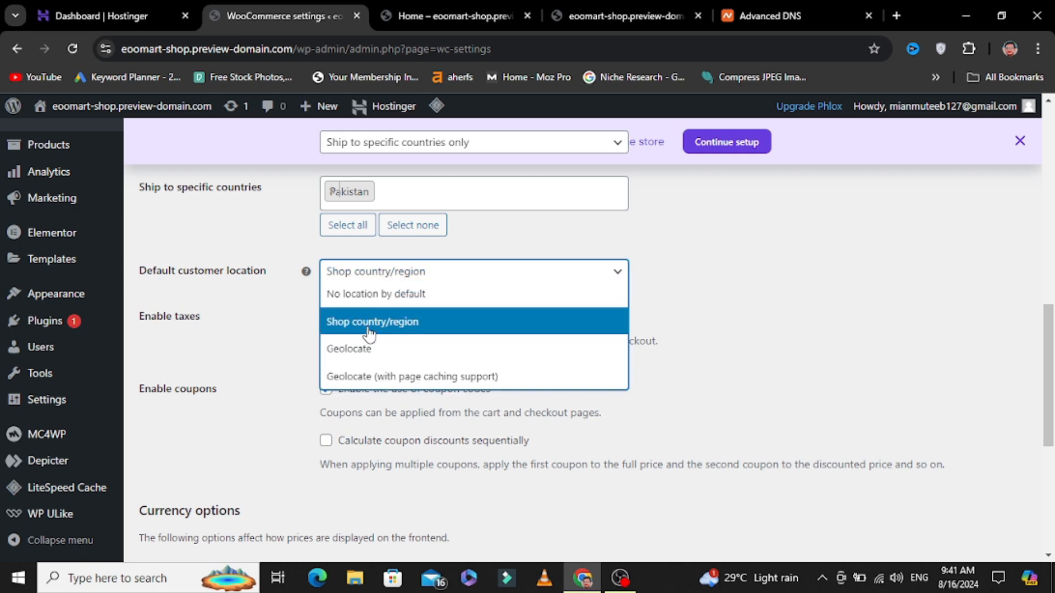
{"action": "left_click", "coordinate": [398, 324]}
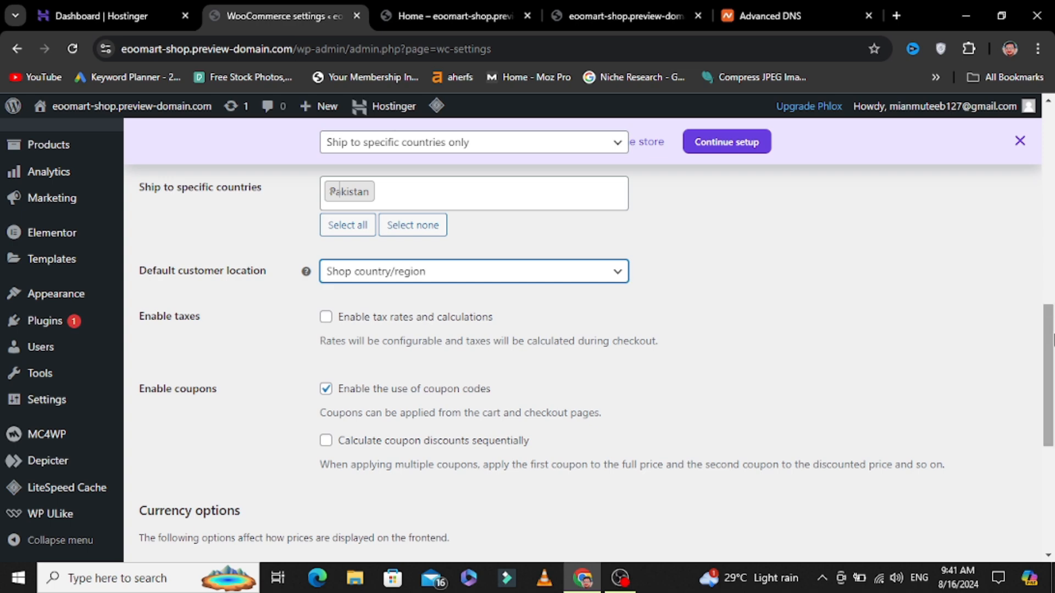
Set the store currency to Pakistani rupee (PKR) and save the general settings
{"action": "left_click_drag", "start_coordinate": [1049, 341], "coordinate": [1049, 374]}
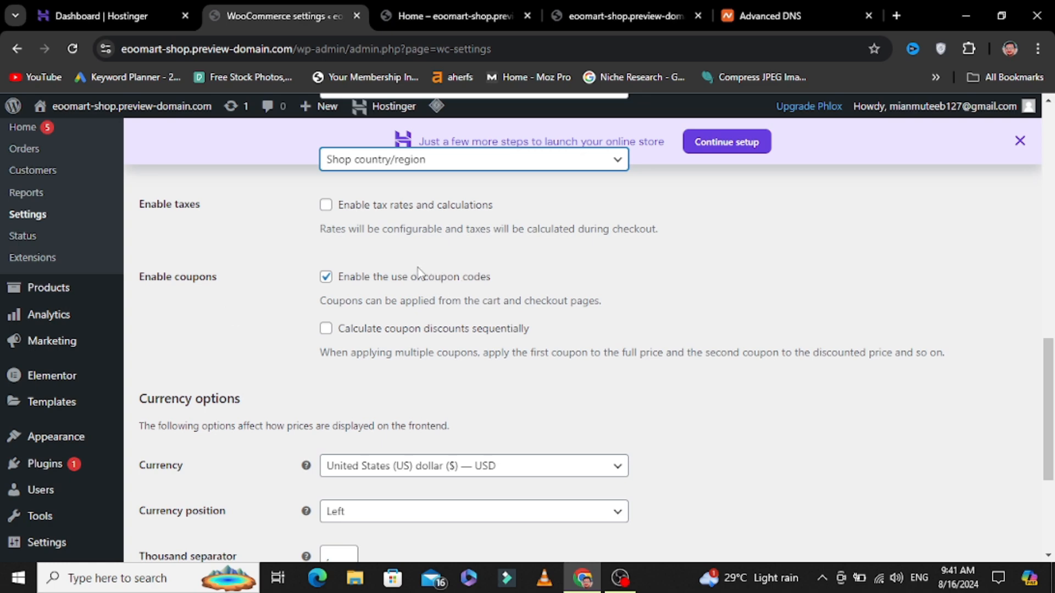
{"action": "left_click_drag", "start_coordinate": [1051, 367], "coordinate": [1050, 423]}
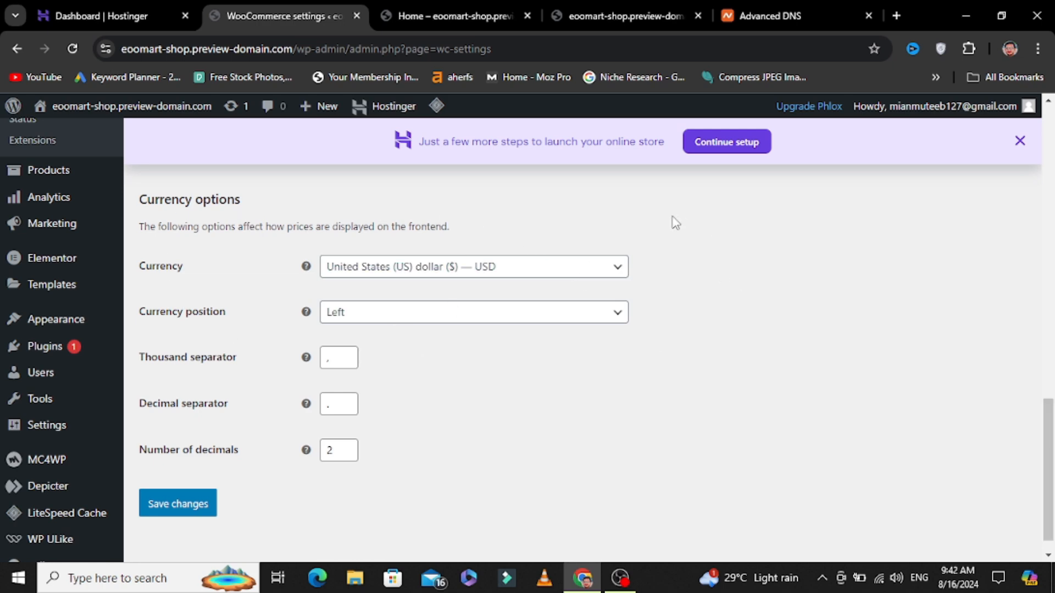
{"action": "left_click", "coordinate": [590, 267]}
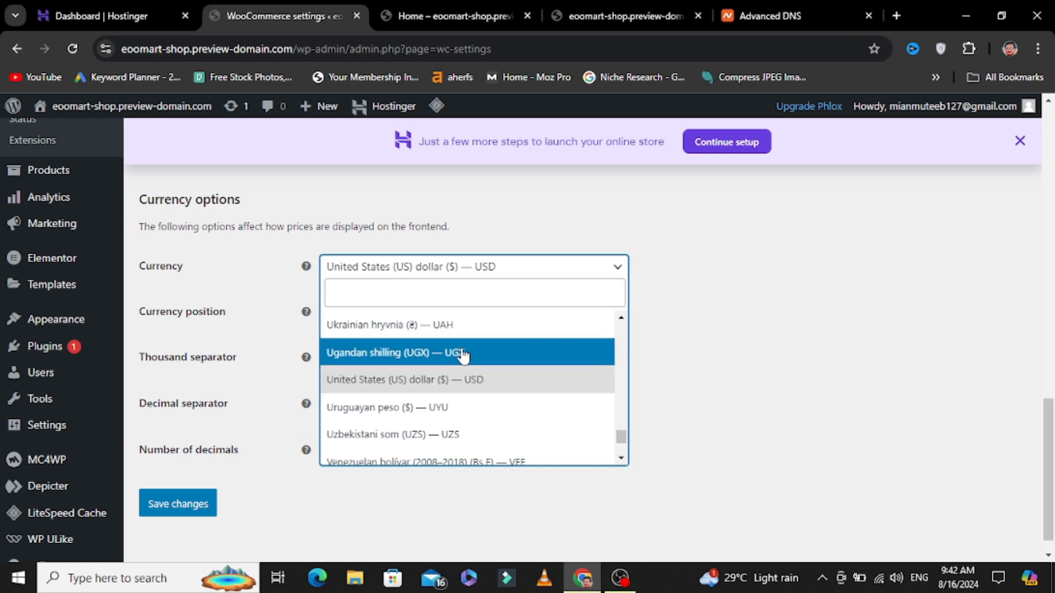
{"action": "type", "text": "pkr"}
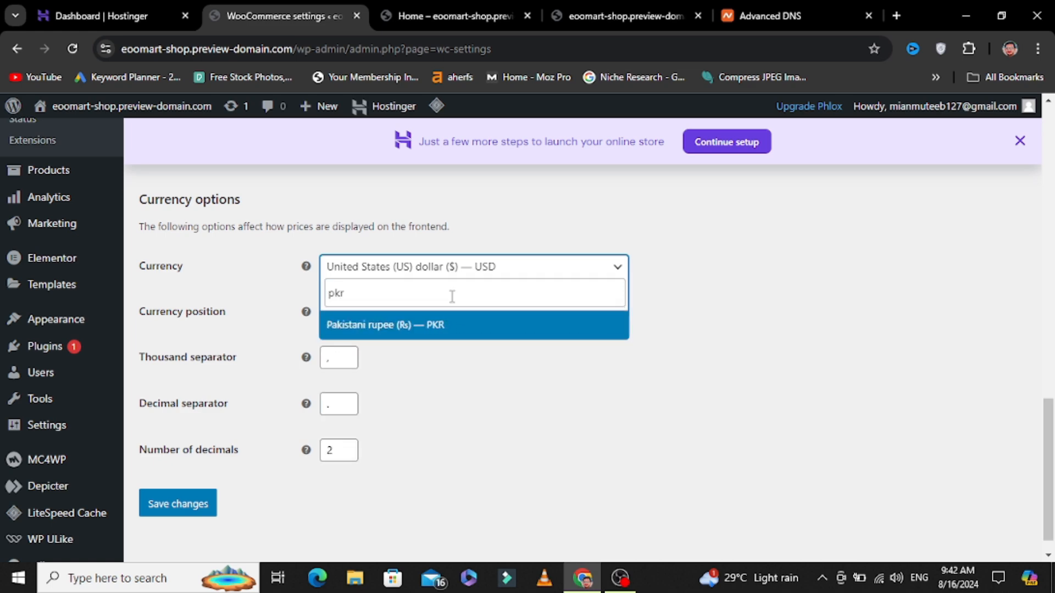
{"action": "left_click", "coordinate": [436, 326]}
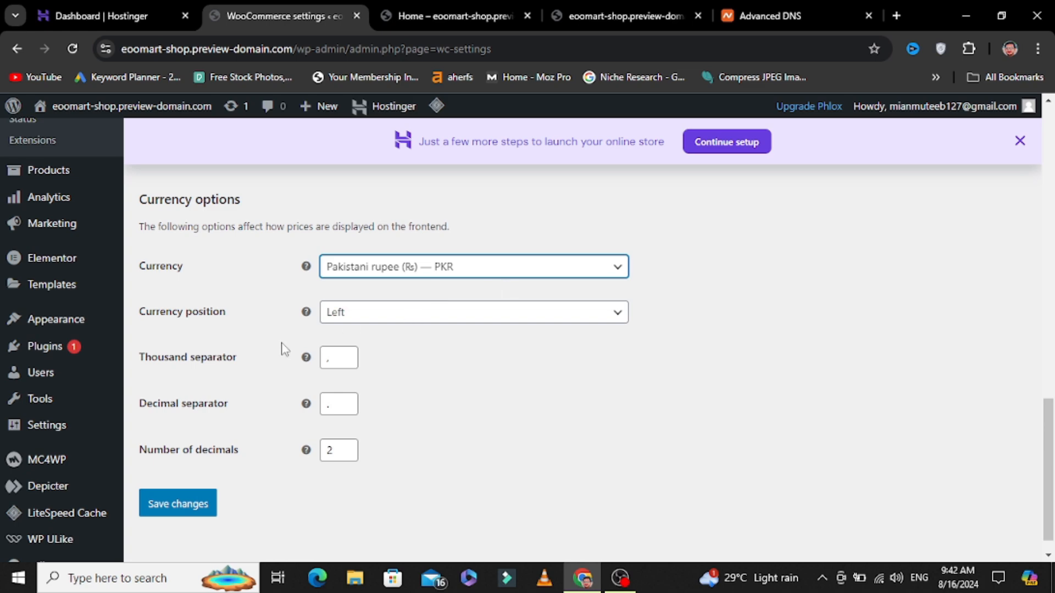
{"action": "left_click", "coordinate": [193, 519]}
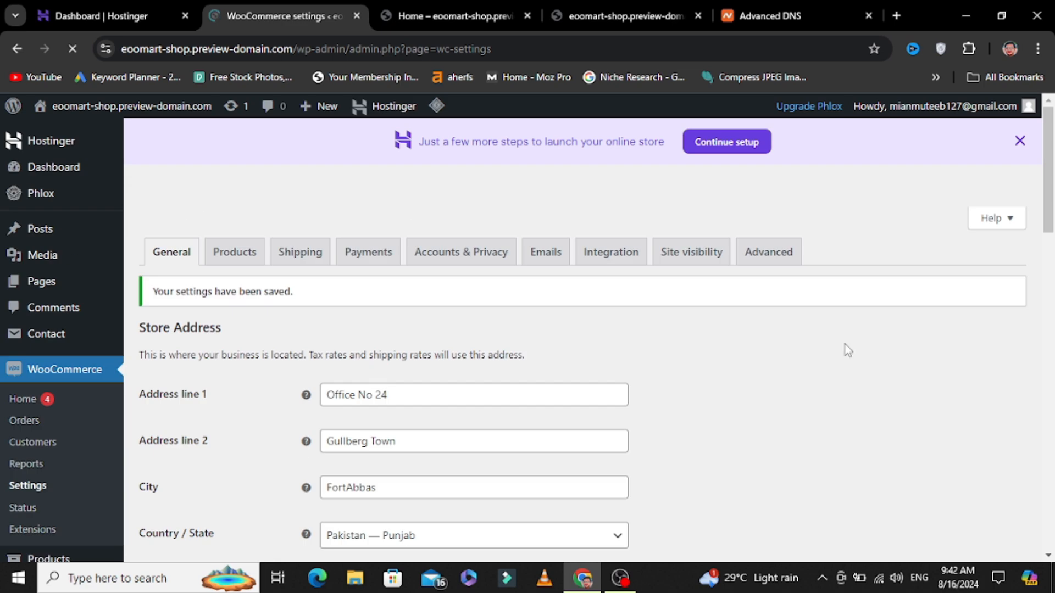
Open WooCommerce's product settings, keep Shop as the shop page, review the measurement and review options, and save
{"action": "left_click", "coordinate": [236, 252]}
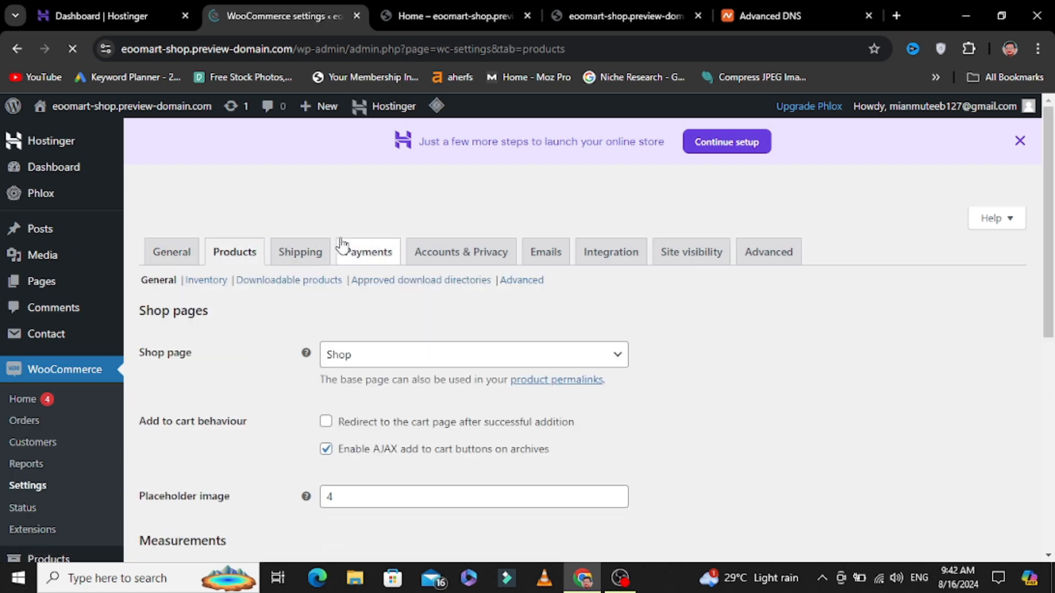
{"action": "left_click_drag", "start_coordinate": [1052, 236], "coordinate": [1053, 295]}
{"action": "scroll", "coordinate": [808, 266], "scroll_direction": "down", "scroll_amount": 1}
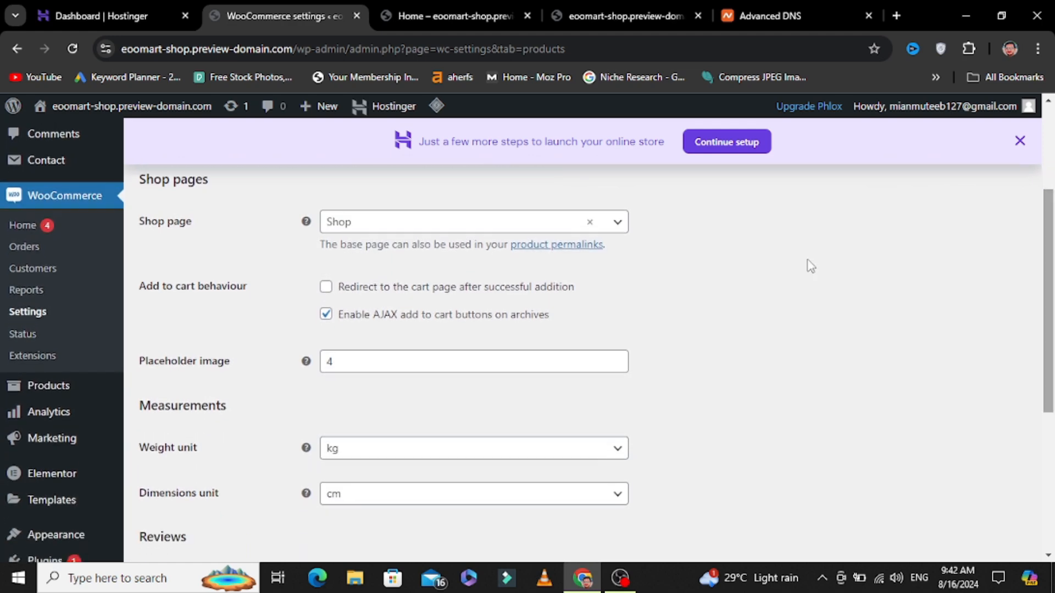
{"action": "left_click", "coordinate": [618, 223]}
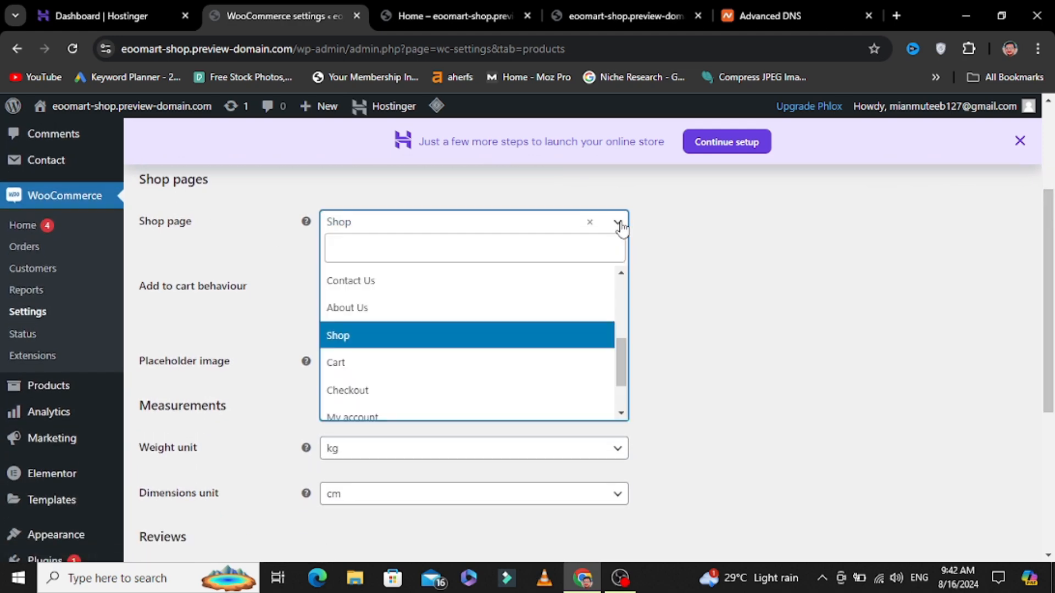
{"action": "left_click", "coordinate": [619, 224]}
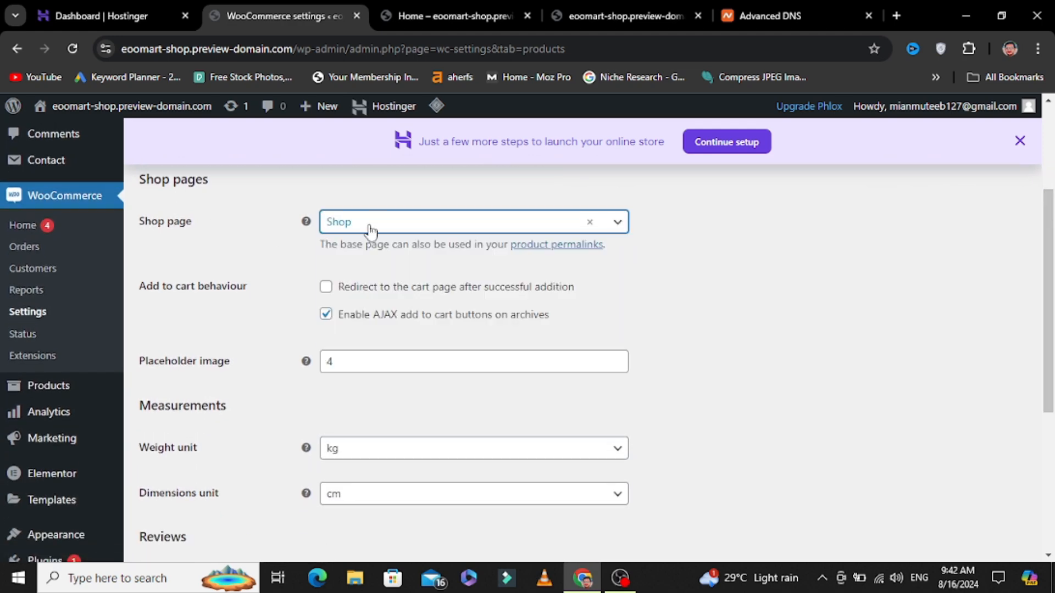
{"action": "left_click_drag", "start_coordinate": [1048, 252], "coordinate": [1050, 392]}
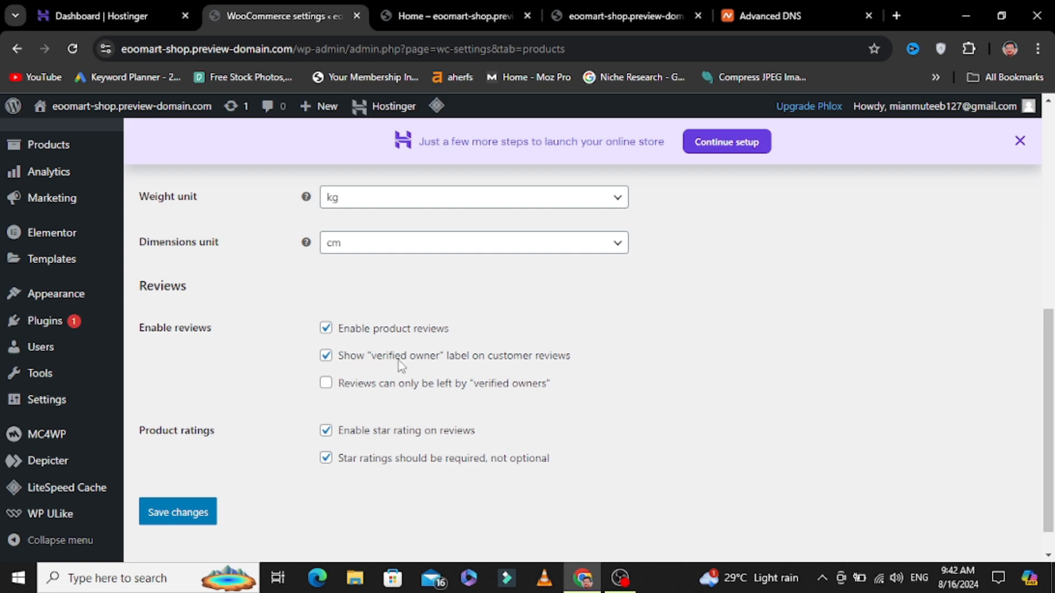
{"action": "left_click", "coordinate": [159, 512]}
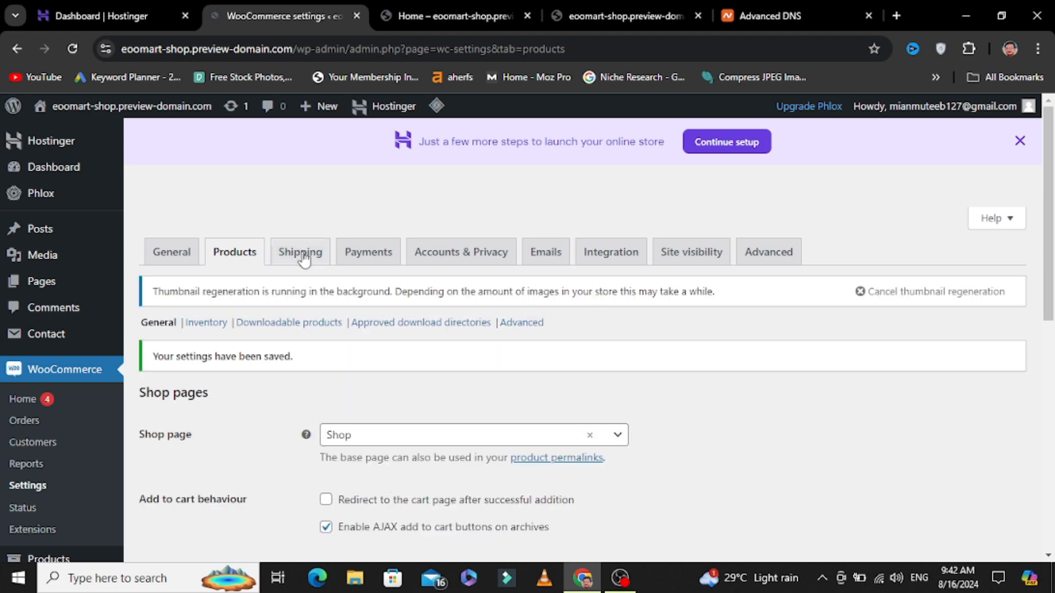
Start a new zone in WooCommerce's shipping settings and enter Shipping as its zone name
{"action": "left_click", "coordinate": [304, 256]}
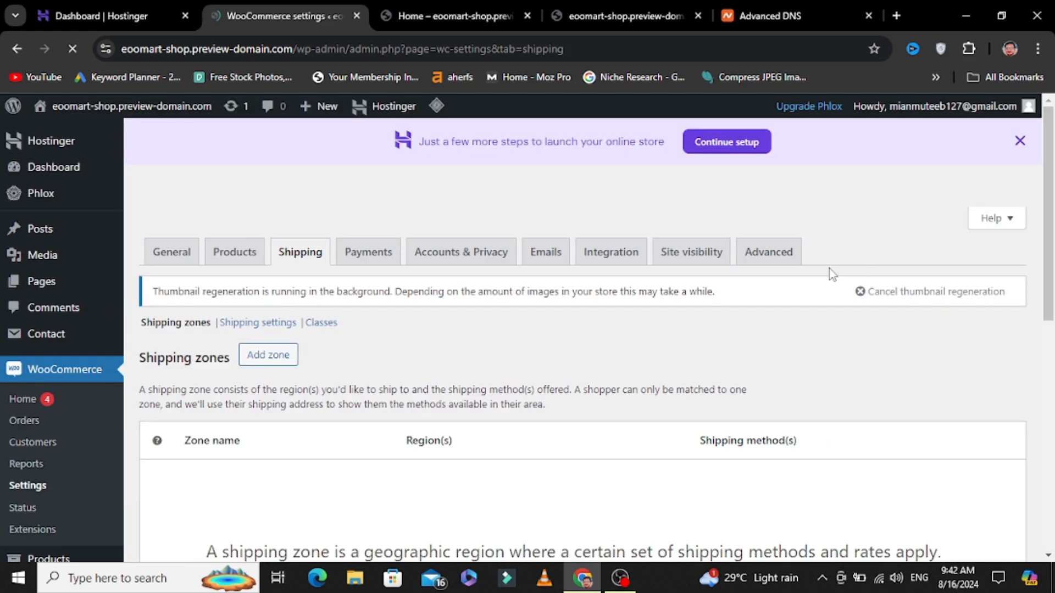
{"action": "left_click_drag", "start_coordinate": [1048, 167], "coordinate": [1046, 191]}
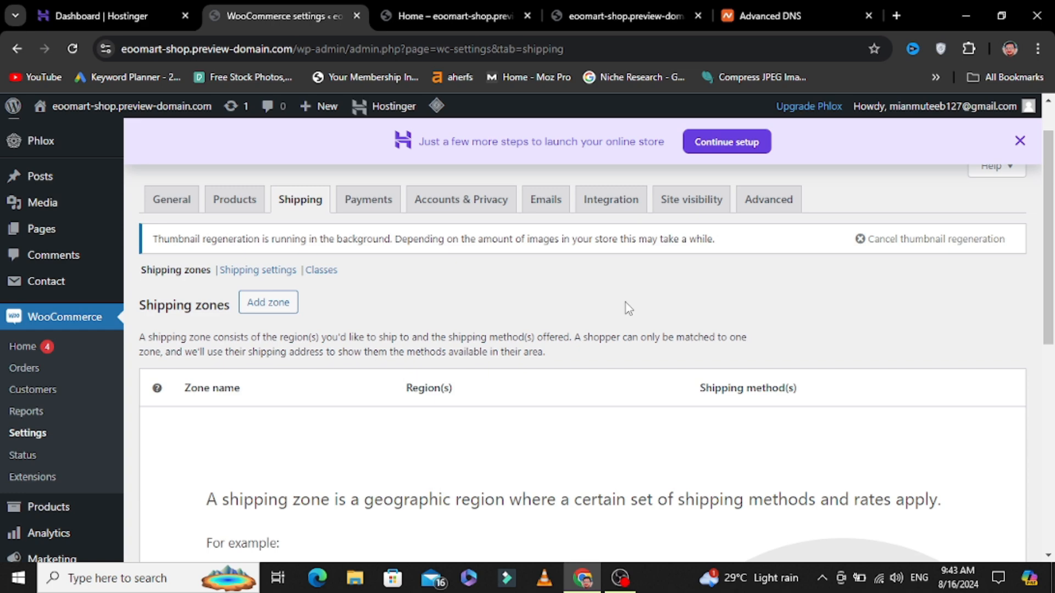
{"action": "left_click", "coordinate": [284, 304]}
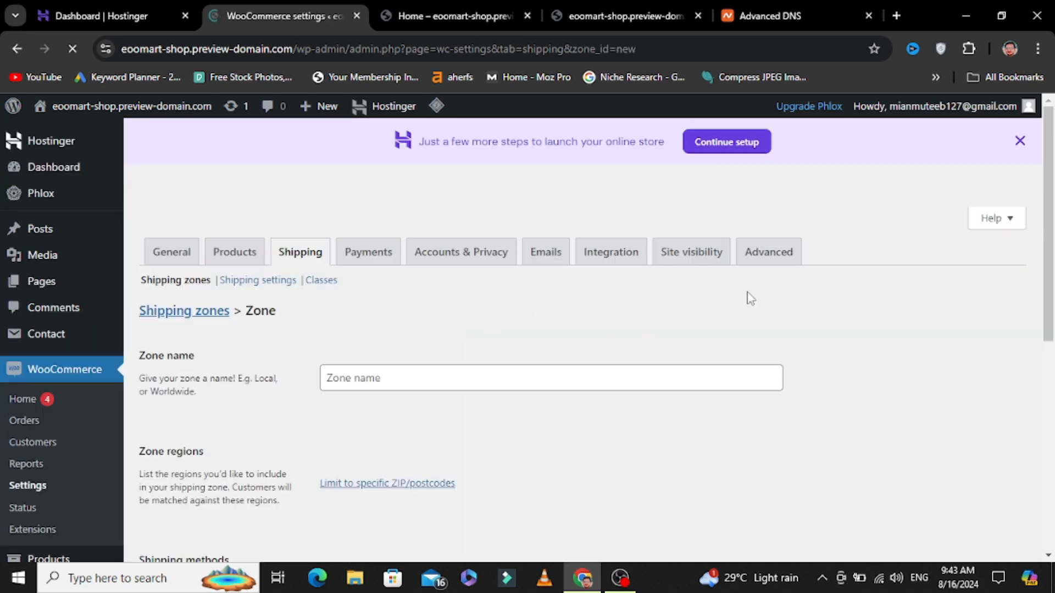
{"action": "left_click_drag", "start_coordinate": [1035, 248], "coordinate": [1048, 269]}
{"action": "left_click", "coordinate": [951, 309]}
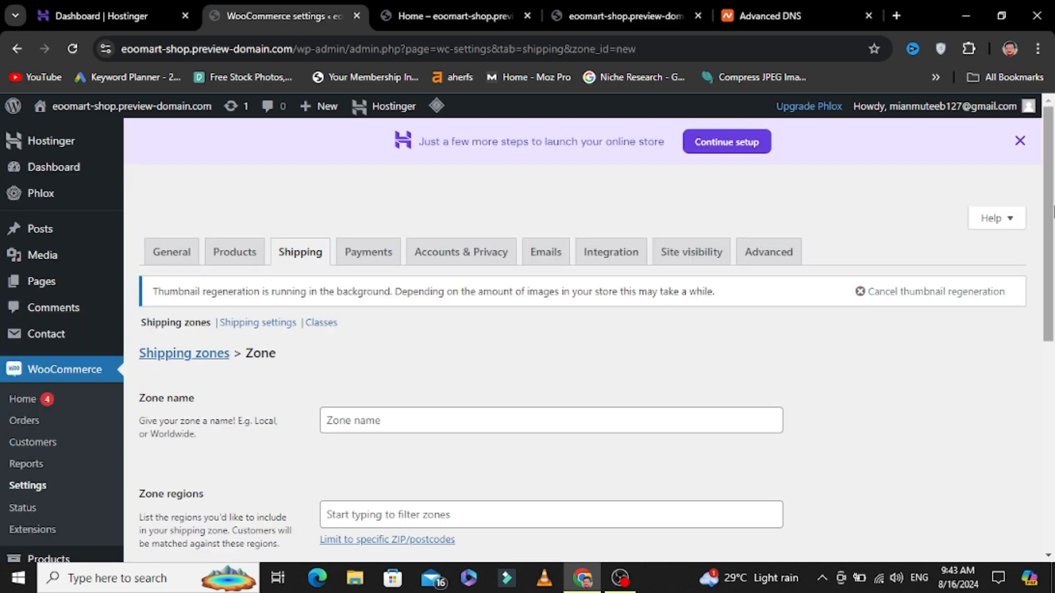
{"action": "left_click_drag", "start_coordinate": [1052, 213], "coordinate": [1054, 264]}
{"action": "scroll", "coordinate": [1052, 263], "scroll_direction": "down", "scroll_amount": 2}
{"action": "left_click", "coordinate": [435, 228]}
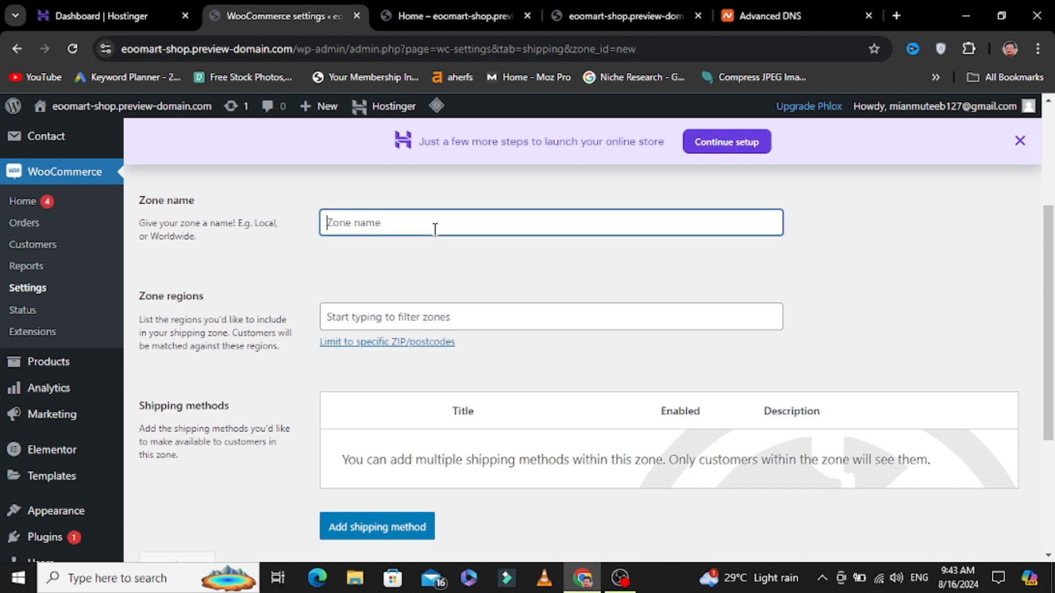
{"action": "type", "text": "Shipping"}
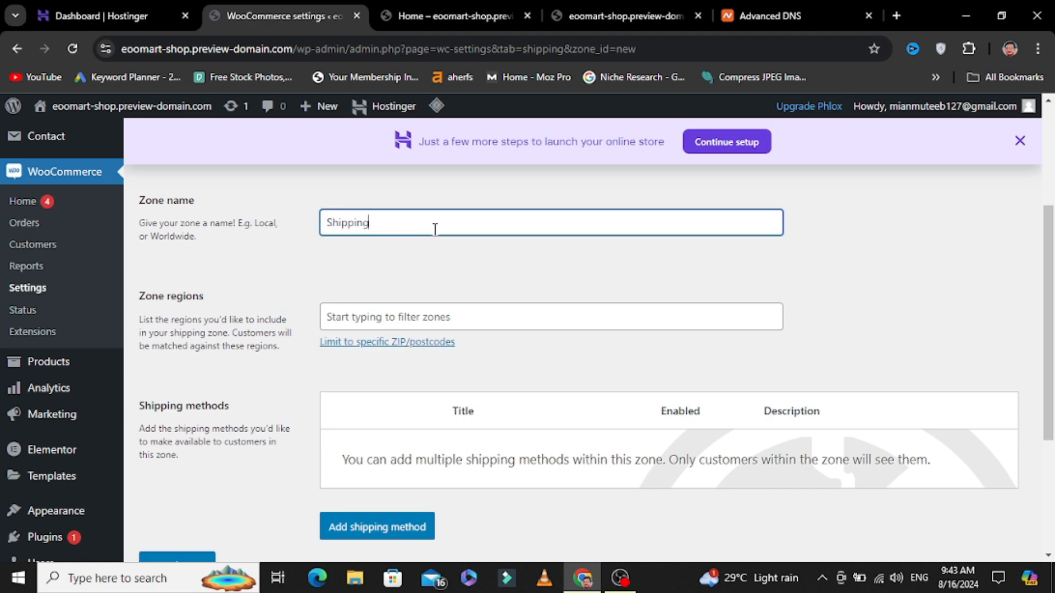
Add Pakistan, under Asia, as the region of the new shipping zone
{"action": "left_click", "coordinate": [449, 310]}
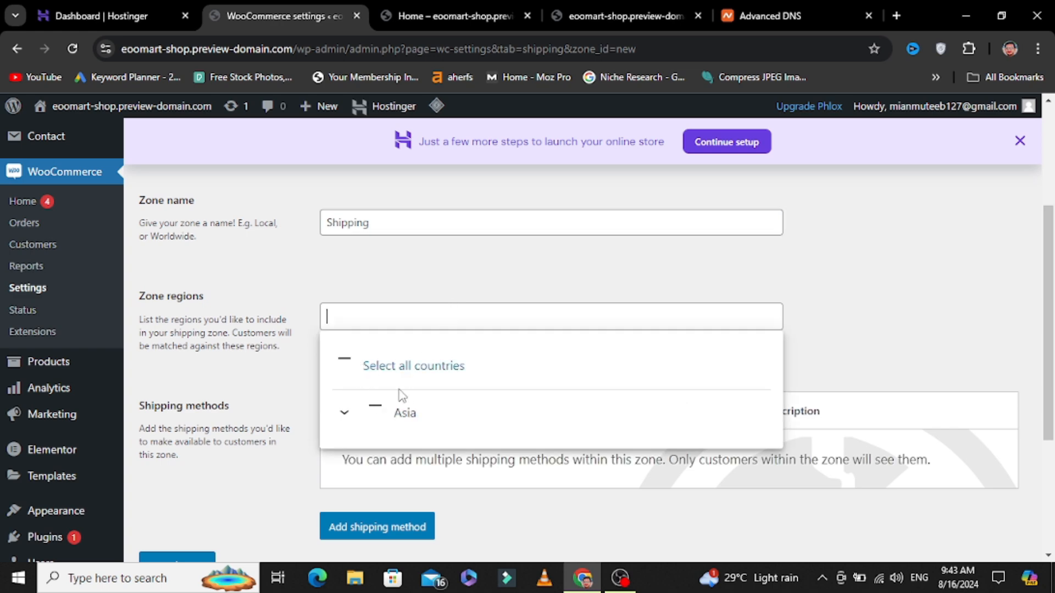
{"action": "left_click", "coordinate": [344, 415]}
{"action": "left_click", "coordinate": [459, 460]}
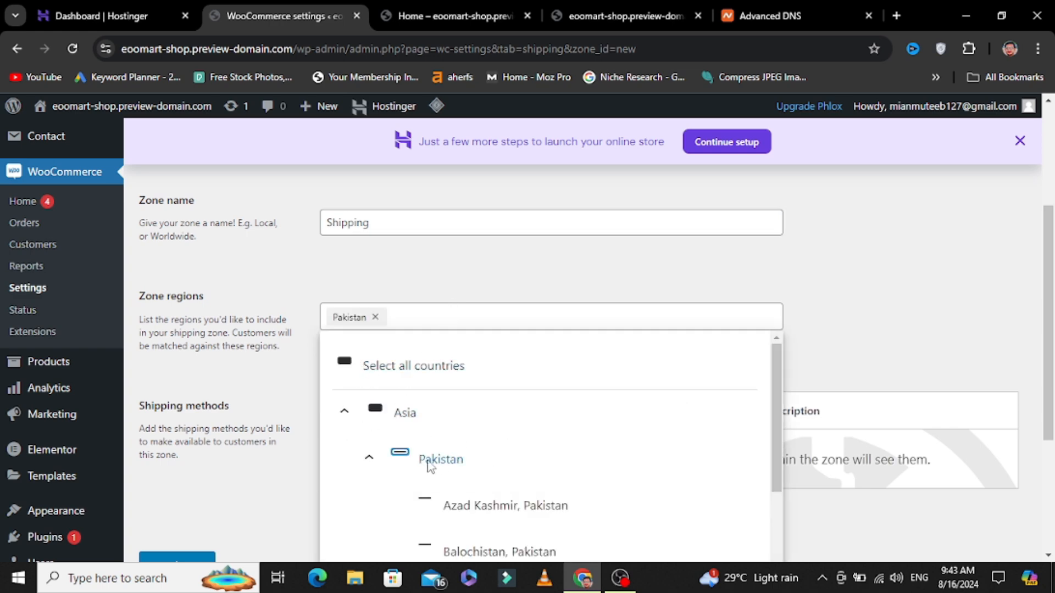
{"action": "left_click", "coordinate": [587, 278]}
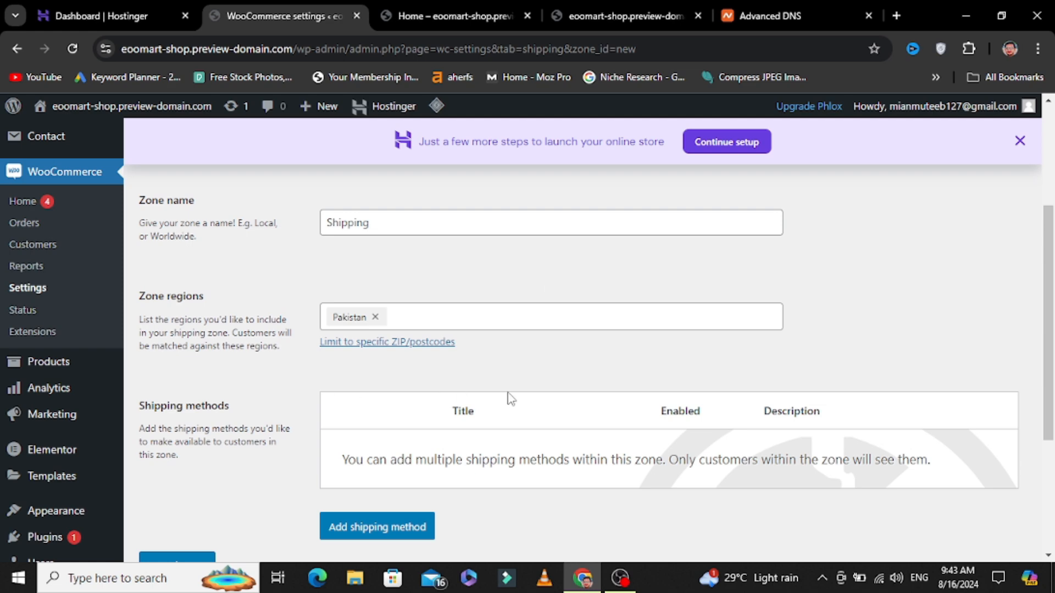
Add a Flat rate shipping method to the zone with tax status None and a cost of 250, and save it
{"action": "scroll", "coordinate": [417, 368], "scroll_direction": "down", "scroll_amount": 2}
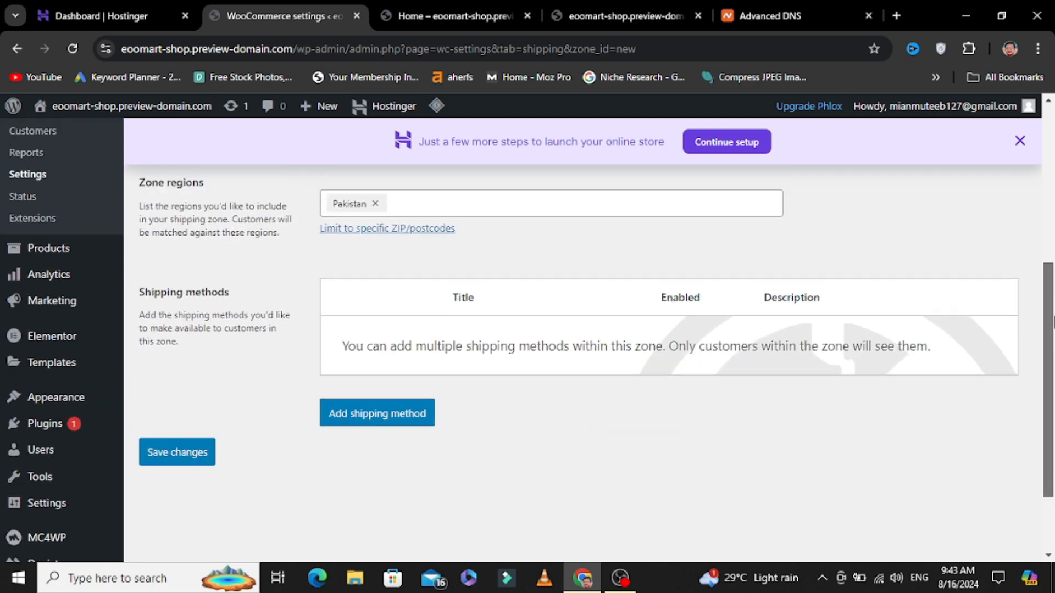
{"action": "left_click", "coordinate": [367, 422]}
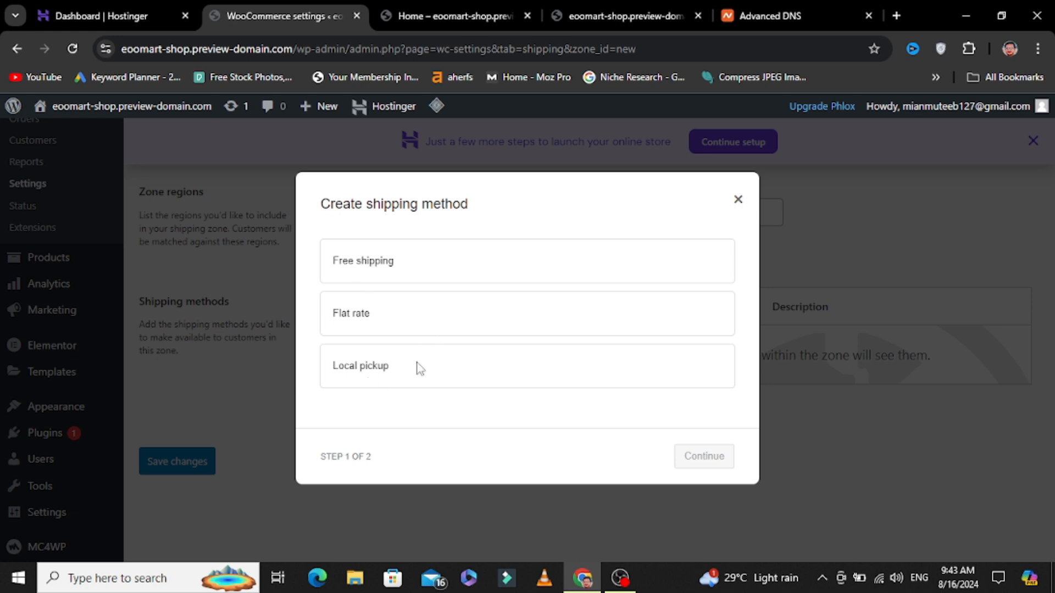
{"action": "left_click", "coordinate": [391, 320]}
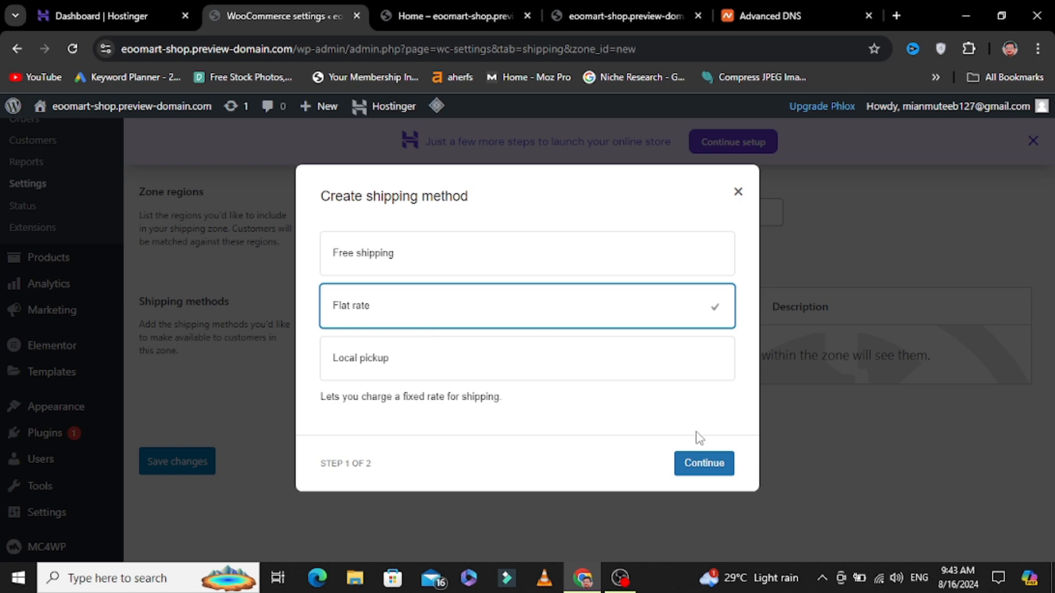
{"action": "left_click", "coordinate": [682, 452]}
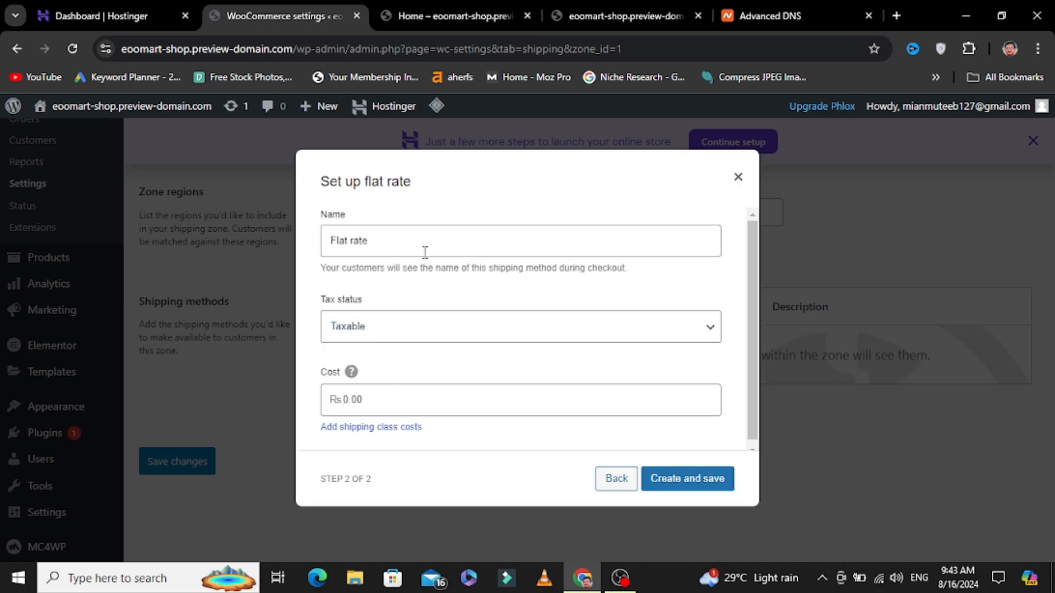
{"action": "left_click", "coordinate": [400, 329]}
{"action": "left_click", "coordinate": [345, 367]}
{"action": "left_click", "coordinate": [394, 404]}
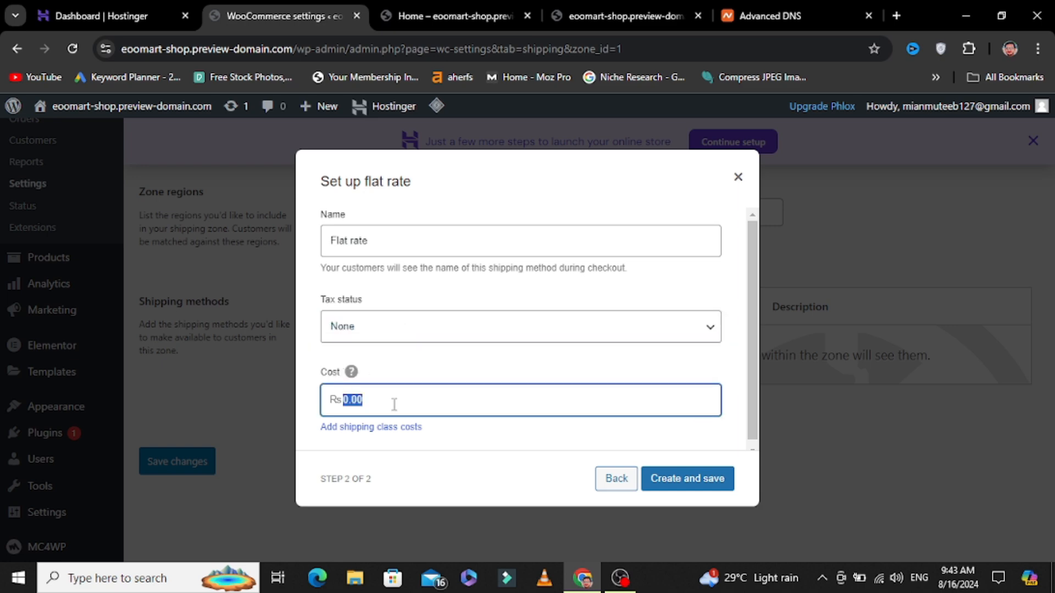
{"action": "type", "text": "250"}
{"action": "left_click", "coordinate": [686, 478]}
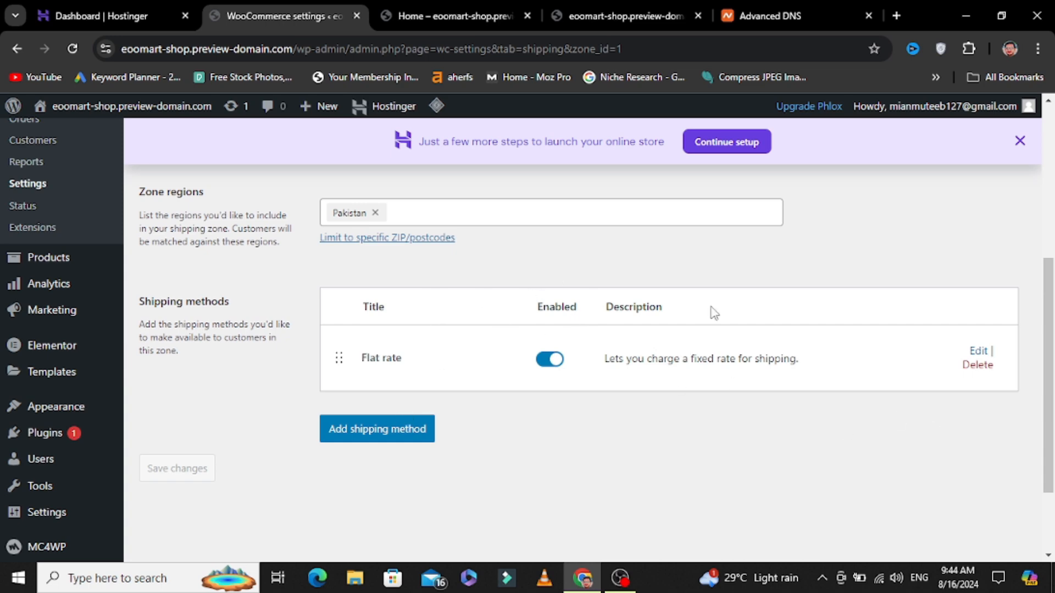
Enable Cash on delivery in WooCommerce's payment settings and save the changes
{"action": "left_click_drag", "start_coordinate": [1049, 380], "coordinate": [1038, 241]}
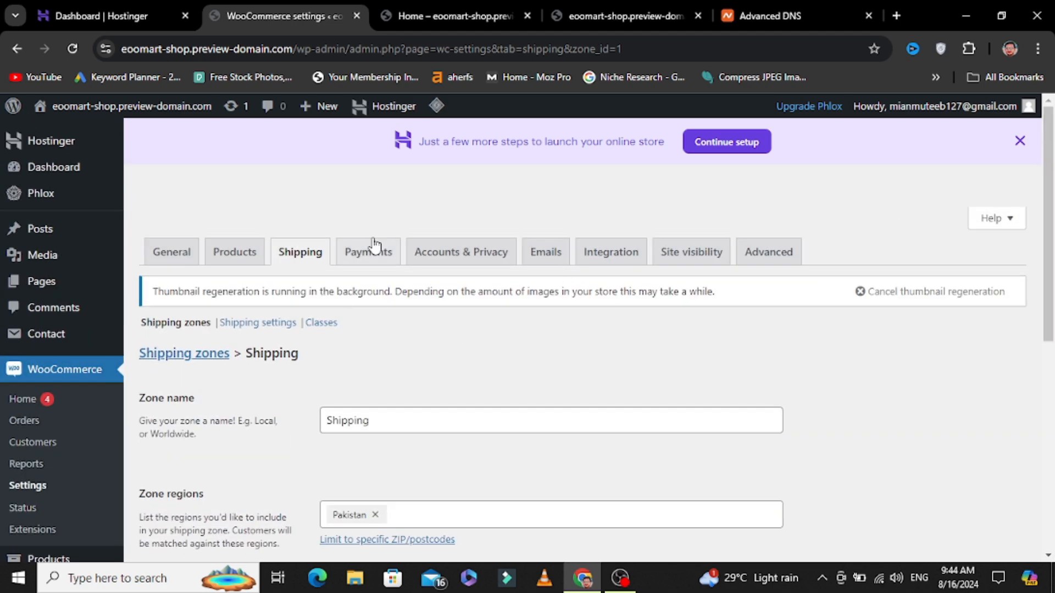
{"action": "left_click", "coordinate": [380, 258]}
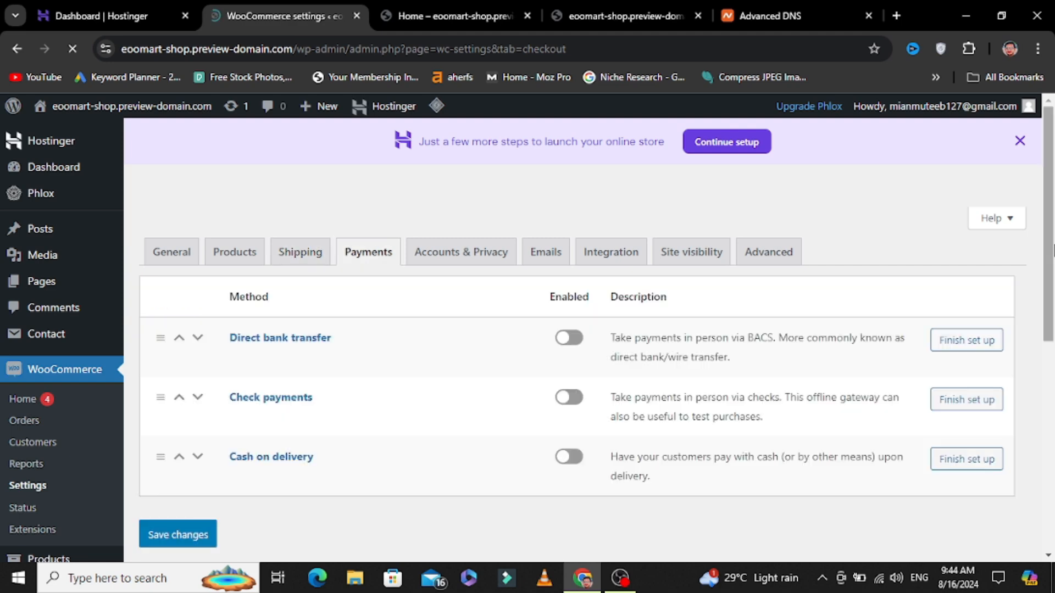
{"action": "scroll", "coordinate": [408, 357], "scroll_direction": "down", "scroll_amount": 3}
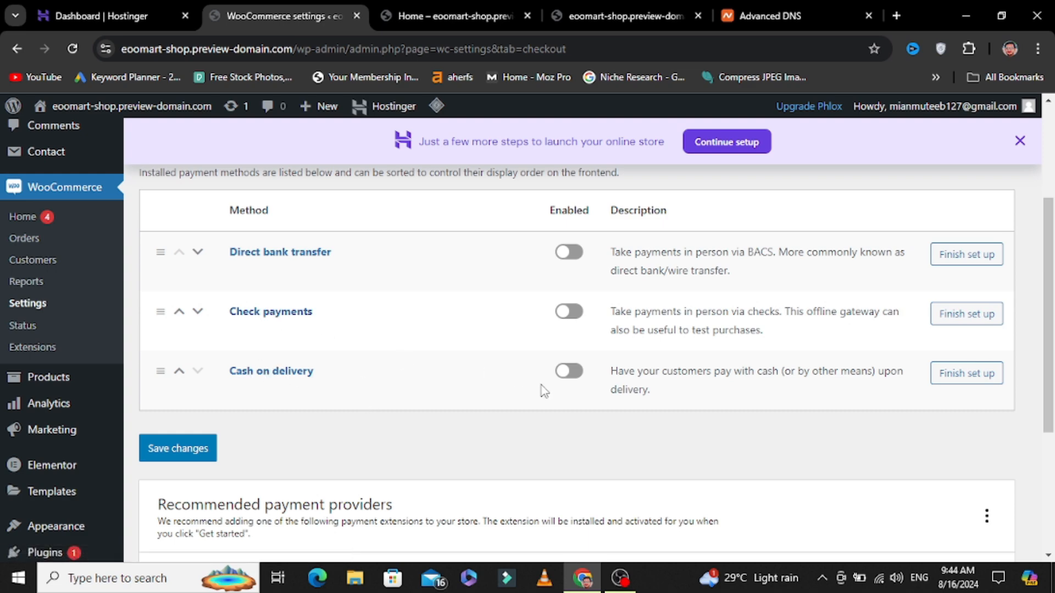
{"action": "left_click", "coordinate": [571, 372]}
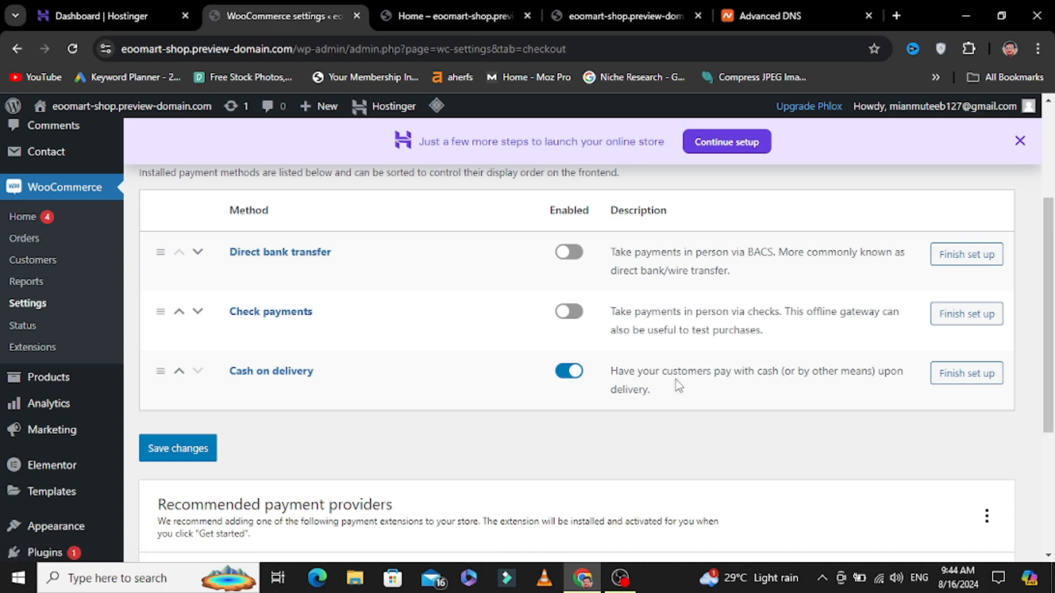
{"action": "left_click", "coordinate": [187, 448]}
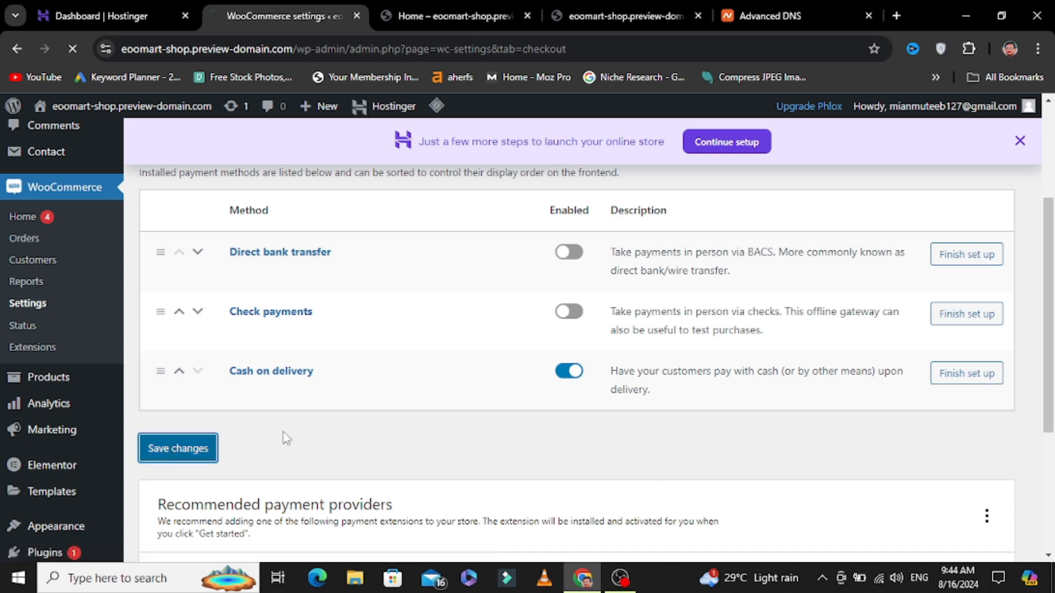
Review WooCommerce's Accounts & Privacy settings, including guest checkout, account creation, erasure requests and personal data retention
{"action": "mouse_move", "coordinate": [1051, 321]}
{"action": "left_mouse_down"}
{"action": "mouse_move", "coordinate": [1053, 438]}
{"action": "mouse_move", "coordinate": [1053, 311]}
{"action": "left_mouse_up"}
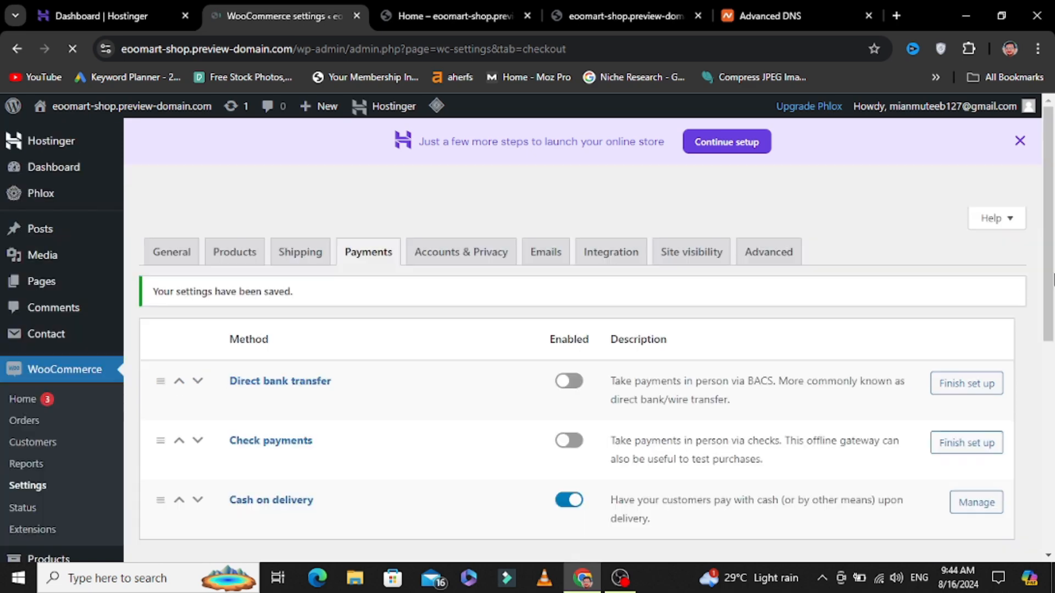
{"action": "left_click", "coordinate": [488, 250]}
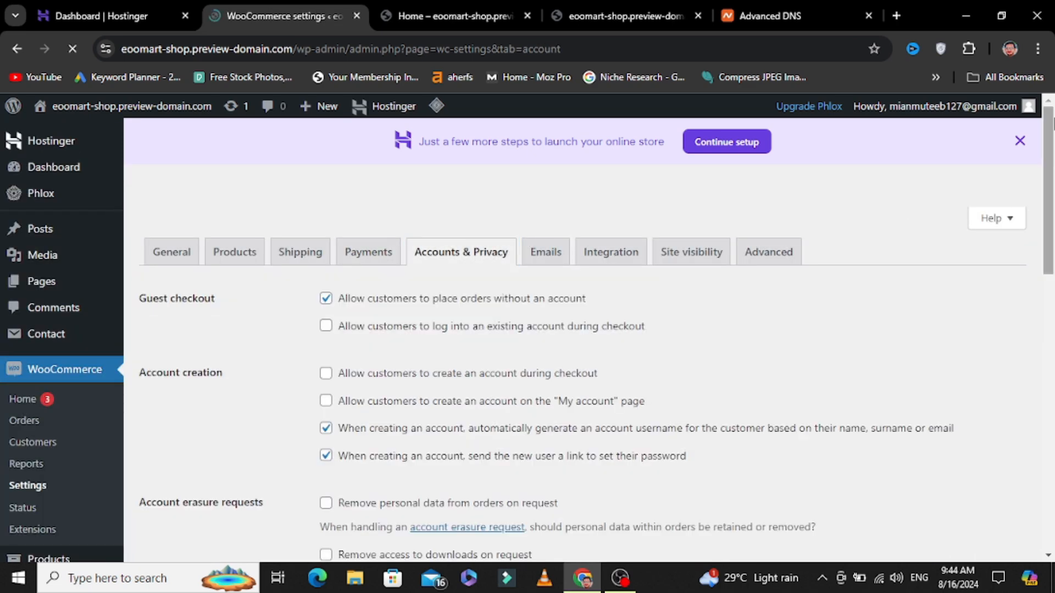
{"action": "left_click_drag", "start_coordinate": [1051, 141], "coordinate": [1052, 57]}
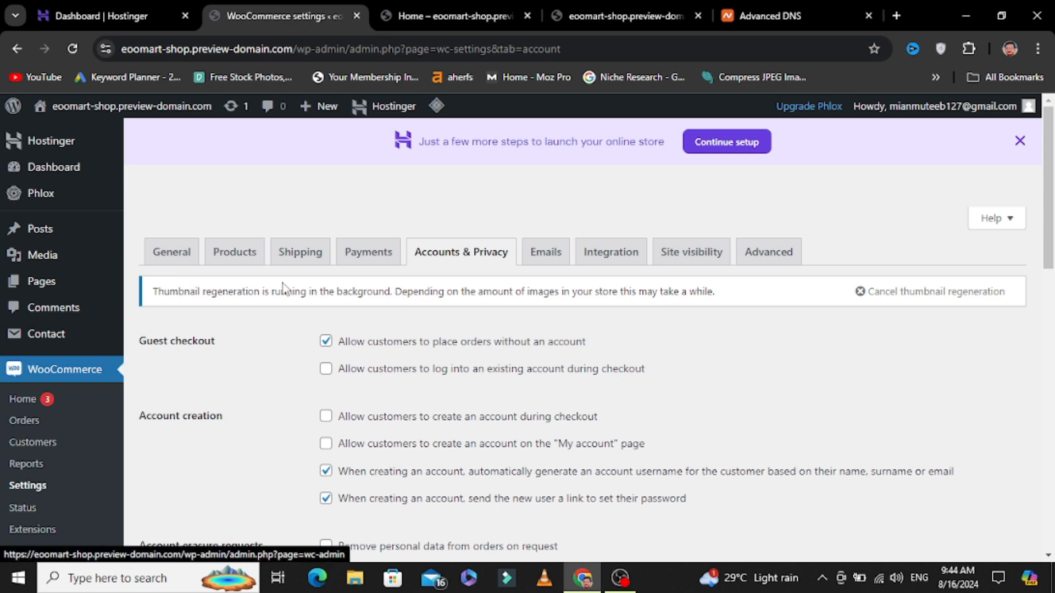
{"action": "mouse_move", "coordinate": [44, 232]}
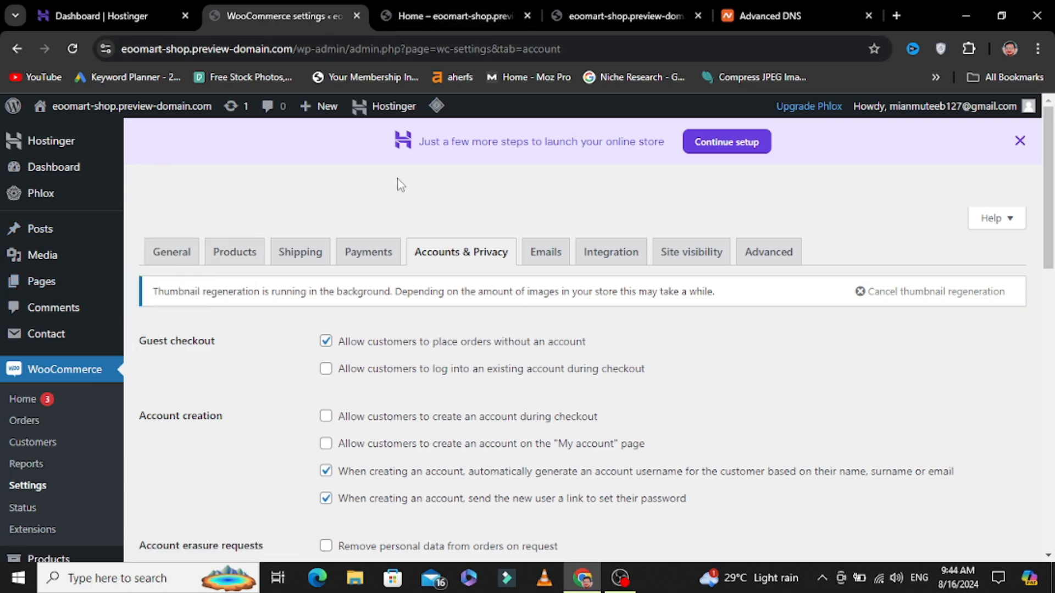
{"action": "scroll", "coordinate": [1051, 219], "scroll_direction": "down", "scroll_amount": 2}
{"action": "scroll", "coordinate": [1053, 219], "scroll_direction": "down", "scroll_amount": 10}
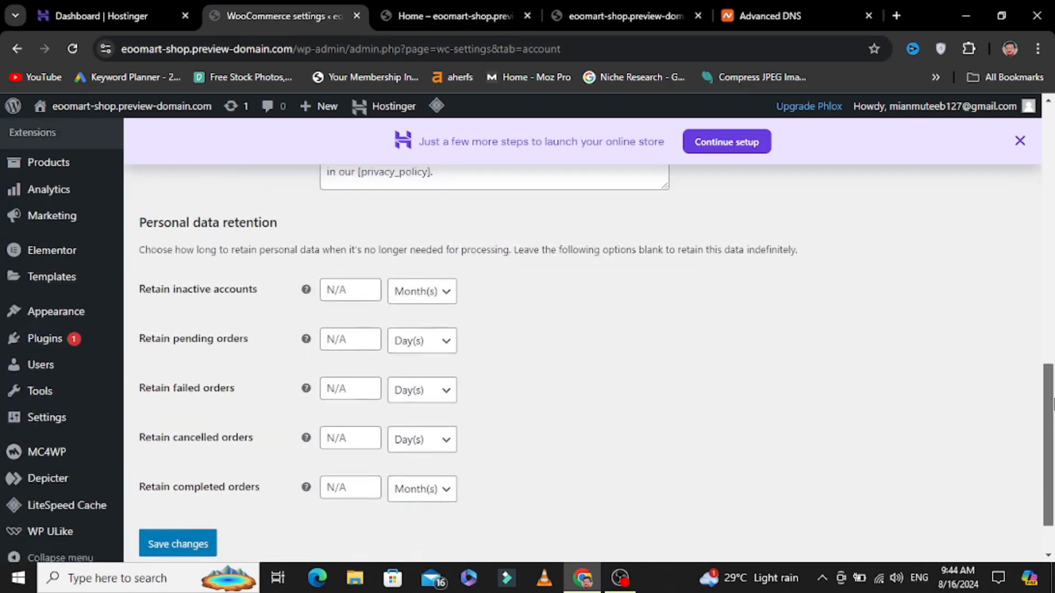
{"action": "scroll", "coordinate": [1053, 217], "scroll_direction": "up", "scroll_amount": 10}
{"action": "scroll", "coordinate": [1052, 215], "scroll_direction": "down", "scroll_amount": 2}
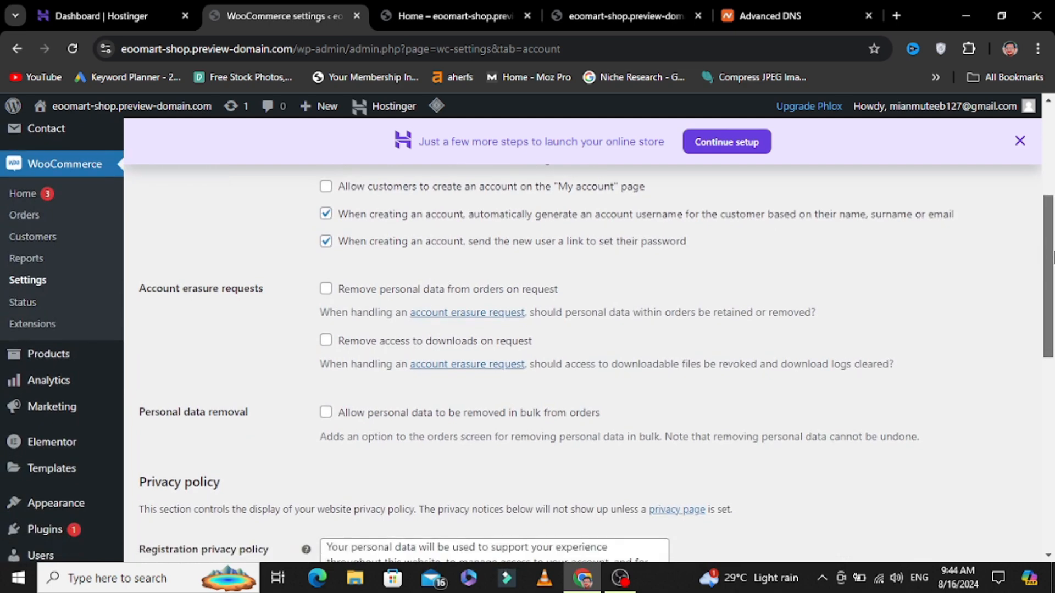
Open the list of all store products and look through the imported demo items
{"action": "mouse_move", "coordinate": [39, 404]}
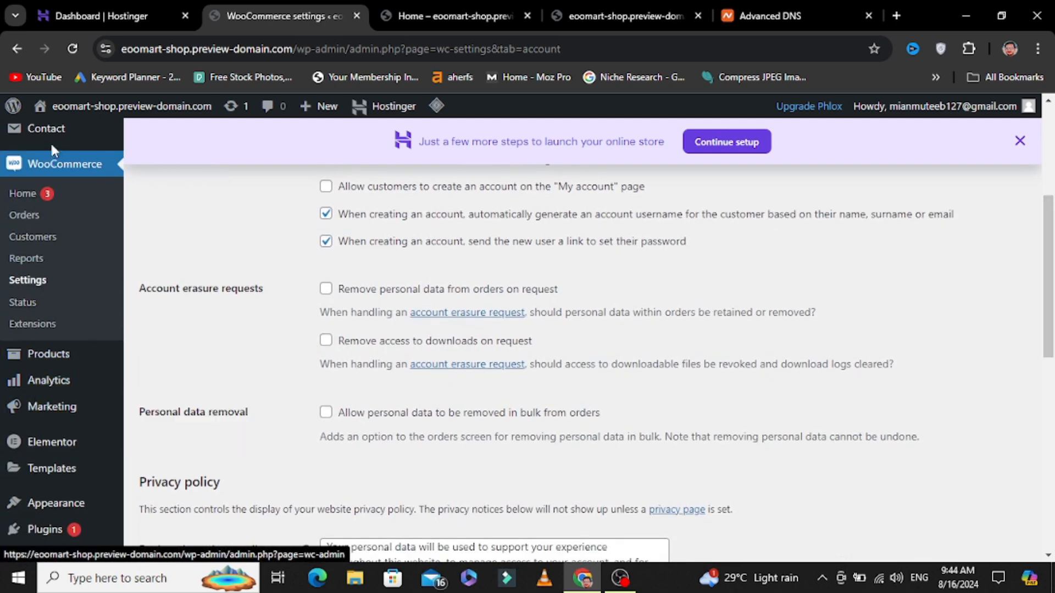
{"action": "left_click", "coordinate": [45, 361]}
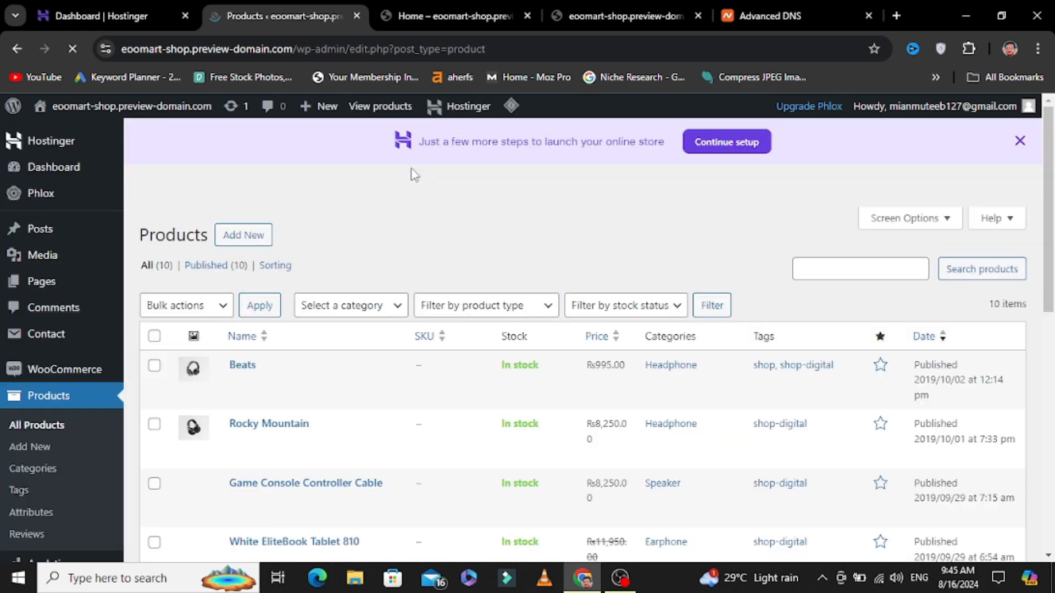
{"action": "scroll", "coordinate": [583, 340], "scroll_direction": "down", "scroll_amount": 4}
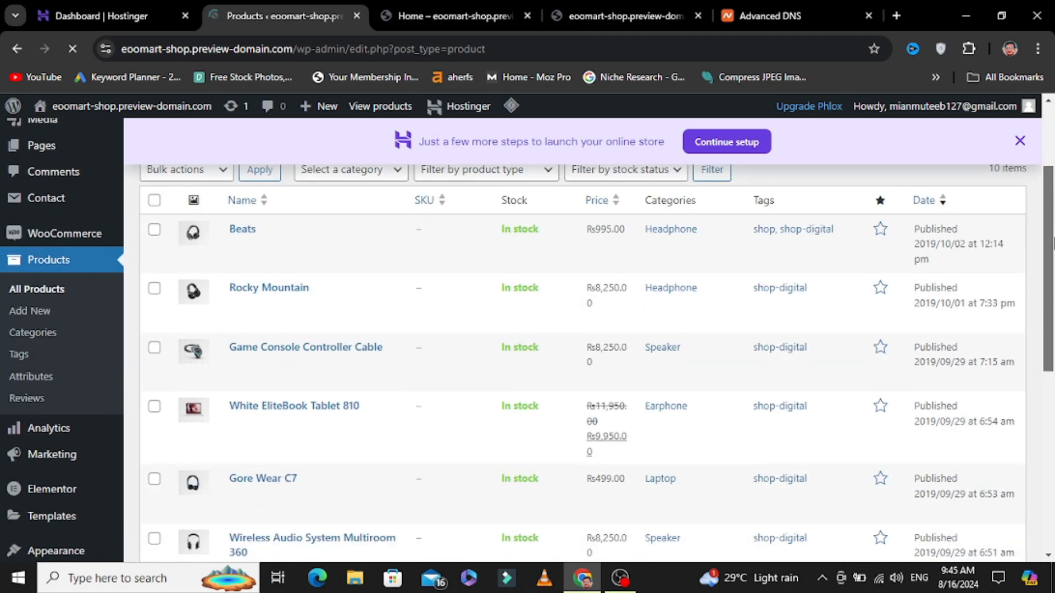
{"action": "scroll", "coordinate": [582, 341], "scroll_direction": "up", "scroll_amount": 3}
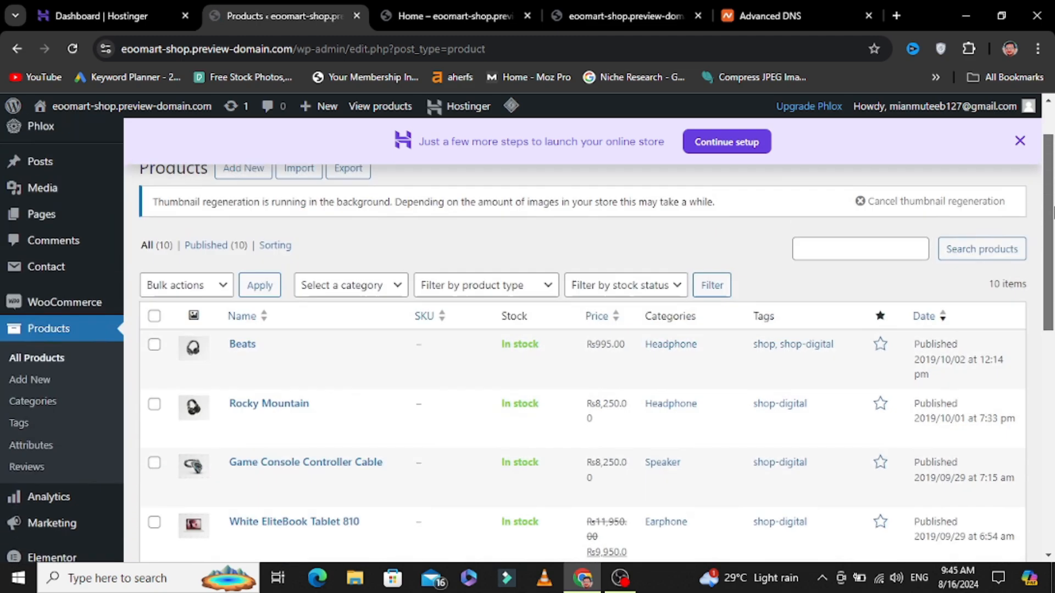
{"action": "scroll", "coordinate": [583, 340], "scroll_direction": "down", "scroll_amount": 2}
{"action": "scroll", "coordinate": [583, 340], "scroll_direction": "down", "scroll_amount": 8}
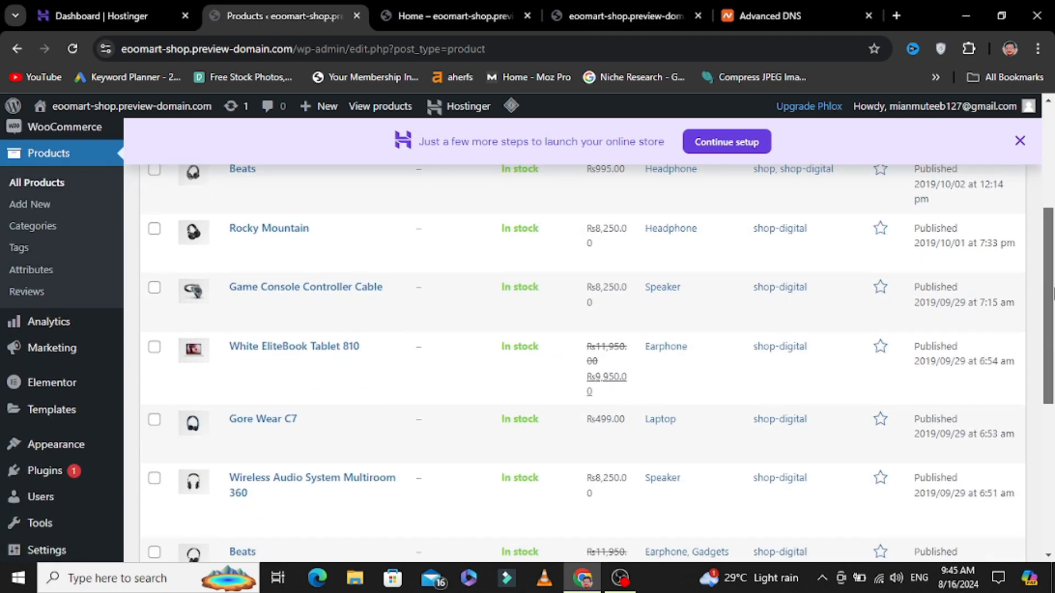
{"action": "scroll", "coordinate": [582, 341], "scroll_direction": "up", "scroll_amount": 4}
{"action": "scroll", "coordinate": [582, 341], "scroll_direction": "up", "scroll_amount": 7}
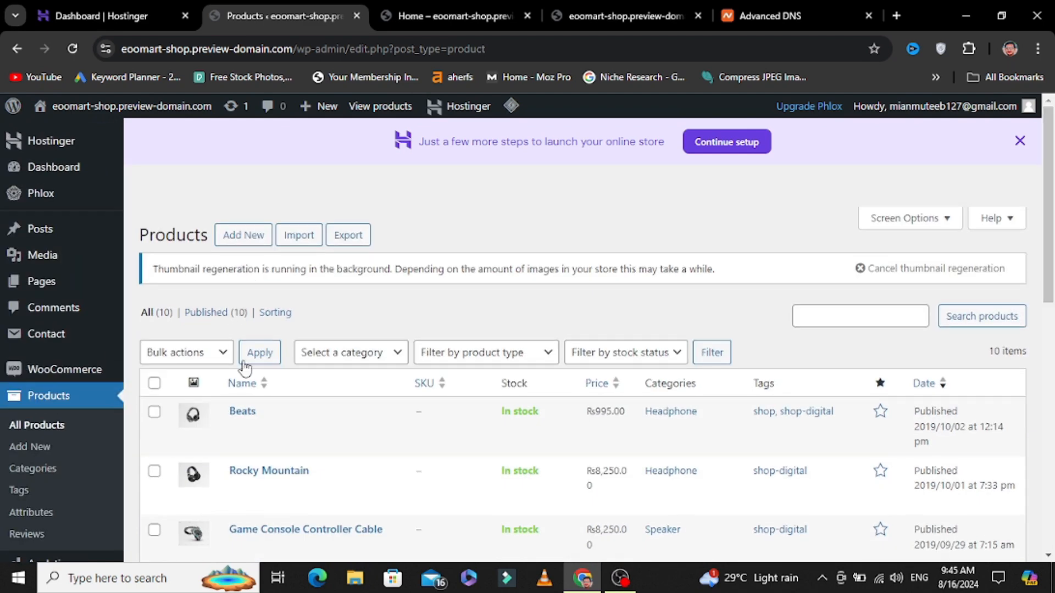
Start a new product and enter "Portable vaccum Ckeaner" as its name
{"action": "left_click", "coordinate": [254, 239]}
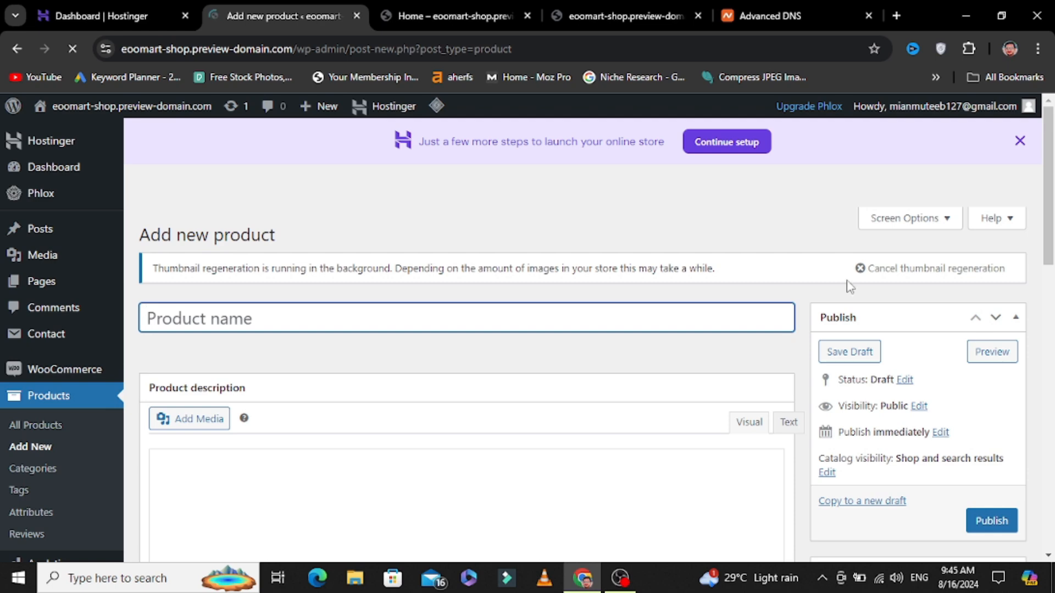
{"action": "scroll", "coordinate": [464, 289], "scroll_direction": "down", "scroll_amount": 1}
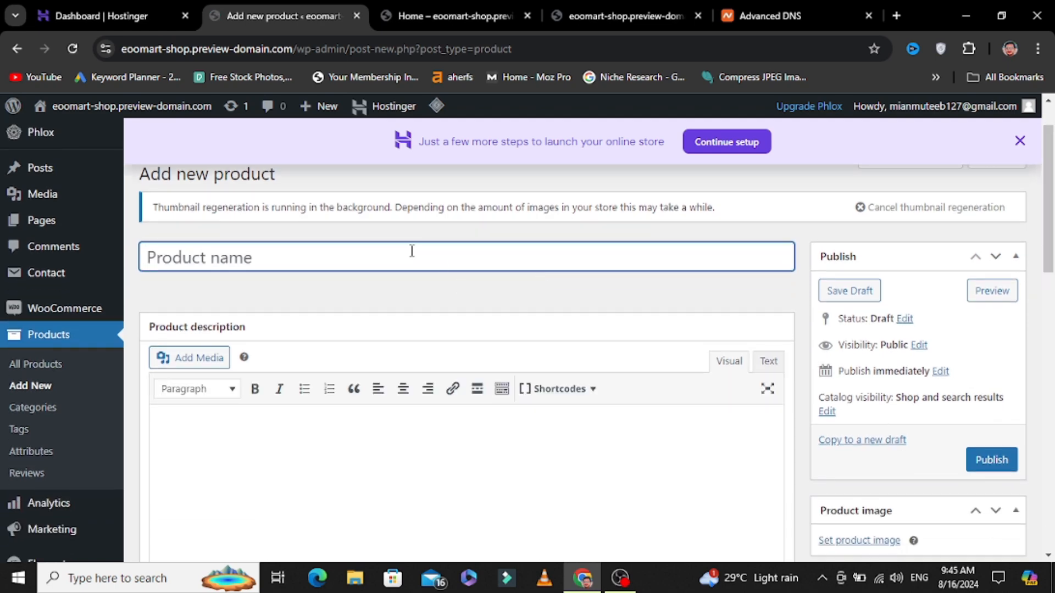
{"action": "type", "text": "Porta"}
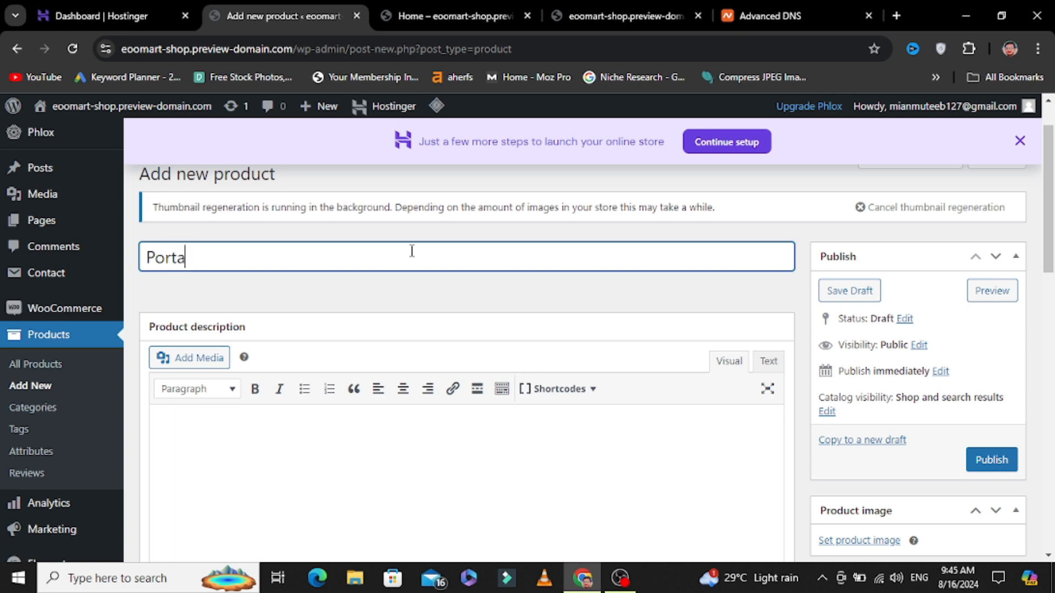
{"action": "type", "text": "ble vaccum "}
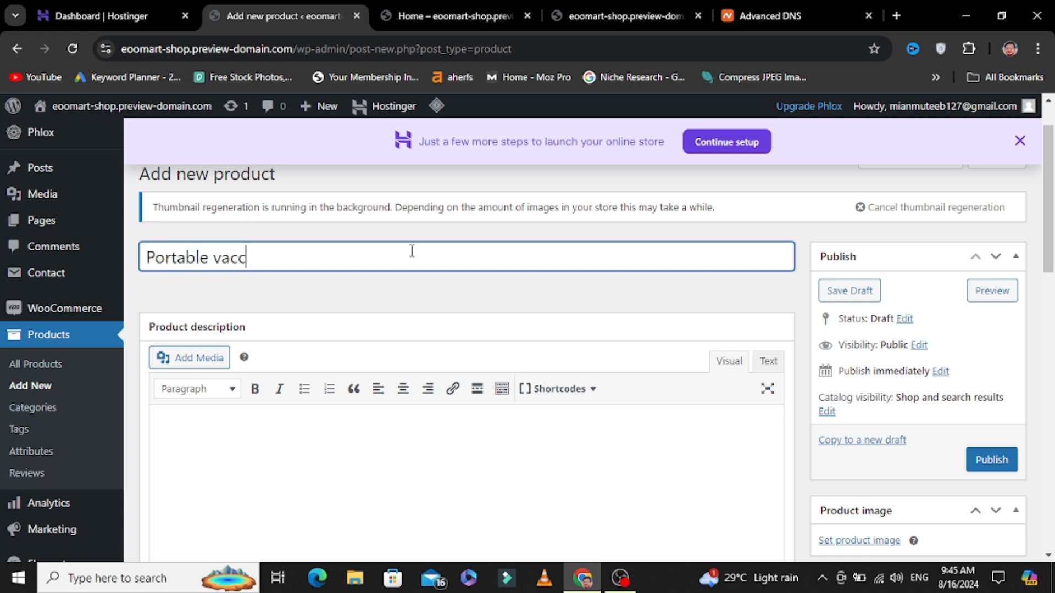
{"action": "type", "text": "Ckeaner"}
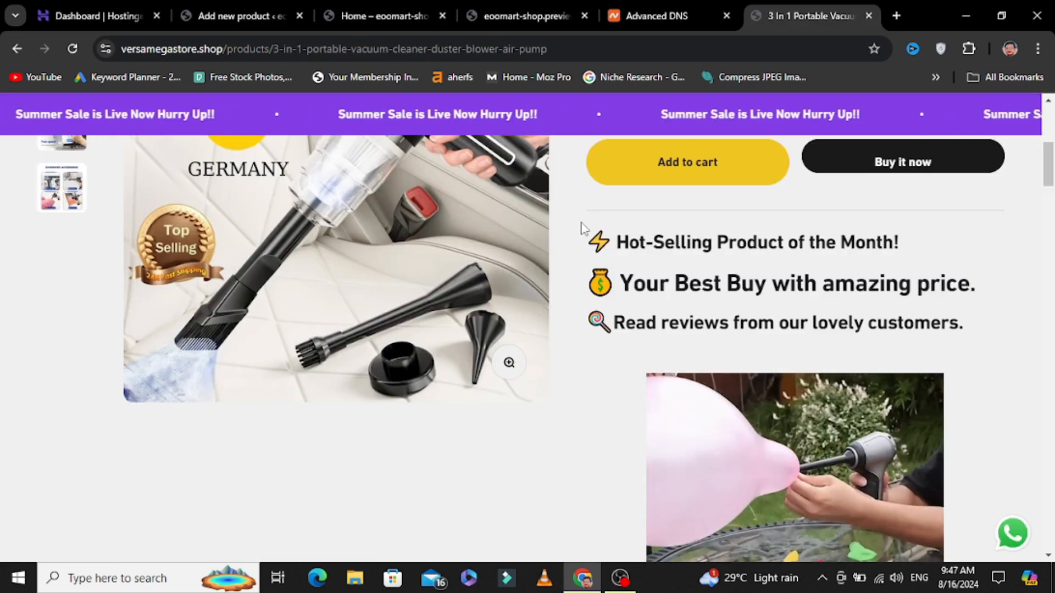
Copy the three promotional lines, from "Hot-Selling Product of the Month!" to "Read reviews from our lovely customers.", from the versamegastore.shop product page into the product description
{"action": "left_click_drag", "start_coordinate": [588, 223], "coordinate": [1004, 328]}
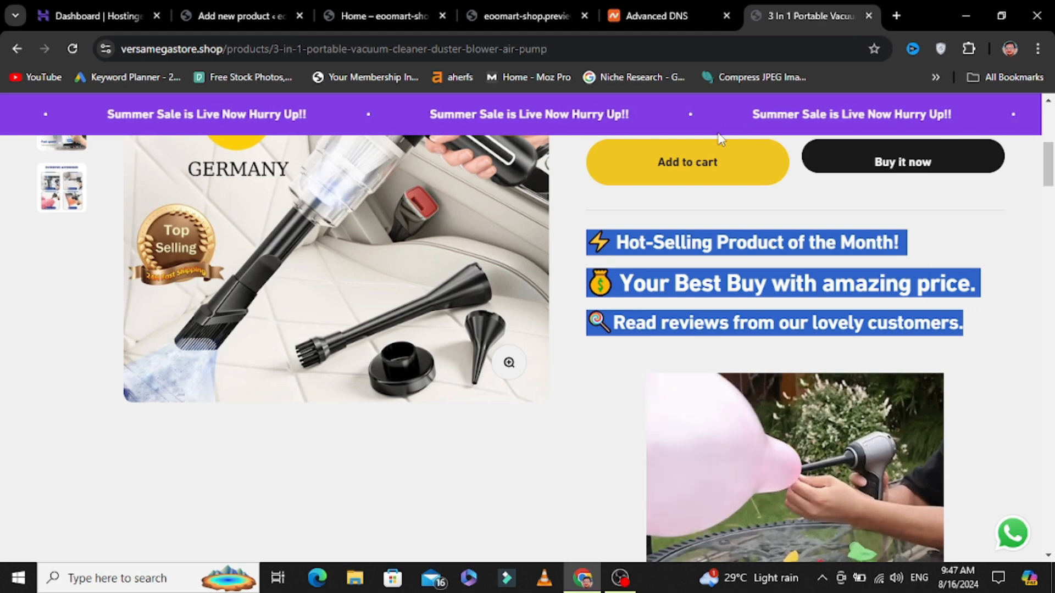
{"action": "left_click", "coordinate": [204, 17]}
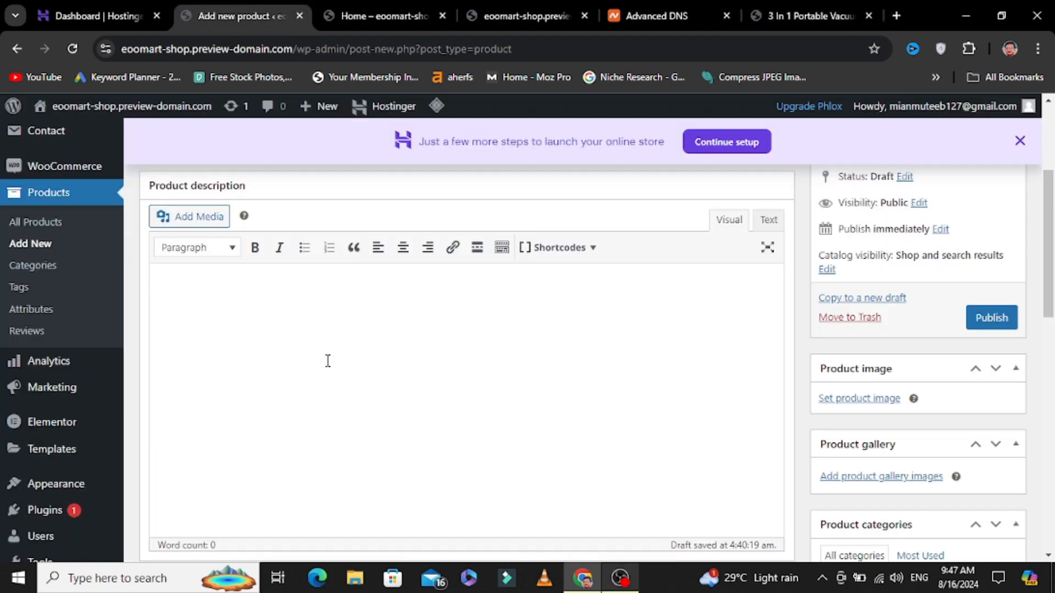
{"action": "type", "text": "⚡ Hot-Selling Product of the Month! 💰 Your Best Buy with amazing price. 📍Read reviews from our lovely customers."}
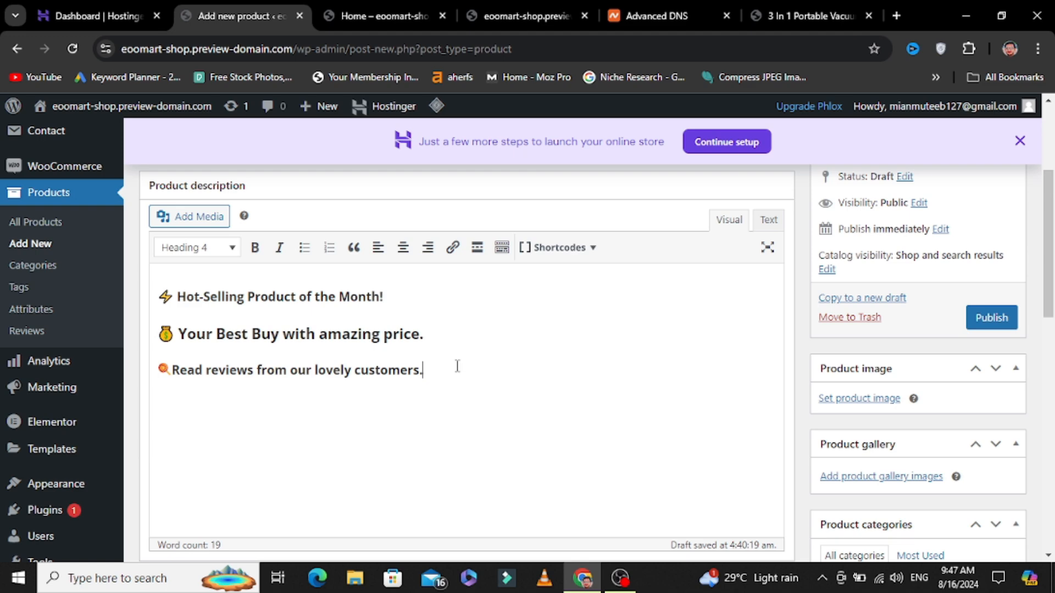
Upload the green vacuum cleaner image from the Desktop's Store Data folder and insert it below the promotional lines in the product description
{"action": "key", "text": "Return"}
{"action": "left_click", "coordinate": [175, 220]}
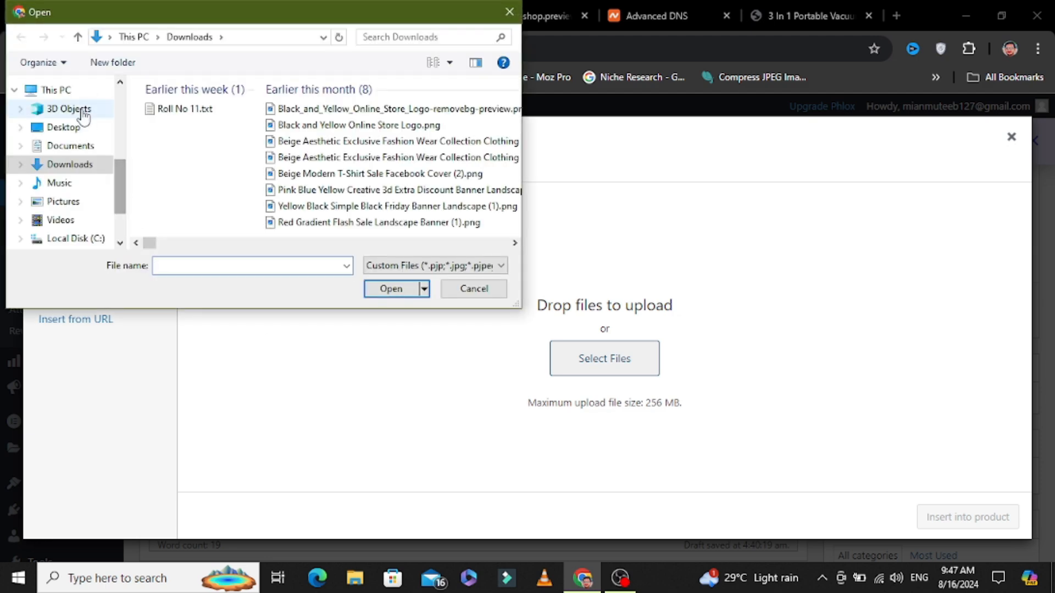
{"action": "left_click", "coordinate": [59, 130]}
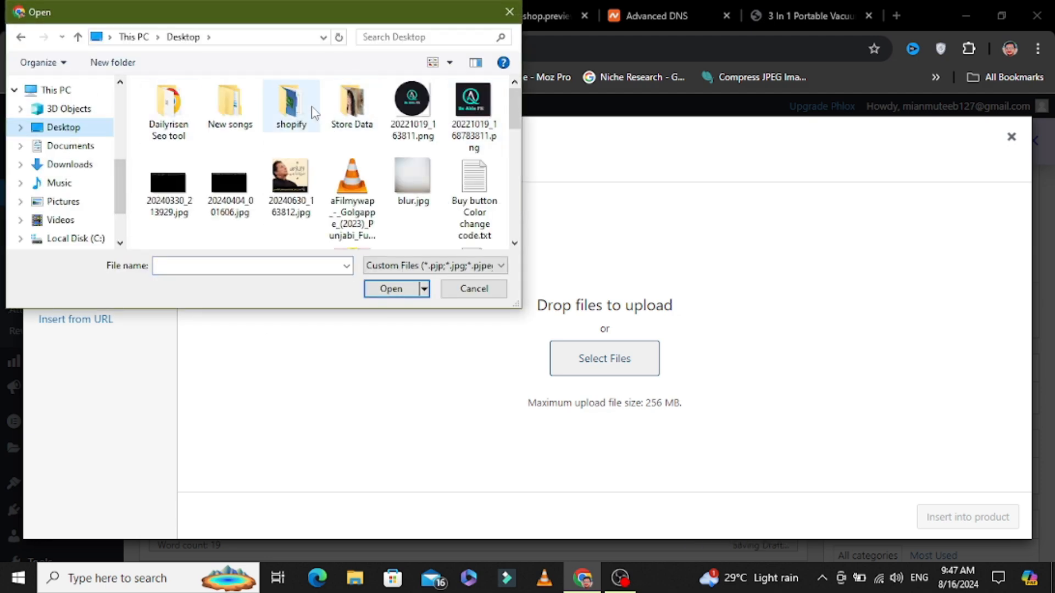
{"action": "left_click", "coordinate": [357, 108]}
{"action": "double_click", "coordinate": [357, 109]}
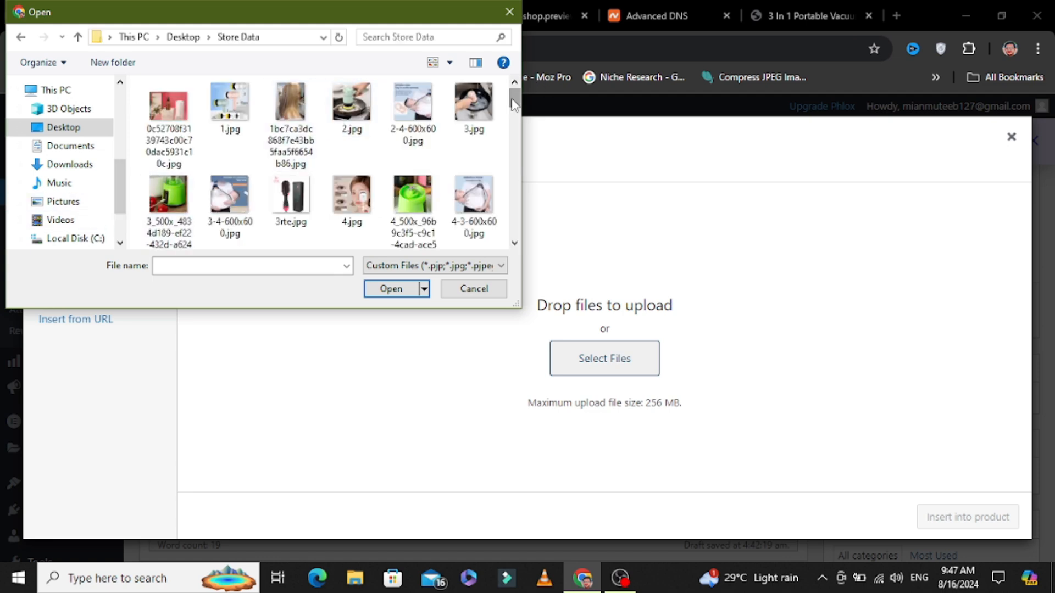
{"action": "scroll", "coordinate": [463, 99], "scroll_direction": "down", "scroll_amount": 2}
{"action": "key", "text": "Escape"}
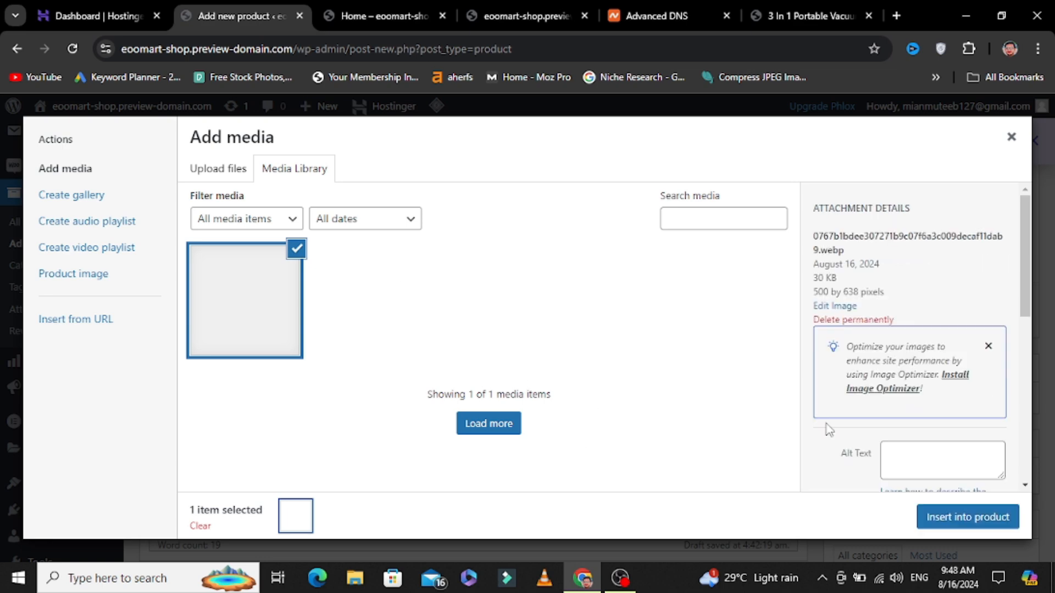
{"action": "left_click", "coordinate": [958, 518]}
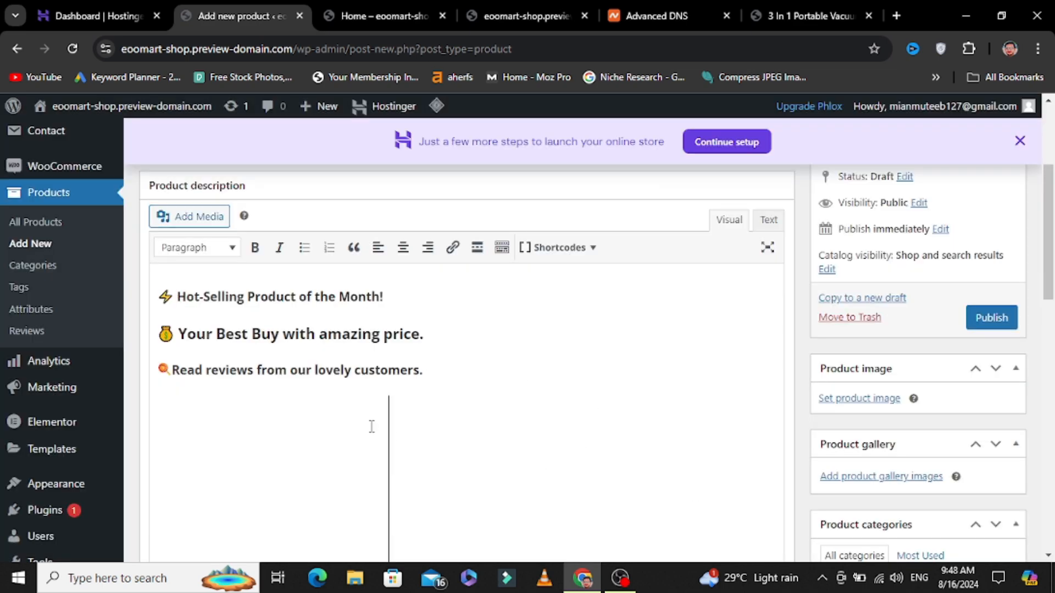
{"action": "left_click_drag", "start_coordinate": [1052, 236], "coordinate": [1052, 292]}
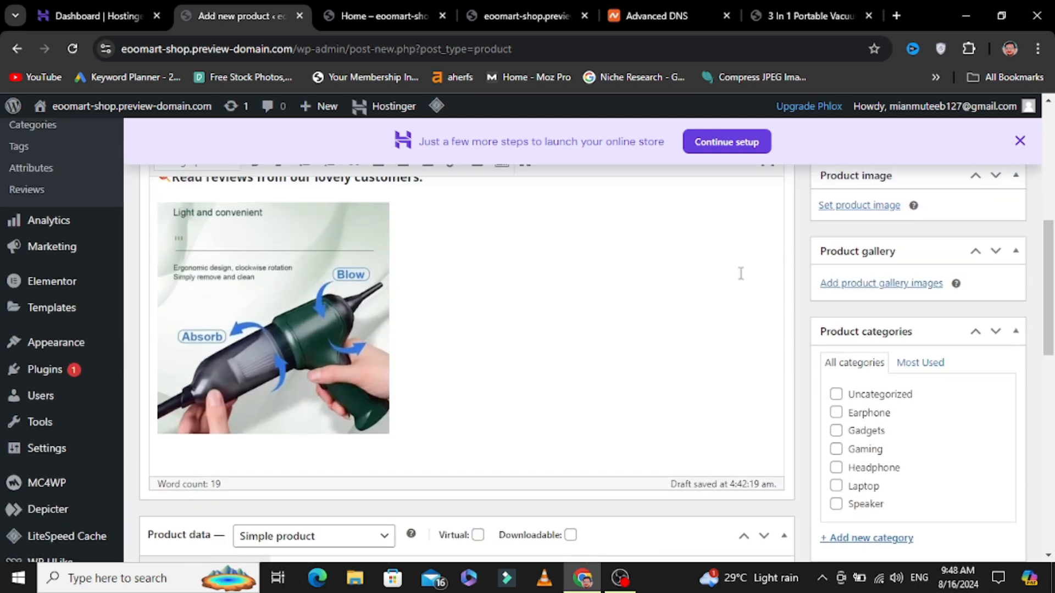
{"action": "key", "text": "Return"}
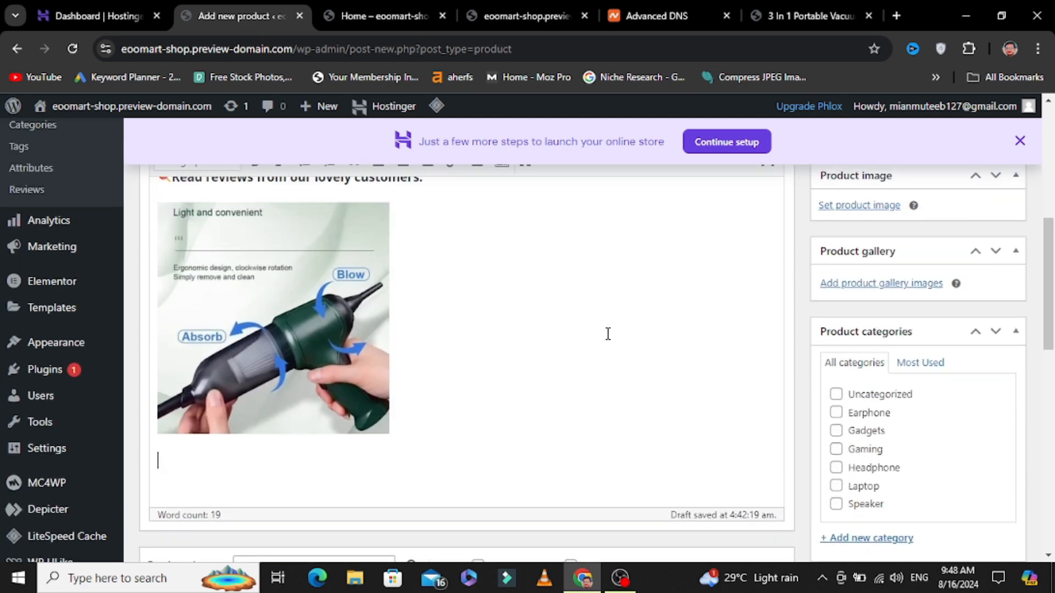
Set the product's regular price to Rs 1999 and its sale price to Rs 1599
{"action": "left_click_drag", "start_coordinate": [1052, 257], "coordinate": [1052, 407]}
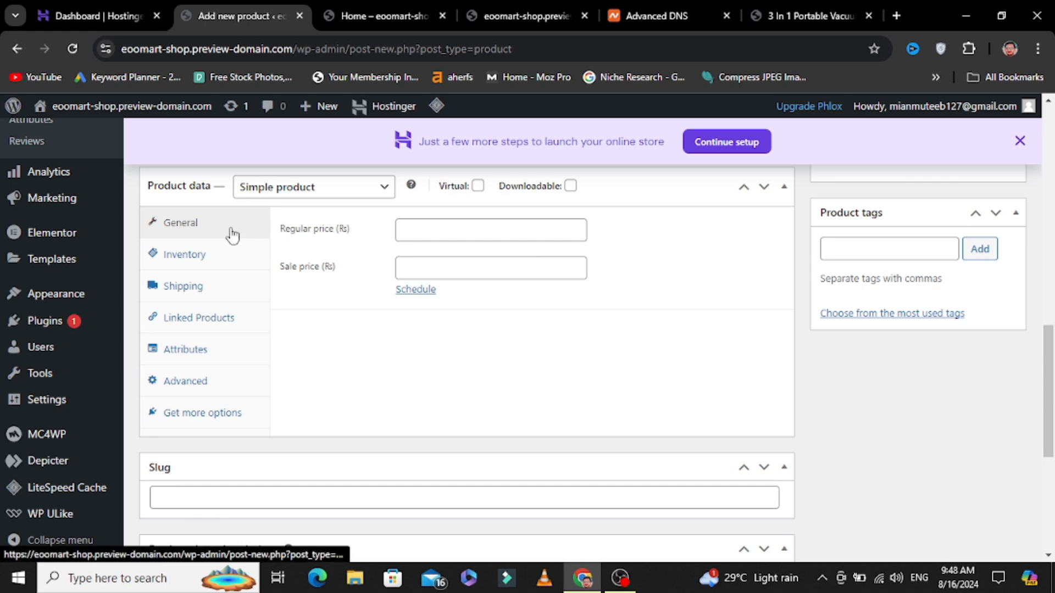
{"action": "left_click", "coordinate": [477, 231]}
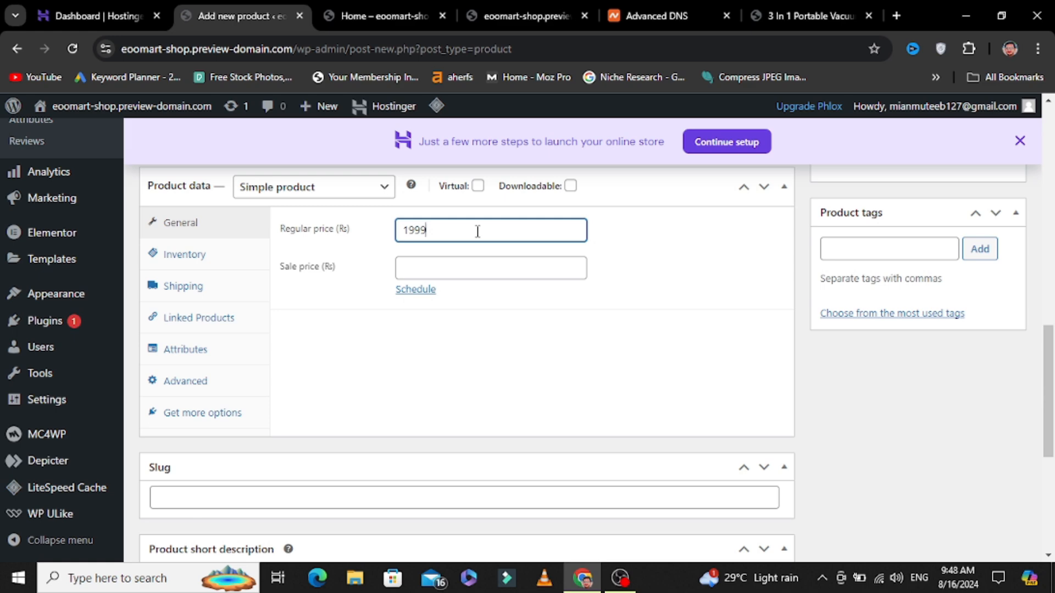
{"action": "left_click", "coordinate": [462, 272]}
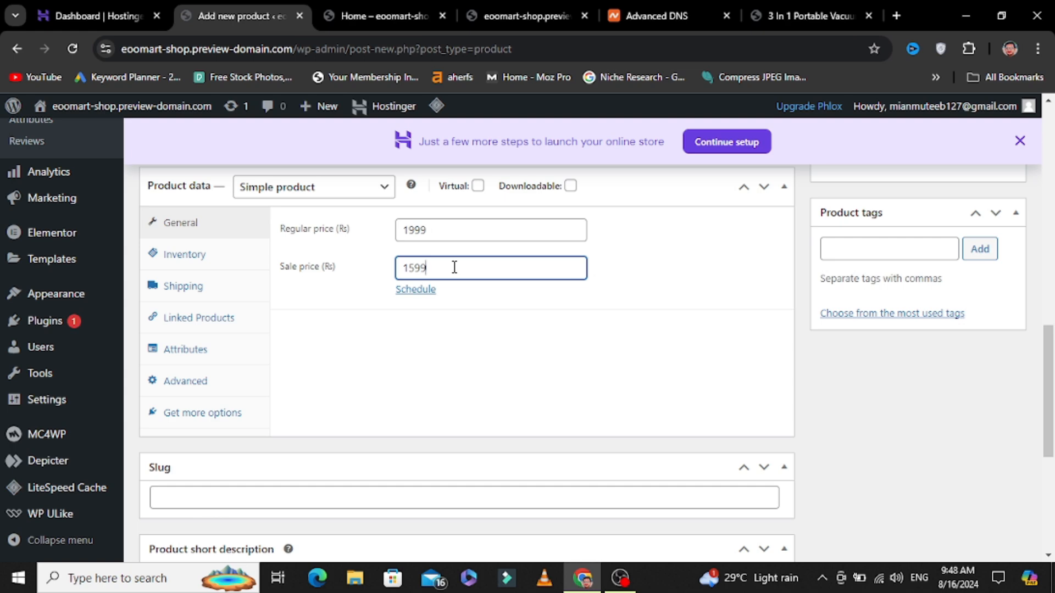
{"action": "left_click_drag", "start_coordinate": [443, 233], "coordinate": [406, 233]}
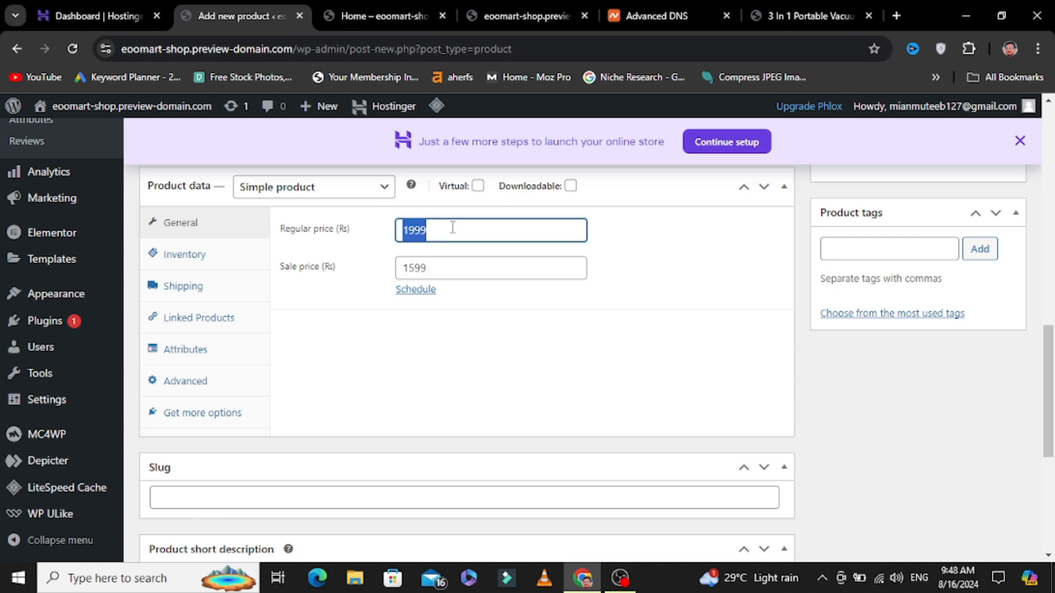
{"action": "left_click", "coordinate": [458, 268]}
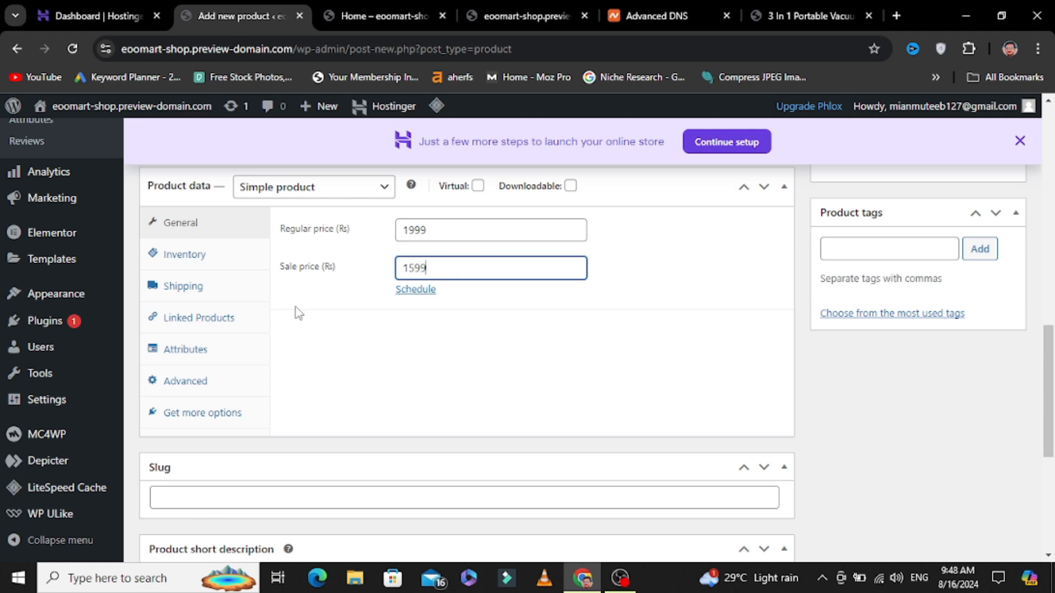
{"action": "left_click", "coordinate": [197, 261]}
{"action": "left_click", "coordinate": [451, 231]}
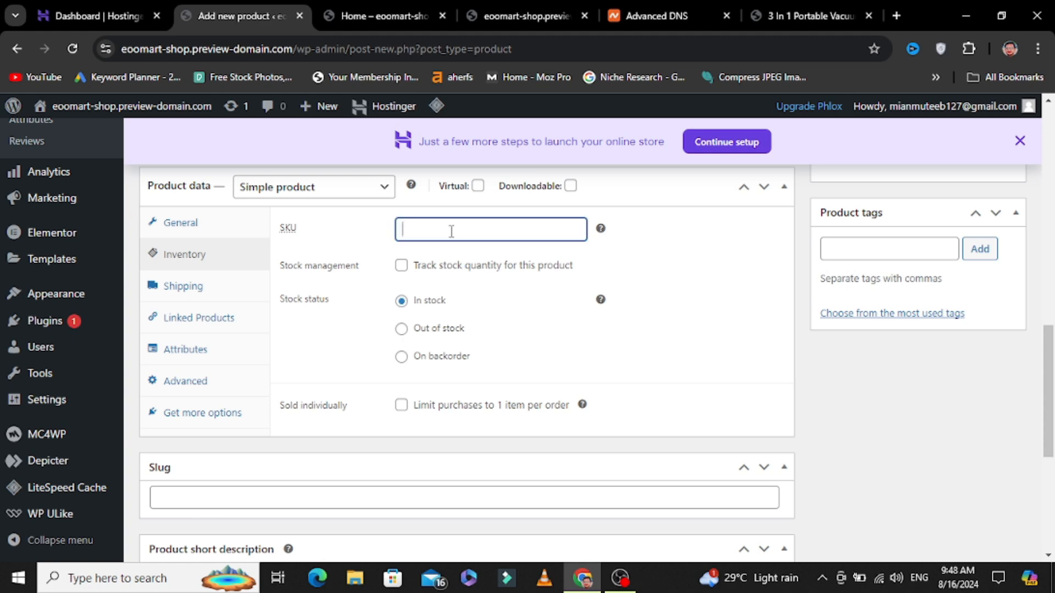
{"action": "type", "text": "987967857654"}
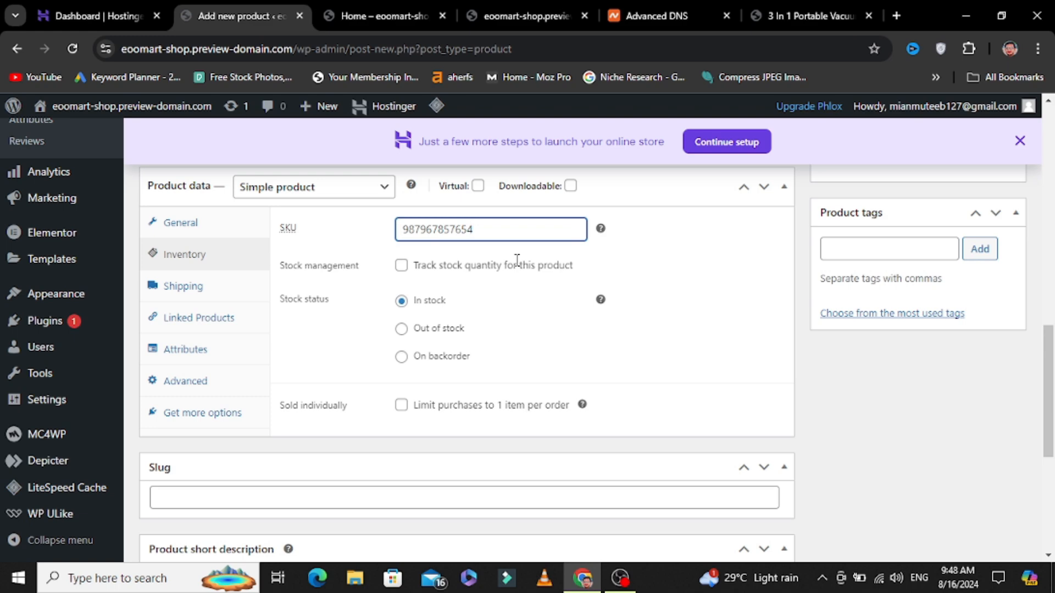
{"action": "key", "text": "BackSpace"}
{"action": "key", "text": "BackSpace"}
{"action": "key", "text": "BackSpace"}
{"action": "key", "text": "BackSpace"}
{"action": "key", "text": "BackSpace"}
{"action": "key", "text": "BackSpace"}
{"action": "key", "text": "BackSpace"}
{"action": "key", "text": "BackSpace"}
{"action": "key", "text": "BackSpace"}
{"action": "key", "text": "BackSpace"}
{"action": "key", "text": "BackSpace"}
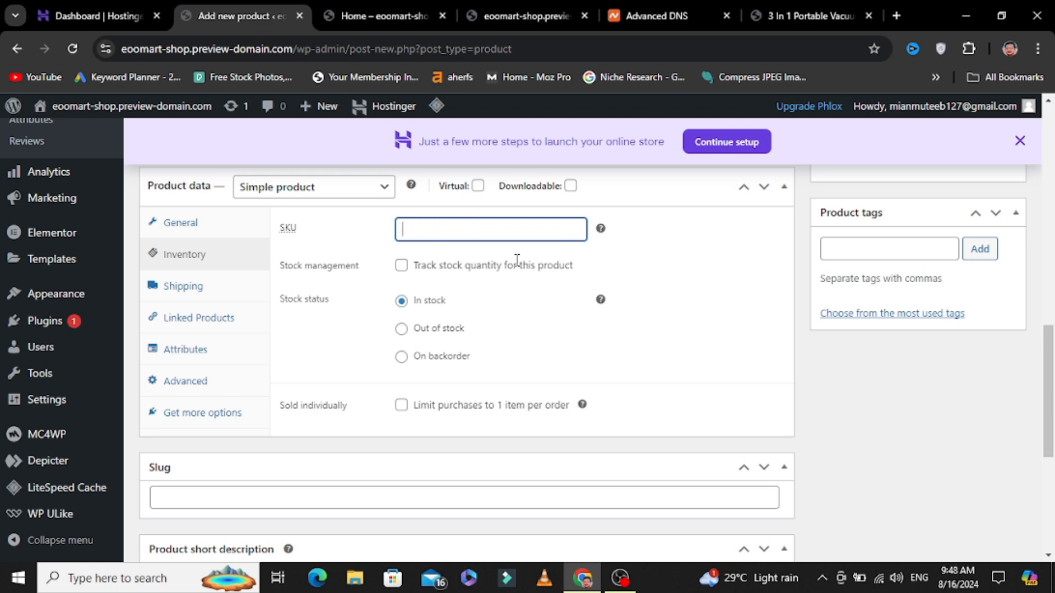
Look through the product's weight, dimensions and shipping class fields and the short description area
{"action": "left_click", "coordinate": [208, 292]}
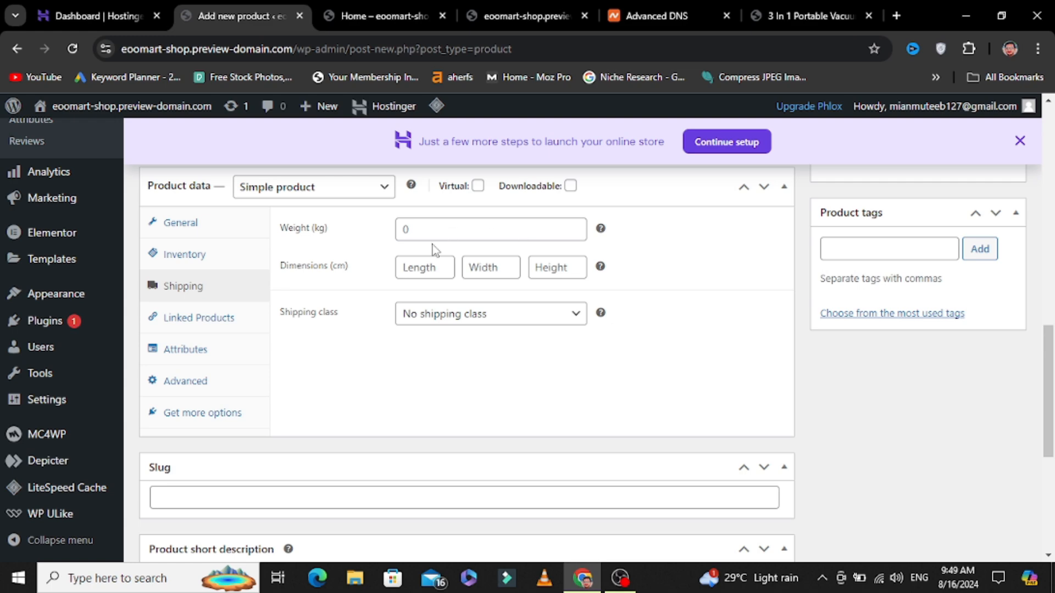
{"action": "left_click", "coordinate": [477, 225]}
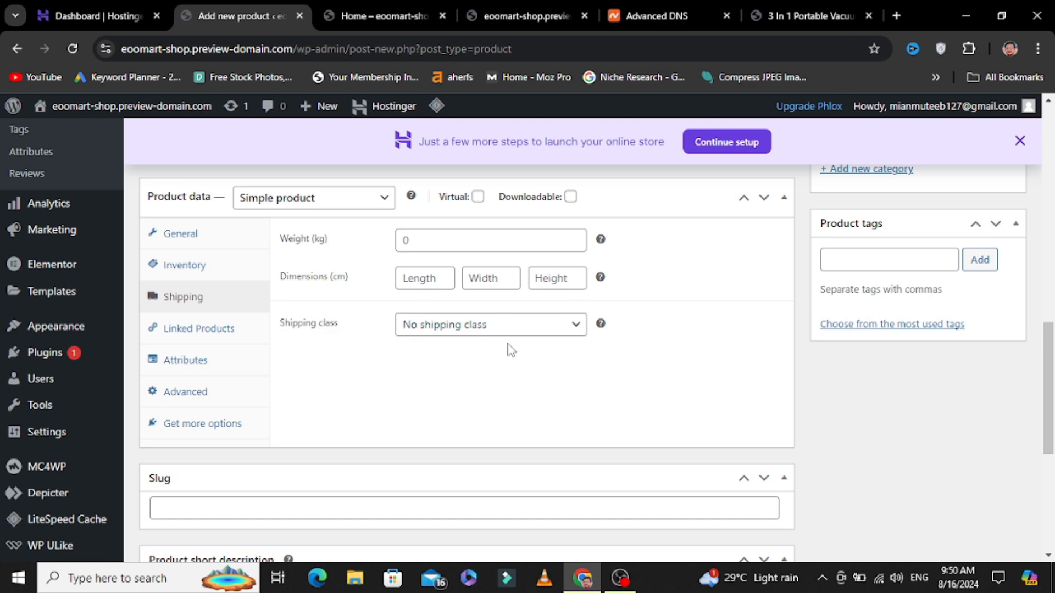
{"action": "left_click_drag", "start_coordinate": [1049, 350], "coordinate": [1052, 448]}
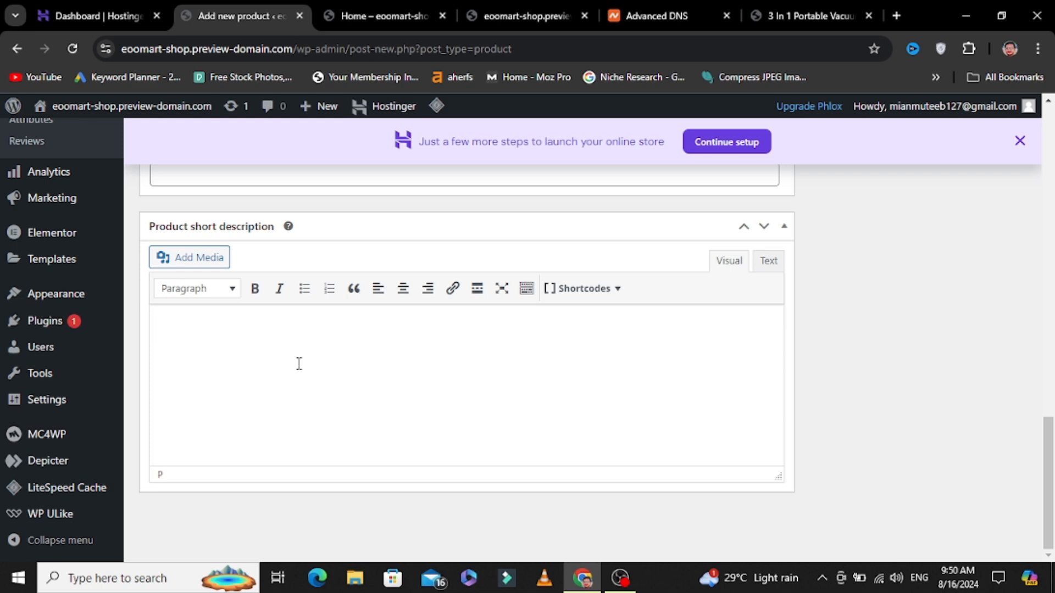
Close the outdated store preview tab and open the Game Console Controller Cable product from the store's home page
{"action": "left_click", "coordinate": [491, 12]}
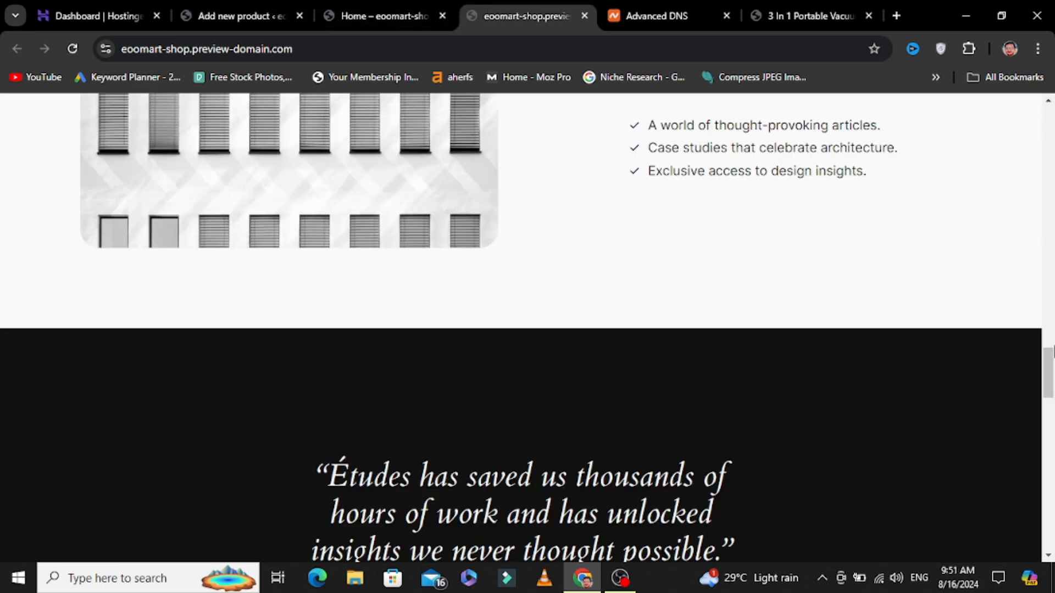
{"action": "left_click_drag", "start_coordinate": [1054, 351], "coordinate": [1051, 108]}
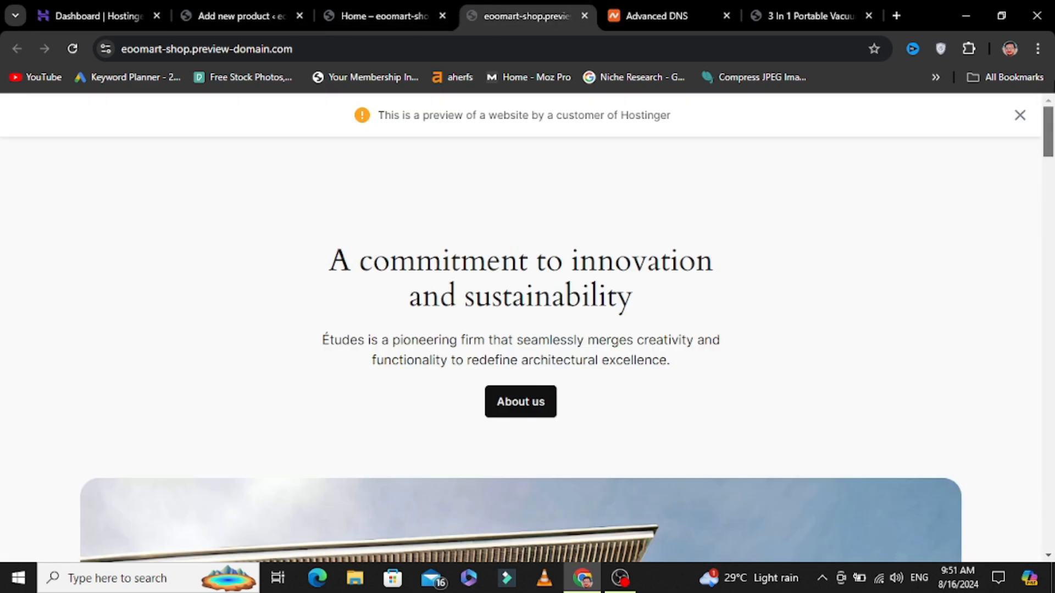
{"action": "left_click", "coordinate": [584, 15]}
{"action": "left_click", "coordinate": [355, 7]}
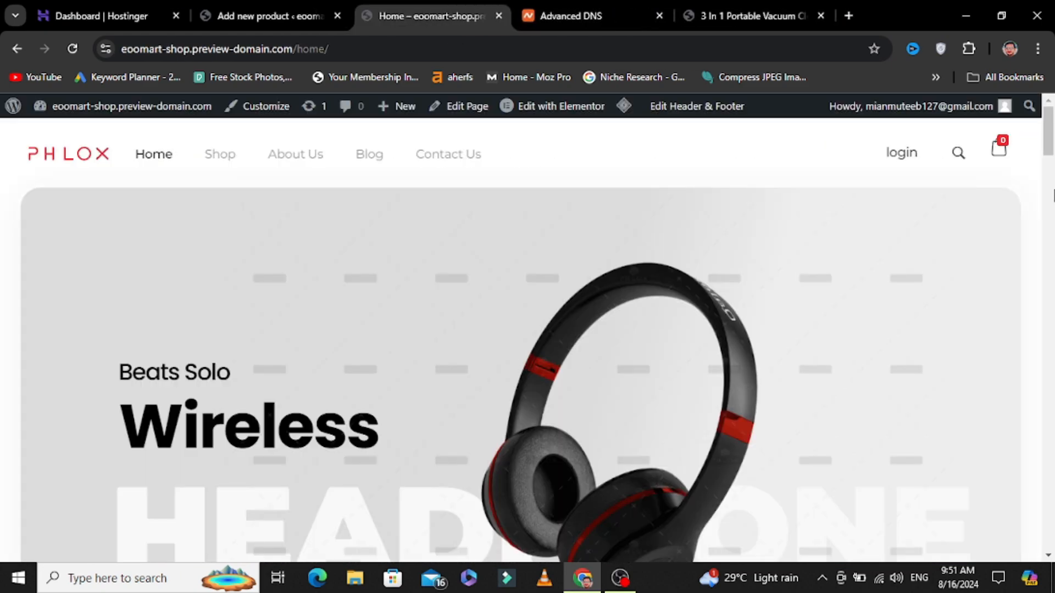
{"action": "left_click_drag", "start_coordinate": [1052, 134], "coordinate": [1054, 337]}
{"action": "left_click", "coordinate": [681, 321]}
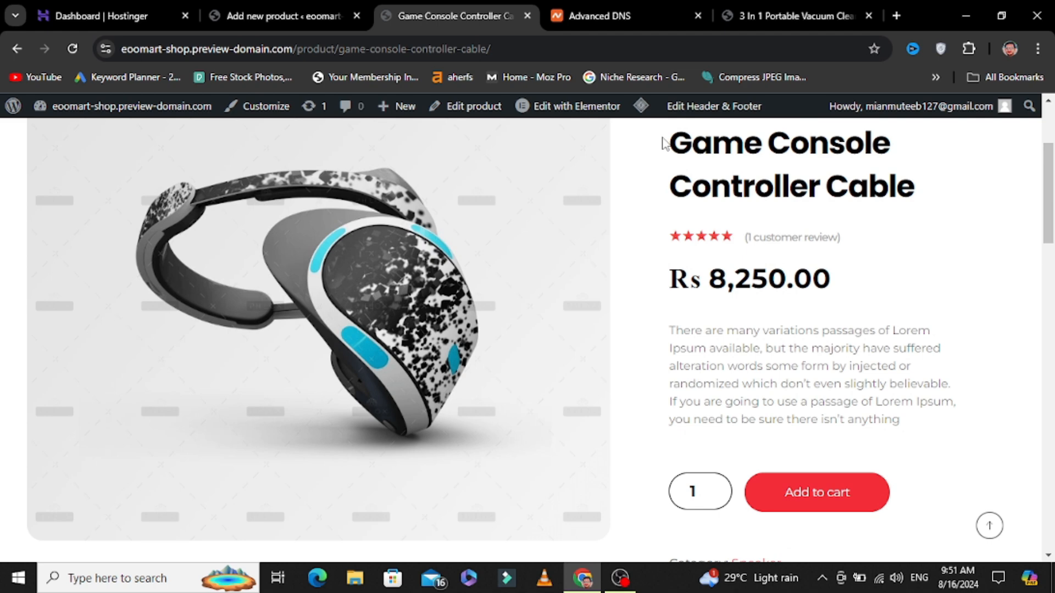
Examine where the title, price, short description and full description appear on the Game Console Controller Cable product page
{"action": "left_click_drag", "start_coordinate": [662, 144], "coordinate": [888, 184]}
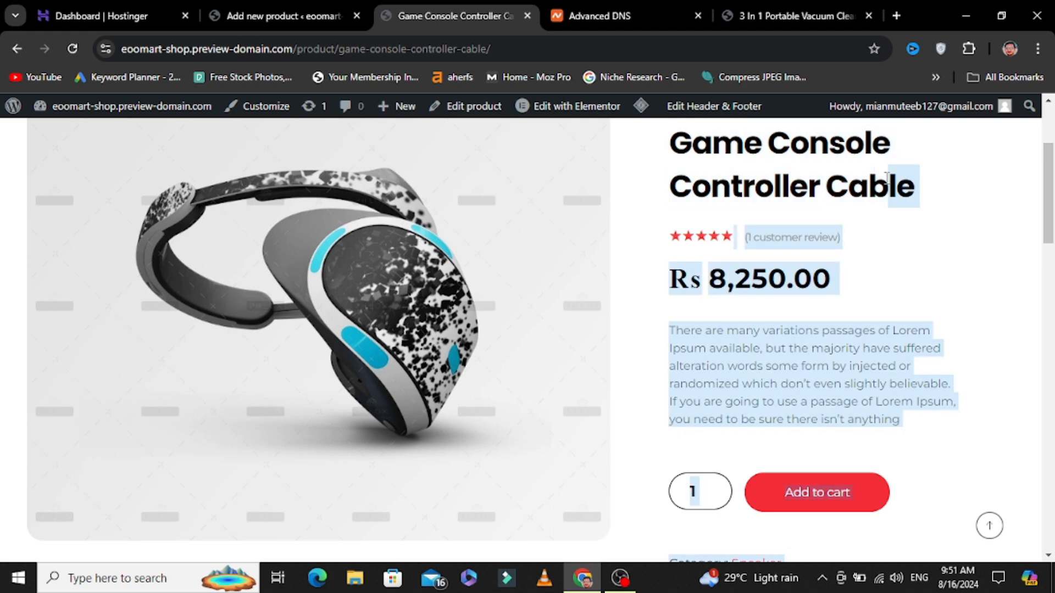
{"action": "left_click", "coordinate": [903, 257]}
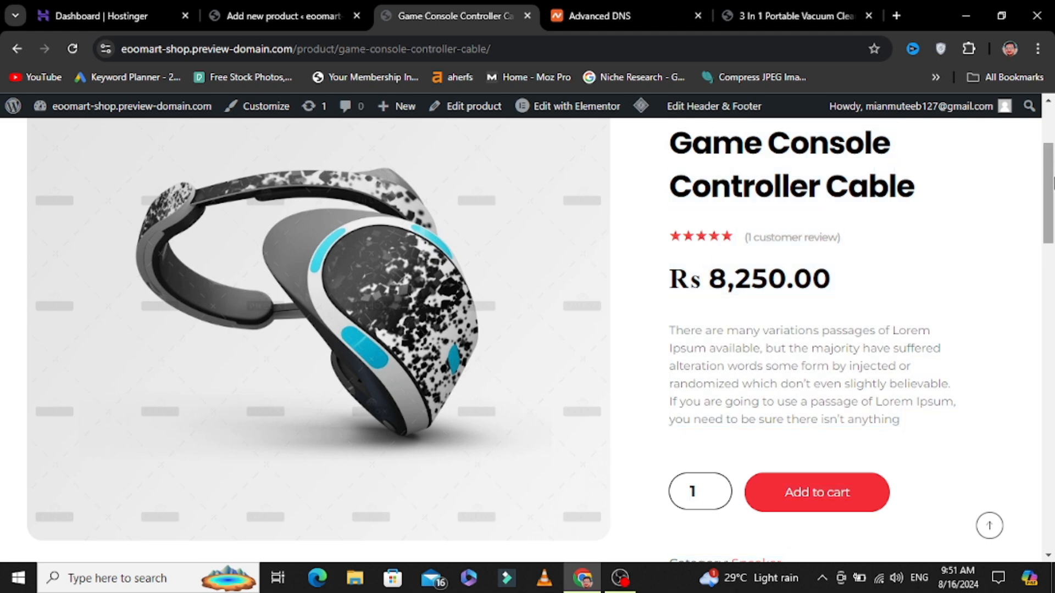
{"action": "scroll", "coordinate": [659, 246], "scroll_direction": "down", "scroll_amount": 2}
{"action": "left_click_drag", "start_coordinate": [649, 230], "coordinate": [904, 326]}
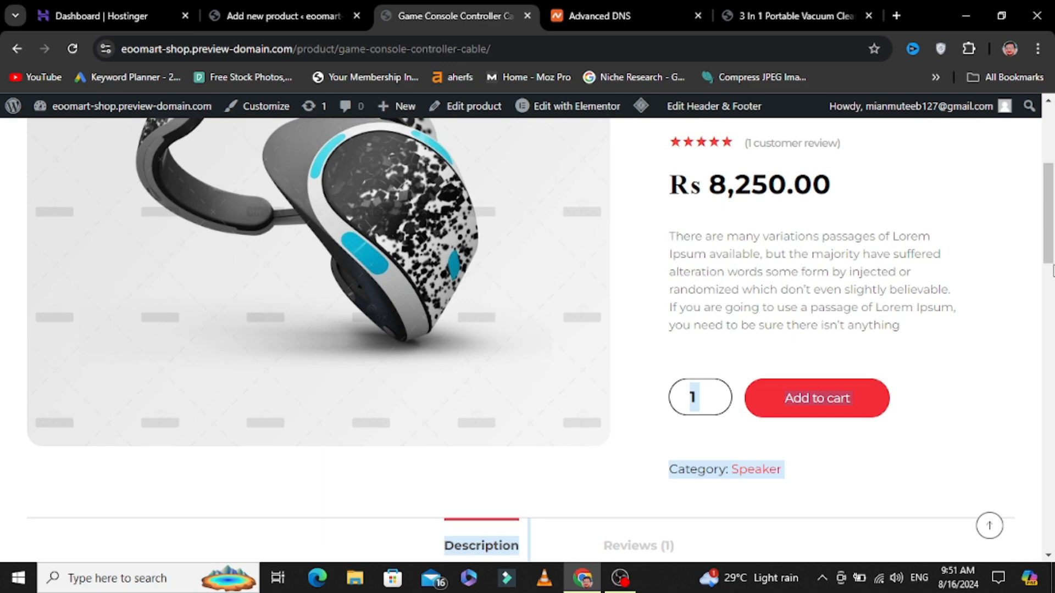
{"action": "left_click_drag", "start_coordinate": [1052, 252], "coordinate": [989, 285]}
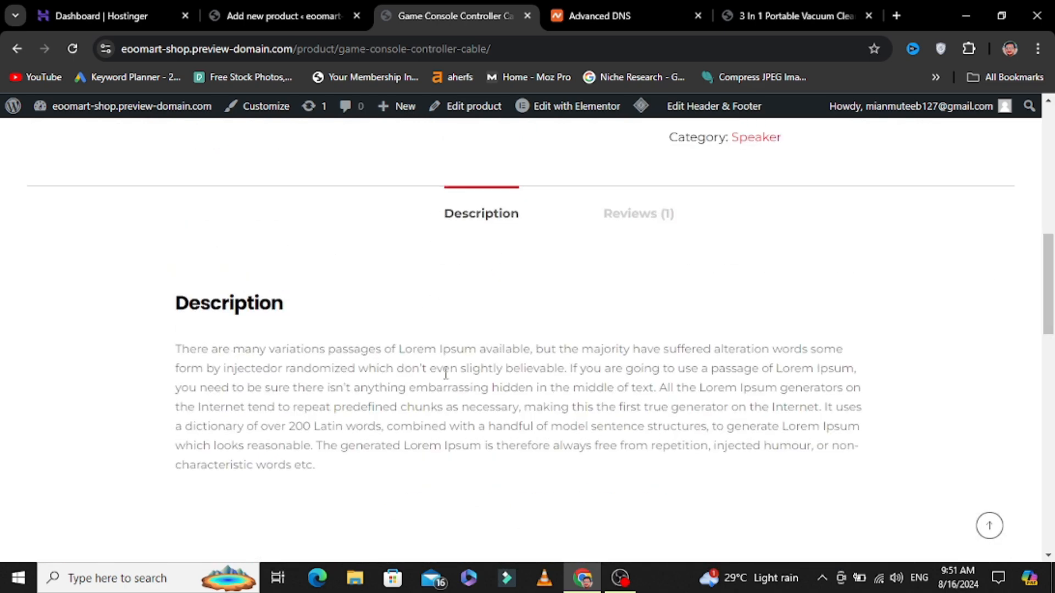
{"action": "left_click_drag", "start_coordinate": [1052, 312], "coordinate": [1052, 231]}
Copy the demo product's short paragraph, from "There are many variations" to "there isn't anything", into the new product's short description
{"action": "left_click_drag", "start_coordinate": [673, 293], "coordinate": [911, 399]}
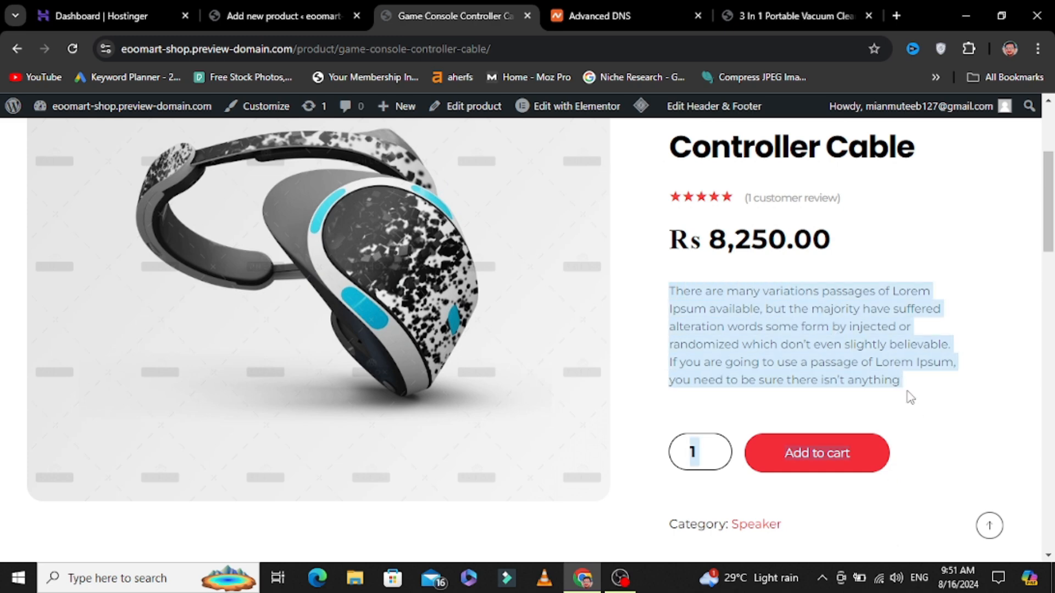
{"action": "left_click", "coordinate": [313, 3]}
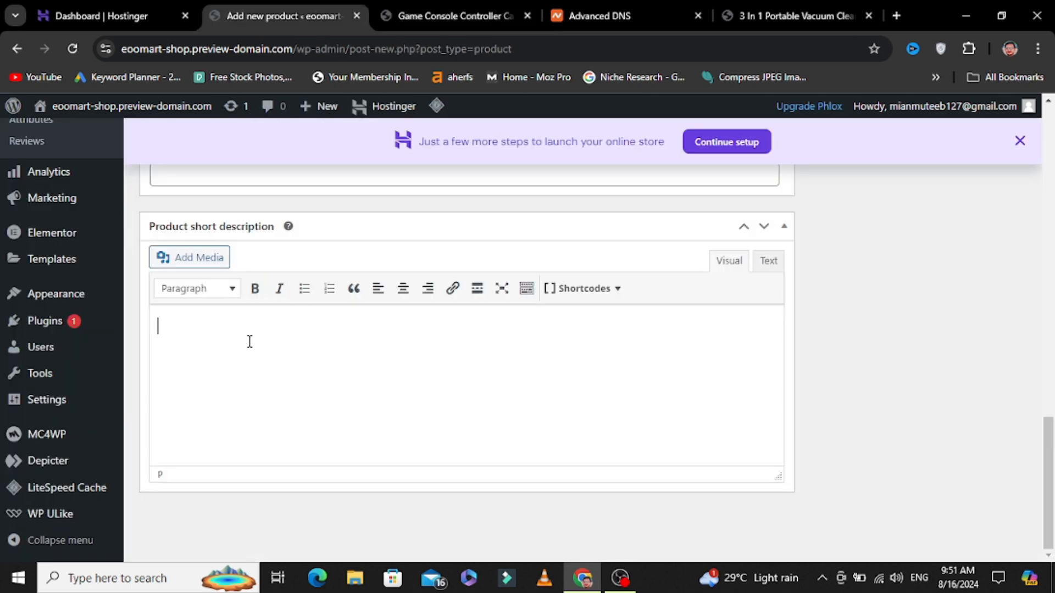
{"action": "key", "text": "ctrl+v"}
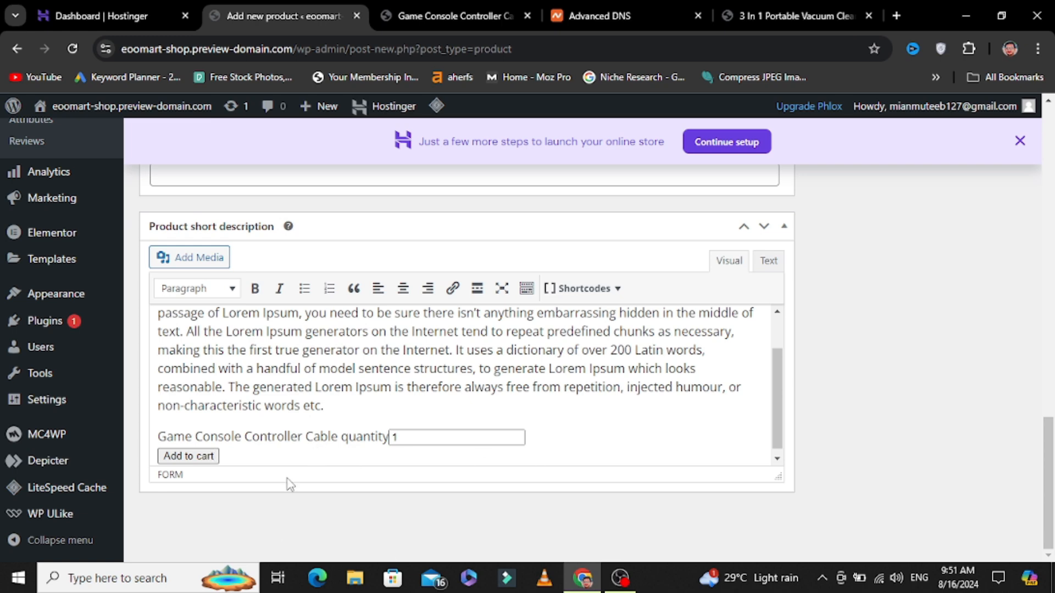
{"action": "key", "text": "ctrl+a"}
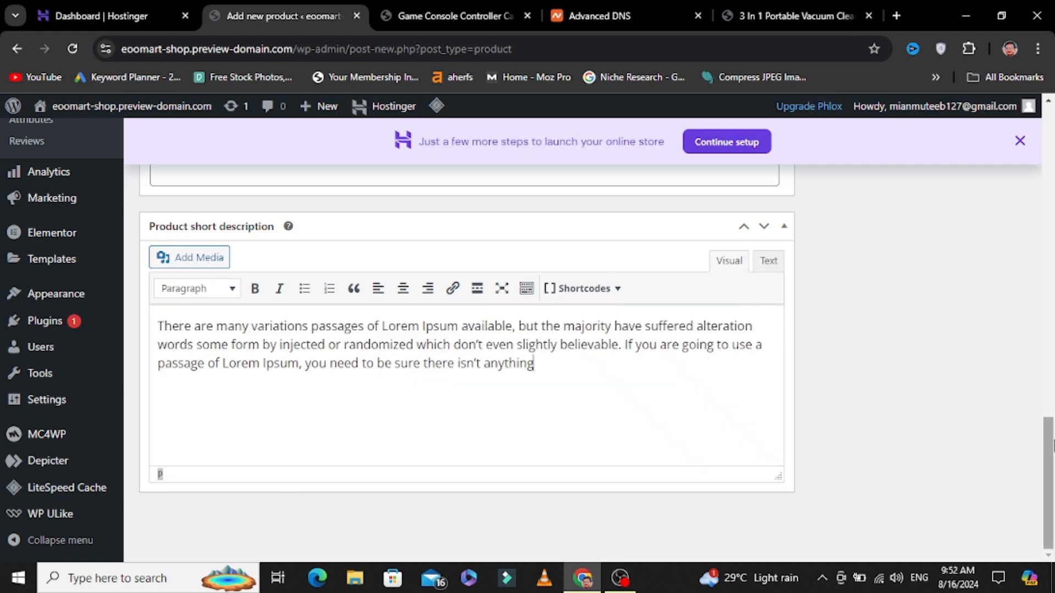
Assign the new product to the Gadgets category
{"action": "left_click_drag", "start_coordinate": [1052, 440], "coordinate": [1053, 268]}
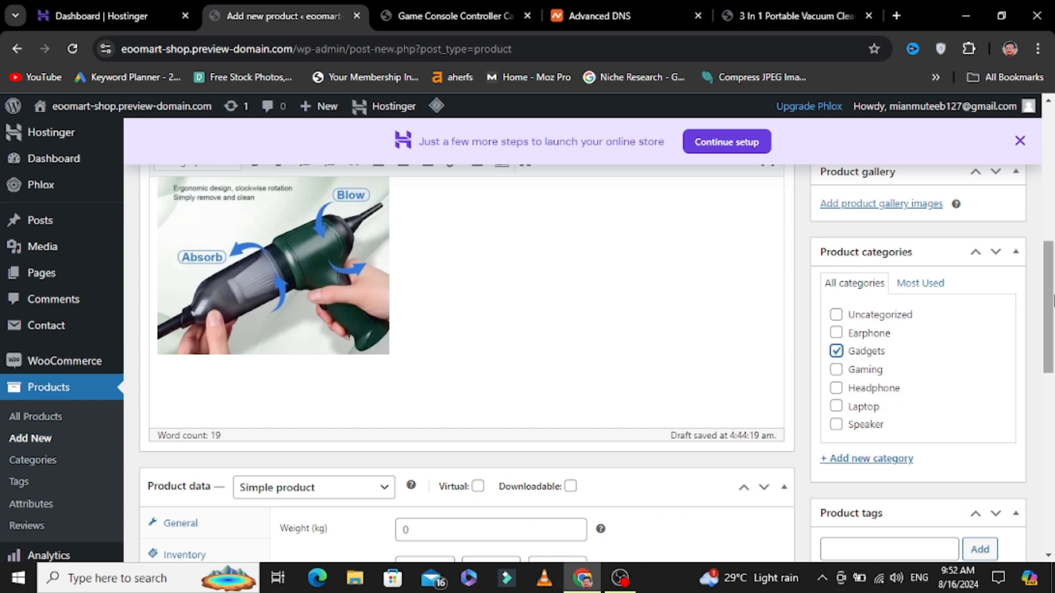
{"action": "left_click_drag", "start_coordinate": [1053, 299], "coordinate": [1053, 165]}
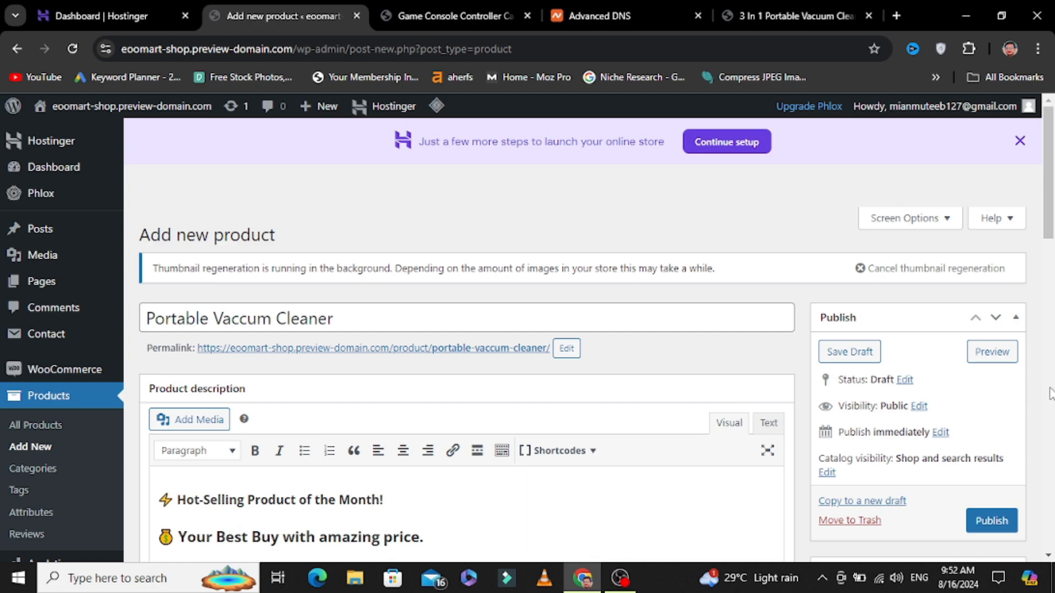
Set the green vacuum cleaner picture from the media library as the product image
{"action": "mouse_move", "coordinate": [1050, 199]}
{"action": "left_mouse_down"}
{"action": "mouse_move", "coordinate": [1052, 444]}
{"action": "mouse_move", "coordinate": [1051, 304]}
{"action": "mouse_move", "coordinate": [1041, 513]}
{"action": "mouse_move", "coordinate": [1052, 212]}
{"action": "left_mouse_up"}
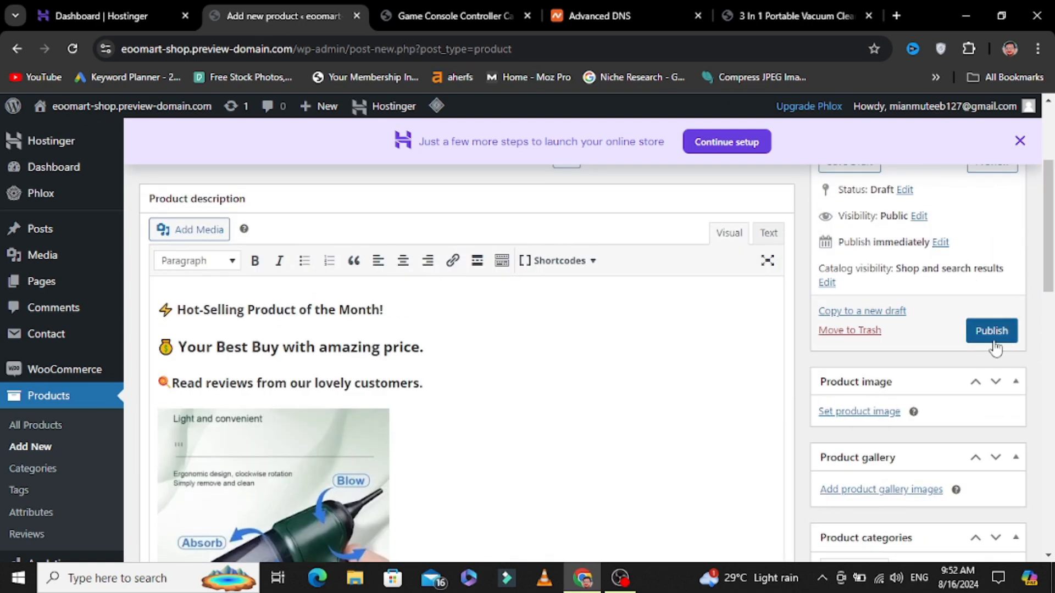
{"action": "left_click", "coordinate": [860, 412]}
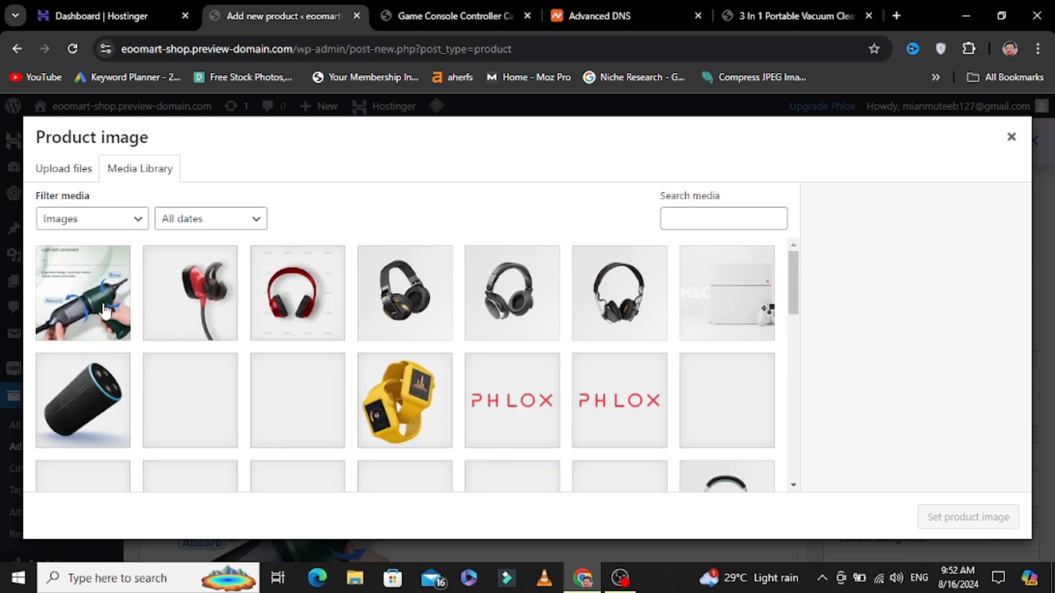
{"action": "left_click", "coordinate": [106, 310]}
{"action": "left_click", "coordinate": [970, 519]}
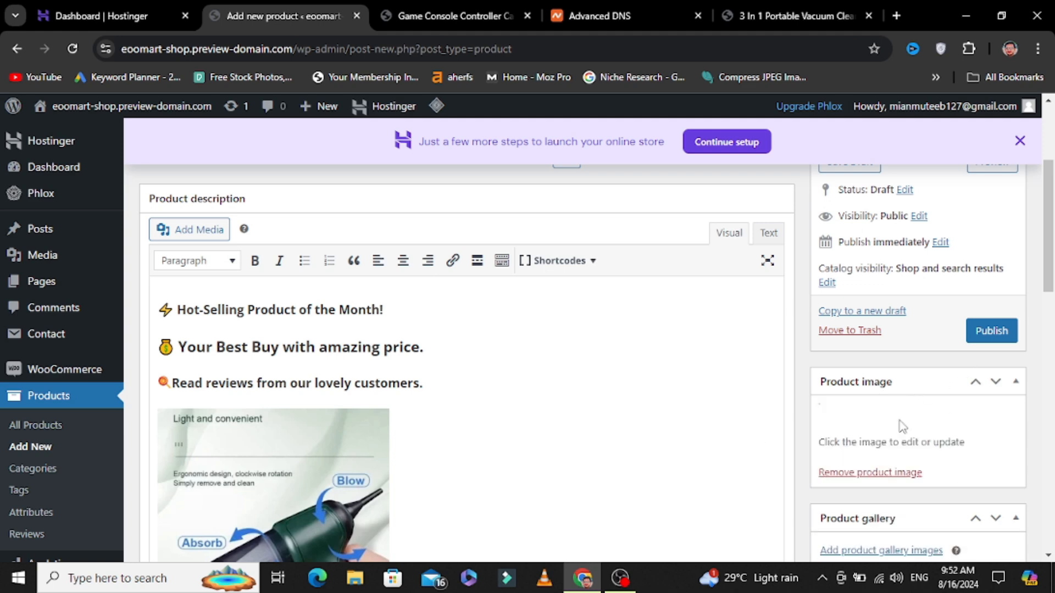
Publish the Portable Vaccum Cleaner product and preview its store page, checking the image, price, short description and category
{"action": "left_click", "coordinate": [990, 332]}
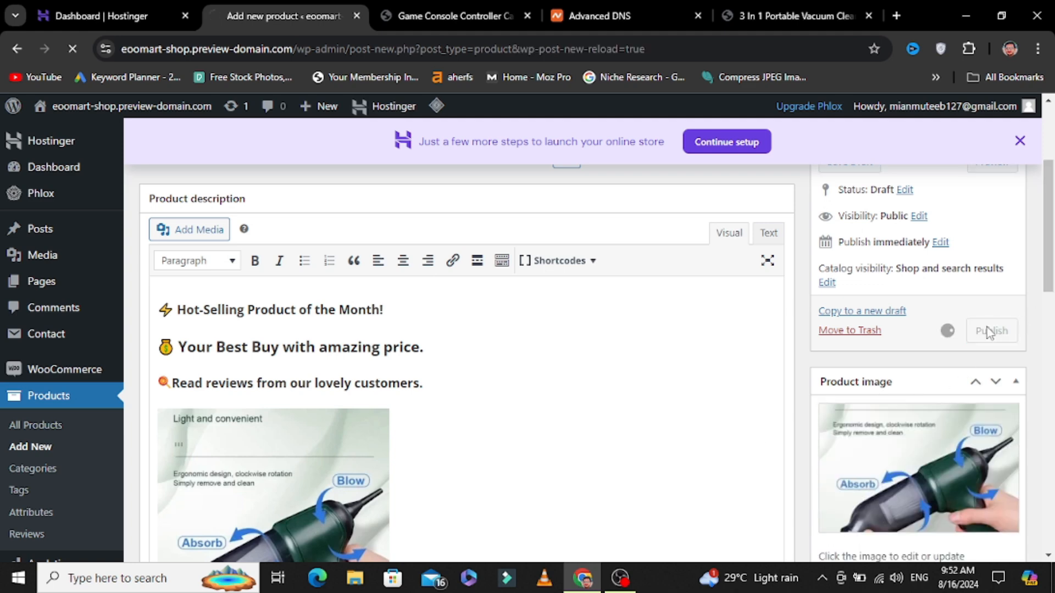
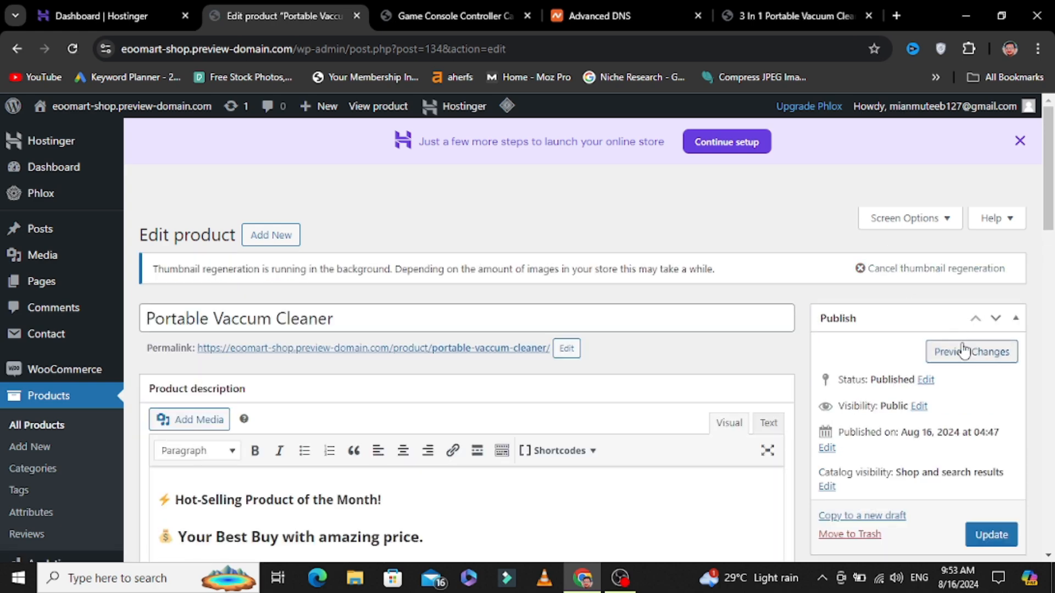
{"action": "left_click", "coordinate": [962, 351]}
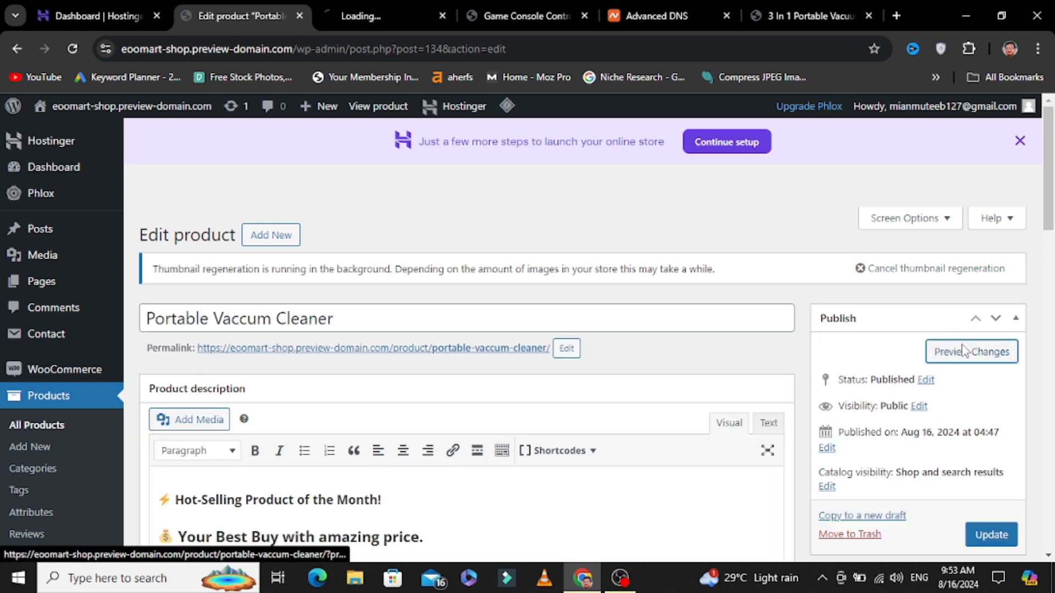
{"action": "left_click", "coordinate": [364, 11]}
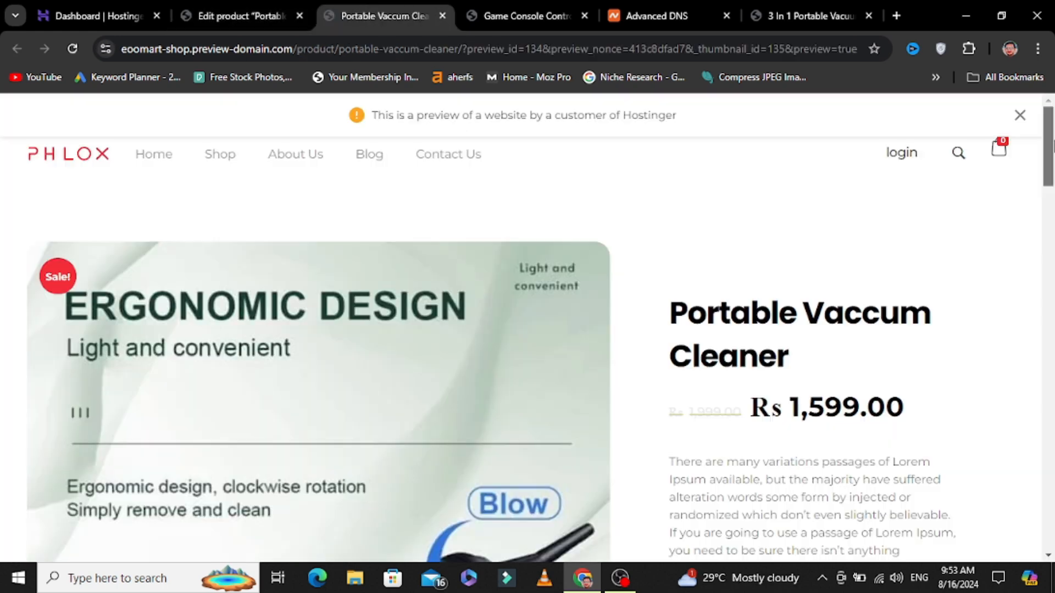
{"action": "scroll", "coordinate": [960, 203], "scroll_direction": "down", "scroll_amount": 2}
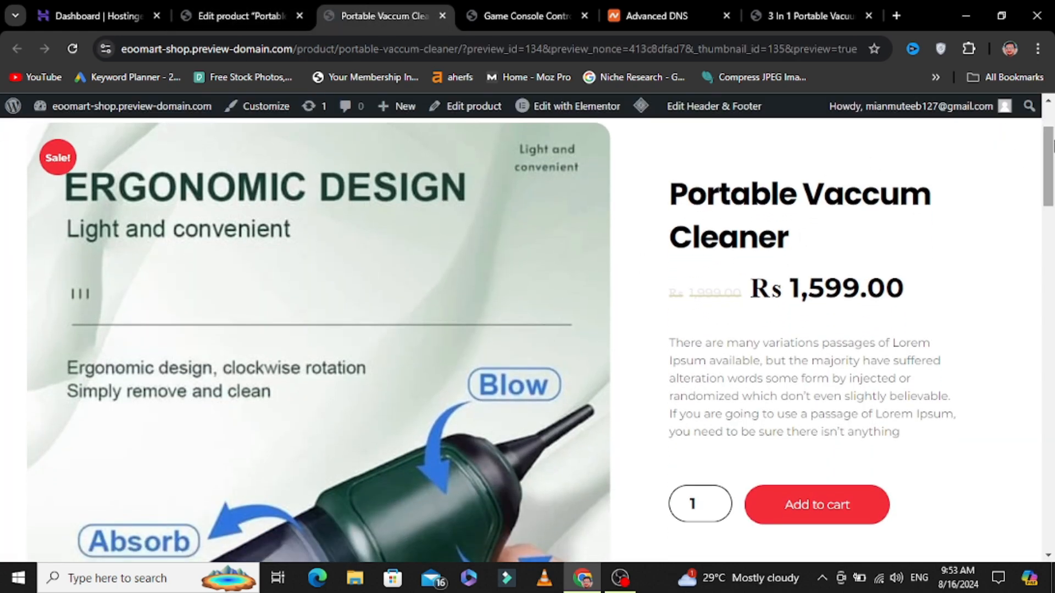
{"action": "scroll", "coordinate": [957, 271], "scroll_direction": "down", "scroll_amount": 3}
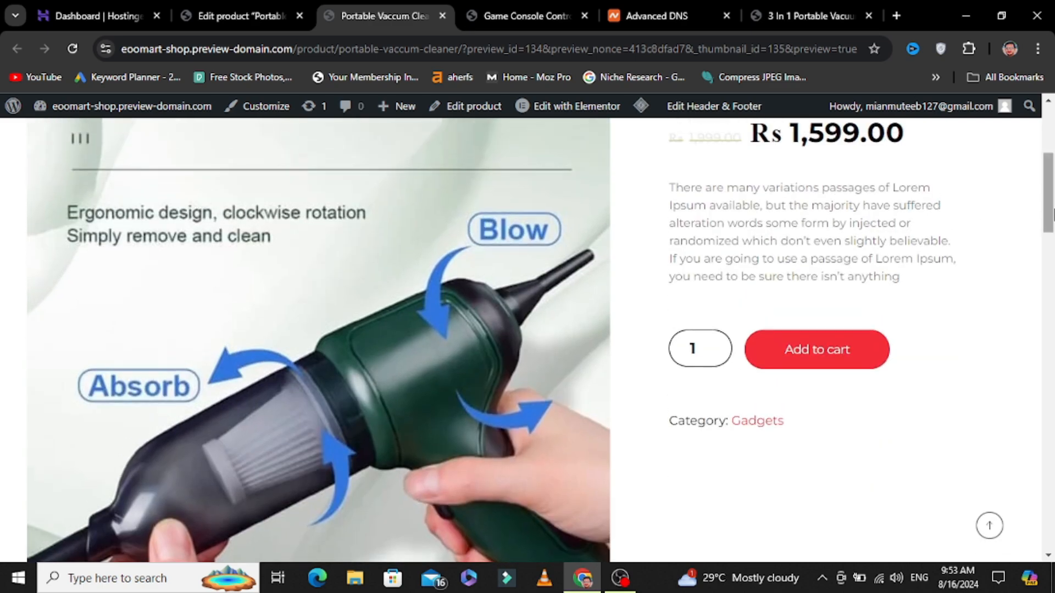
{"action": "left_click_drag", "start_coordinate": [1048, 219], "coordinate": [1049, 327]}
{"action": "left_click_drag", "start_coordinate": [1052, 274], "coordinate": [1050, 160]}
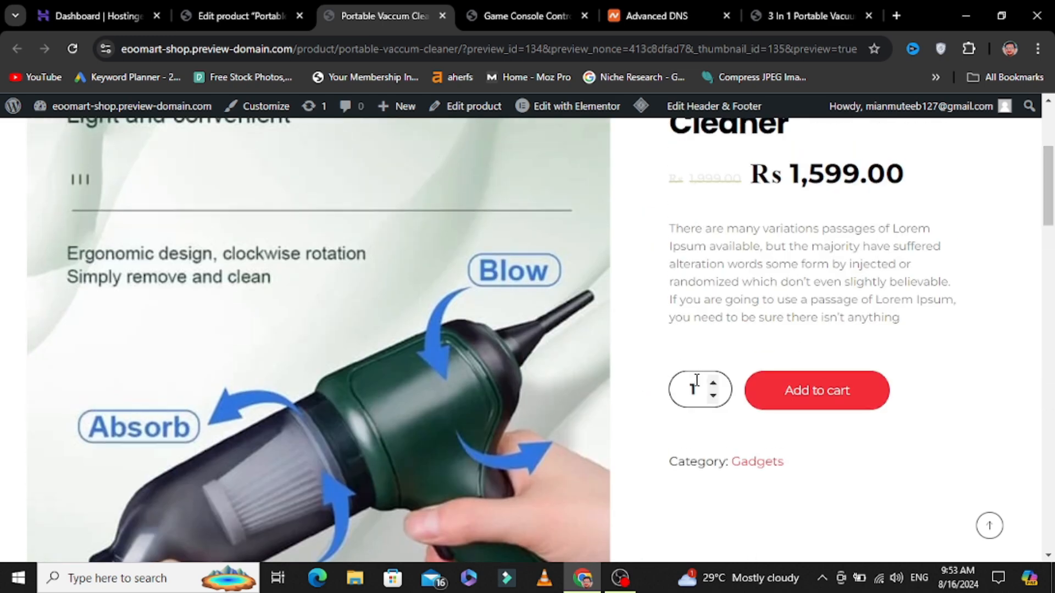
Try the quantity selector on the product preview, raising the quantity to 6 and lowering it back to 1
{"action": "left_click", "coordinate": [713, 385]}
{"action": "left_click", "coordinate": [713, 386]}
{"action": "left_click", "coordinate": [713, 386]}
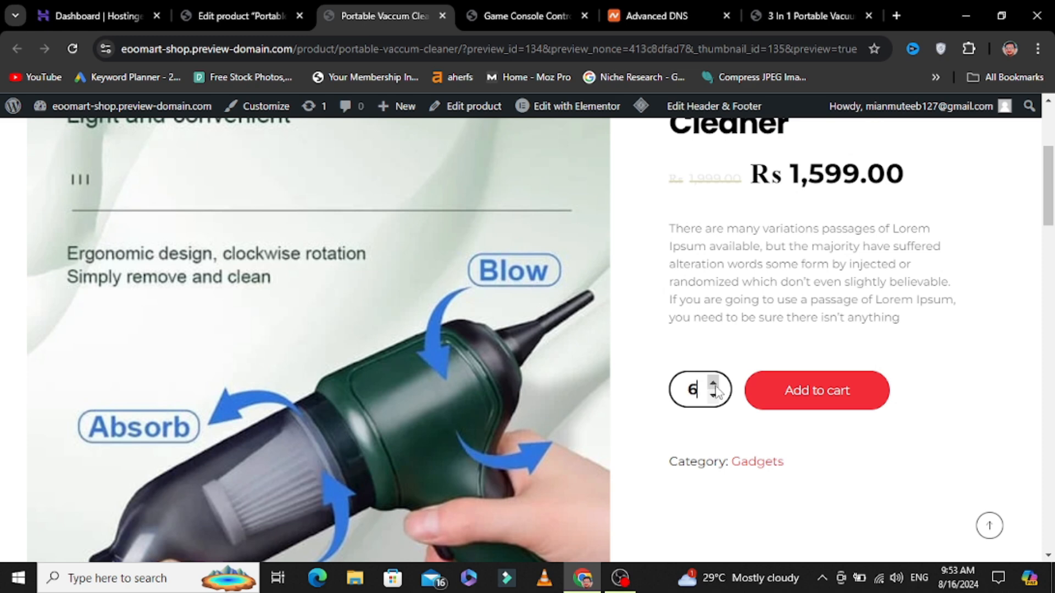
{"action": "left_click", "coordinate": [715, 398]}
{"action": "left_click", "coordinate": [714, 397]}
{"action": "left_click", "coordinate": [714, 397]}
{"action": "left_click", "coordinate": [715, 397]}
{"action": "left_click", "coordinate": [715, 398]}
{"action": "left_click_drag", "start_coordinate": [1052, 218], "coordinate": [1053, 134]}
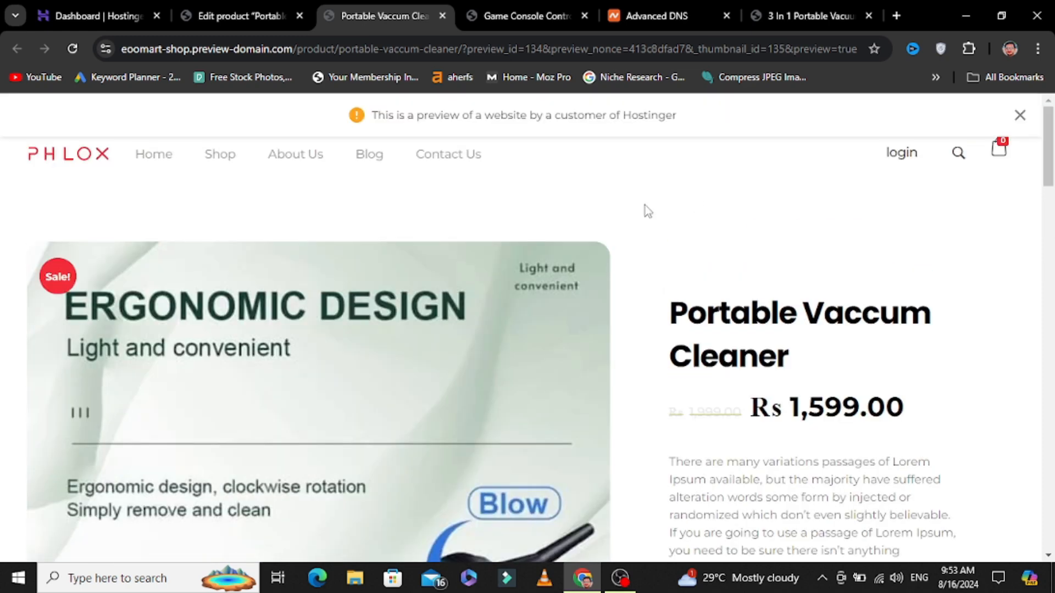
Add a new product category named Fashion with no parent category
{"action": "left_click", "coordinate": [277, 12]}
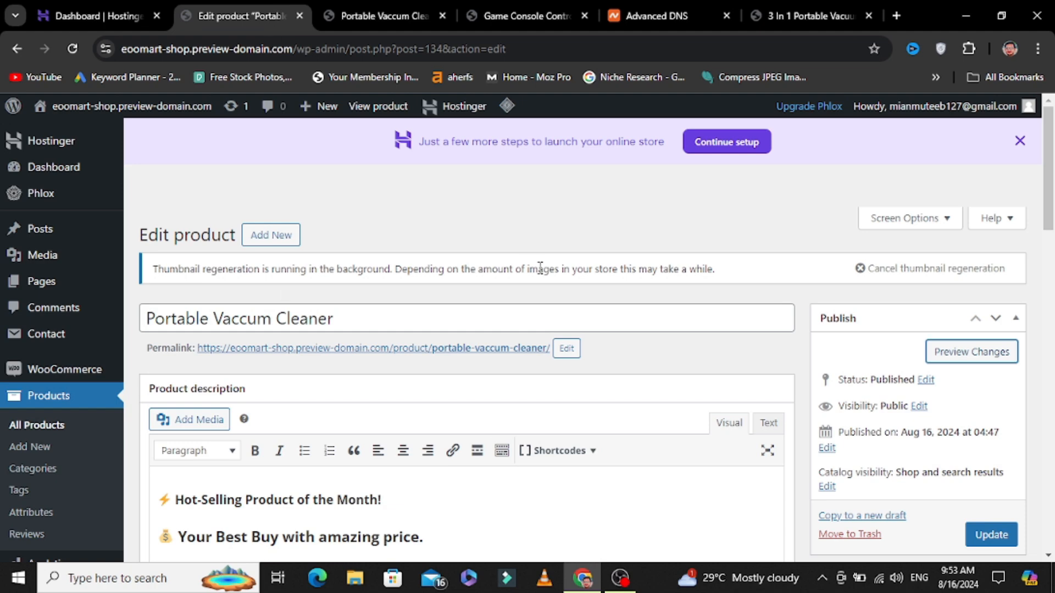
{"action": "left_click", "coordinate": [39, 470]}
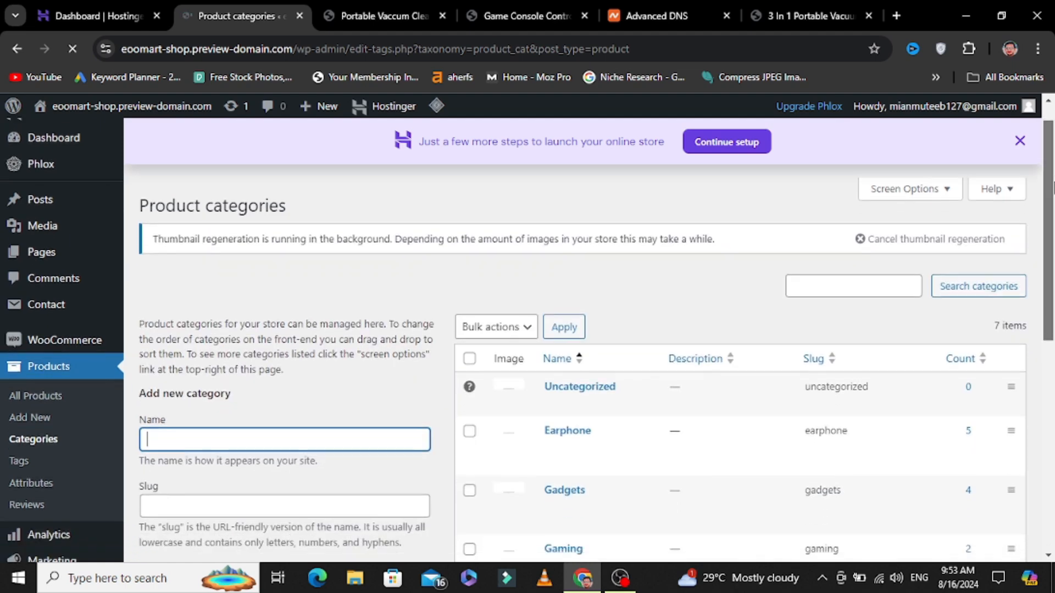
{"action": "scroll", "coordinate": [821, 258], "scroll_direction": "down", "scroll_amount": 4}
{"action": "scroll", "coordinate": [524, 239], "scroll_direction": "up", "scroll_amount": 2}
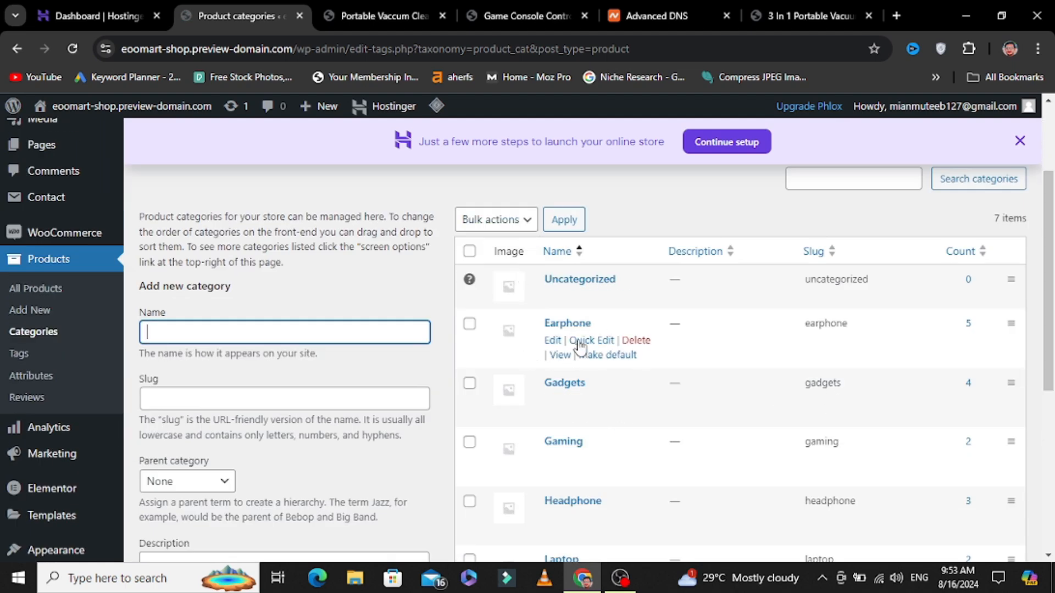
{"action": "left_click_drag", "start_coordinate": [1052, 293], "coordinate": [1053, 326]}
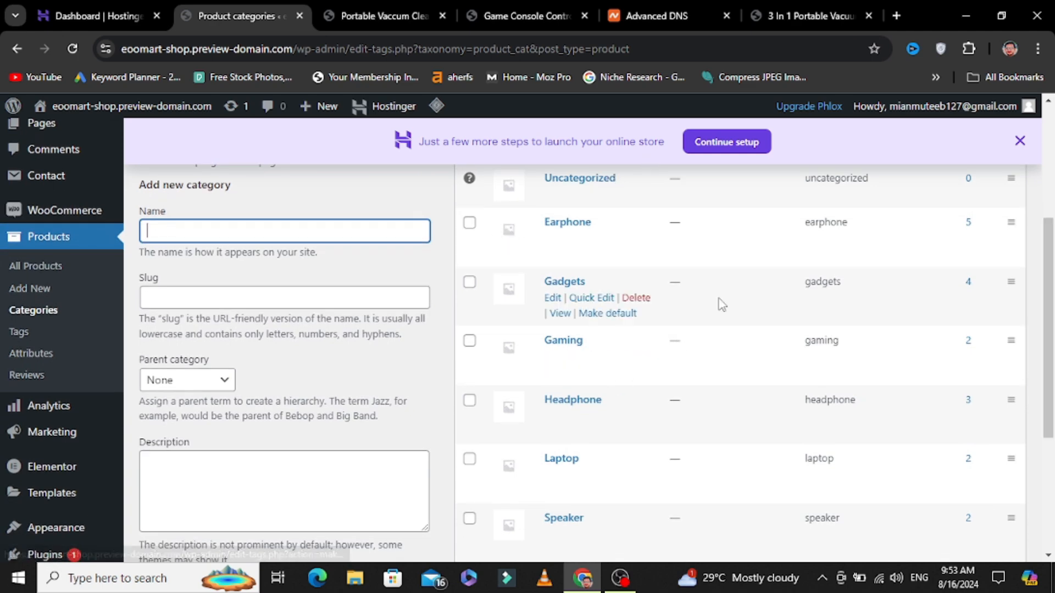
{"action": "left_click_drag", "start_coordinate": [1053, 269], "coordinate": [1053, 257]}
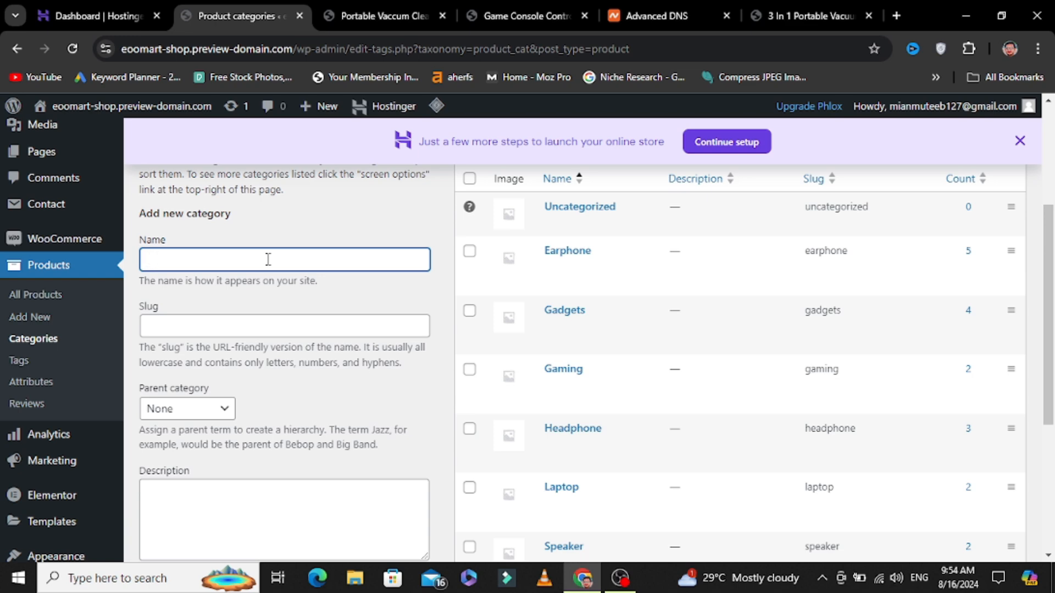
{"action": "type", "text": "nm"}
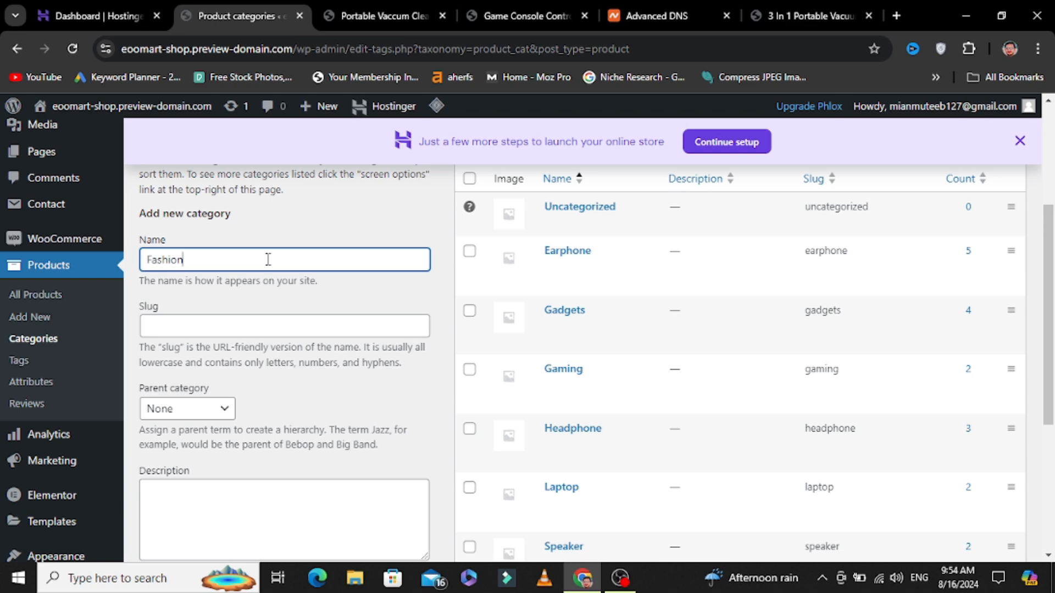
{"action": "scroll", "coordinate": [559, 327], "scroll_direction": "down", "scroll_amount": 3}
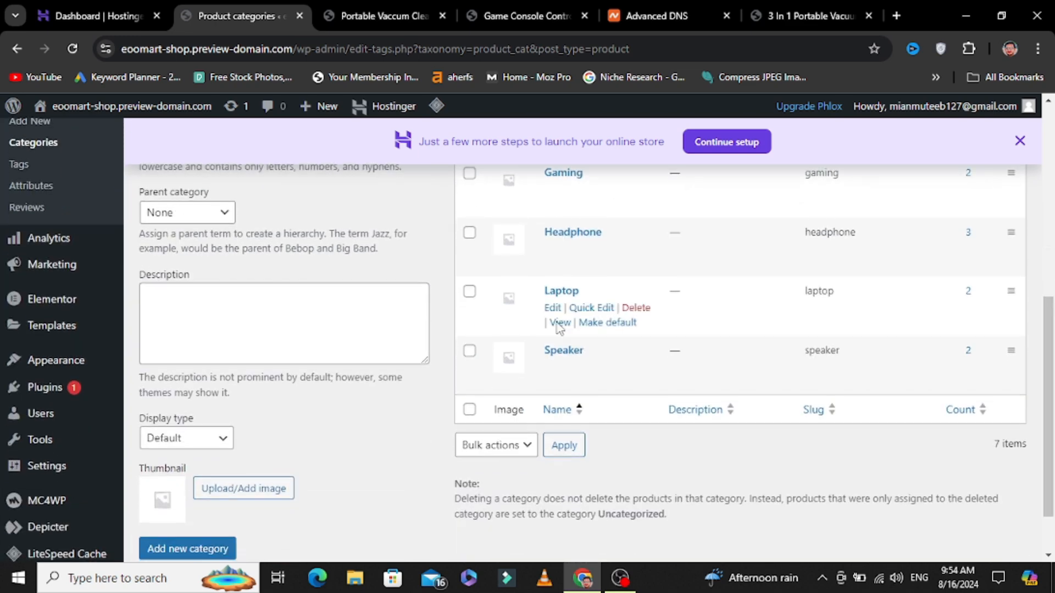
{"action": "left_click", "coordinate": [157, 550]}
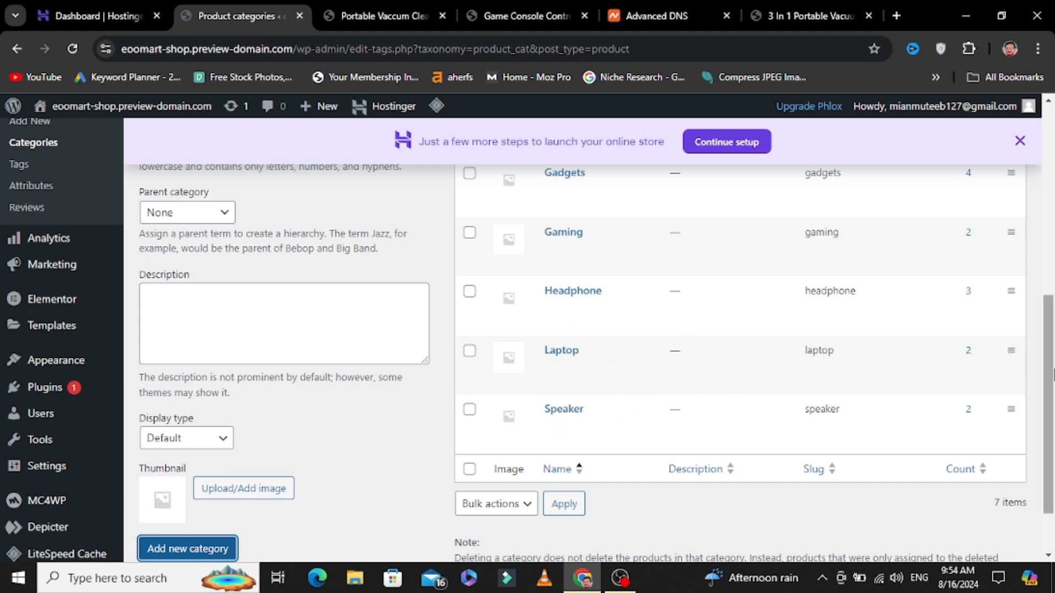
{"action": "scroll", "coordinate": [838, 296], "scroll_direction": "up", "scroll_amount": 5}
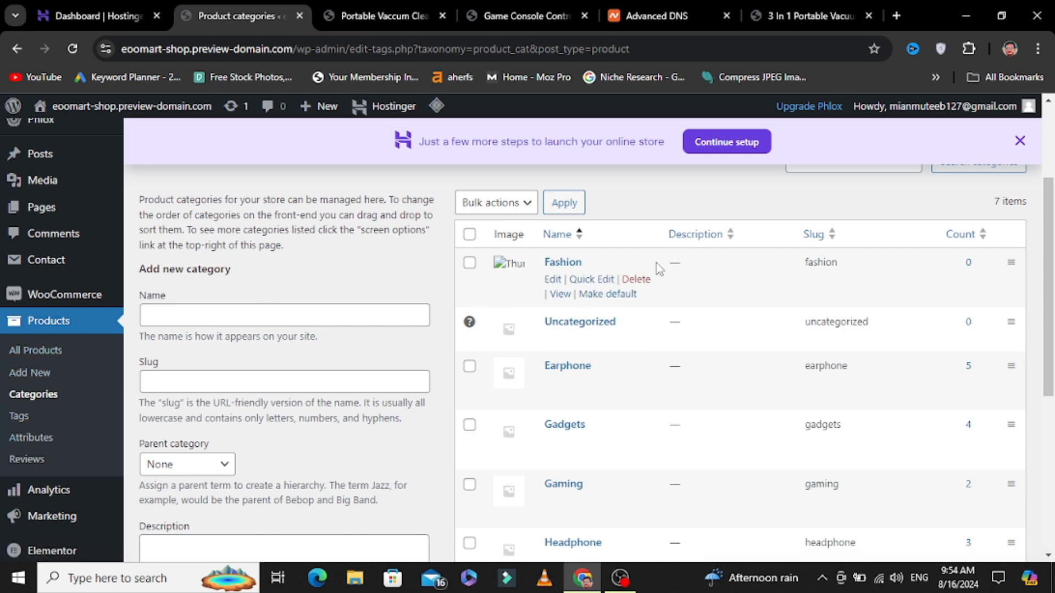
Examine the store's product reviews, including their ratings, products and the moderation actions offered for each review
{"action": "left_click", "coordinate": [12, 461]}
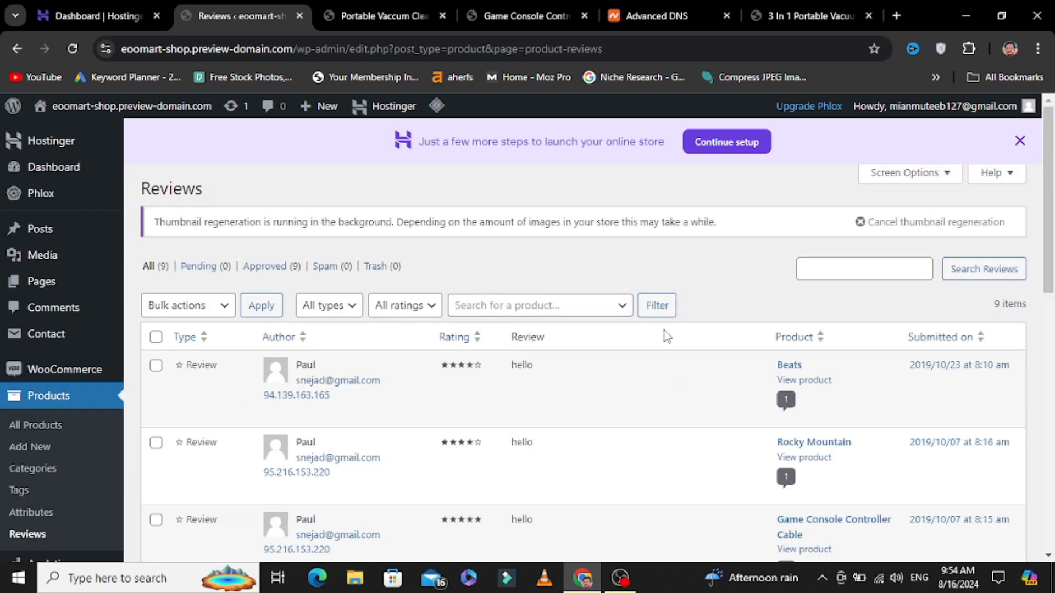
{"action": "scroll", "coordinate": [1052, 413], "scroll_direction": "down", "scroll_amount": 10}
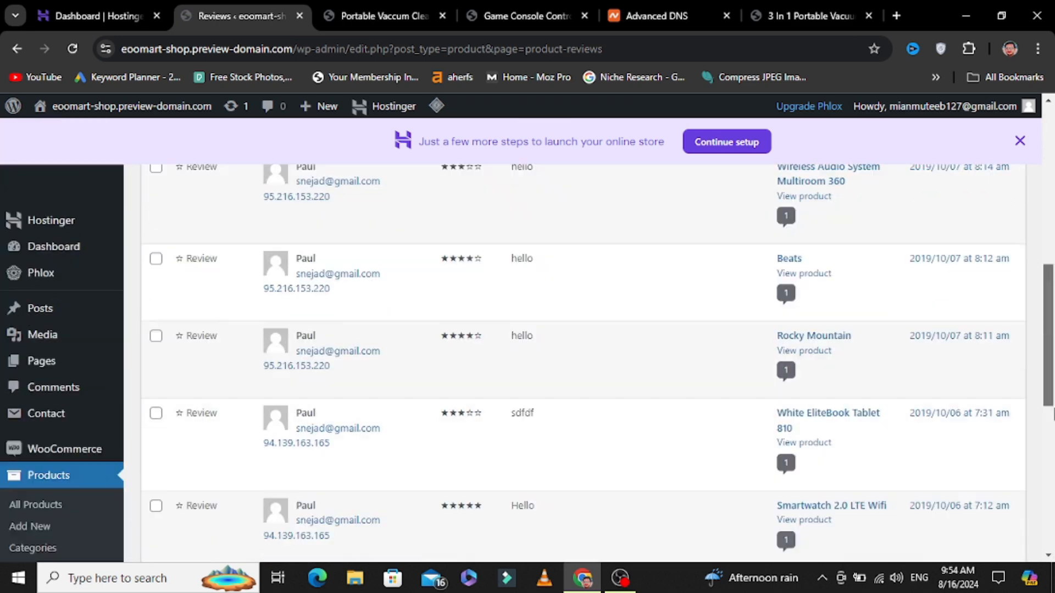
{"action": "scroll", "coordinate": [619, 240], "scroll_direction": "up", "scroll_amount": 10}
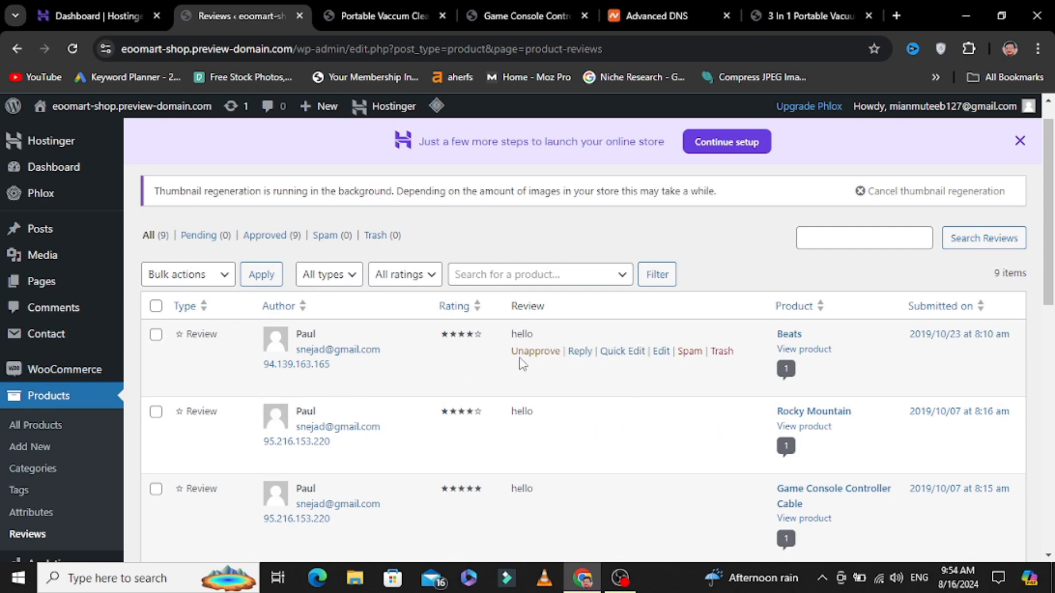
{"action": "scroll", "coordinate": [1051, 338], "scroll_direction": "down", "scroll_amount": 5}
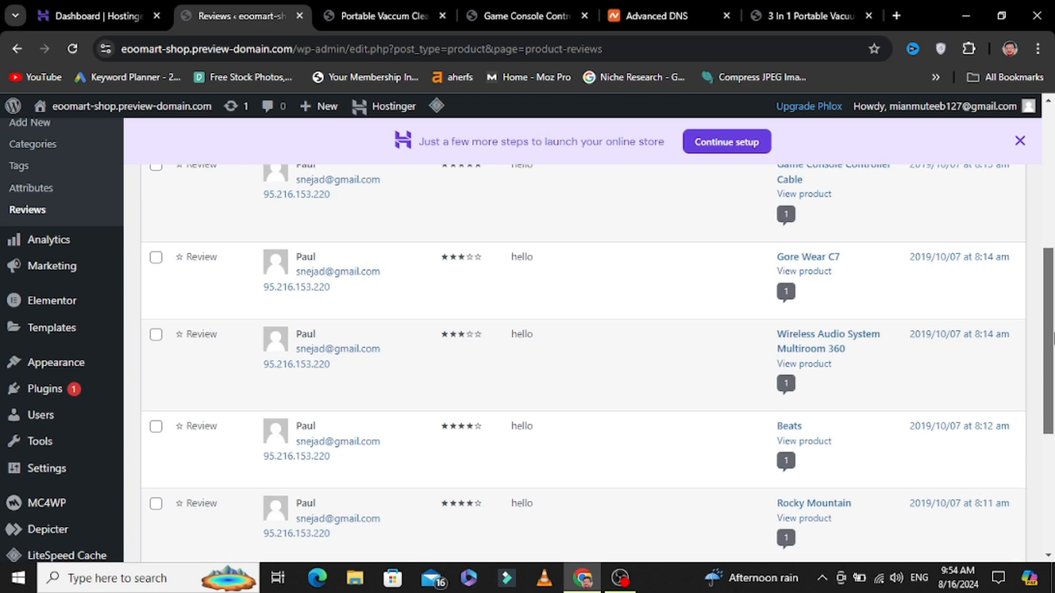
{"action": "left_click_drag", "start_coordinate": [1053, 338], "coordinate": [1053, 423]}
{"action": "scroll", "coordinate": [1053, 423], "scroll_direction": "up", "scroll_amount": 10}
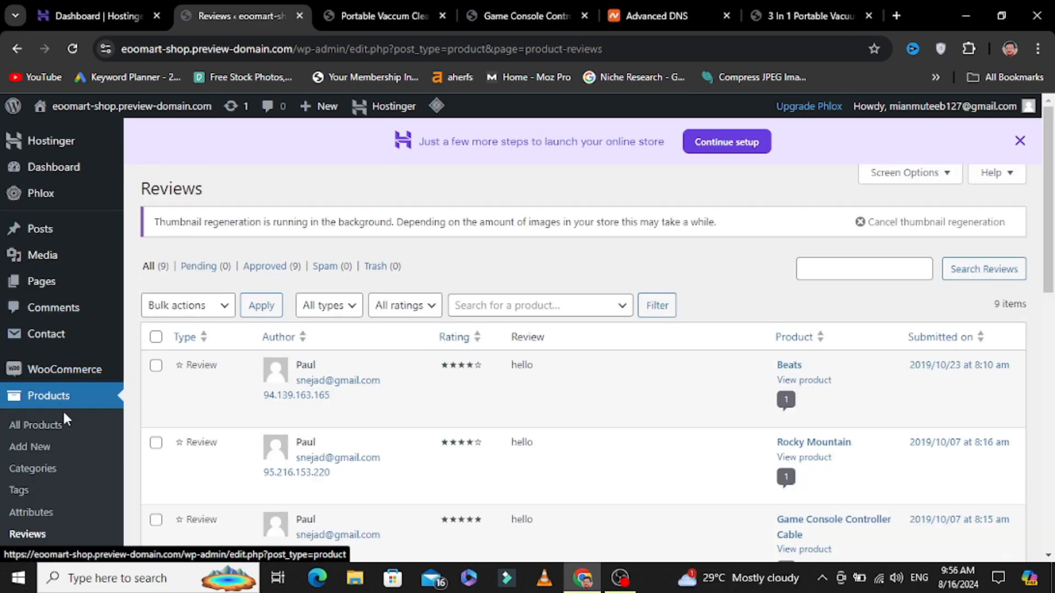
Start a new product named "T shirt" and fill its description with the "There are many variations passages of Lorem Ipsum" paragraph
{"action": "scroll", "coordinate": [84, 410], "scroll_direction": "down", "scroll_amount": 4}
{"action": "scroll", "coordinate": [83, 410], "scroll_direction": "up", "scroll_amount": 2}
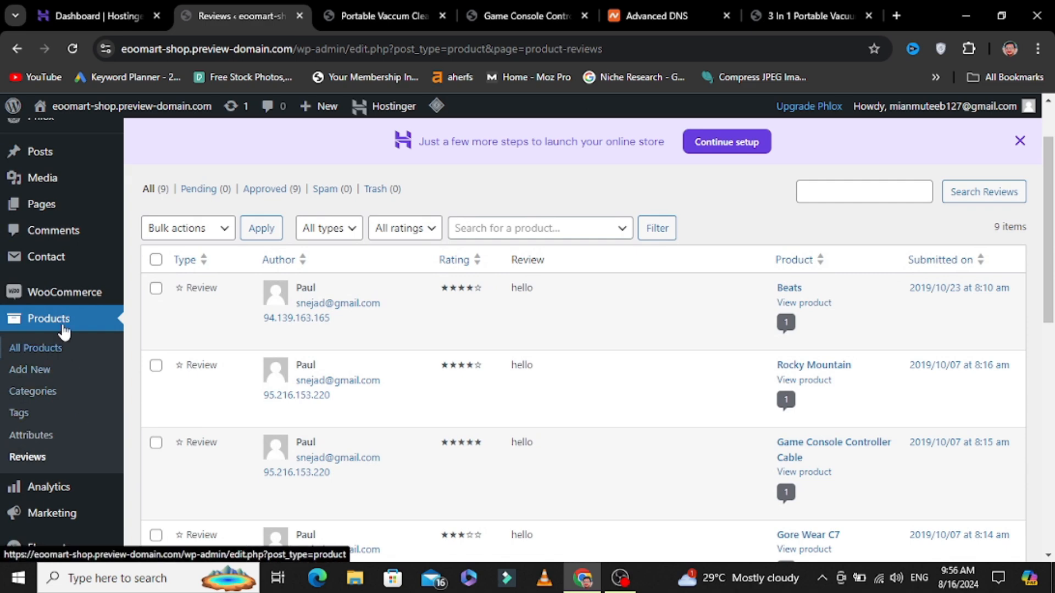
{"action": "left_click", "coordinate": [26, 369]}
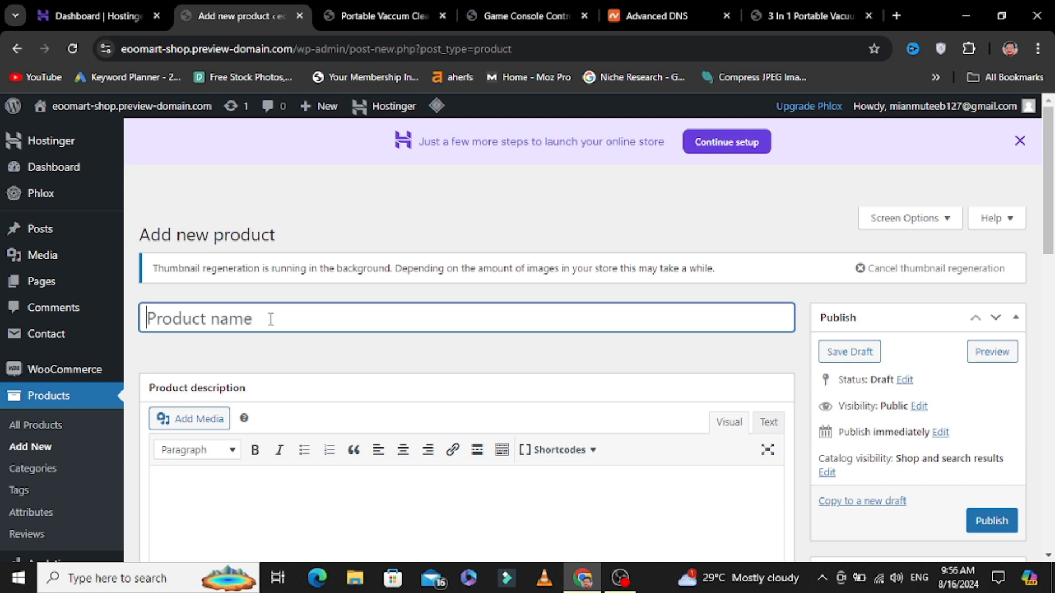
{"action": "type", "text": "T shirt"}
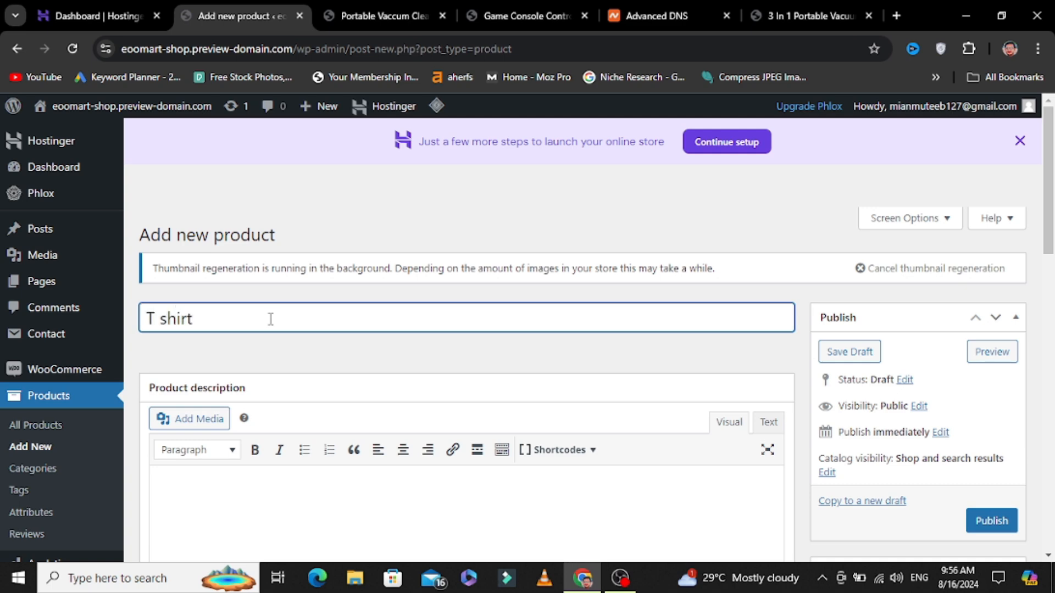
{"action": "scroll", "coordinate": [275, 307], "scroll_direction": "down", "scroll_amount": 4}
{"action": "scroll", "coordinate": [278, 301], "scroll_direction": "up", "scroll_amount": 1}
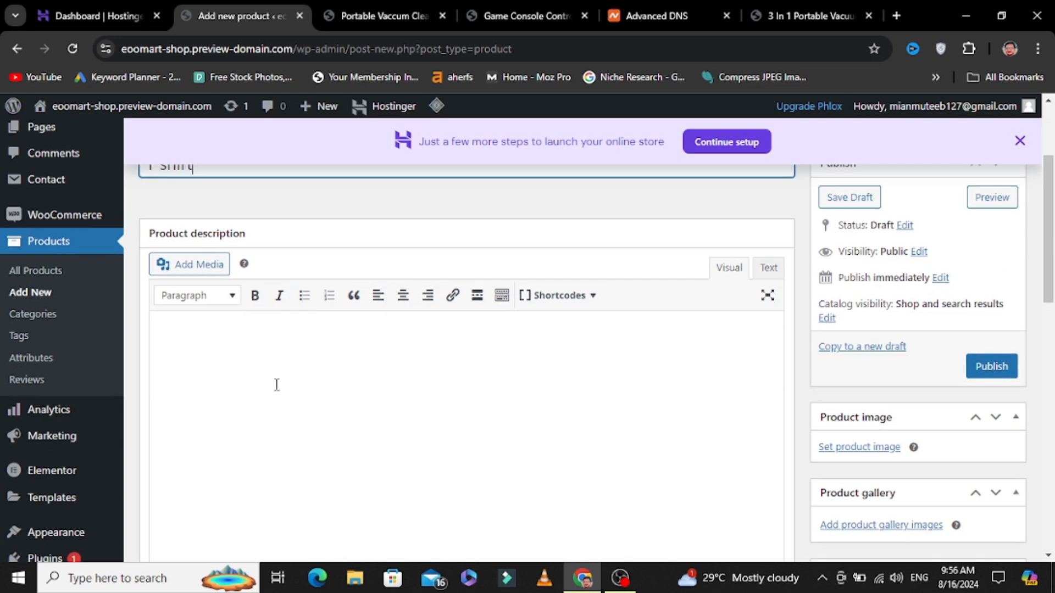
{"action": "left_click", "coordinate": [277, 384]}
{"action": "type", "text": "There are many variations passages of Lorem Ipsum available, but the majority have suffered alteration words some form by injected or randomized which don't even slightly believable. If you are going to use a passage of Lorem Ipsum, you need to be sure there isn't anything"}
Change the T shirt's product type to Variable product
{"action": "scroll", "coordinate": [277, 385], "scroll_direction": "down", "scroll_amount": 7}
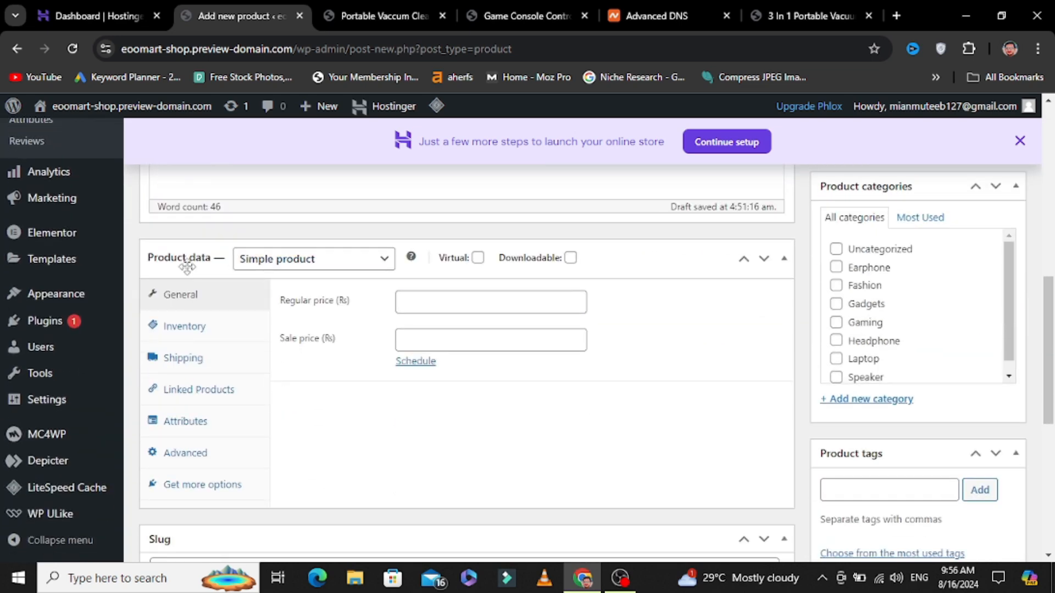
{"action": "left_click", "coordinate": [352, 263]}
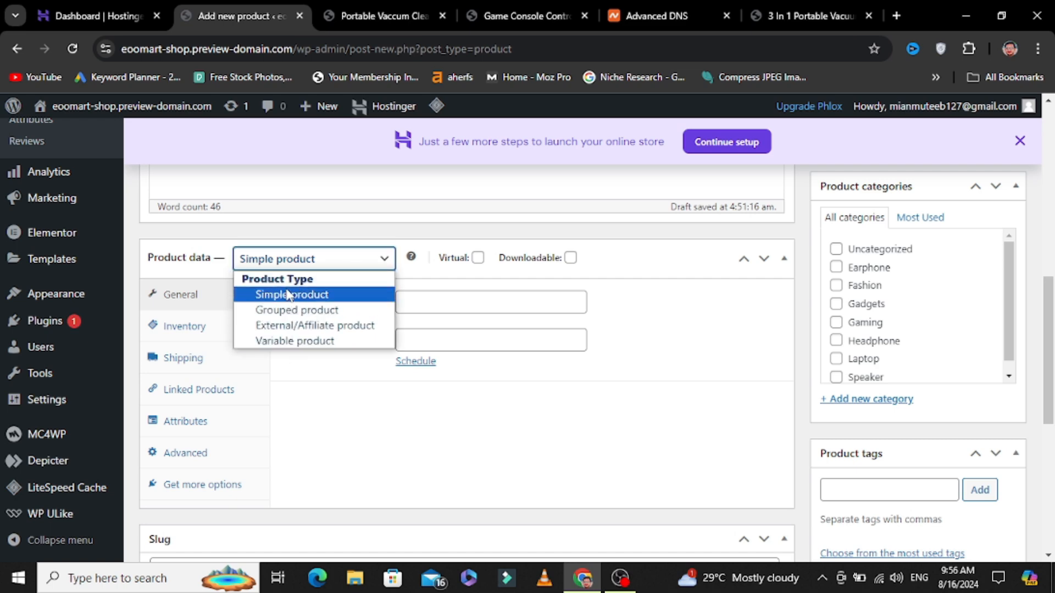
{"action": "left_click", "coordinate": [279, 341]}
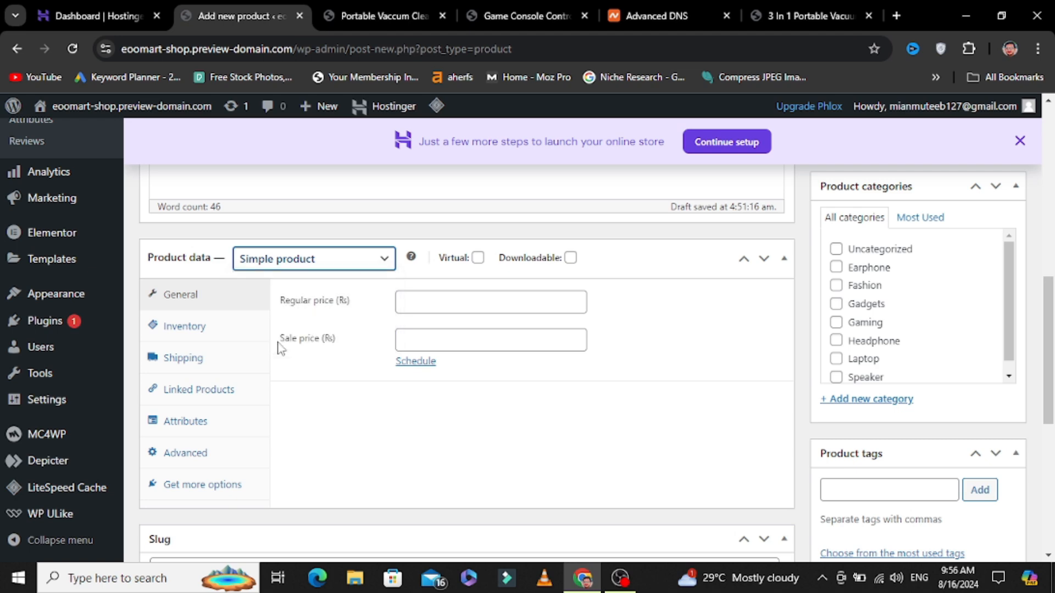
{"action": "left_click", "coordinate": [306, 338]}
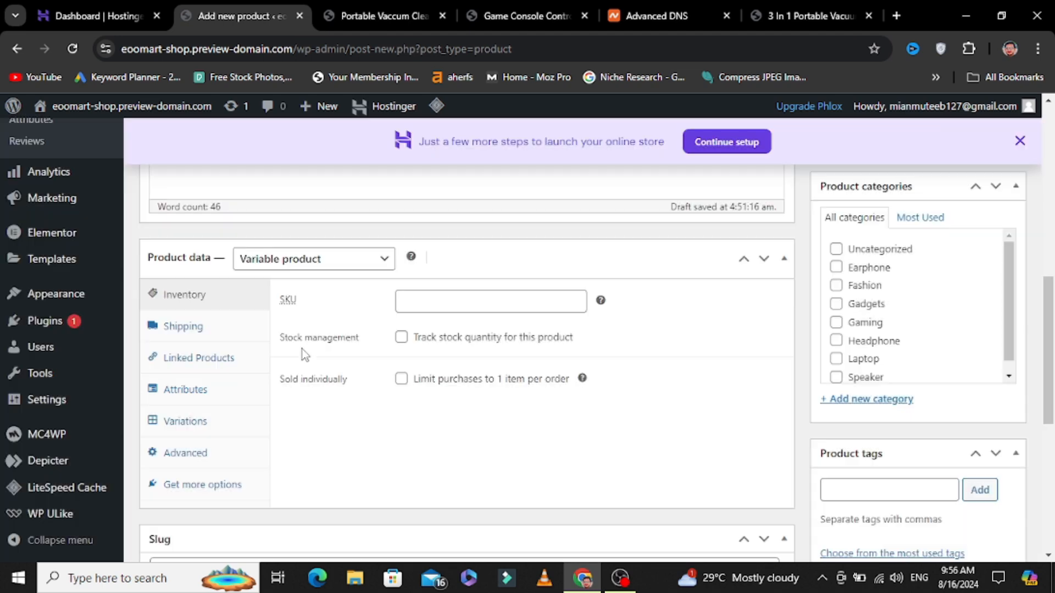
{"action": "scroll", "coordinate": [383, 301], "scroll_direction": "down", "scroll_amount": 2}
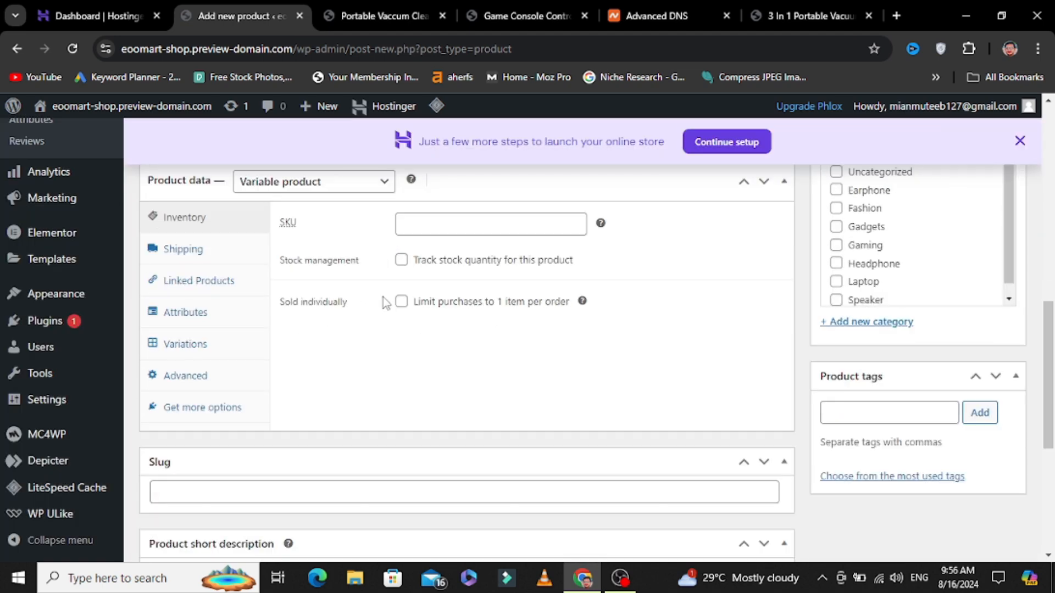
{"action": "scroll", "coordinate": [402, 301], "scroll_direction": "up", "scroll_amount": 5}
{"action": "scroll", "coordinate": [402, 299], "scroll_direction": "down", "scroll_amount": 4}
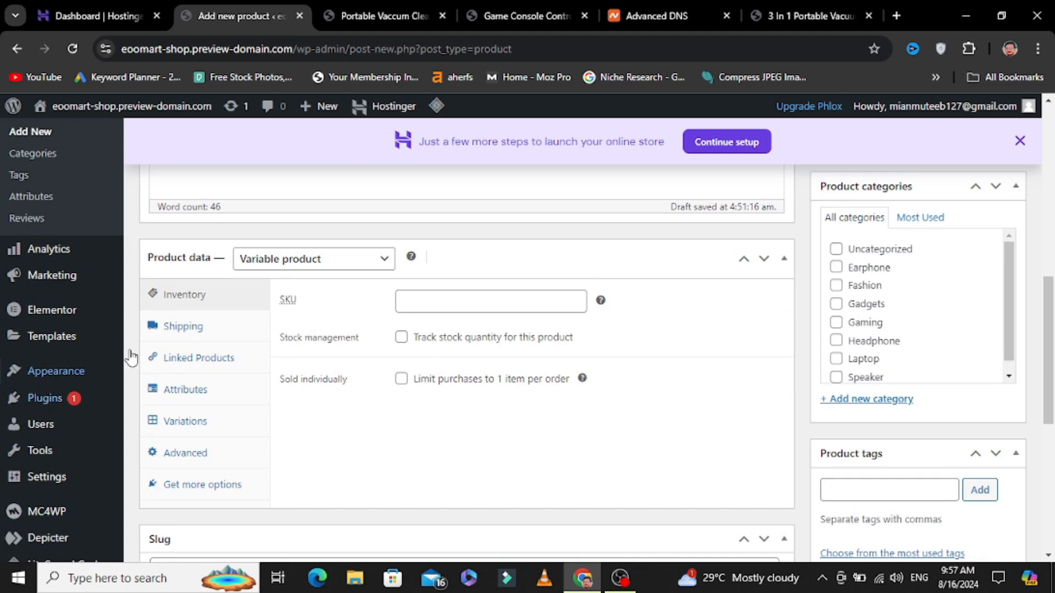
{"action": "left_click", "coordinate": [187, 329]}
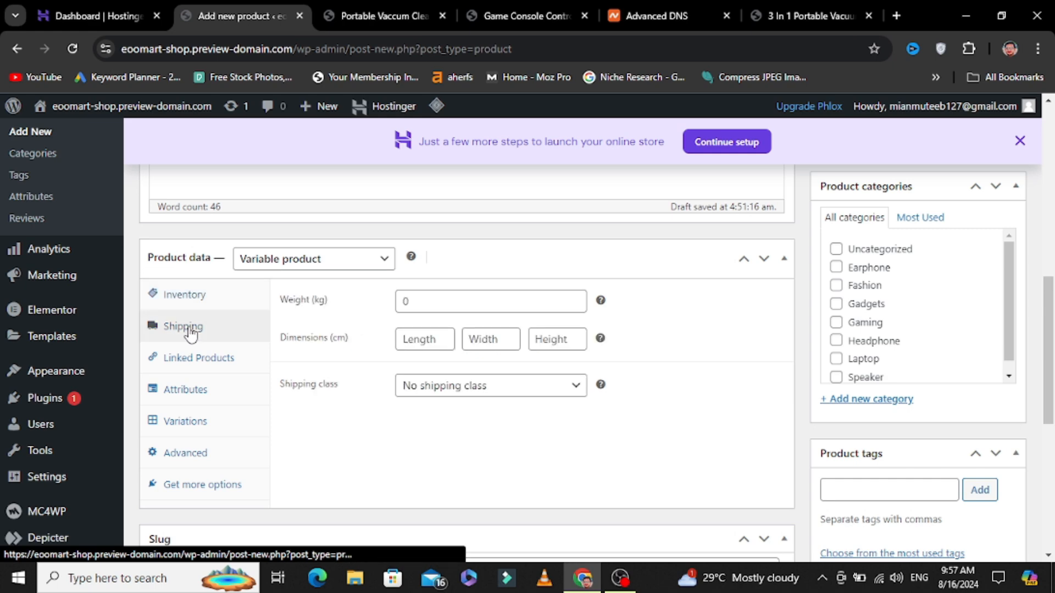
{"action": "left_click", "coordinate": [210, 367]}
Add a product attribute named Size with the values S|M|L and save the attributes
{"action": "left_click", "coordinate": [179, 396]}
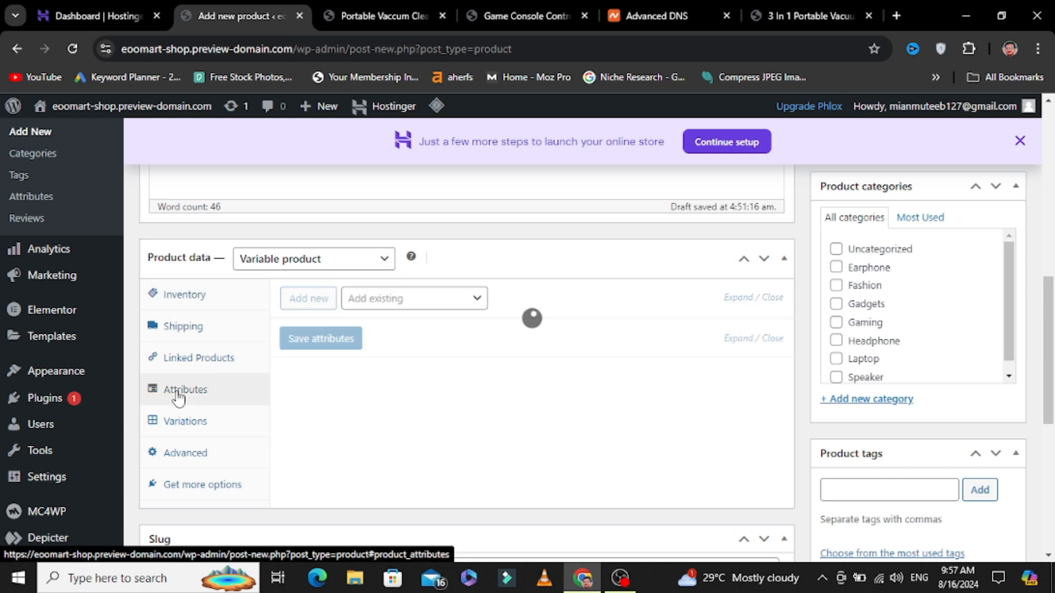
{"action": "left_click", "coordinate": [324, 306]}
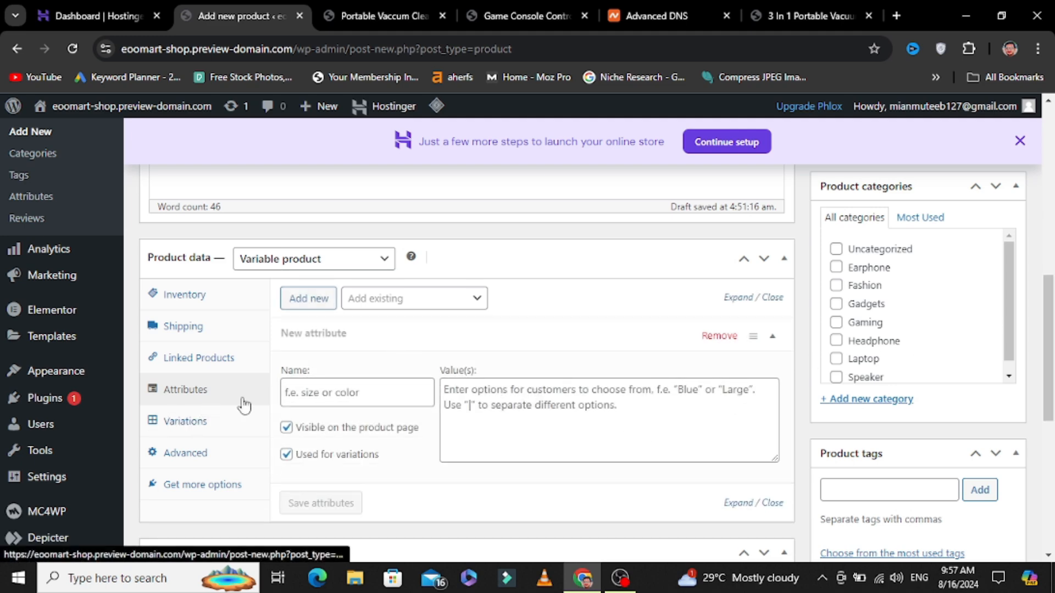
{"action": "left_click", "coordinate": [321, 394]}
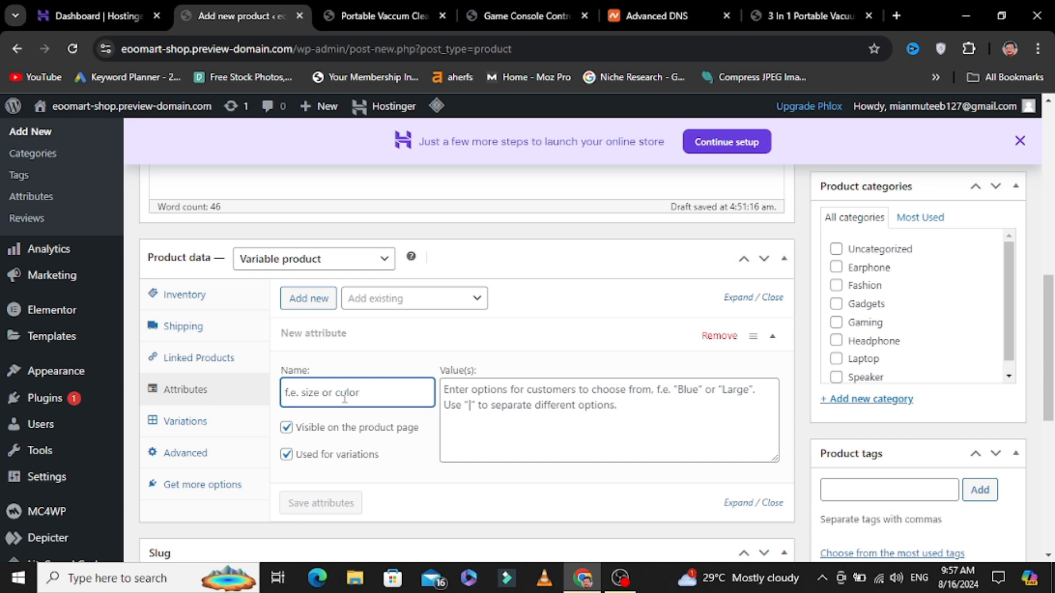
{"action": "type", "text": "Size"}
{"action": "left_click", "coordinate": [516, 393]}
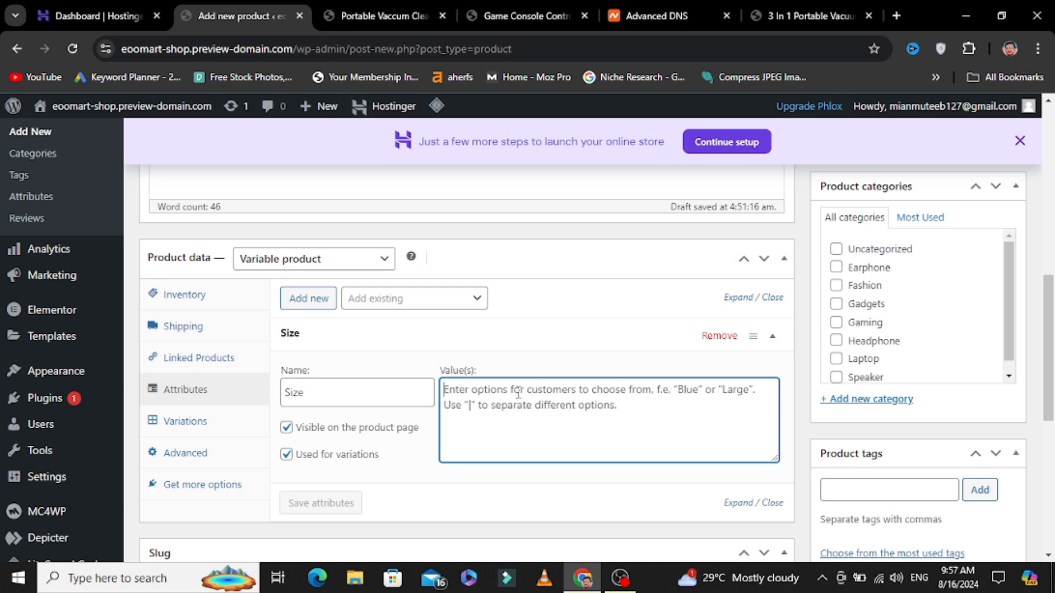
{"action": "type", "text": "S|M|L"}
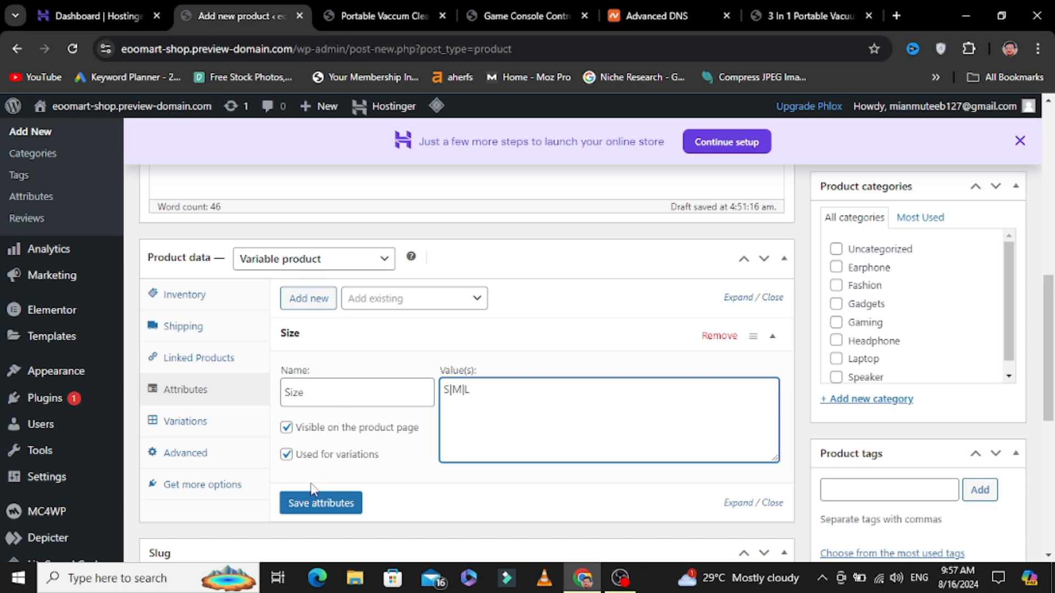
{"action": "left_click", "coordinate": [308, 503]}
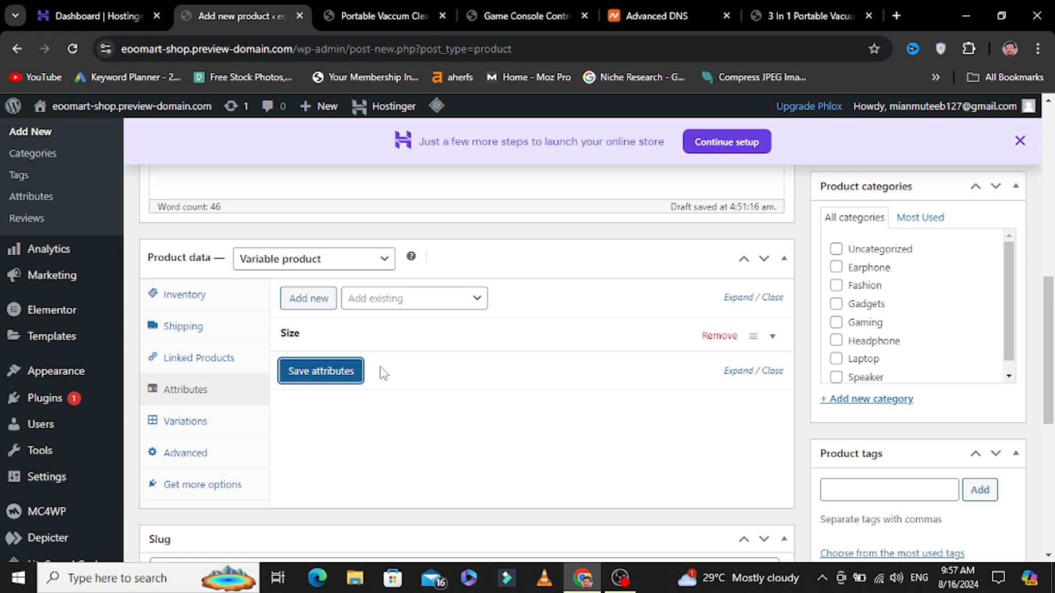
{"action": "left_click", "coordinate": [337, 366]}
Add a variation manually to the T shirt product and assign it size S
{"action": "left_click", "coordinate": [170, 429]}
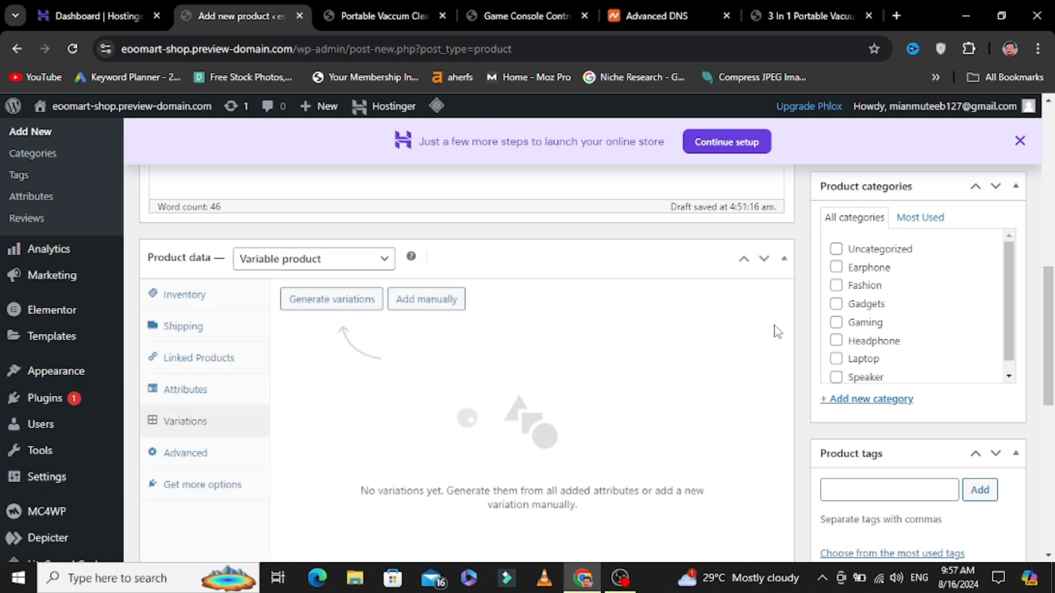
{"action": "left_click", "coordinate": [394, 303]}
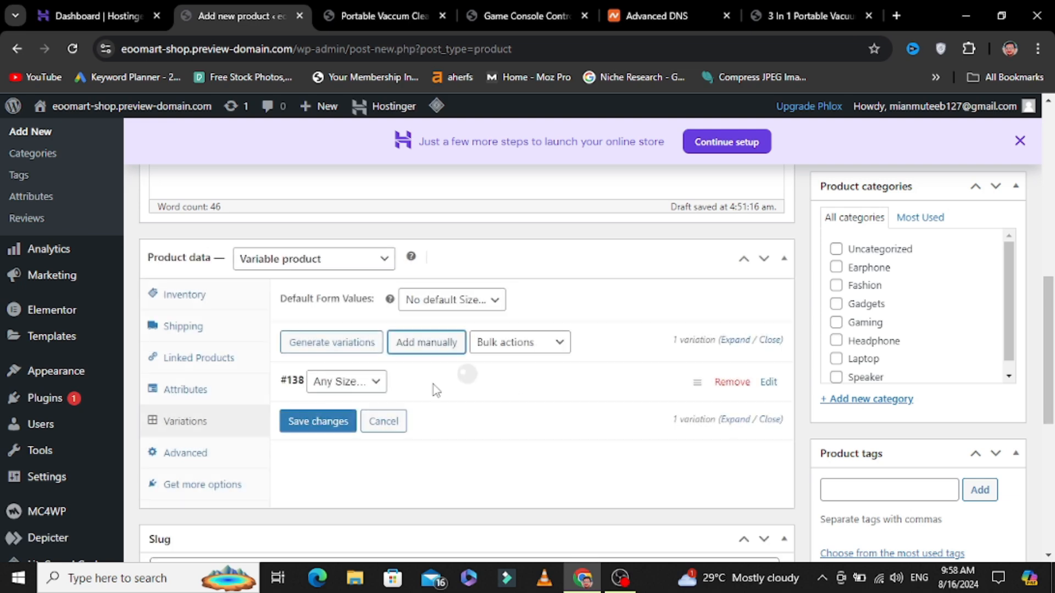
{"action": "left_click", "coordinate": [367, 383]}
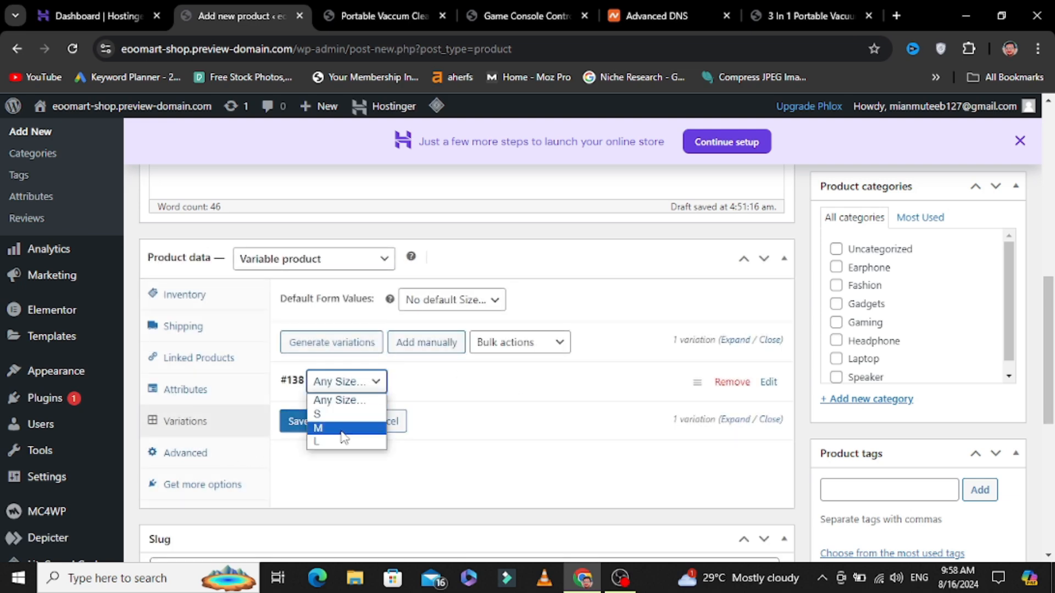
{"action": "left_click", "coordinate": [337, 400]}
{"action": "left_click", "coordinate": [426, 391]}
{"action": "left_click", "coordinate": [374, 382]}
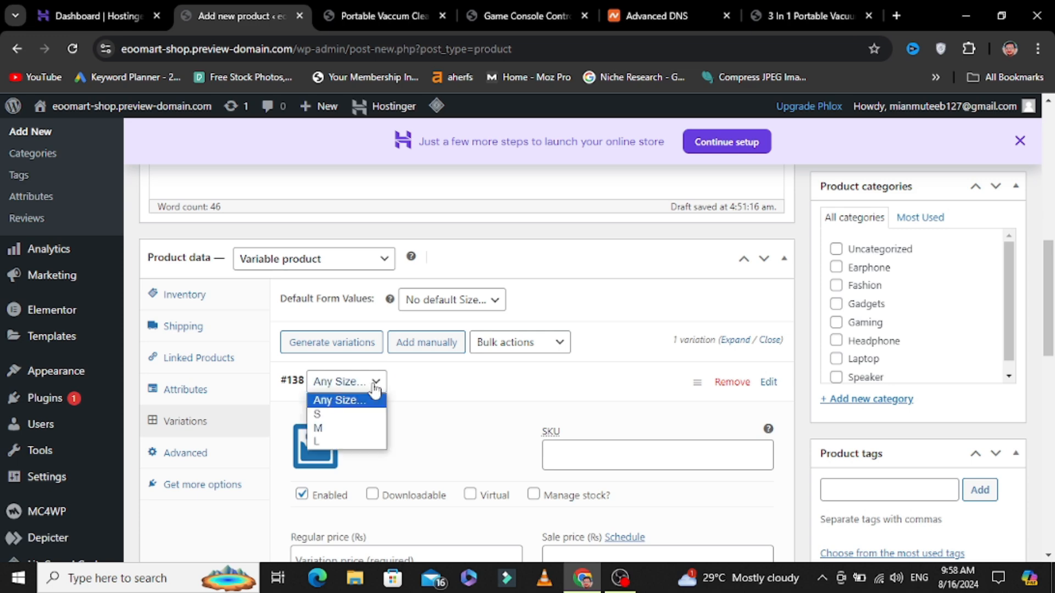
{"action": "left_click", "coordinate": [314, 417]}
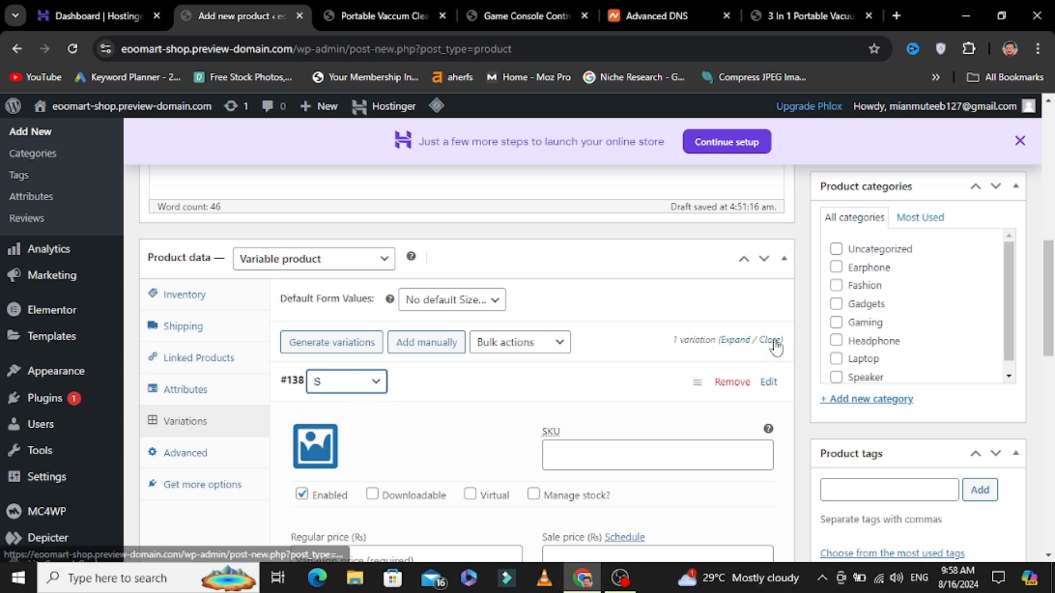
Use the pink T-shirt picture from the media library as the S variation's image and assign size S to the other variation
{"action": "left_click_drag", "start_coordinate": [1052, 317], "coordinate": [1054, 358]}
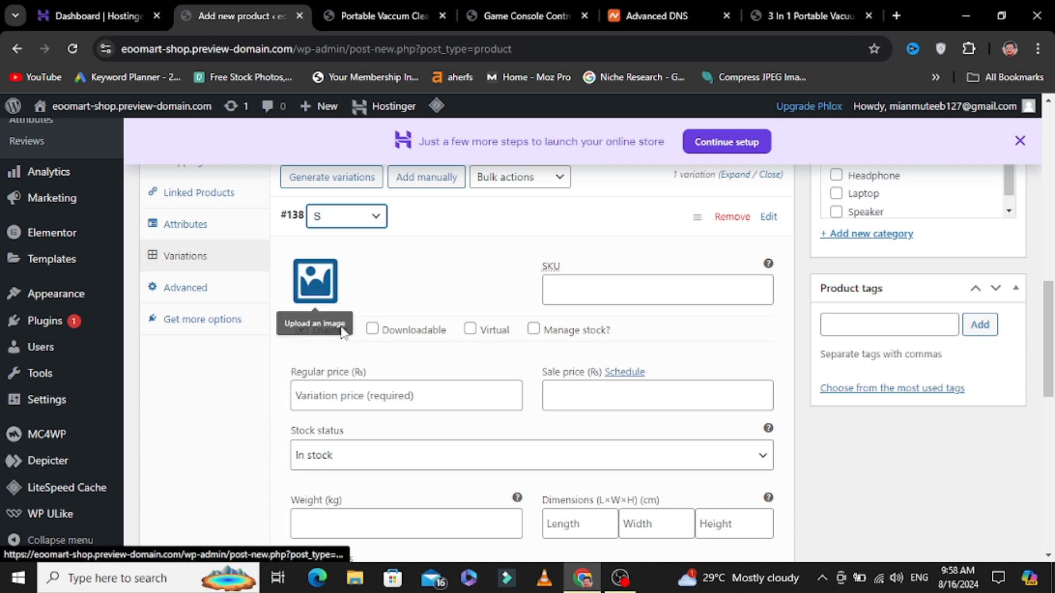
{"action": "left_click", "coordinate": [324, 292]}
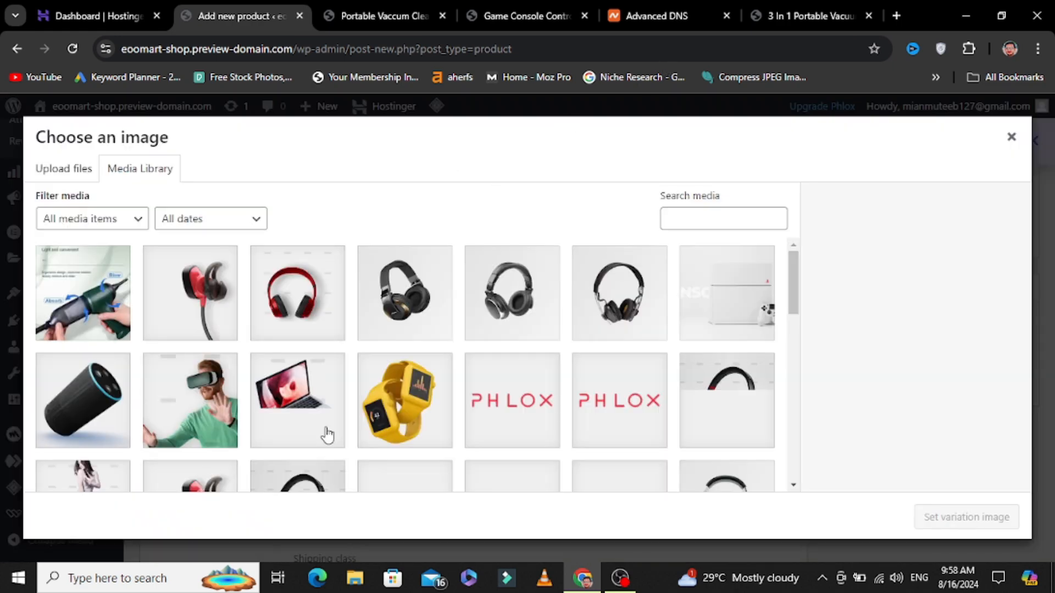
{"action": "left_click_drag", "start_coordinate": [799, 289], "coordinate": [806, 223]}
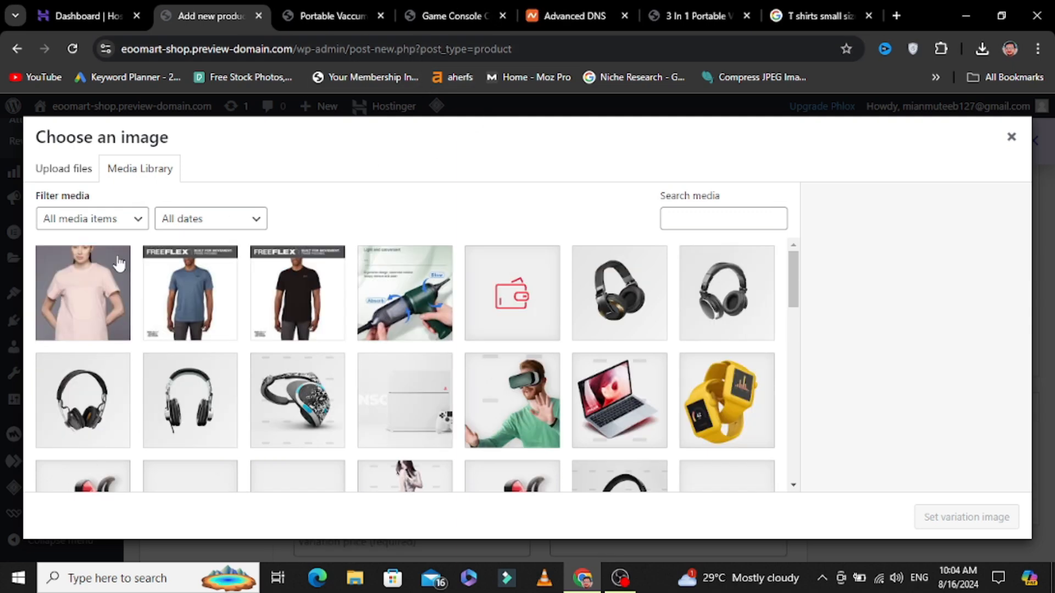
{"action": "left_click", "coordinate": [106, 272]}
{"action": "left_click", "coordinate": [936, 517]}
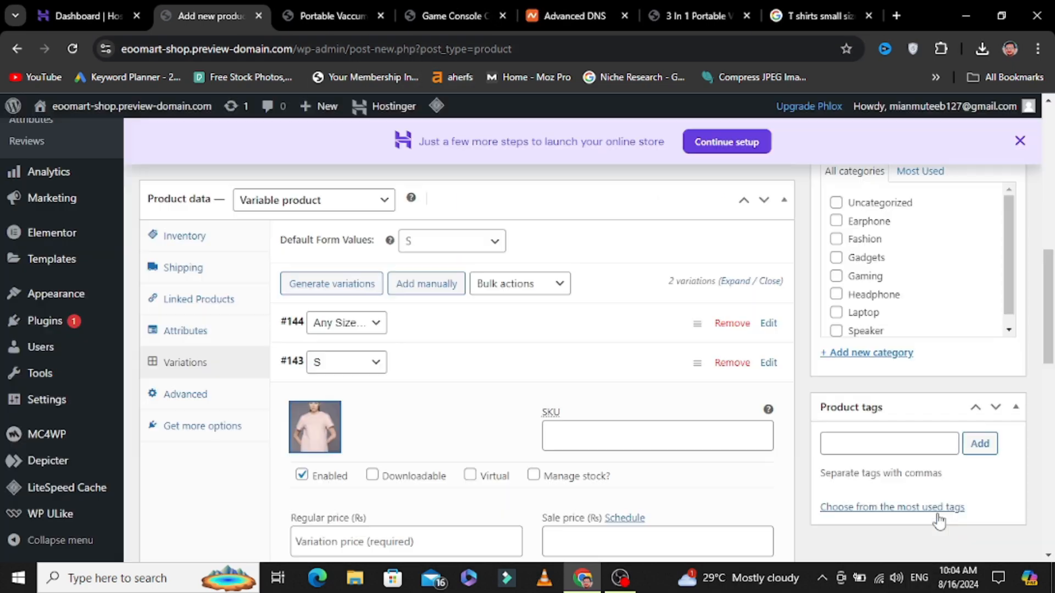
{"action": "left_click", "coordinate": [364, 323]}
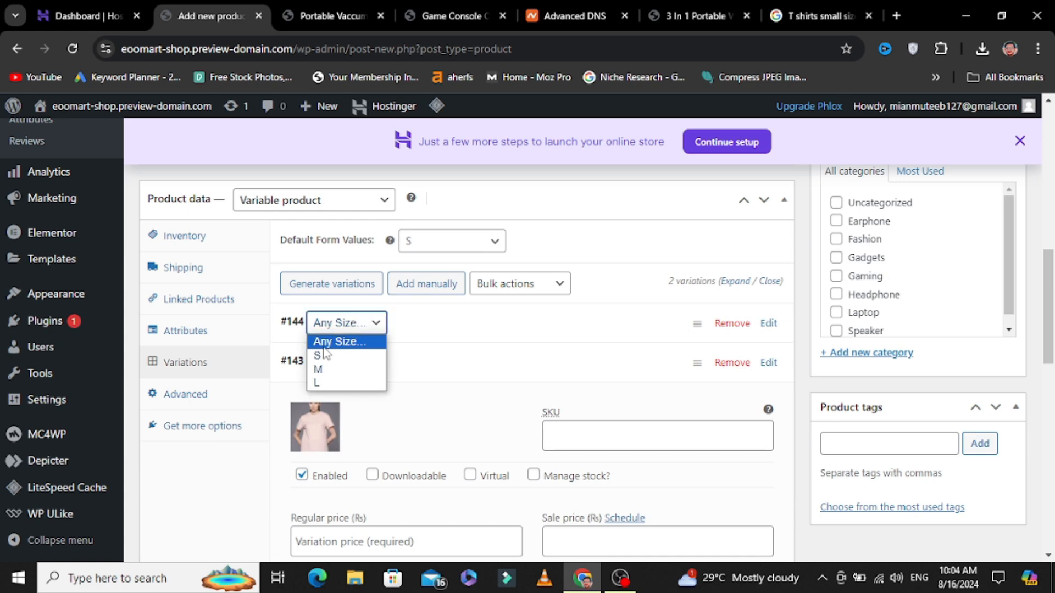
{"action": "left_click", "coordinate": [320, 356]}
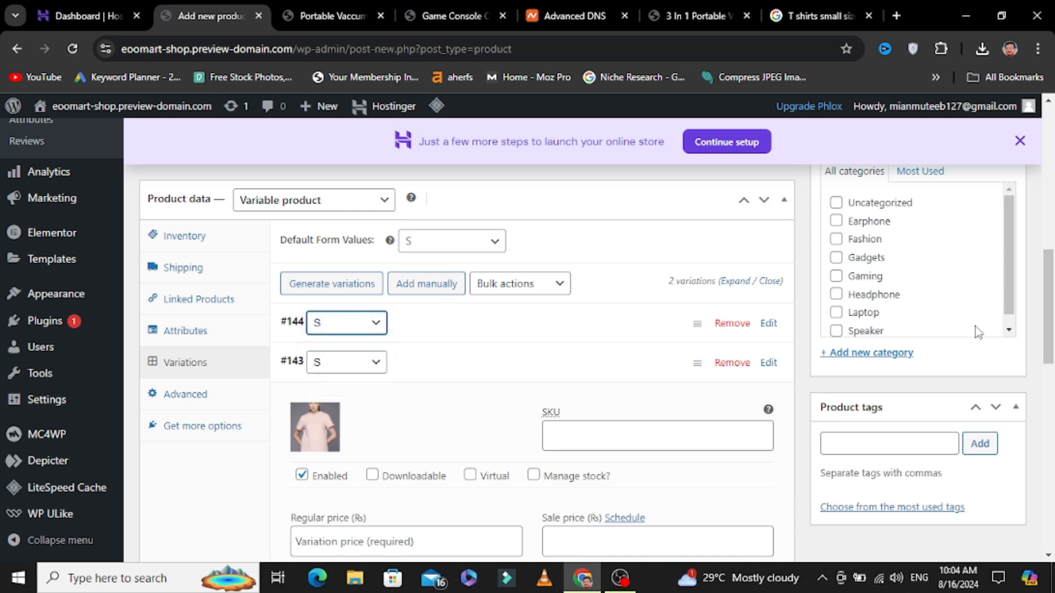
Set the expanded variation's regular price to 1999 and sale price to 1799, keep its shipping class Same as parent, and save the variations
{"action": "left_click_drag", "start_coordinate": [1049, 296], "coordinate": [1052, 368]}
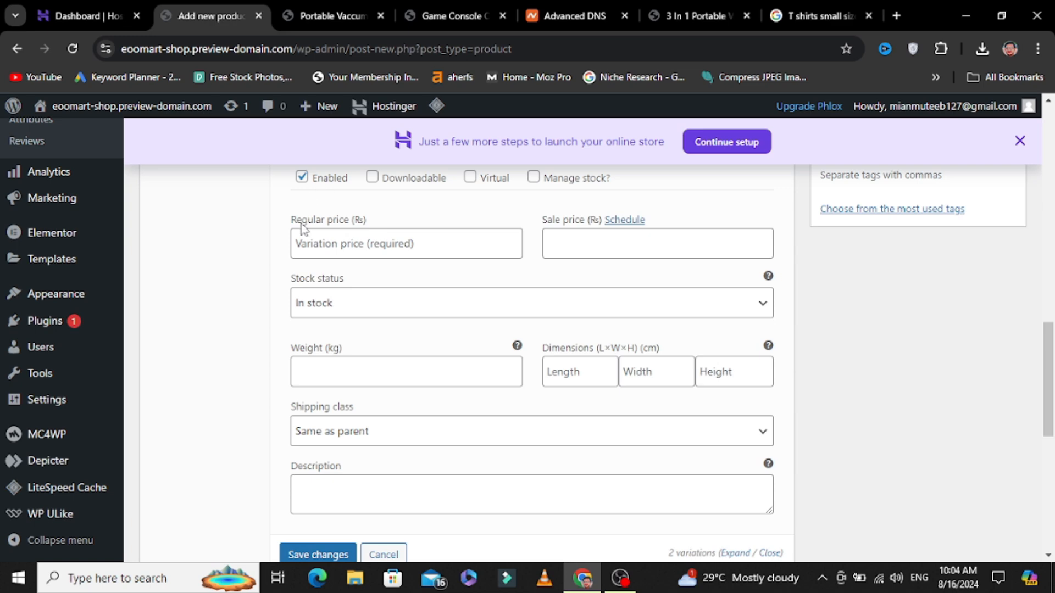
{"action": "left_click", "coordinate": [322, 244]}
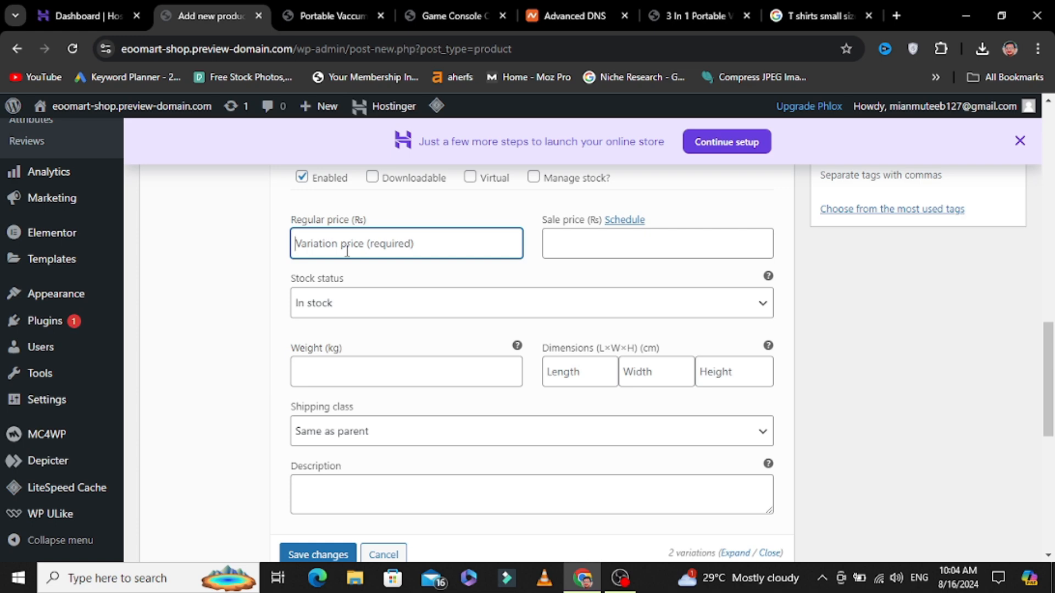
{"action": "type", "text": "1999"}
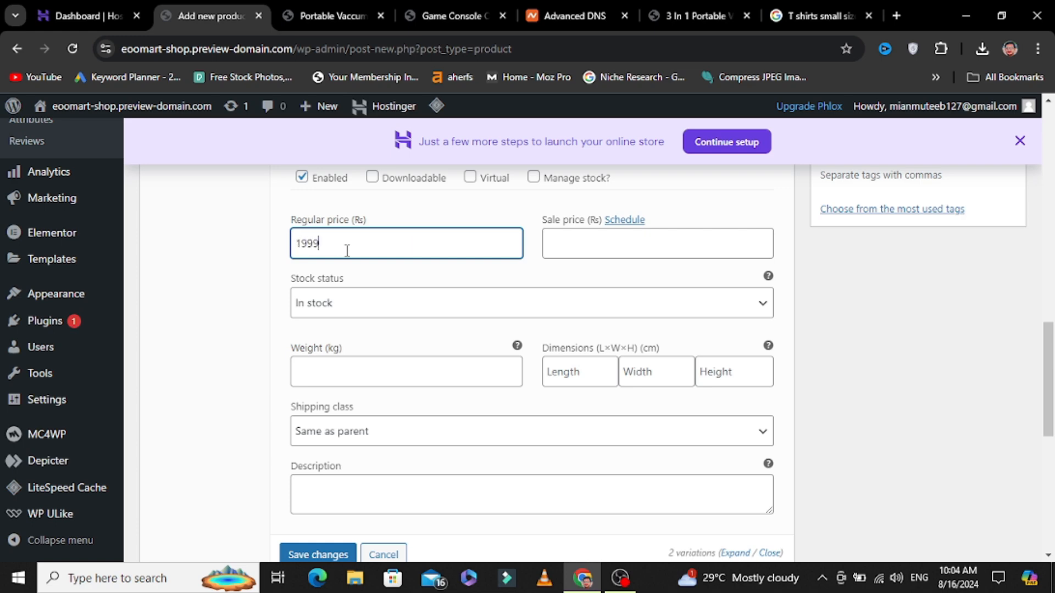
{"action": "left_click", "coordinate": [591, 245]}
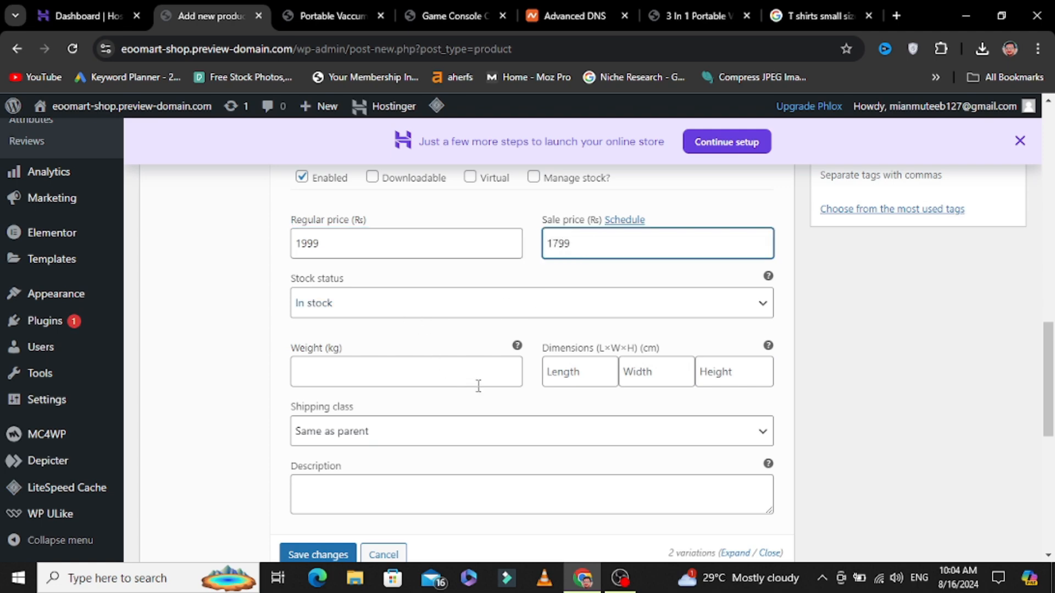
{"action": "left_click", "coordinate": [395, 440]}
{"action": "left_click", "coordinate": [395, 452]}
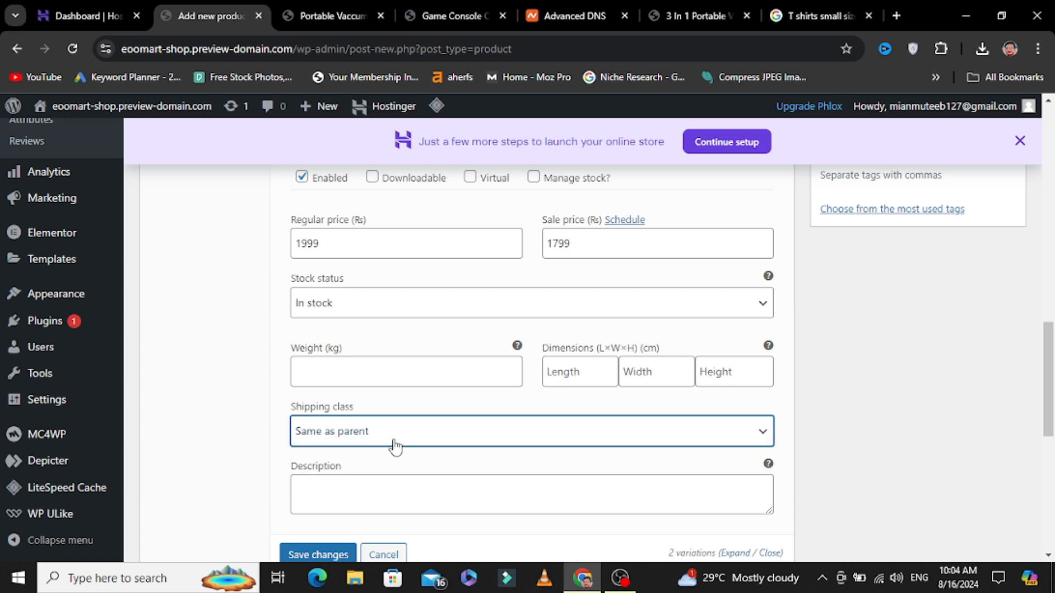
{"action": "scroll", "coordinate": [956, 382], "scroll_direction": "down", "scroll_amount": 2}
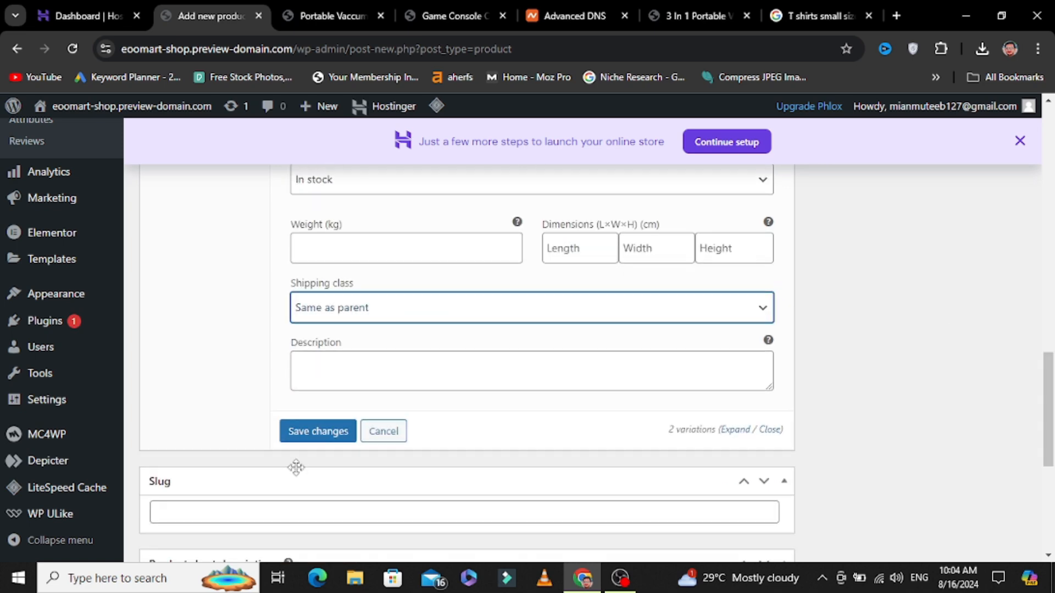
{"action": "left_click", "coordinate": [336, 432]}
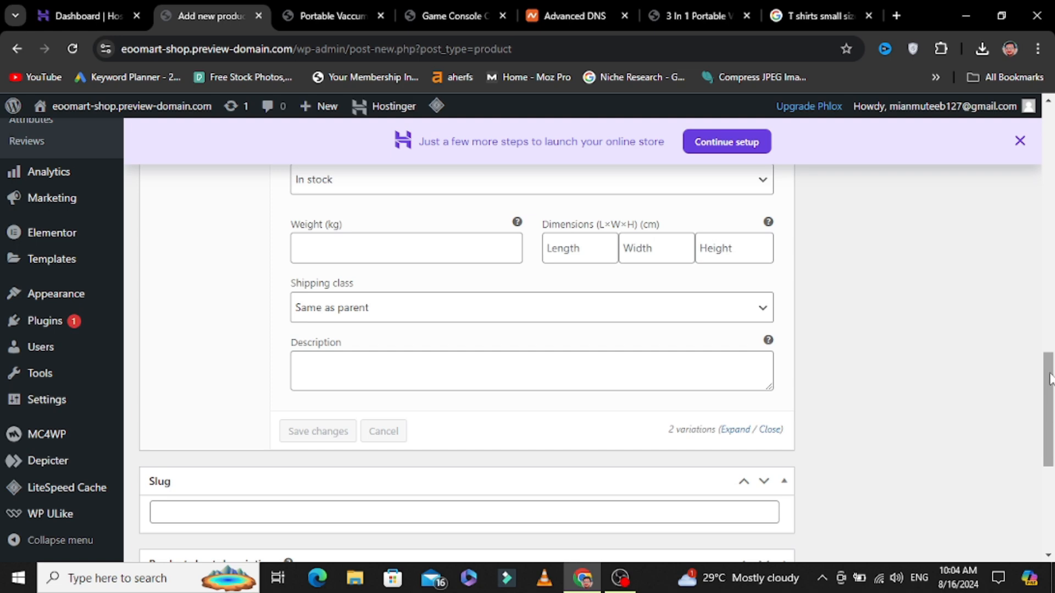
Change the default form size to M and assign size M to both variations
{"action": "left_click_drag", "start_coordinate": [1049, 374], "coordinate": [1042, 272]}
{"action": "scroll", "coordinate": [1044, 245], "scroll_direction": "up", "scroll_amount": 1}
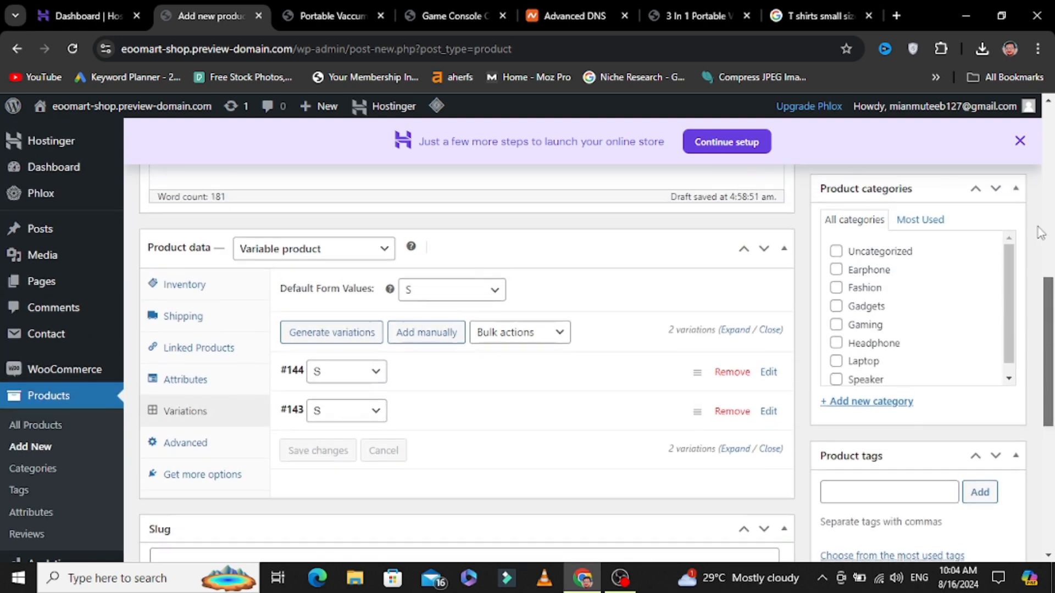
{"action": "left_click", "coordinate": [487, 291]}
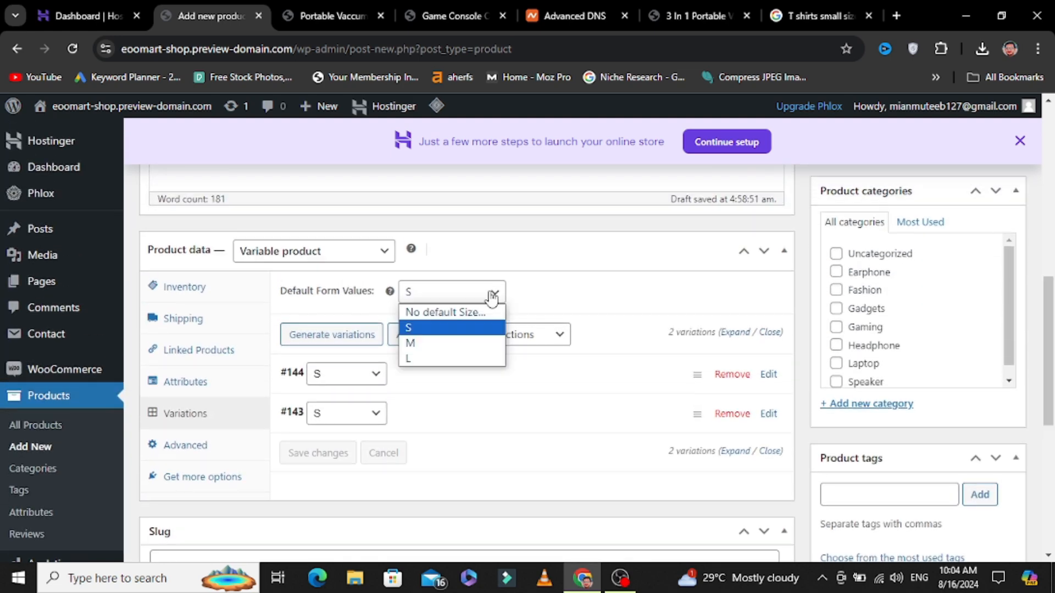
{"action": "left_click", "coordinate": [418, 343]}
{"action": "left_click", "coordinate": [358, 374]}
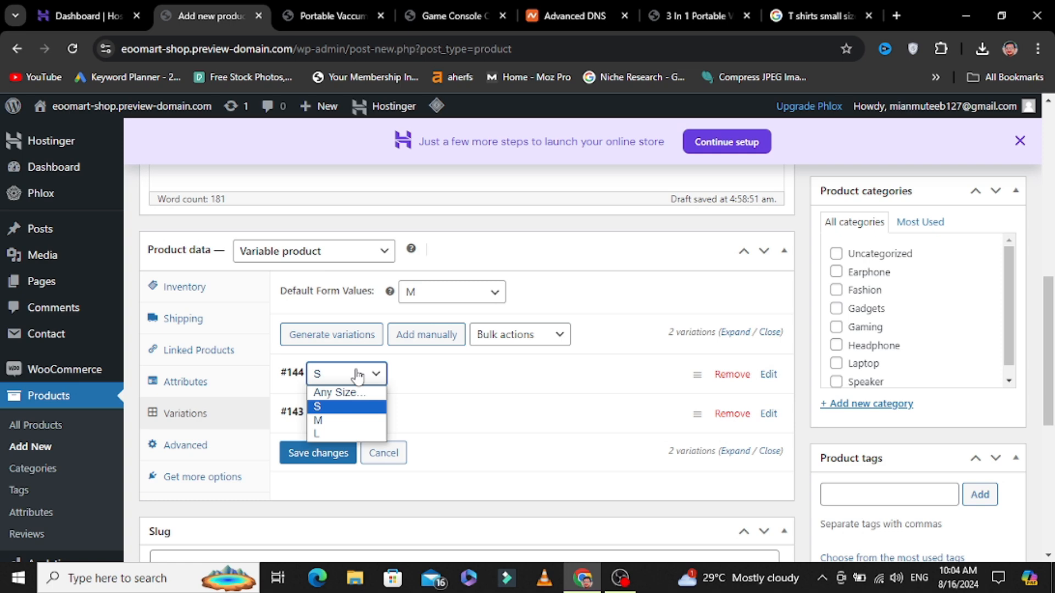
{"action": "left_click", "coordinate": [318, 420]}
{"action": "left_click", "coordinate": [332, 414]}
{"action": "left_click", "coordinate": [329, 460]}
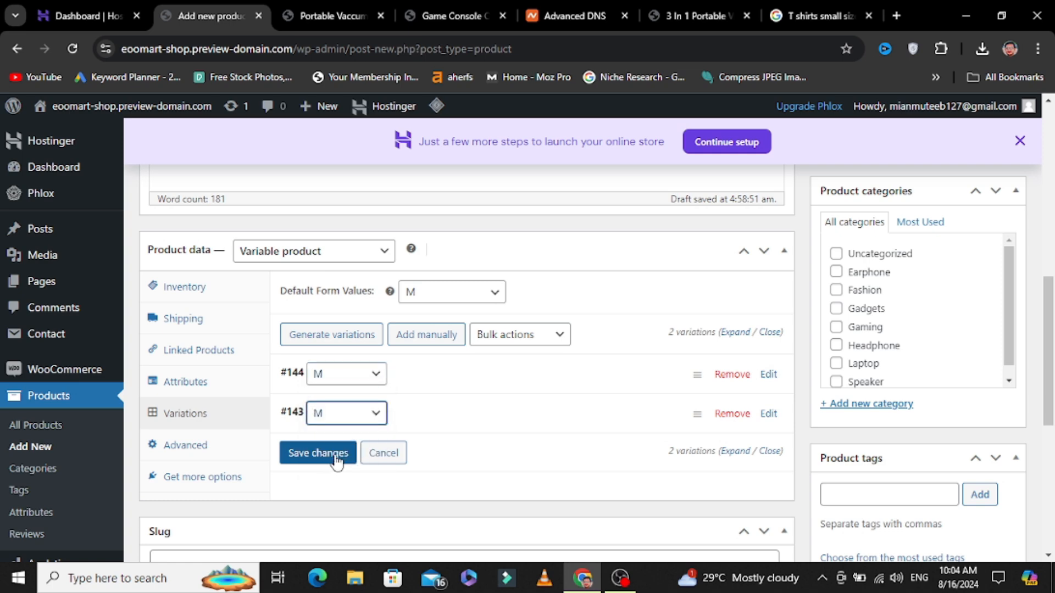
Replace the pink T-shirt image of the second listed variation with the blue FreeFlex T-shirt picture from the media library
{"action": "left_click", "coordinate": [482, 413]}
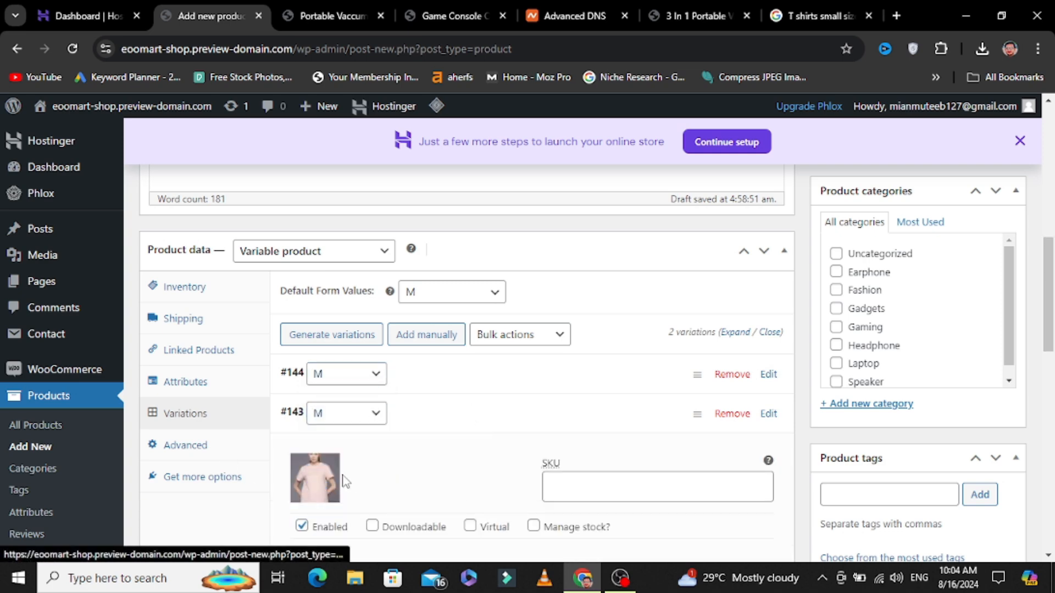
{"action": "left_click", "coordinate": [316, 482]}
{"action": "left_click", "coordinate": [321, 482]}
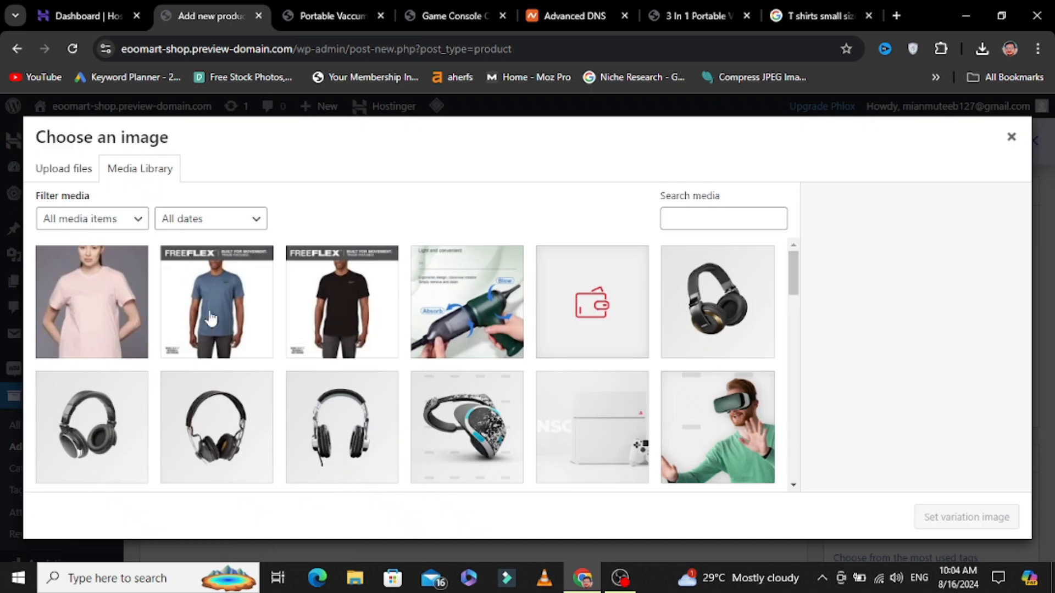
{"action": "left_click", "coordinate": [269, 321]}
{"action": "left_click", "coordinate": [941, 519]}
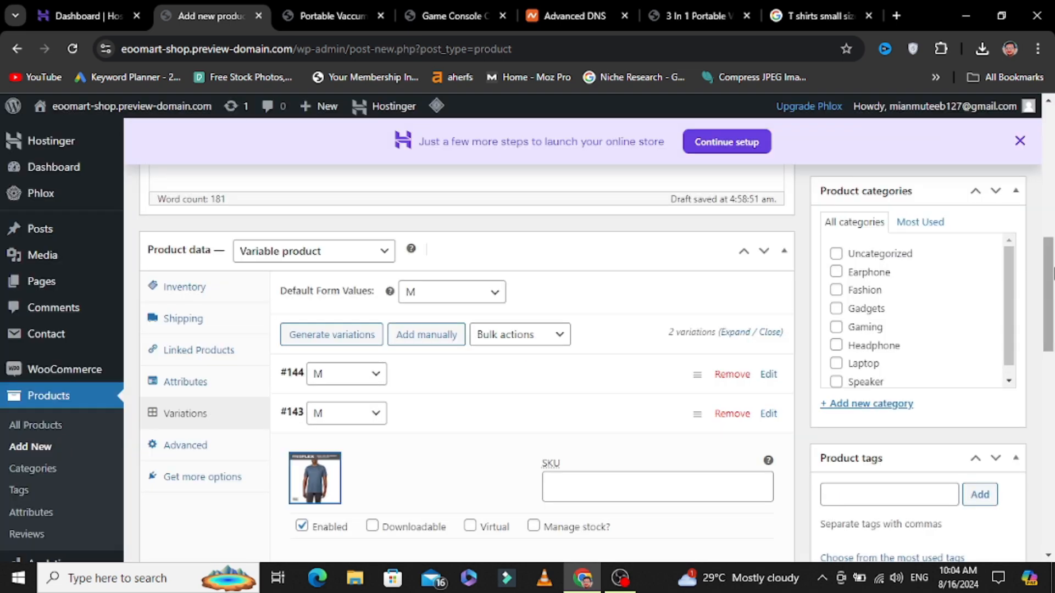
{"action": "scroll", "coordinate": [753, 342], "scroll_direction": "down", "scroll_amount": 4}
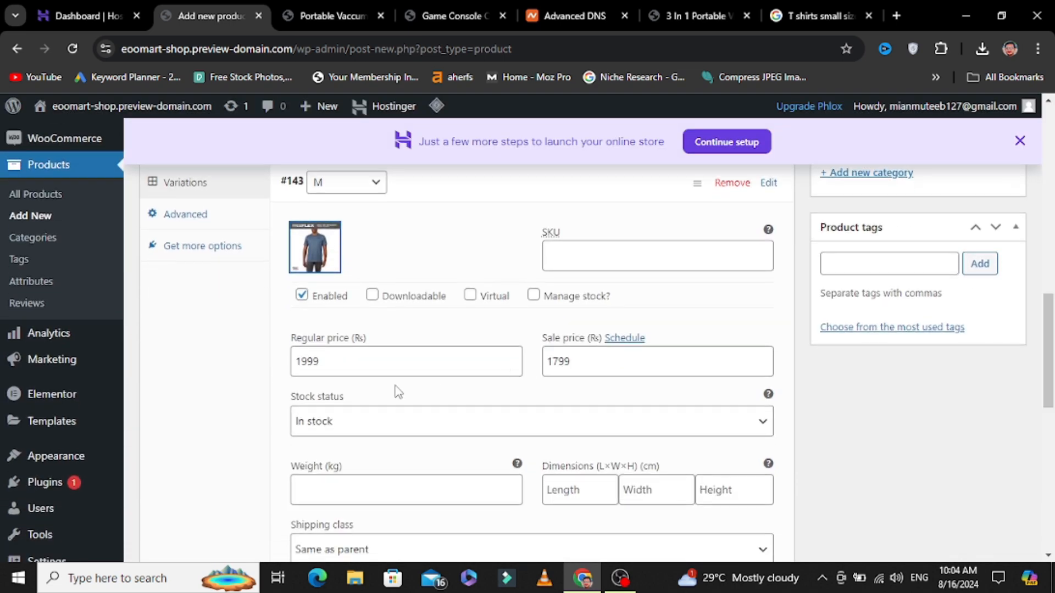
Save the changes to the product's variations
{"action": "scroll", "coordinate": [786, 447], "scroll_direction": "down", "scroll_amount": 5}
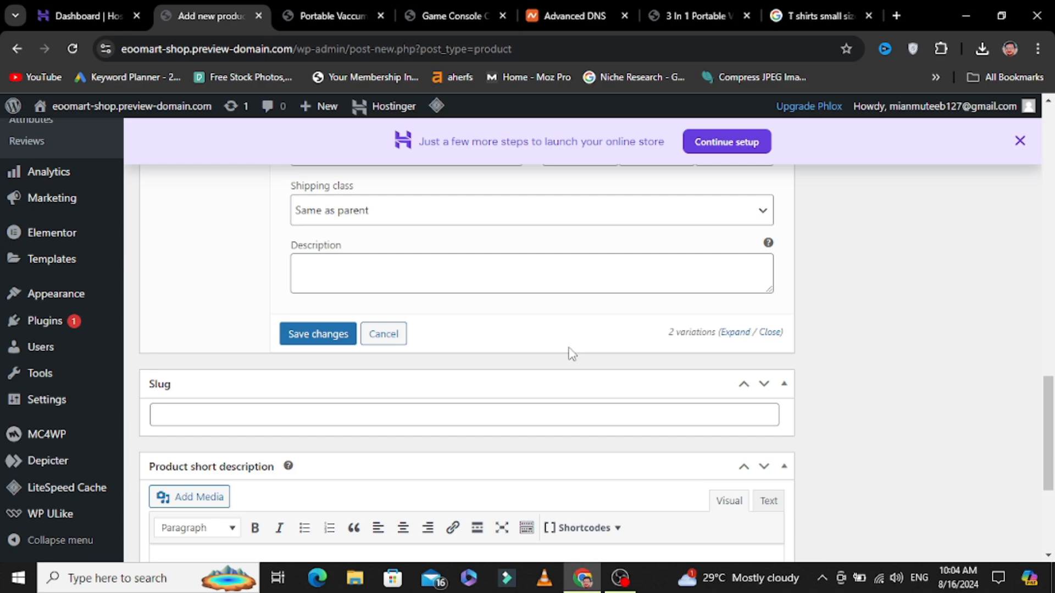
{"action": "left_click", "coordinate": [342, 334]}
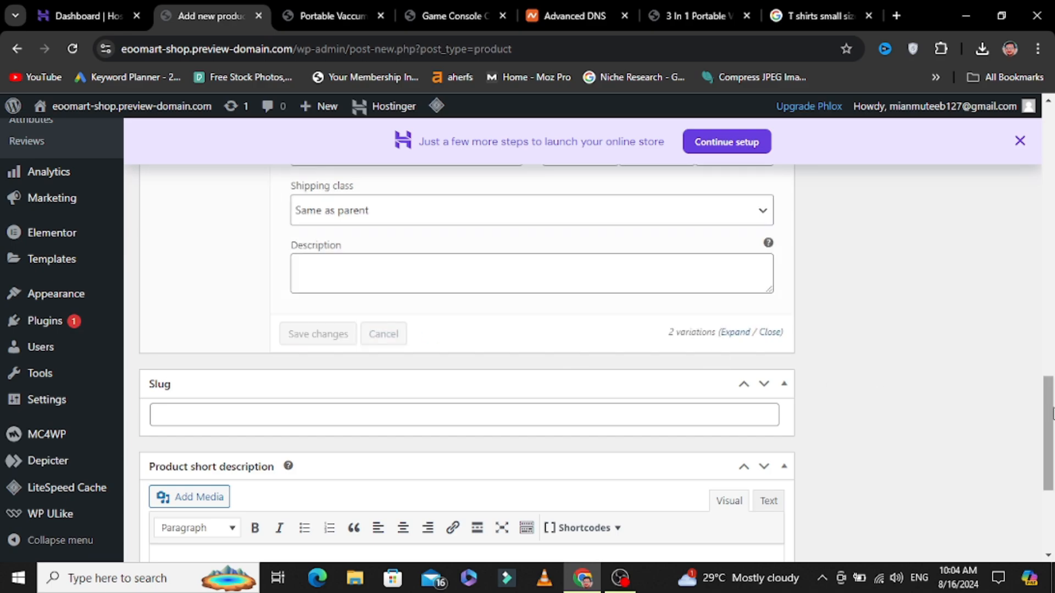
Set the pink T-shirt picture from the media library as the main product image and publish the product
{"action": "scroll", "coordinate": [1052, 292], "scroll_direction": "up", "scroll_amount": 15}
{"action": "left_click_drag", "start_coordinate": [1053, 194], "coordinate": [1053, 112]}
{"action": "scroll", "coordinate": [847, 170], "scroll_direction": "down", "scroll_amount": 4}
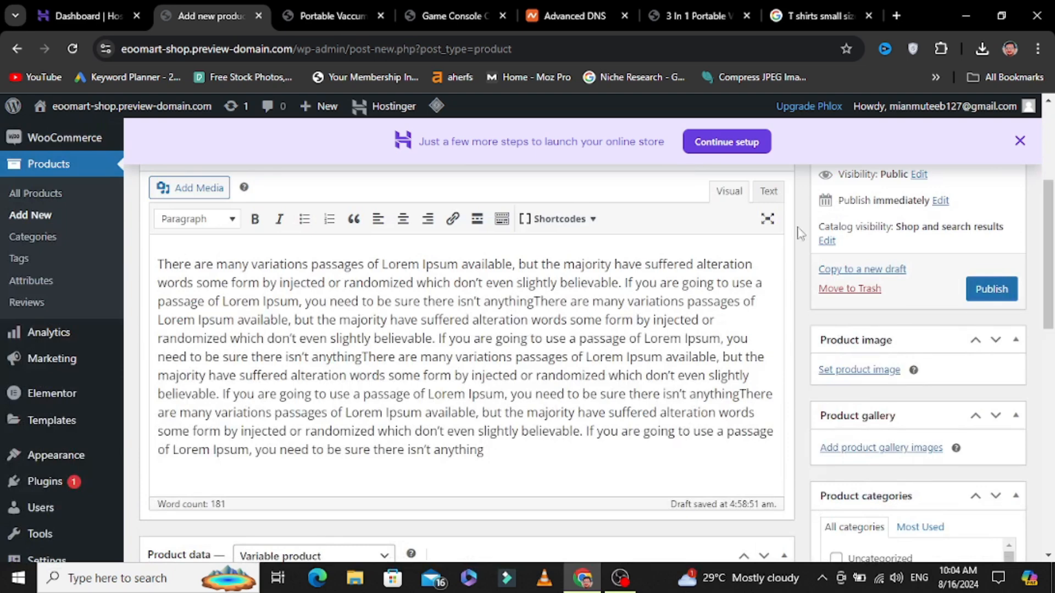
{"action": "left_click_drag", "start_coordinate": [1048, 250], "coordinate": [1048, 258]}
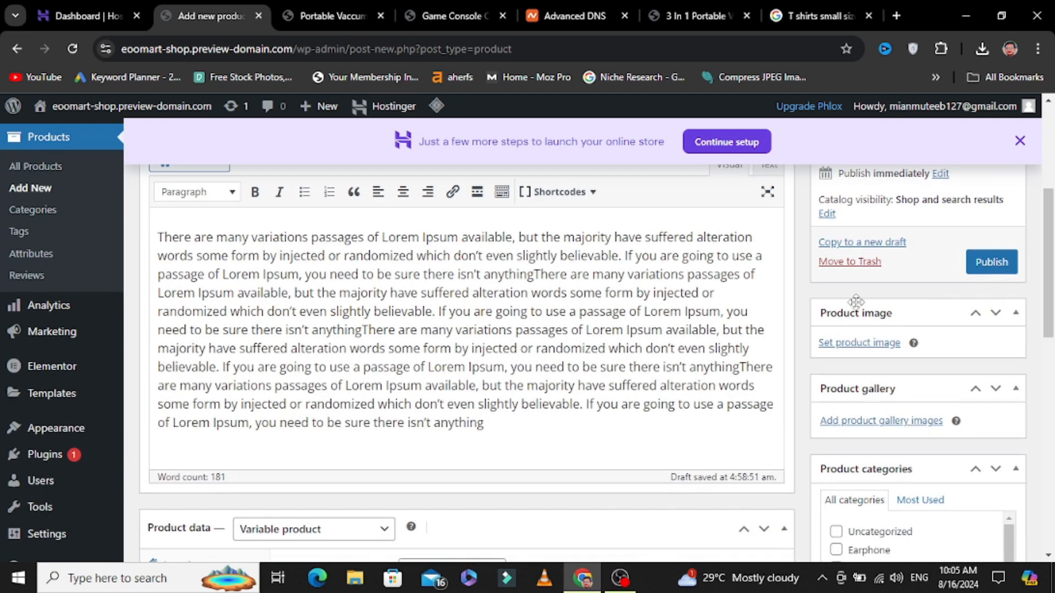
{"action": "left_click", "coordinate": [830, 342]}
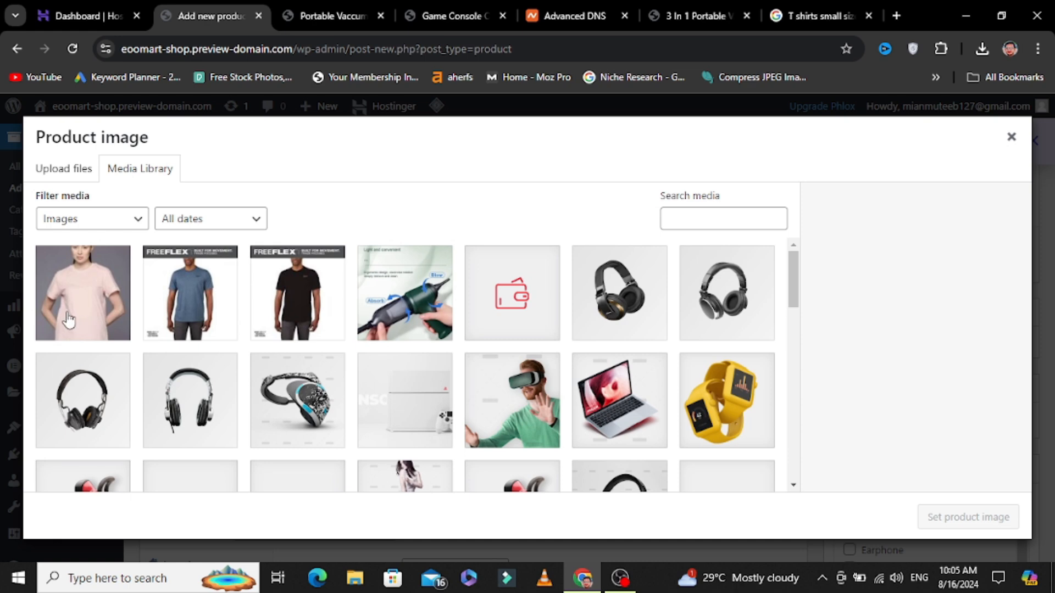
{"action": "left_click", "coordinate": [76, 320]}
{"action": "left_click", "coordinate": [976, 528]}
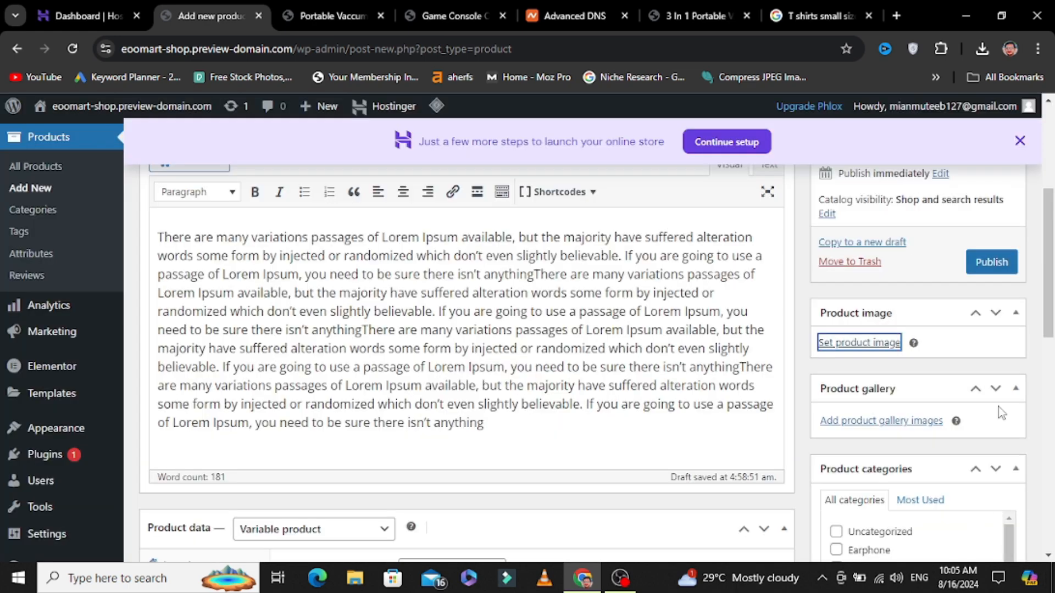
{"action": "left_click", "coordinate": [995, 258]}
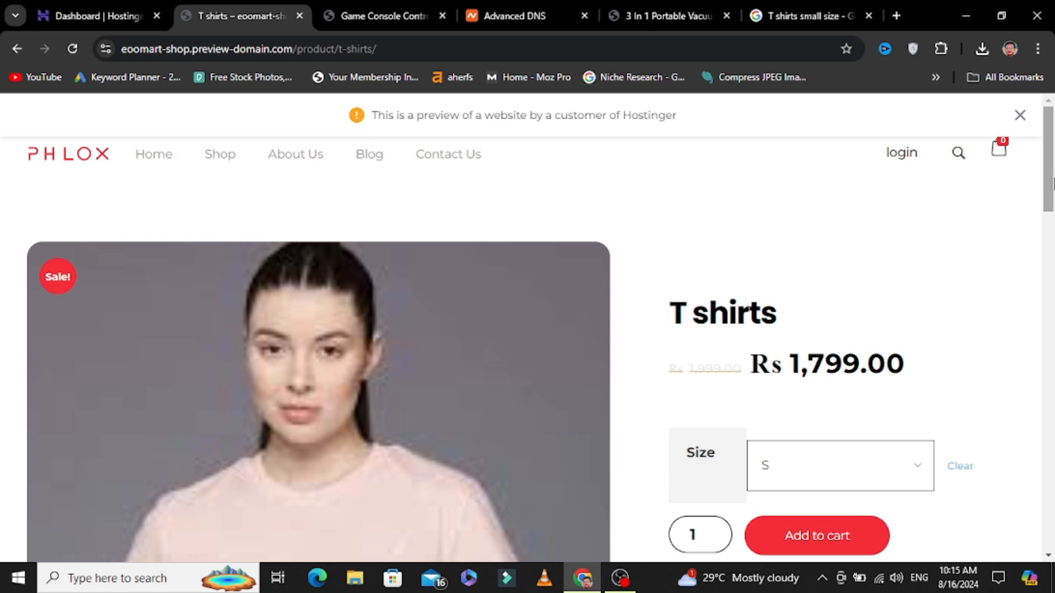
Check the variation pictures on the published T shirts page by choosing size S and then M
{"action": "scroll", "coordinate": [708, 187], "scroll_direction": "down", "scroll_amount": 1}
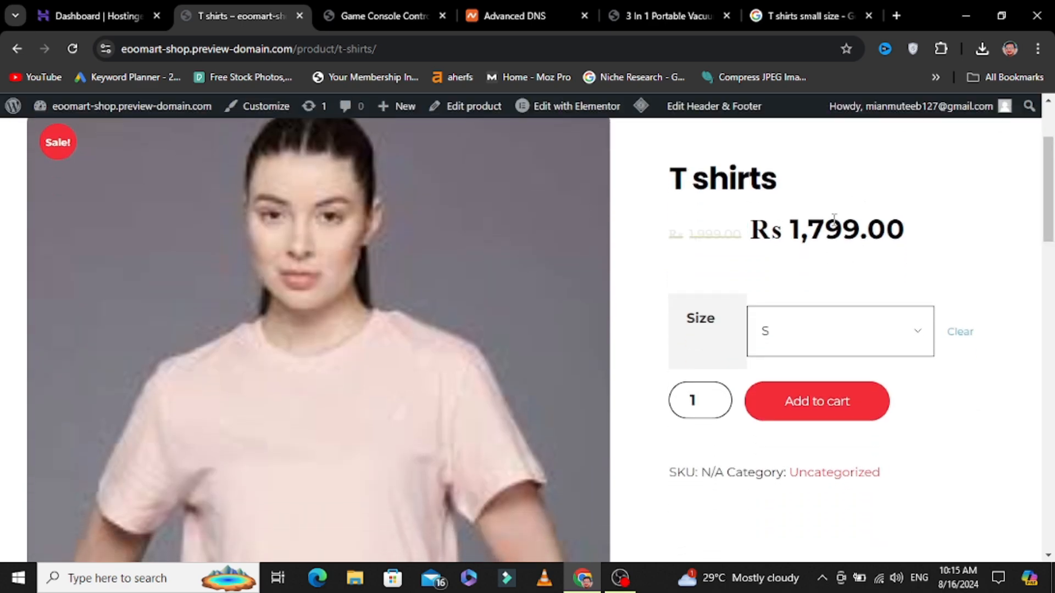
{"action": "left_click", "coordinate": [919, 349]}
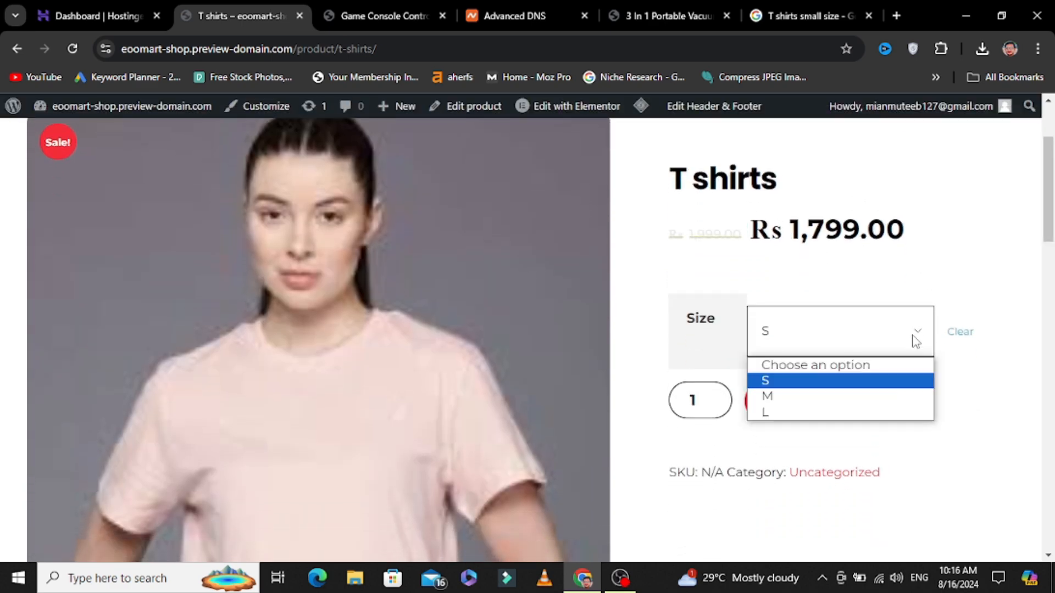
{"action": "left_click", "coordinate": [767, 383]}
{"action": "left_click", "coordinate": [879, 346]}
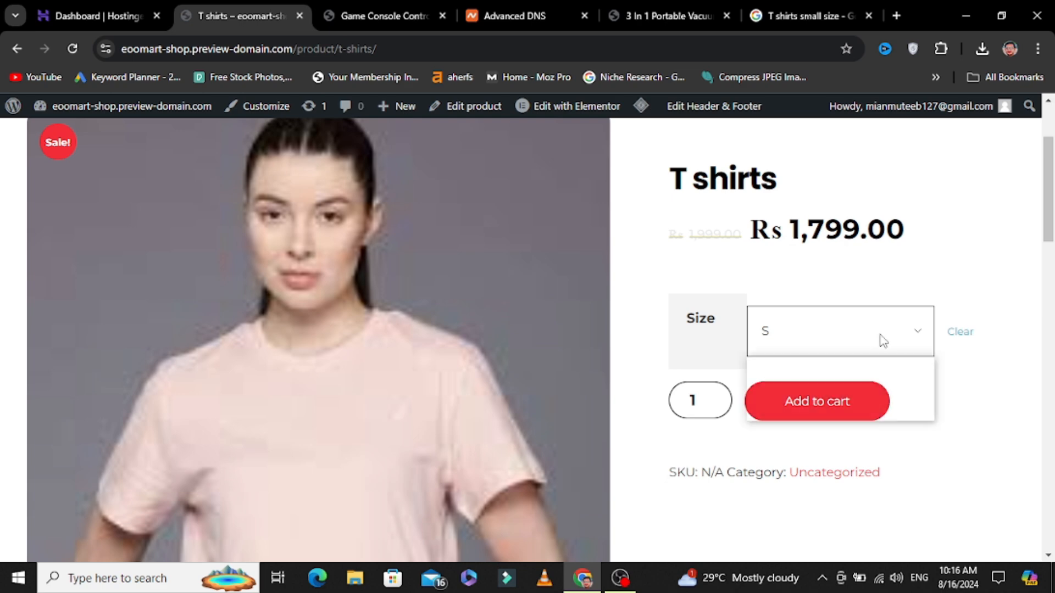
{"action": "left_click", "coordinate": [780, 396]}
Choose size L on the T shirts page, look over the product description, and add one shirt to the cart
{"action": "left_click", "coordinate": [881, 350]}
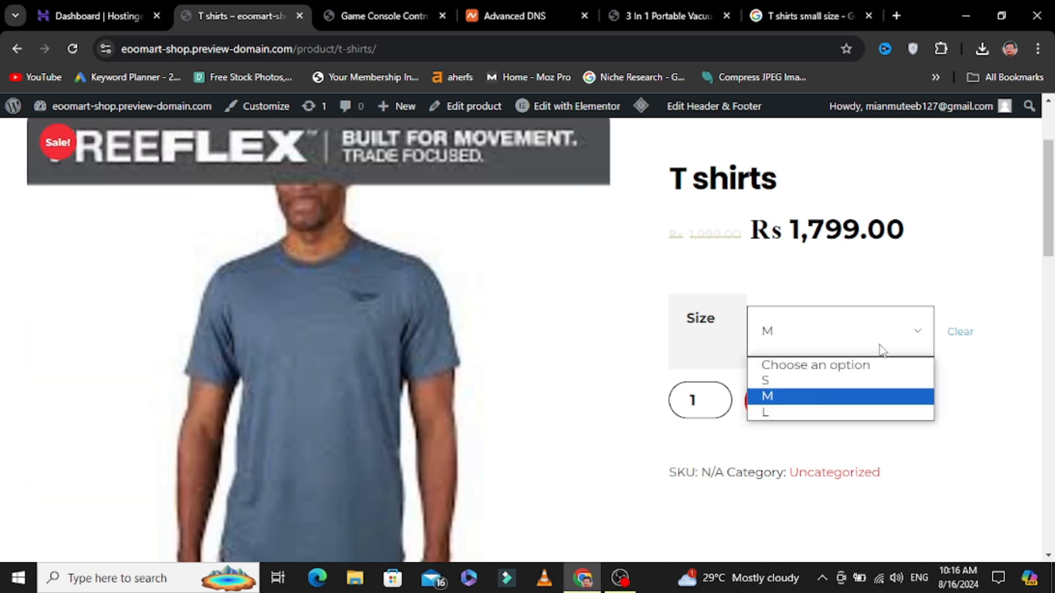
{"action": "left_click", "coordinate": [769, 412]}
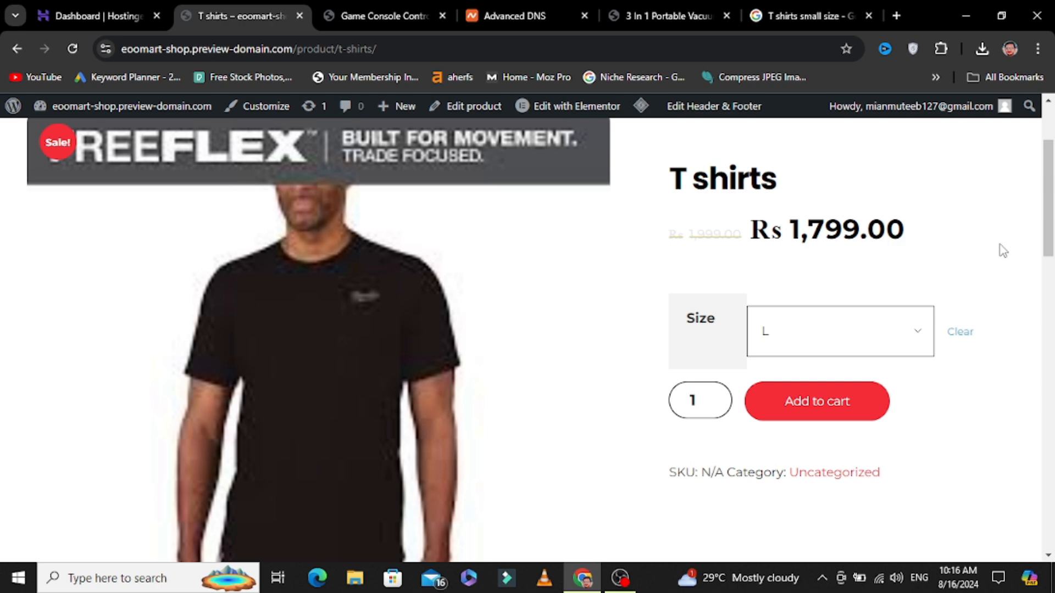
{"action": "scroll", "coordinate": [1021, 275], "scroll_direction": "down", "scroll_amount": 9}
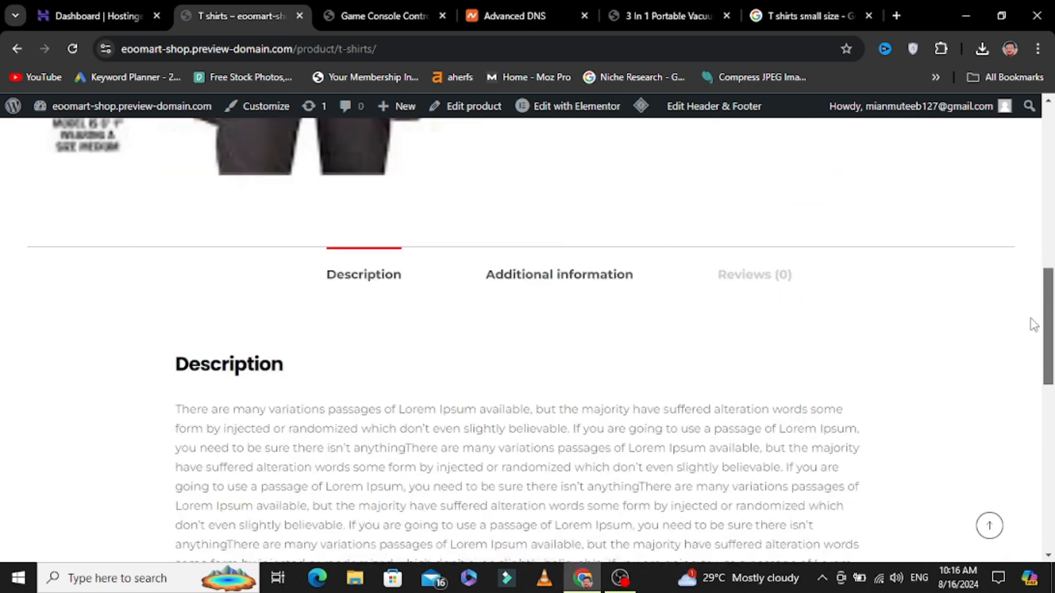
{"action": "scroll", "coordinate": [1031, 341], "scroll_direction": "down", "scroll_amount": 4}
{"action": "scroll", "coordinate": [1031, 340], "scroll_direction": "up", "scroll_amount": 10}
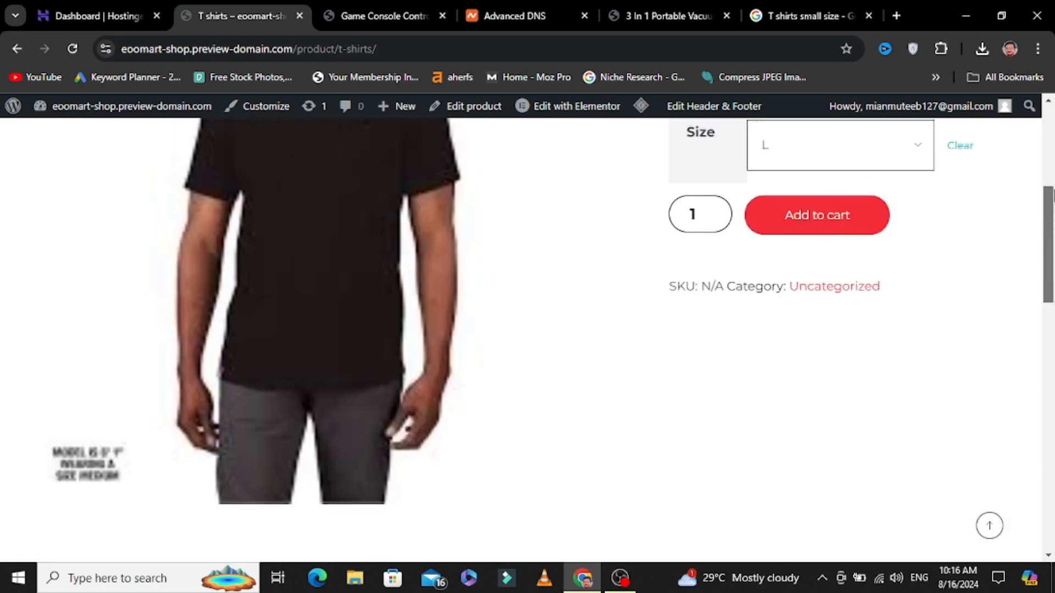
{"action": "scroll", "coordinate": [791, 340], "scroll_direction": "up", "scroll_amount": 2}
{"action": "left_click", "coordinate": [801, 351]}
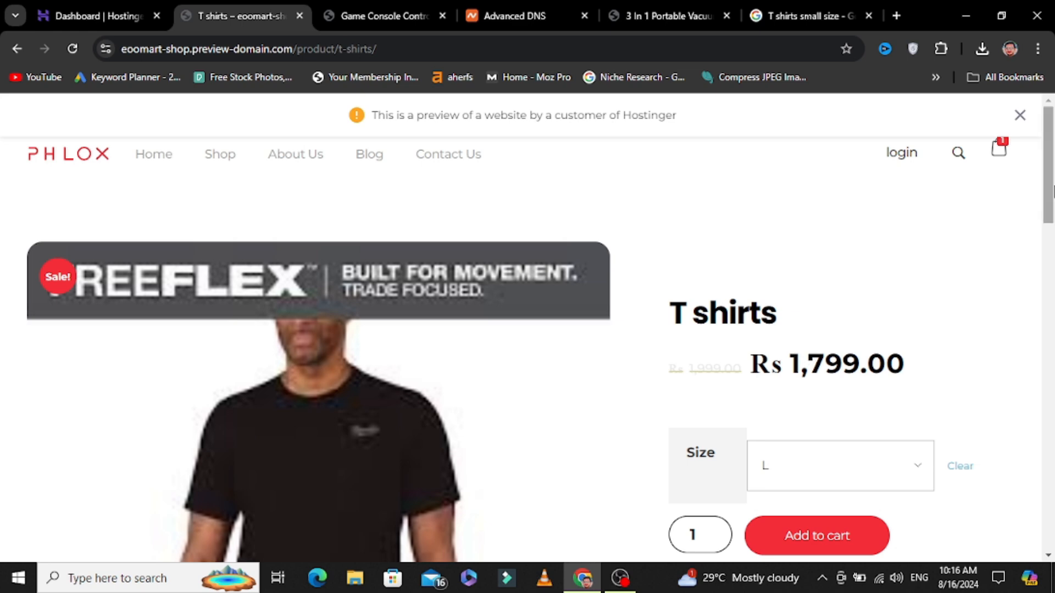
Open the cart summary in the store header and proceed to the checkout page
{"action": "mouse_move", "coordinate": [1053, 156]}
{"action": "left_mouse_down"}
{"action": "mouse_move", "coordinate": [1052, 434]}
{"action": "mouse_move", "coordinate": [1052, 151]}
{"action": "left_mouse_up"}
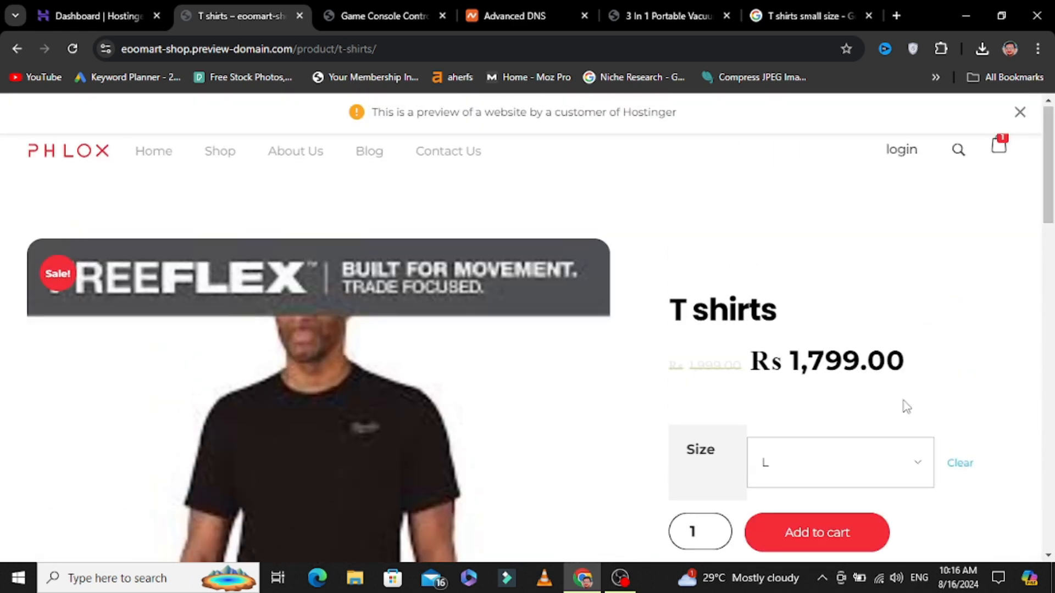
{"action": "left_click", "coordinate": [1002, 158]}
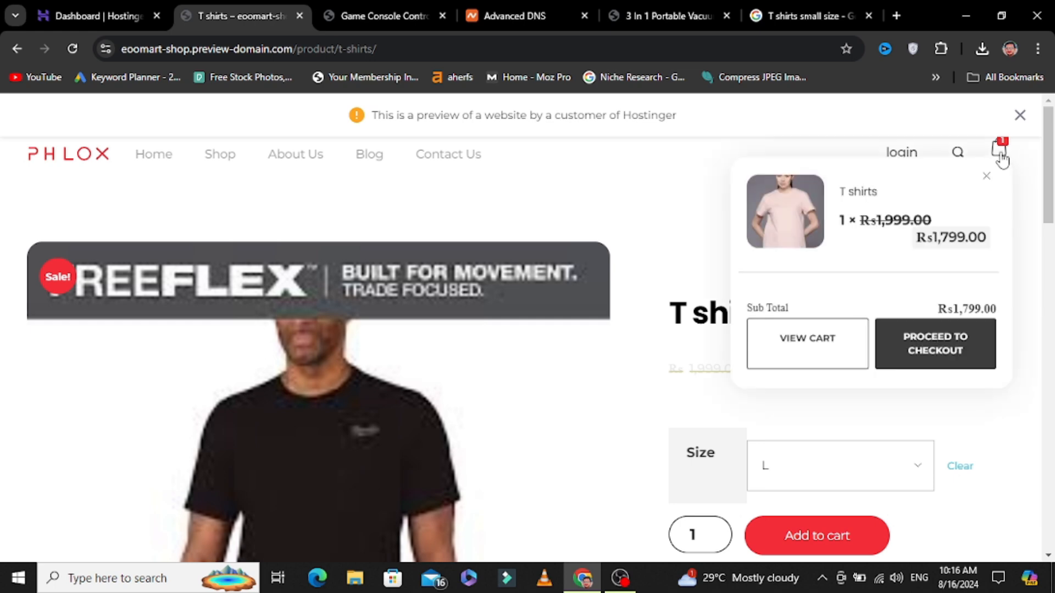
{"action": "left_click", "coordinate": [956, 341]}
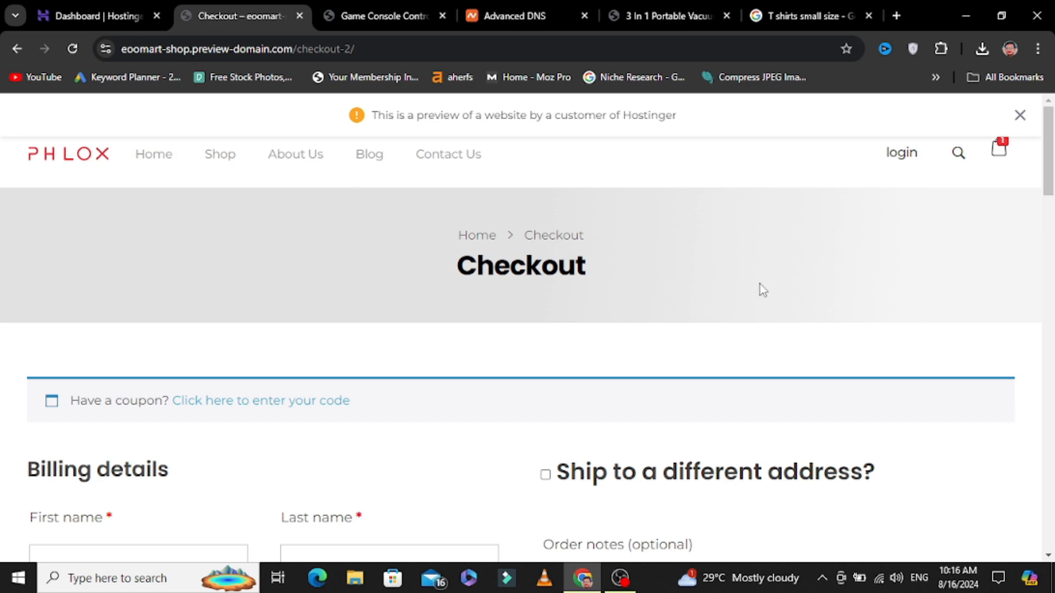
{"action": "mouse_move", "coordinate": [1053, 203]}
{"action": "left_mouse_down"}
{"action": "mouse_move", "coordinate": [1050, 541]}
{"action": "mouse_move", "coordinate": [1049, 185]}
{"action": "left_mouse_up"}
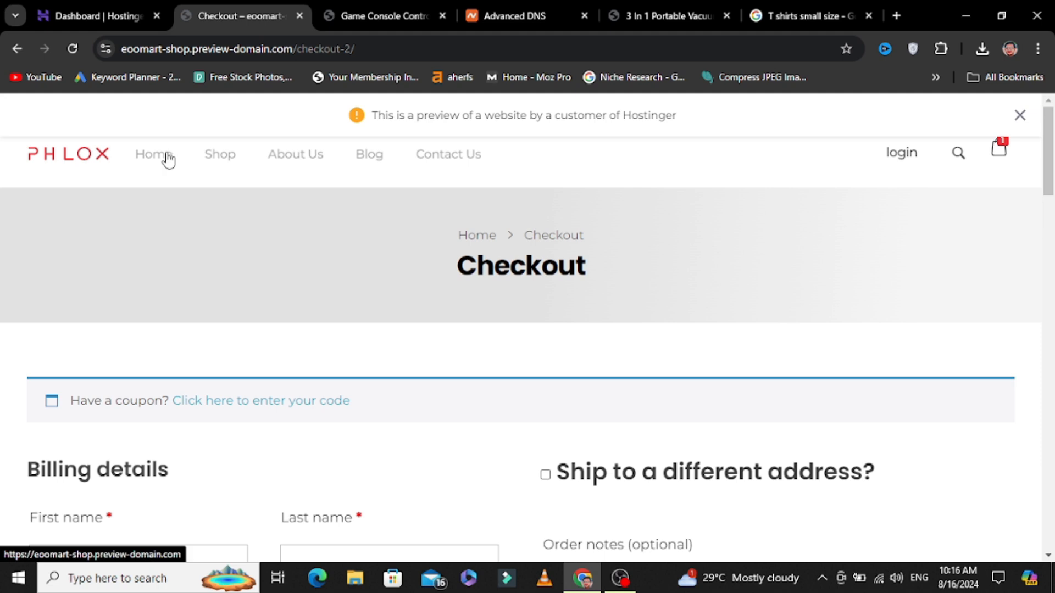